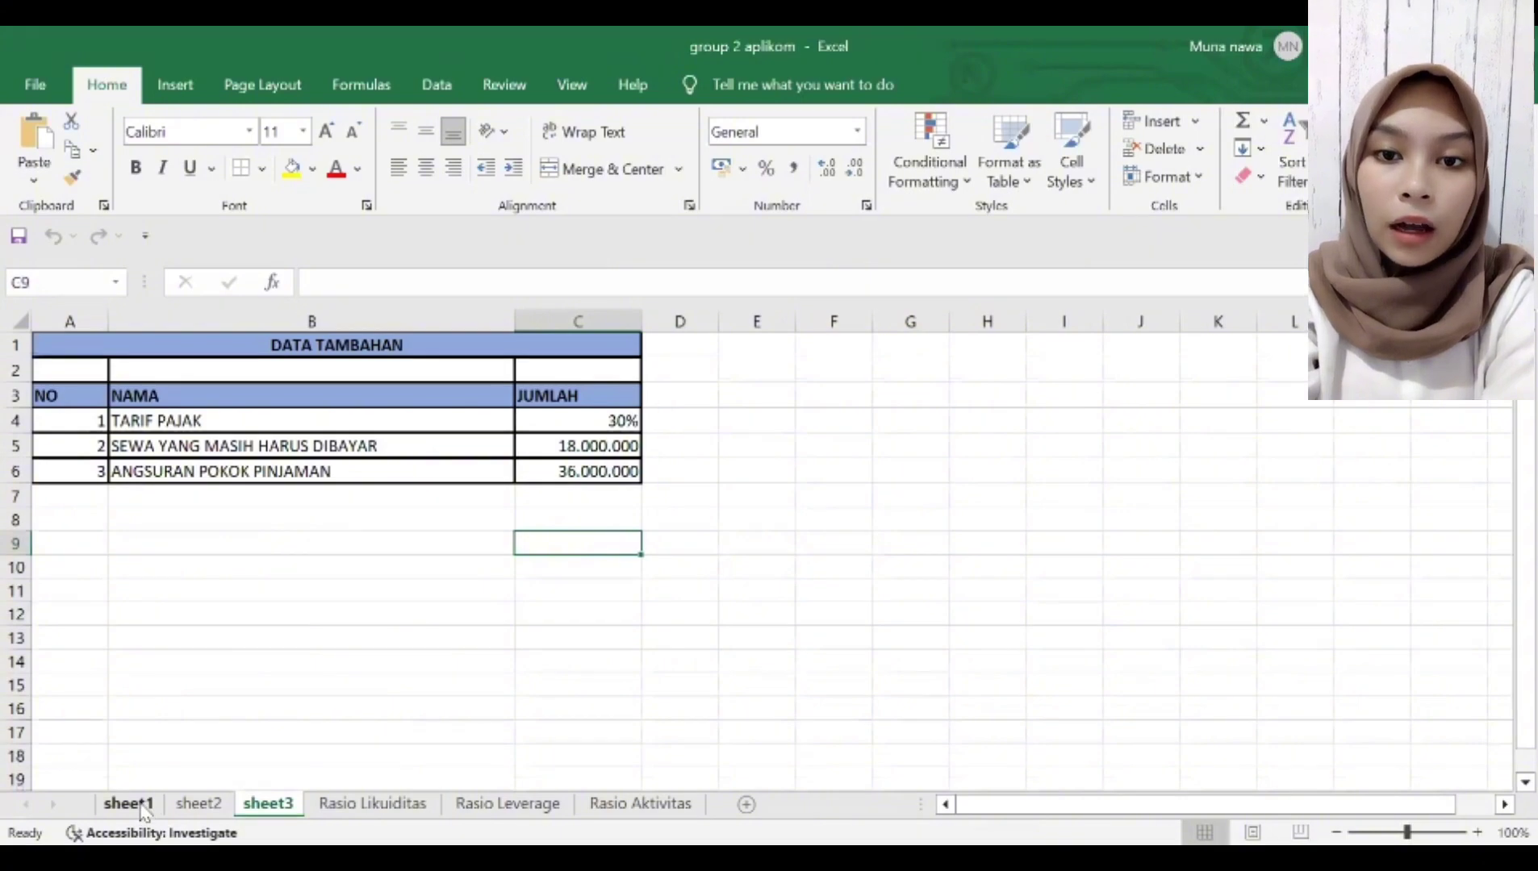
# Step: Review the balance sheet on sheet1, the income statement on sheet2 and the additional data on sheet3
pyautogui.click(129, 805)
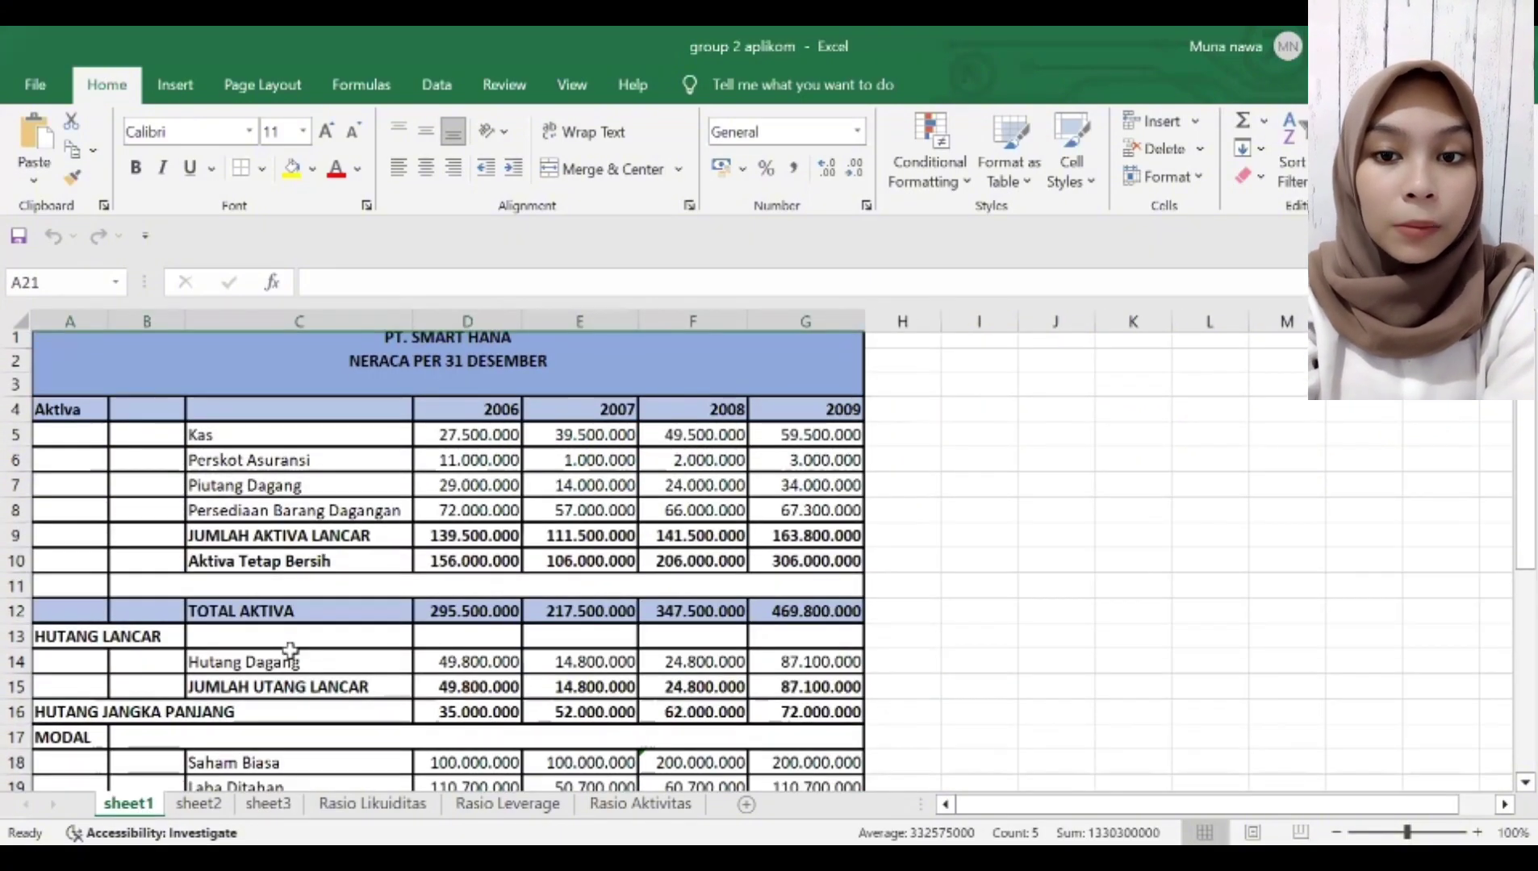
pyautogui.scroll(-1, 289, 650)
pyautogui.scroll(1, 289, 652)
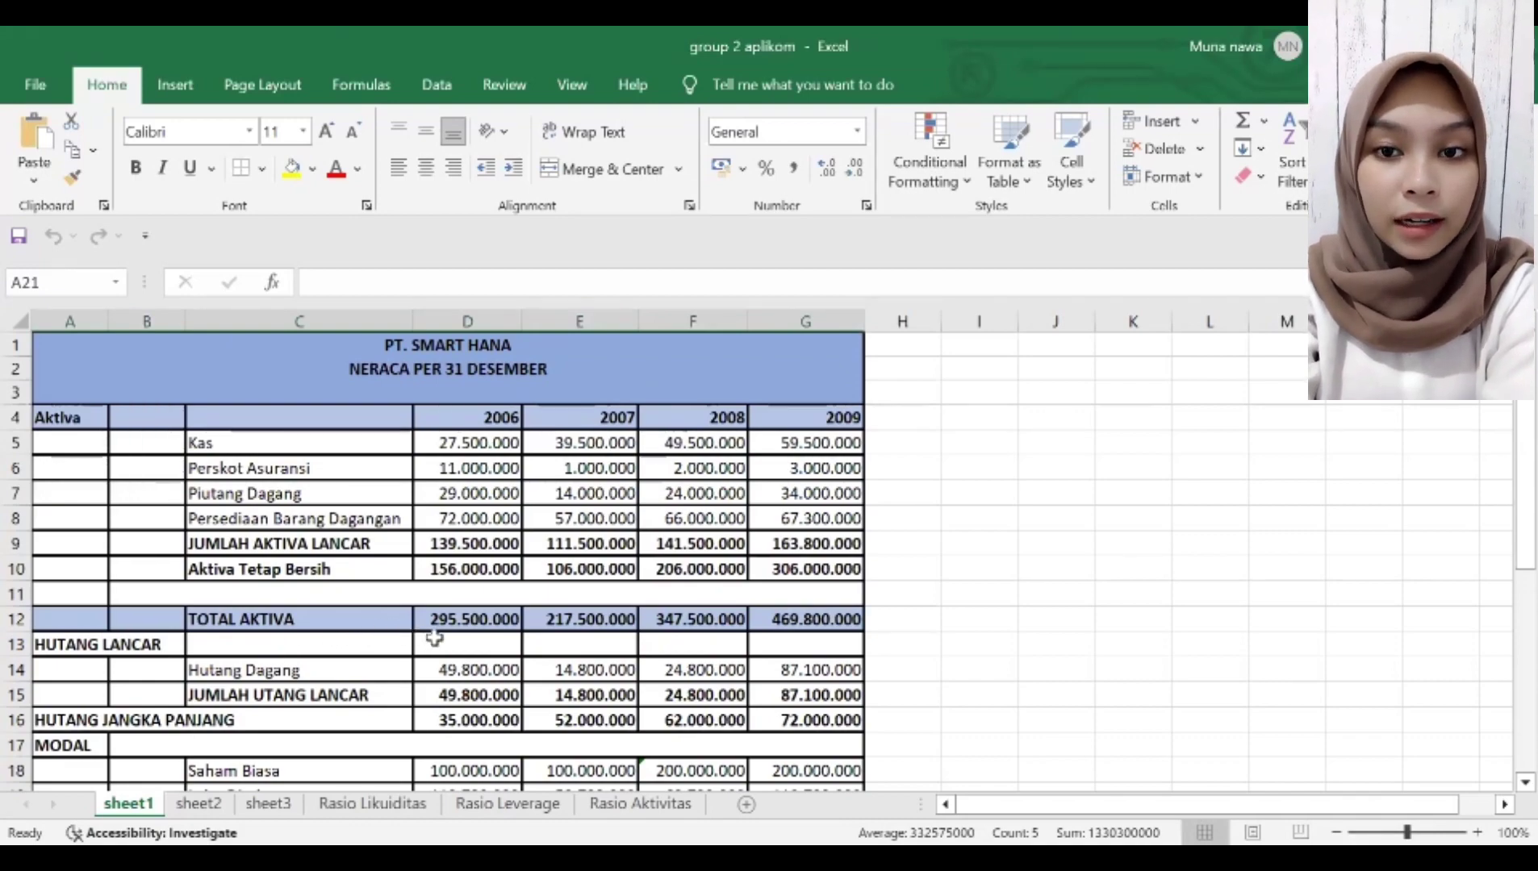
pyautogui.scroll(-1, 433, 639)
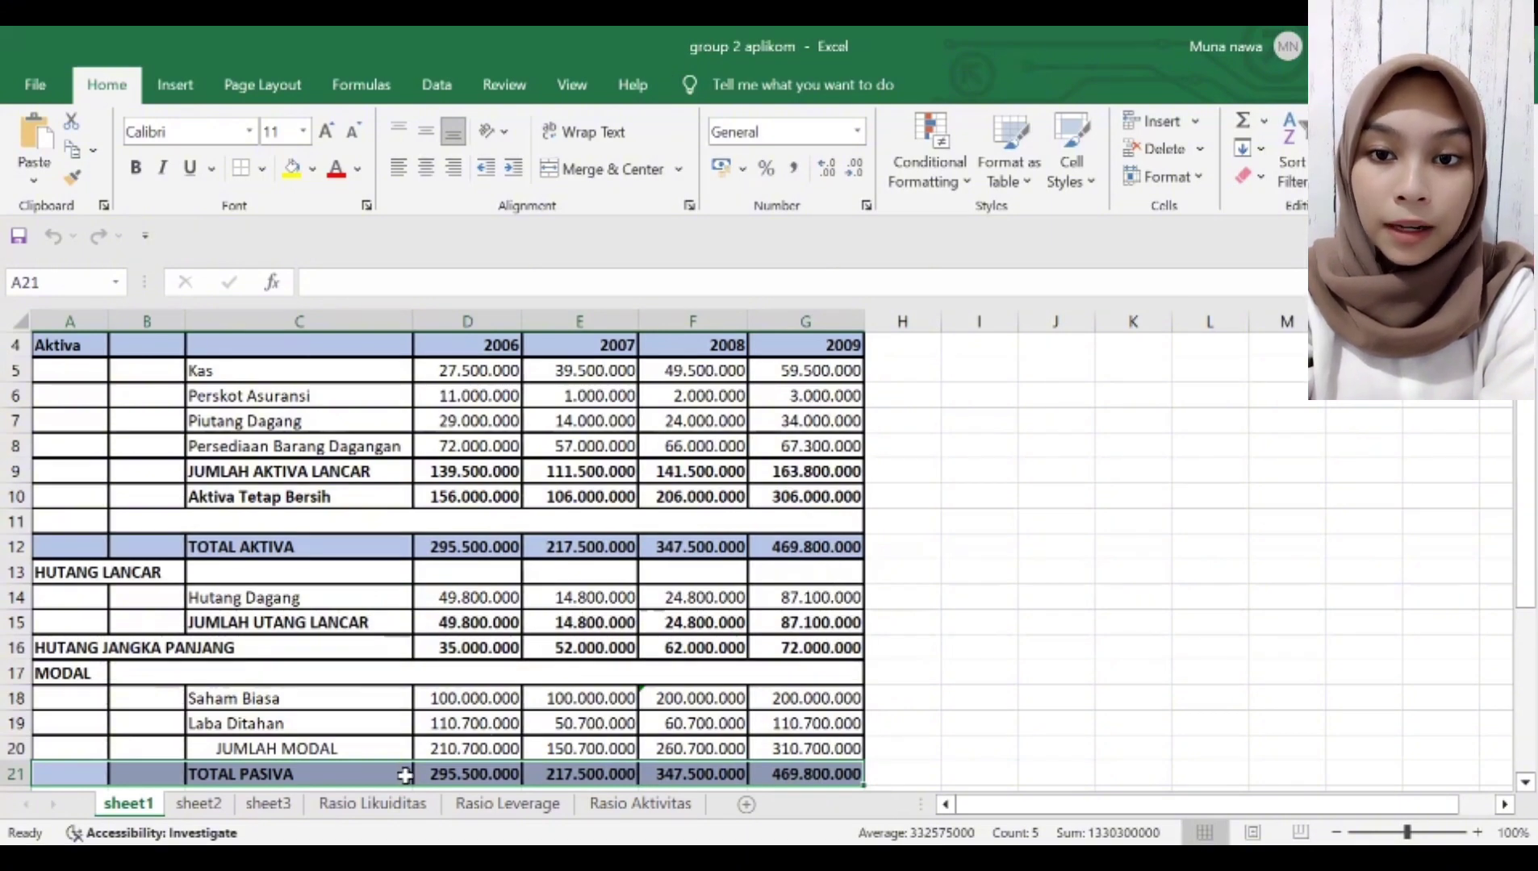
pyautogui.click(229, 804)
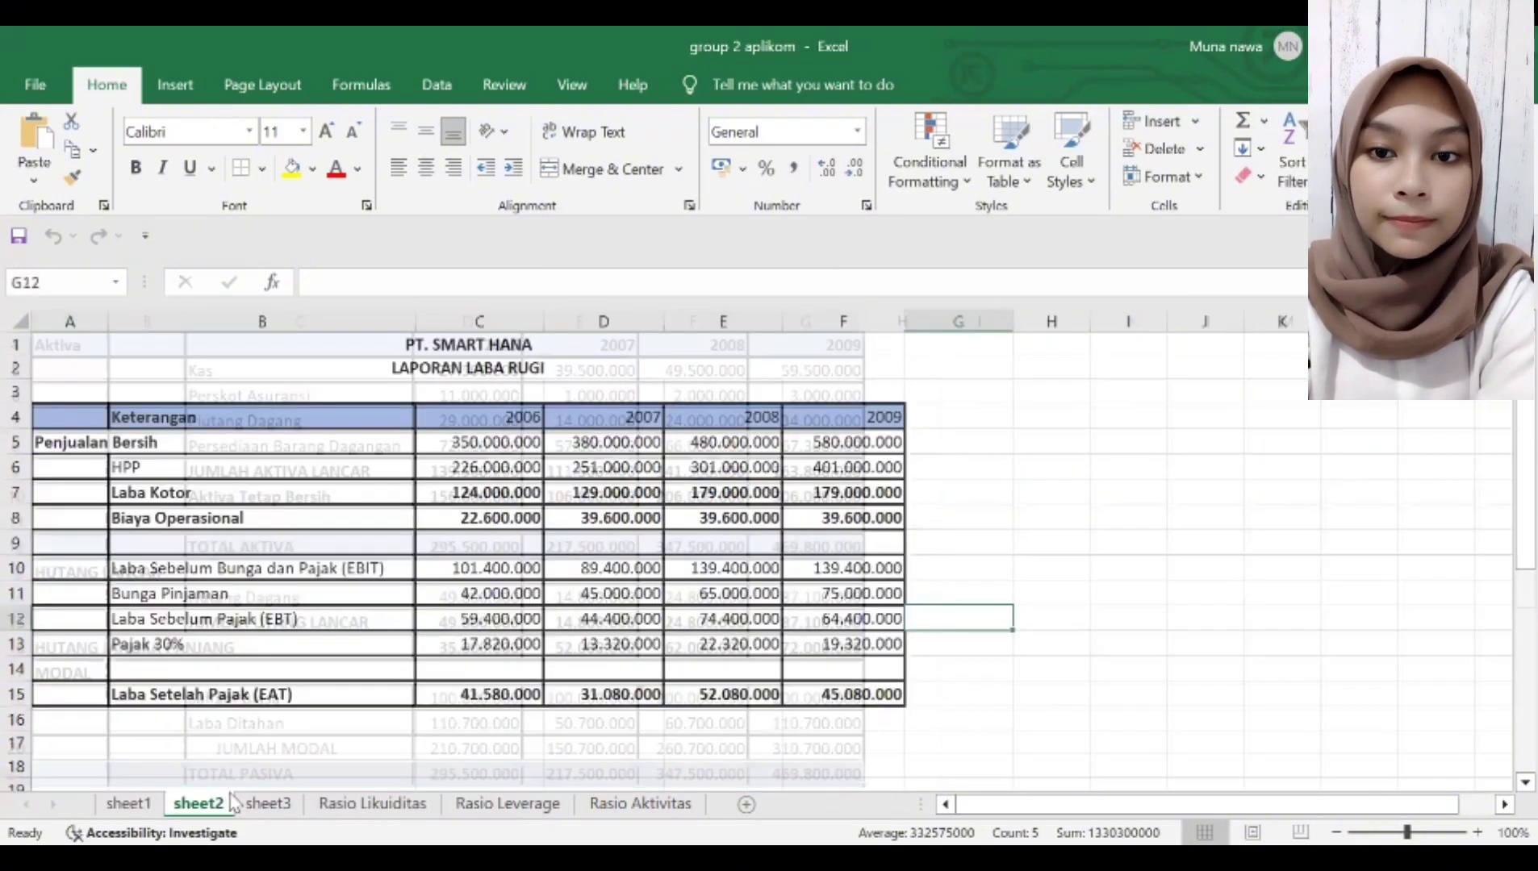
pyautogui.click(282, 809)
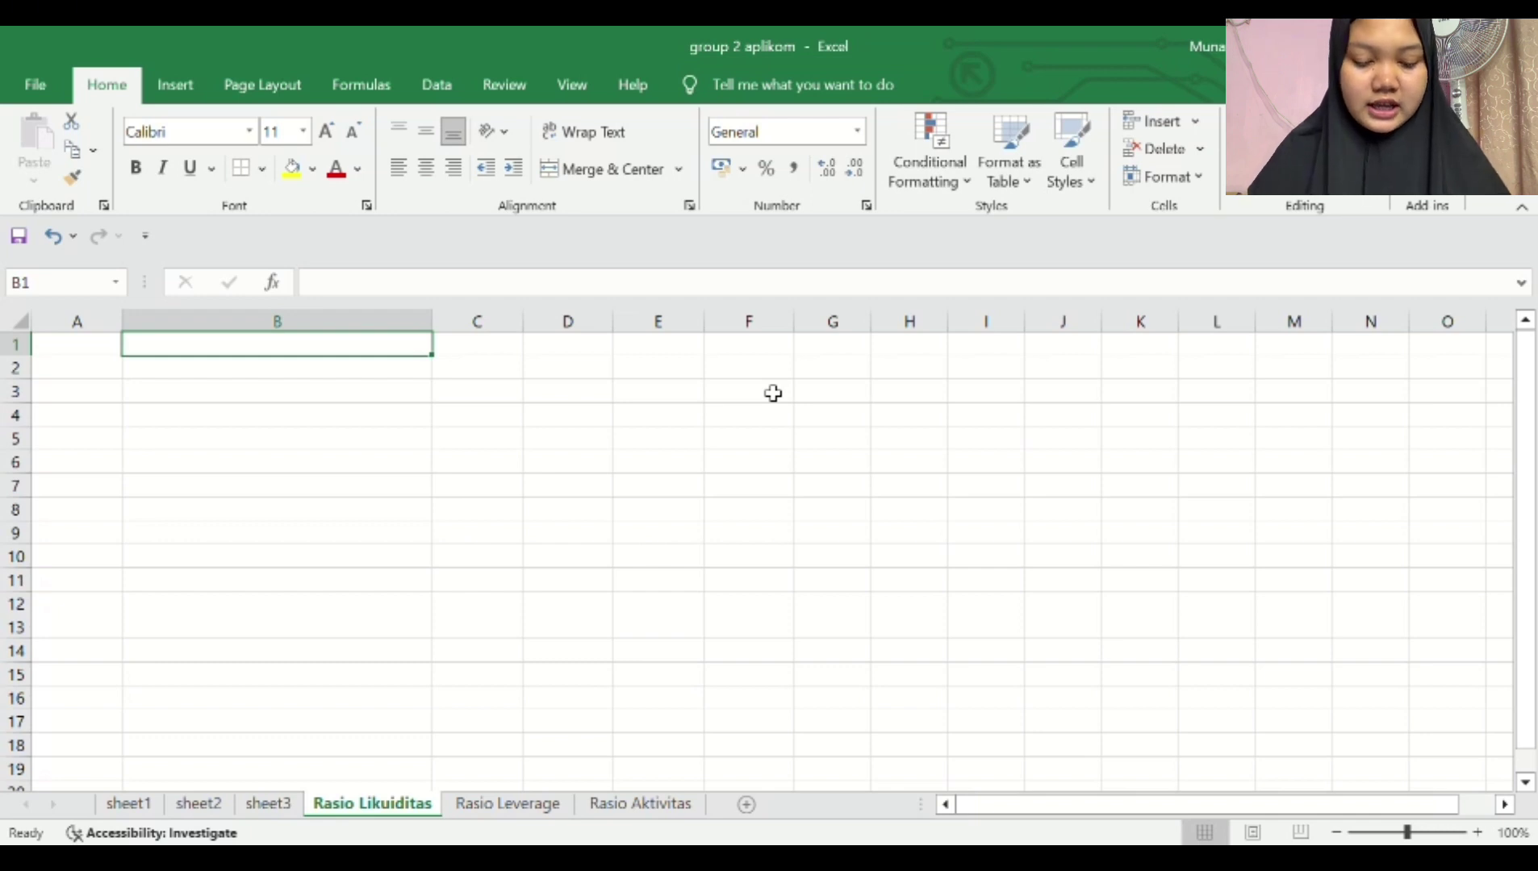
# Step: Enter the titles "PT. SMART HANA" in B1 and "ANALISIS RASIO LIKUIDITAS" in B2 of the Rasio Likuiditas sheet
pyautogui.write('P')
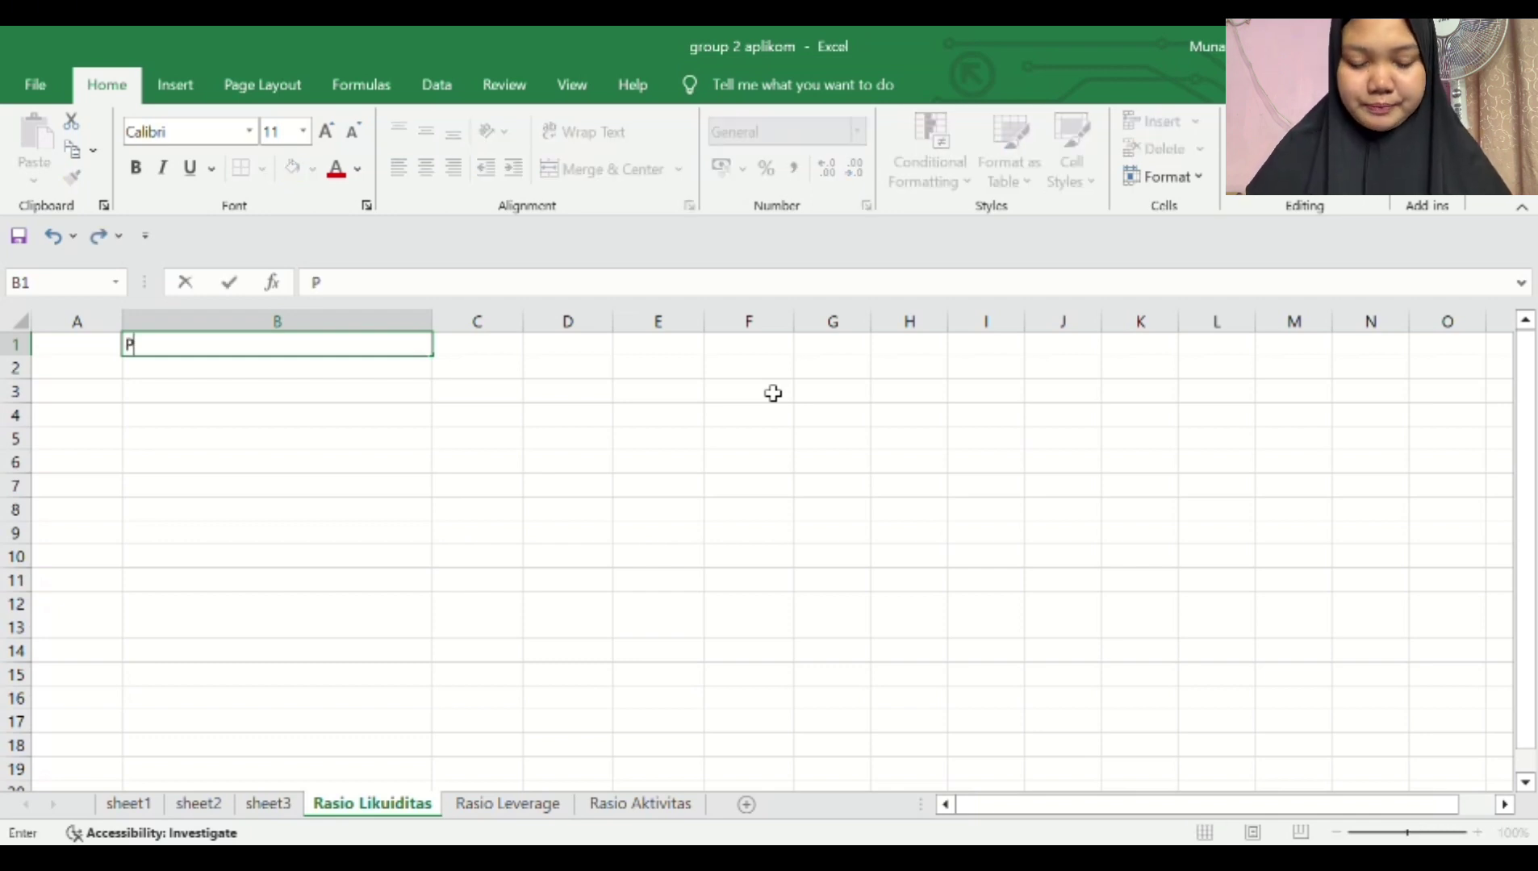
pyautogui.write('T. SMART HANA')
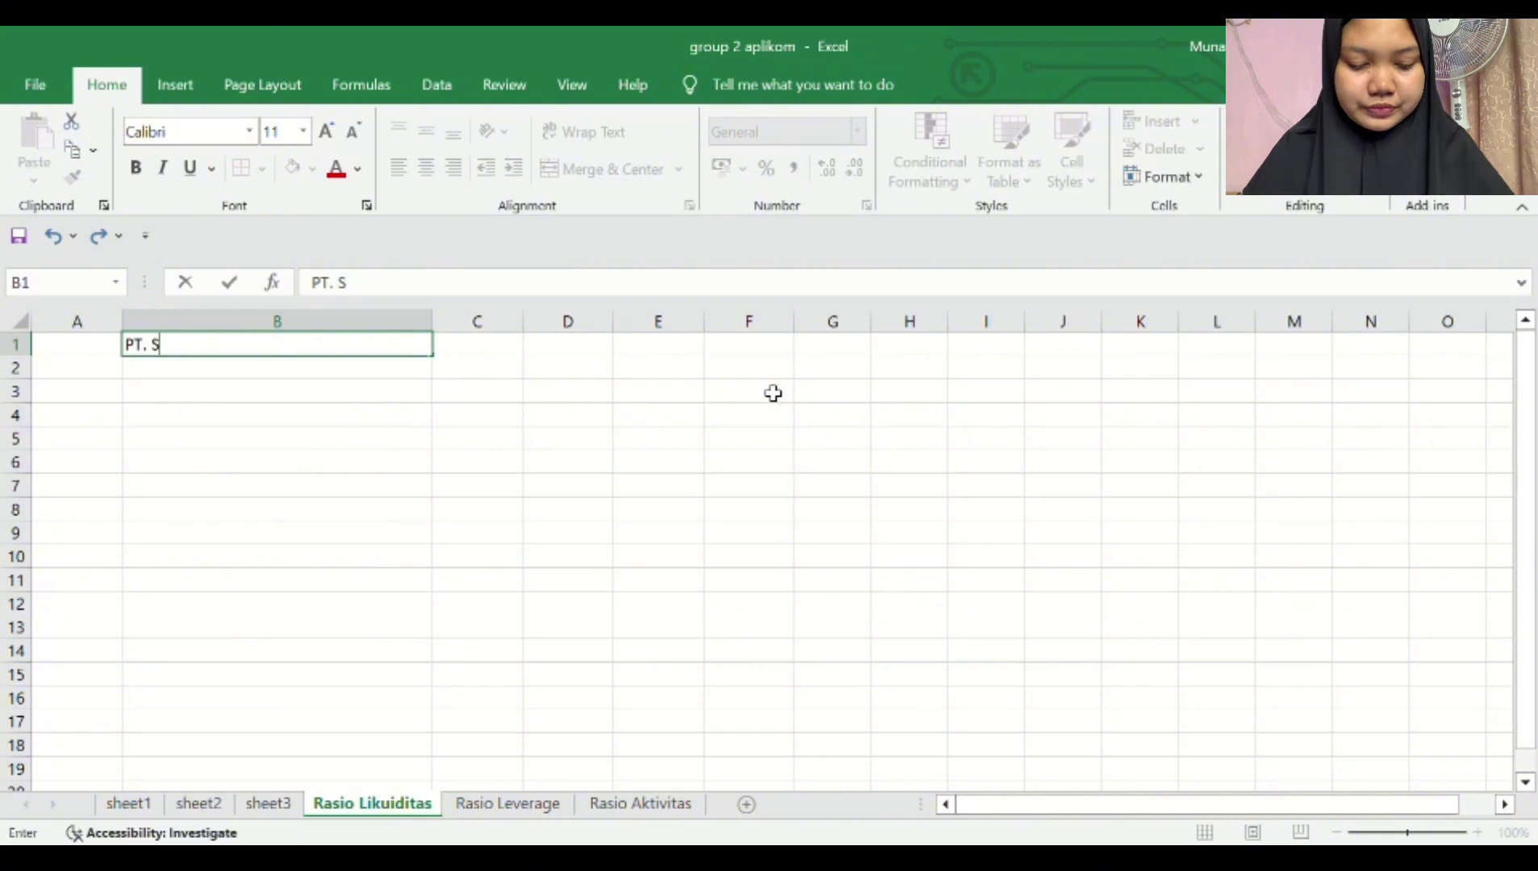
pyautogui.press('Return')
pyautogui.write('AN')
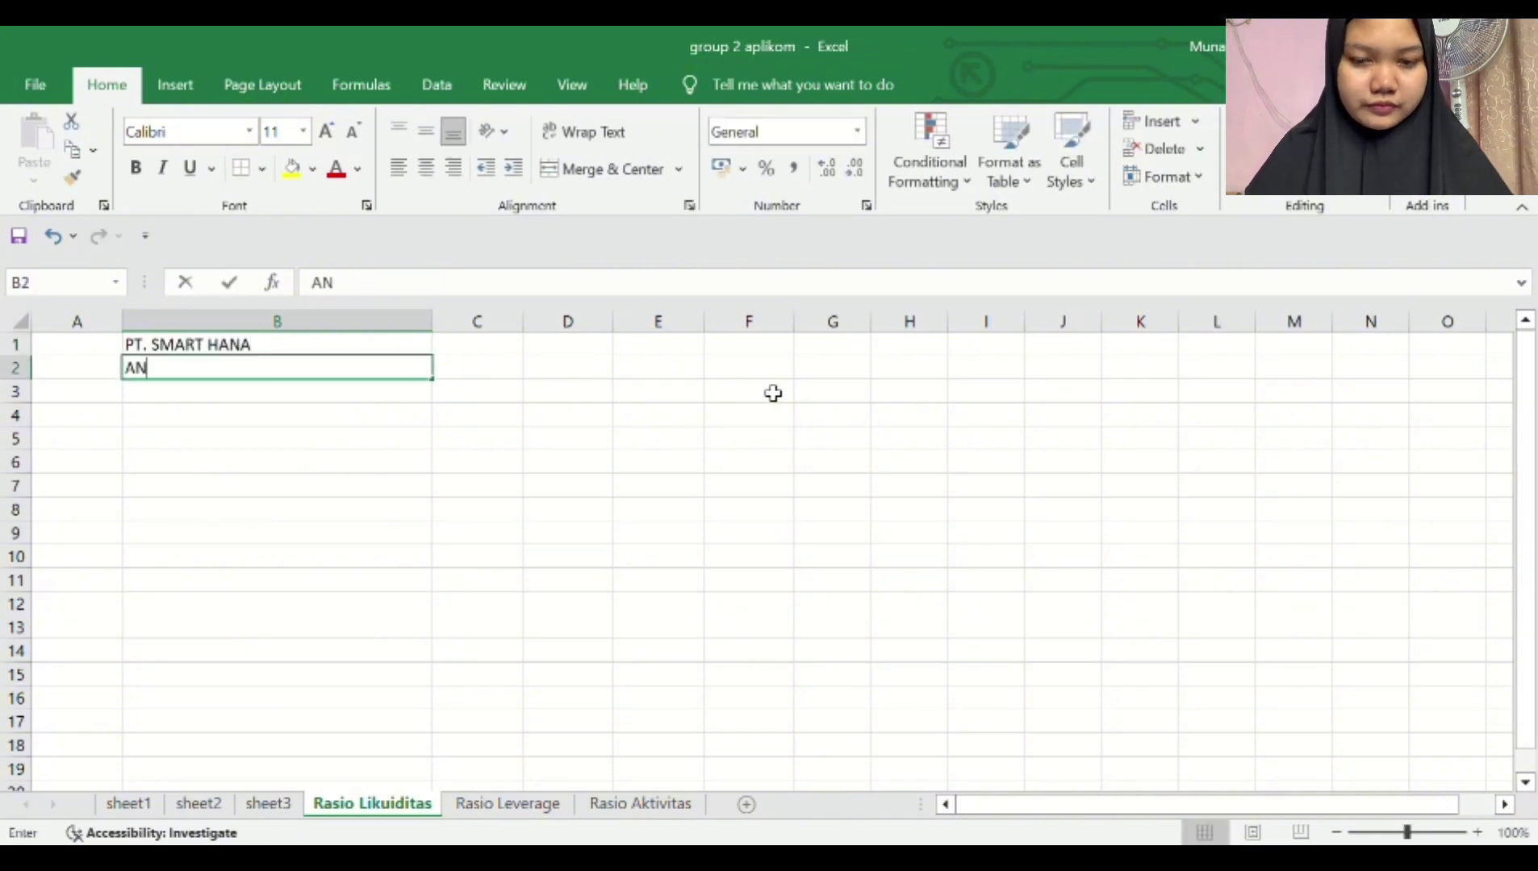
pyautogui.write('ALISIS RASIO ')
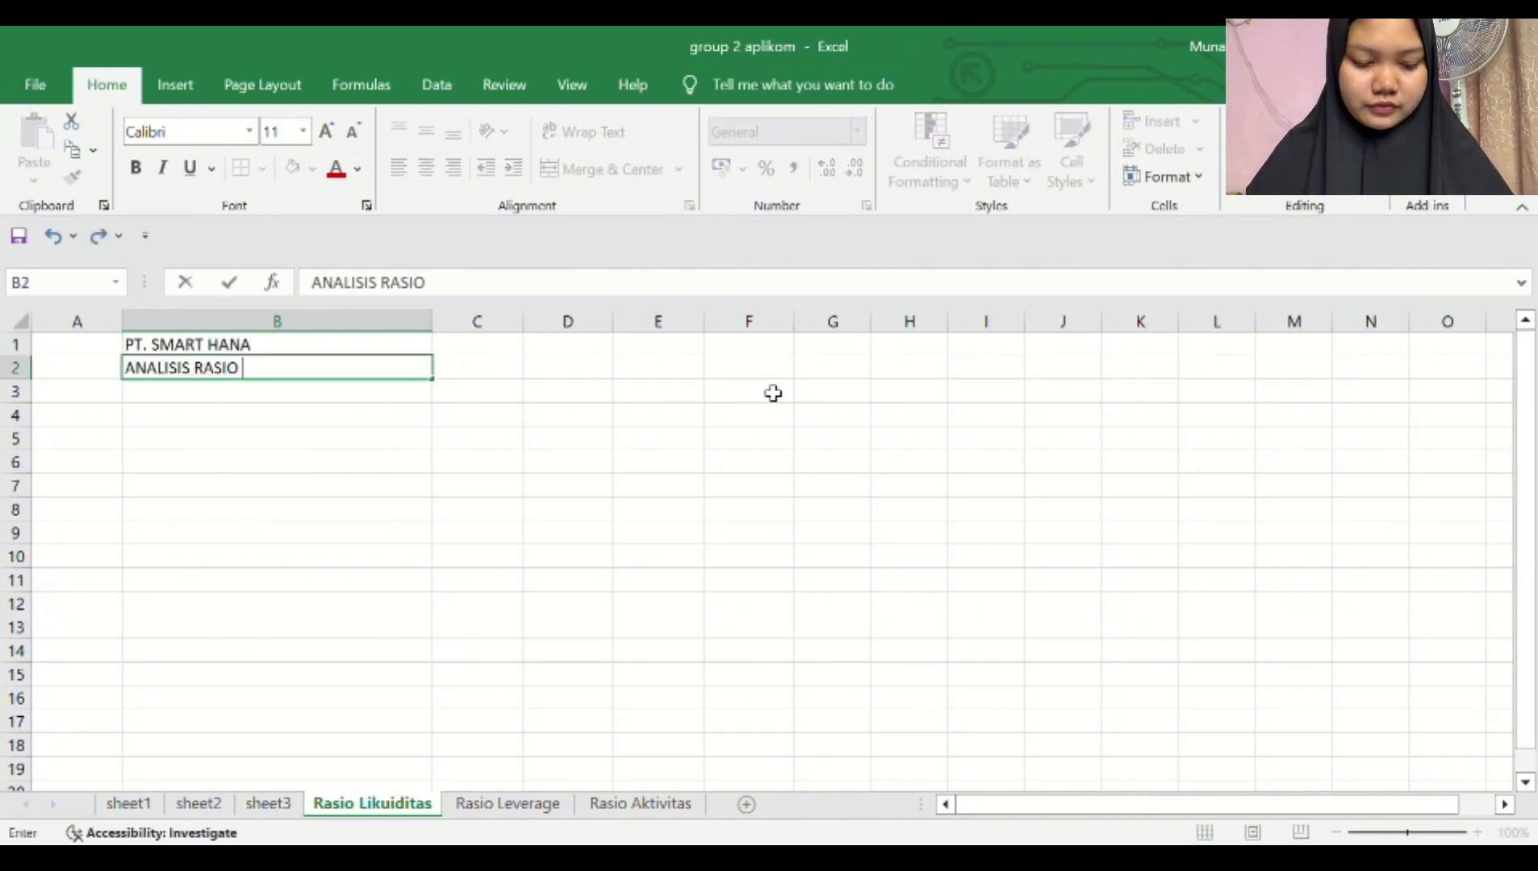
pyautogui.write('LIKUIDITAS')
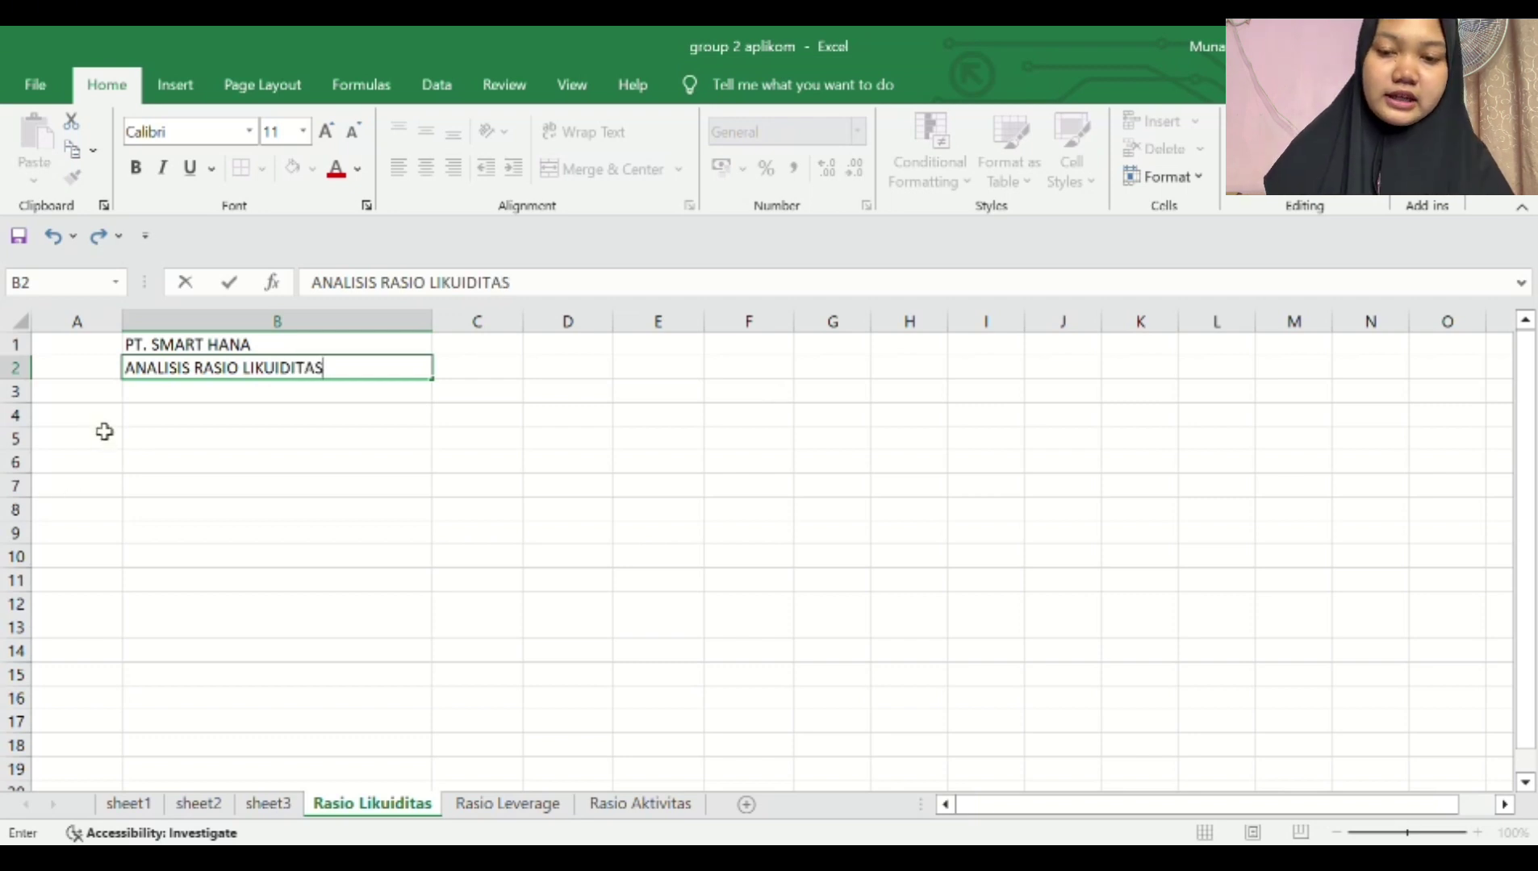
# Step: Convert the empty range A4:F7 below the titles into a table with default column headers
pyautogui.moveTo(104, 415); pyautogui.dragTo(734, 490)
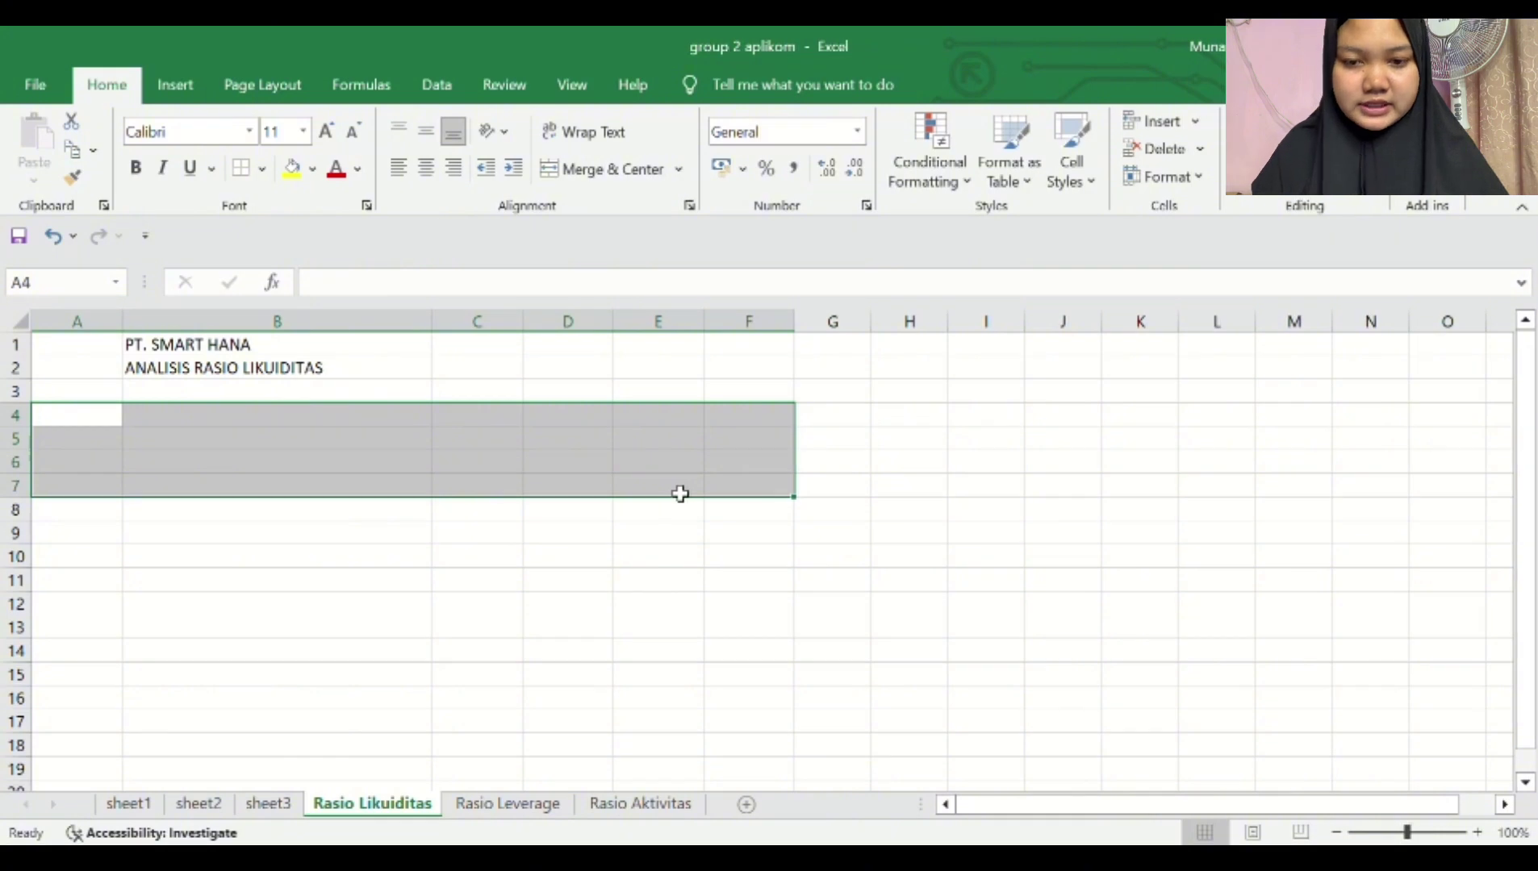
pyautogui.hotkey('ctrl', 't')
pyautogui.press('Return')
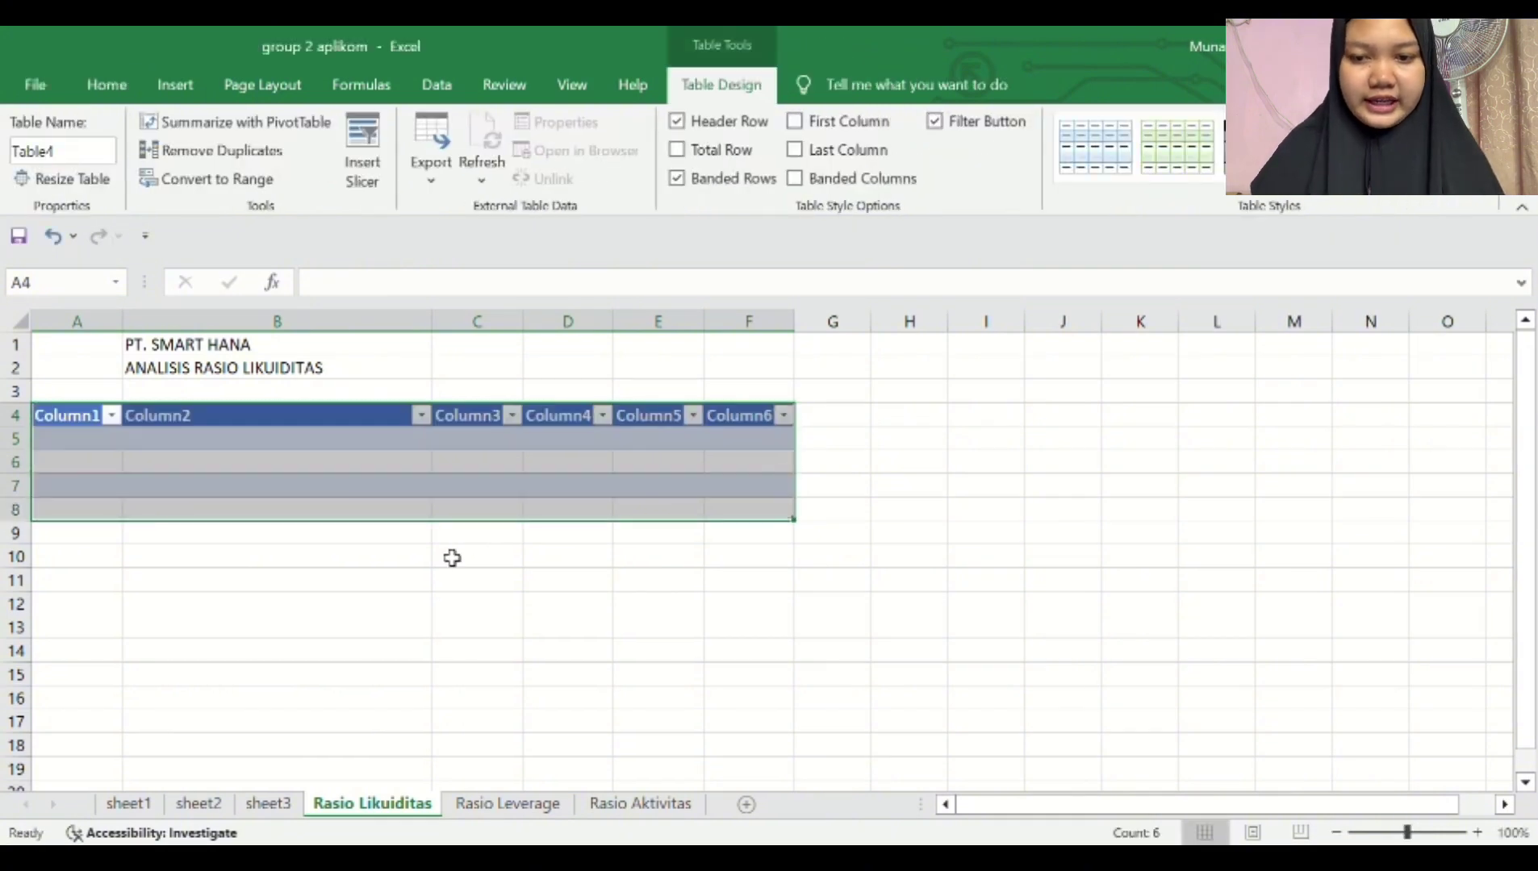
# Step: Rename the table's first two column headers as NO and KETERANGAN
pyautogui.doubleClick(95, 416)
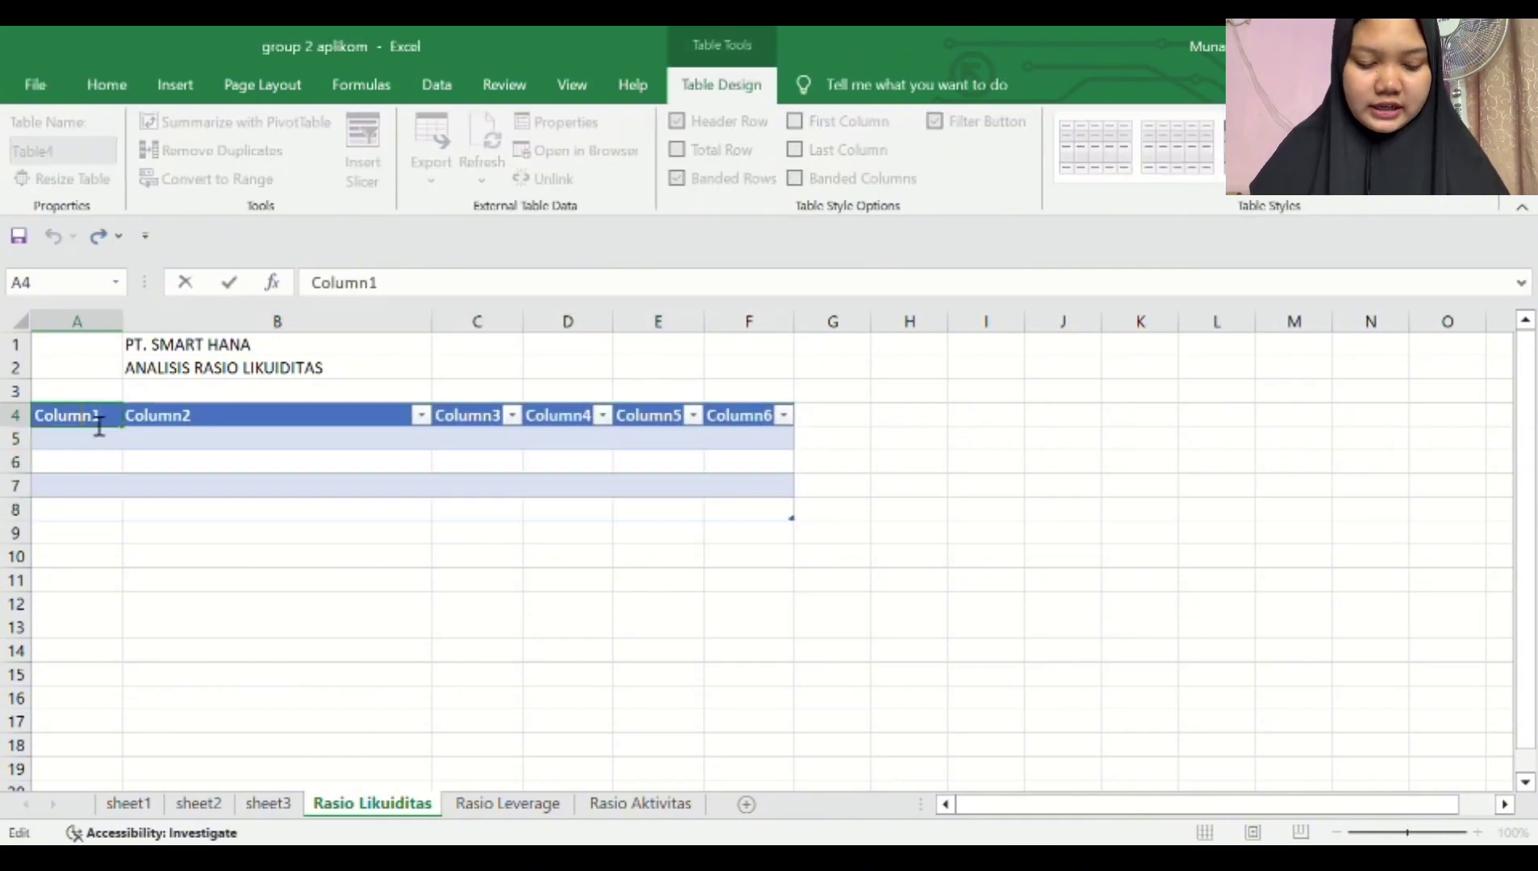
pyautogui.doubleClick(99, 424)
pyautogui.write('NO')
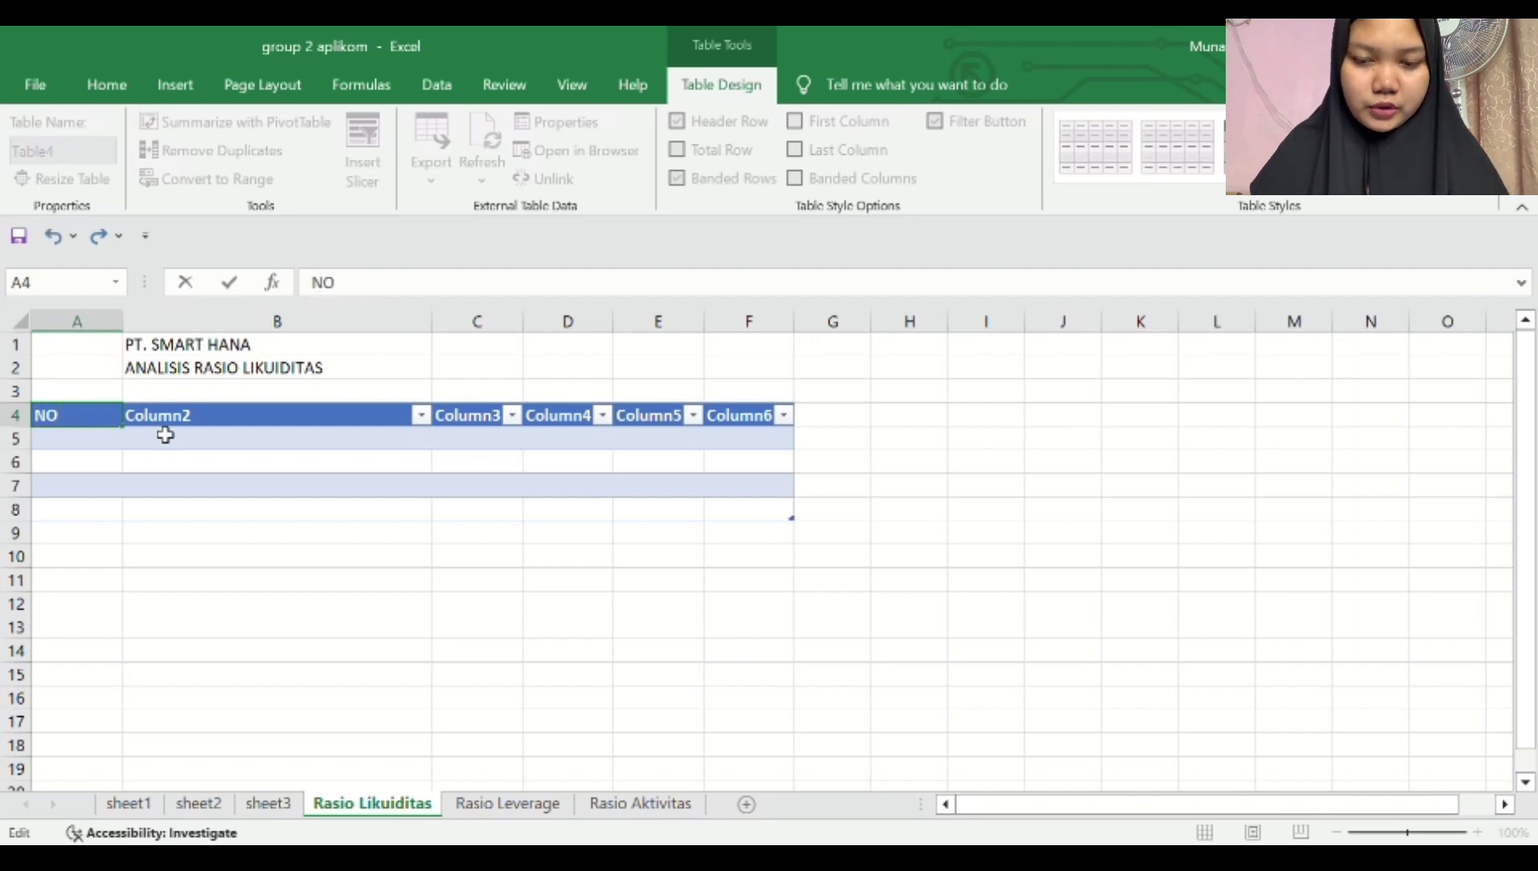
pyautogui.press('Tab')
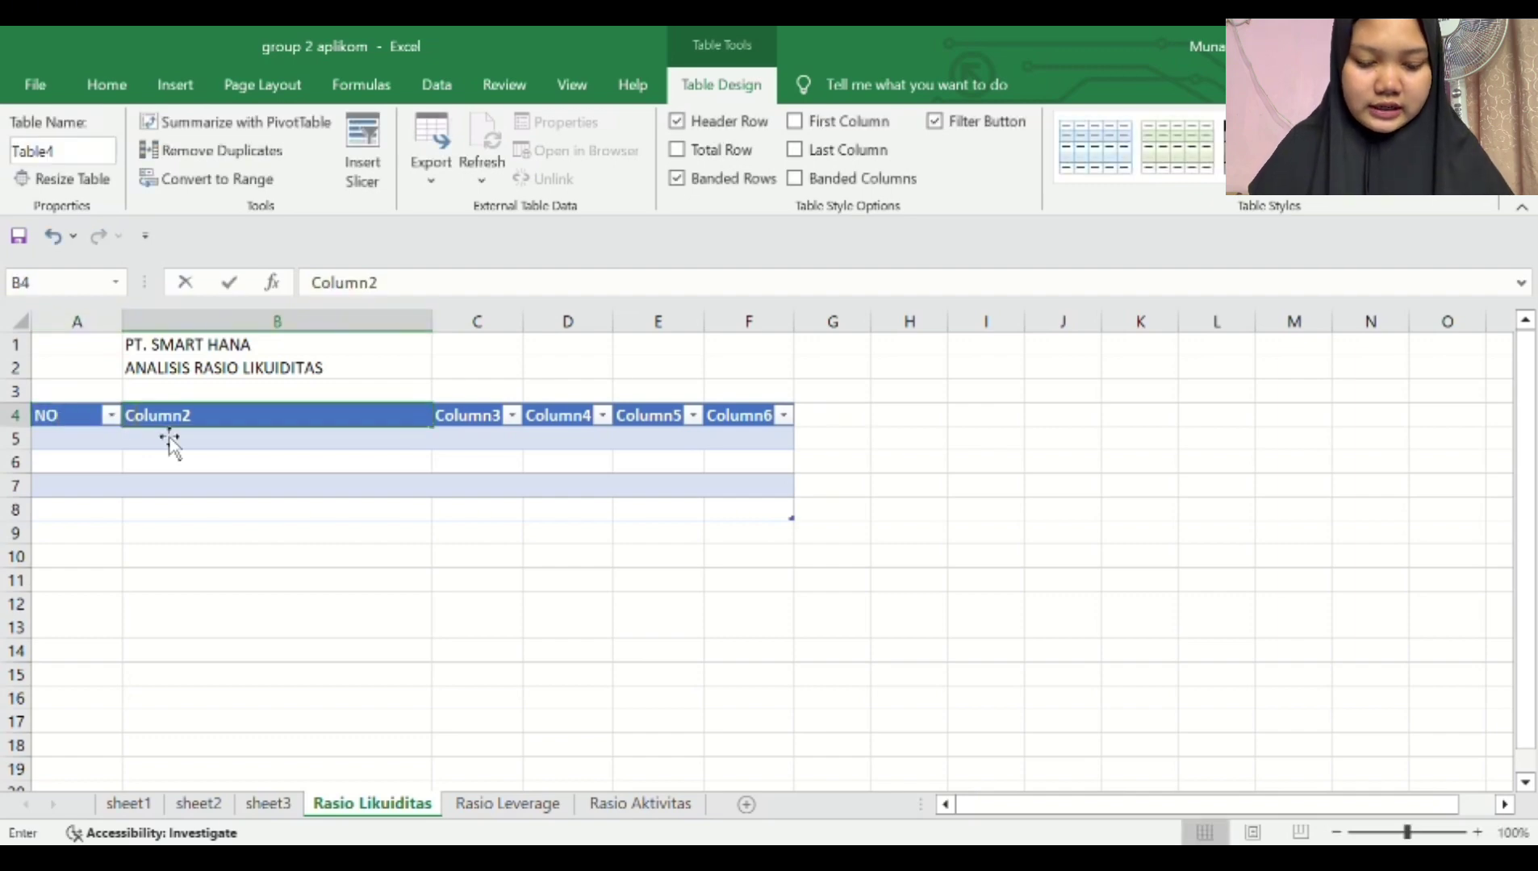
pyautogui.write('KETERANGAN')
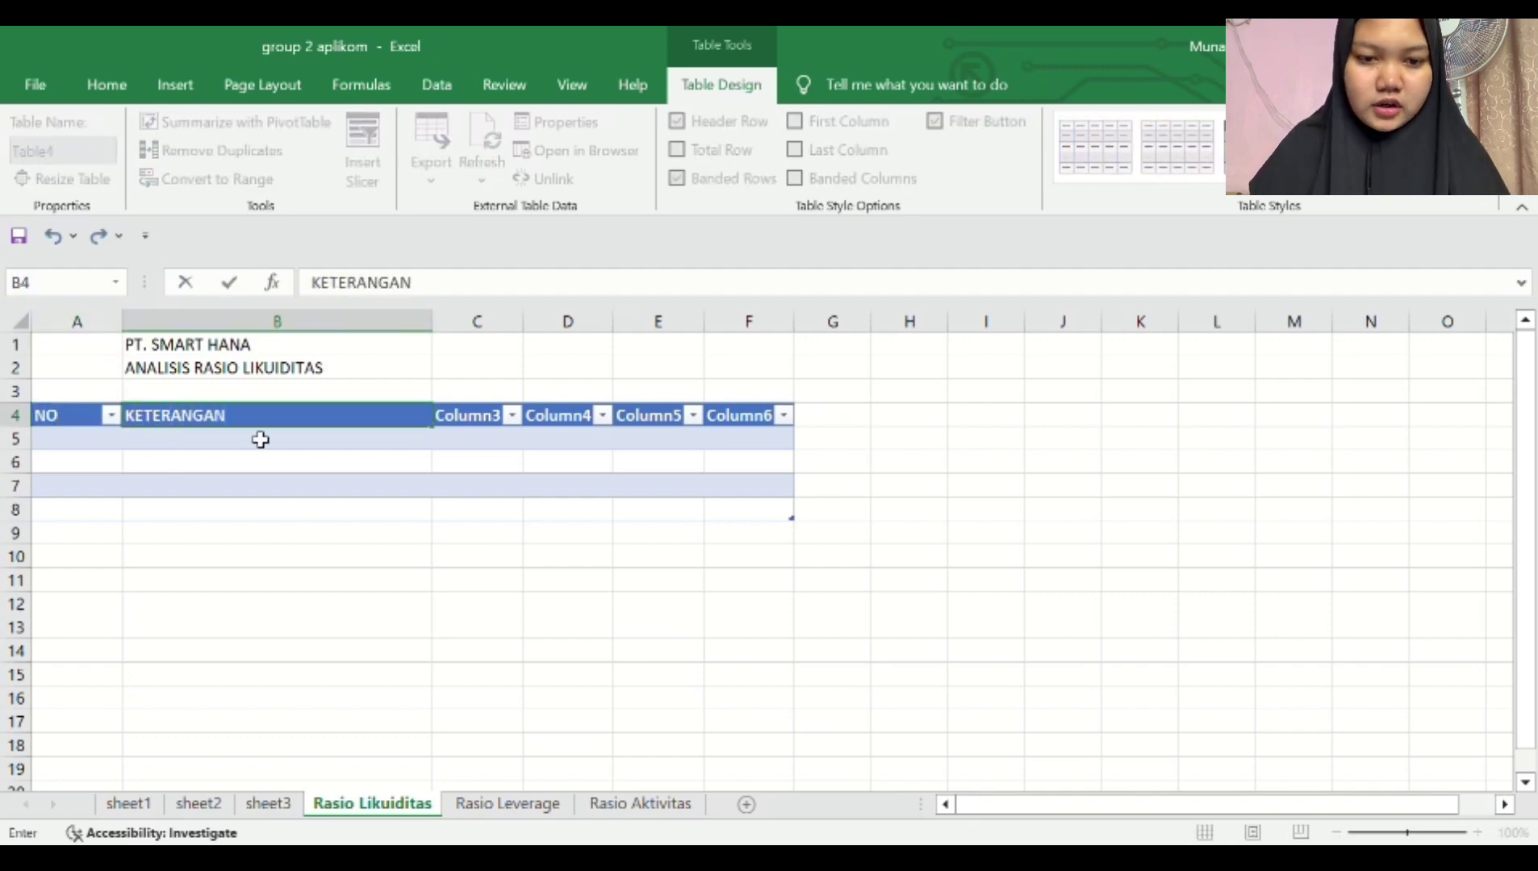
# Step: Rename the remaining four table headers in C4:F4 as 2006, 2007, 2008 and 2009
pyautogui.click(489, 422)
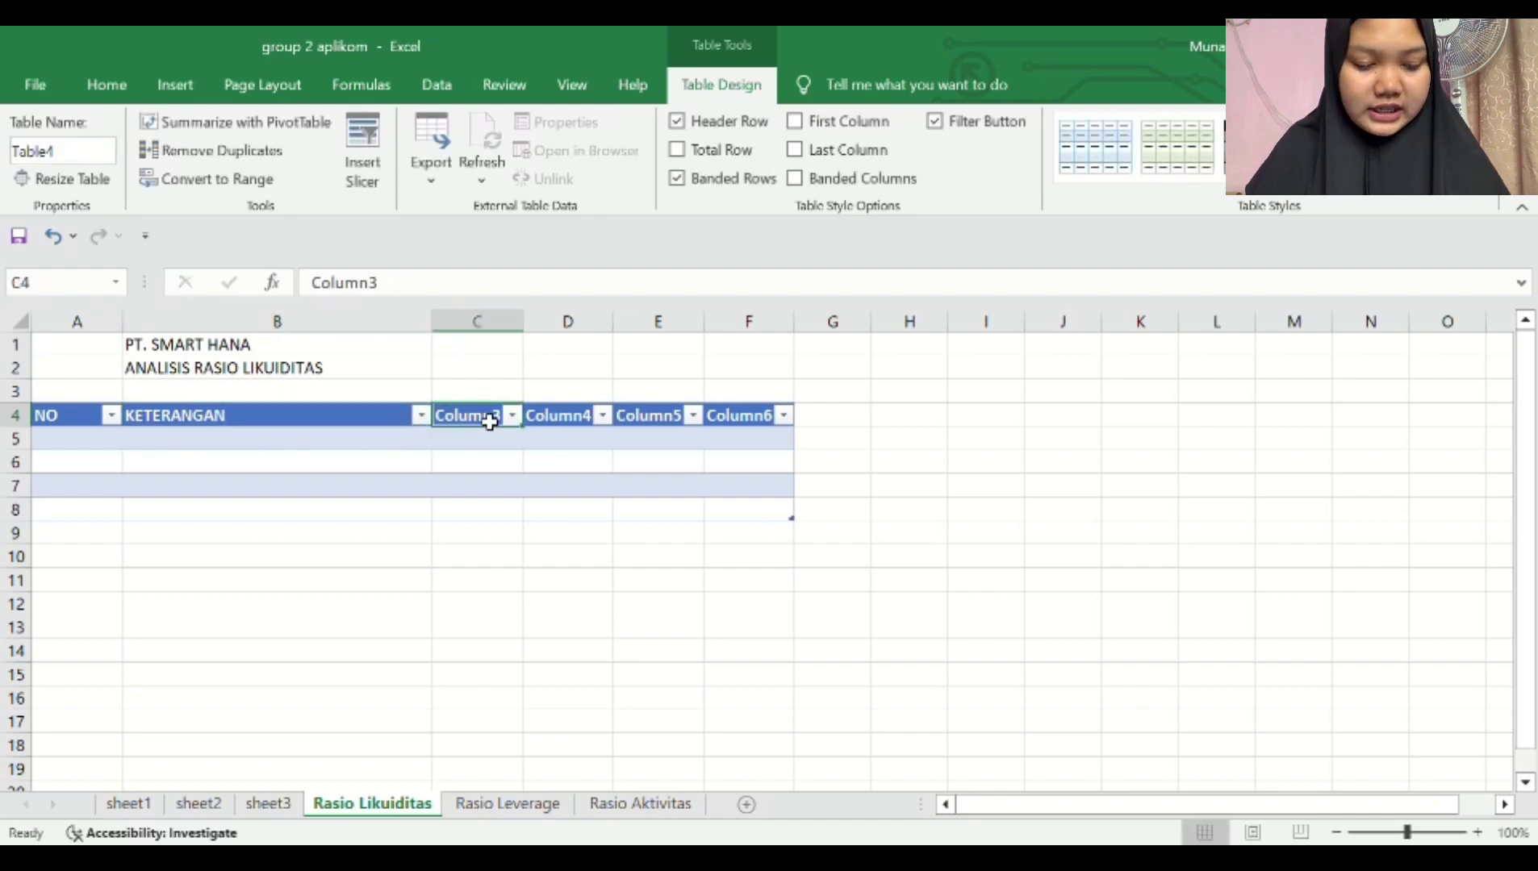
pyautogui.write('2006')
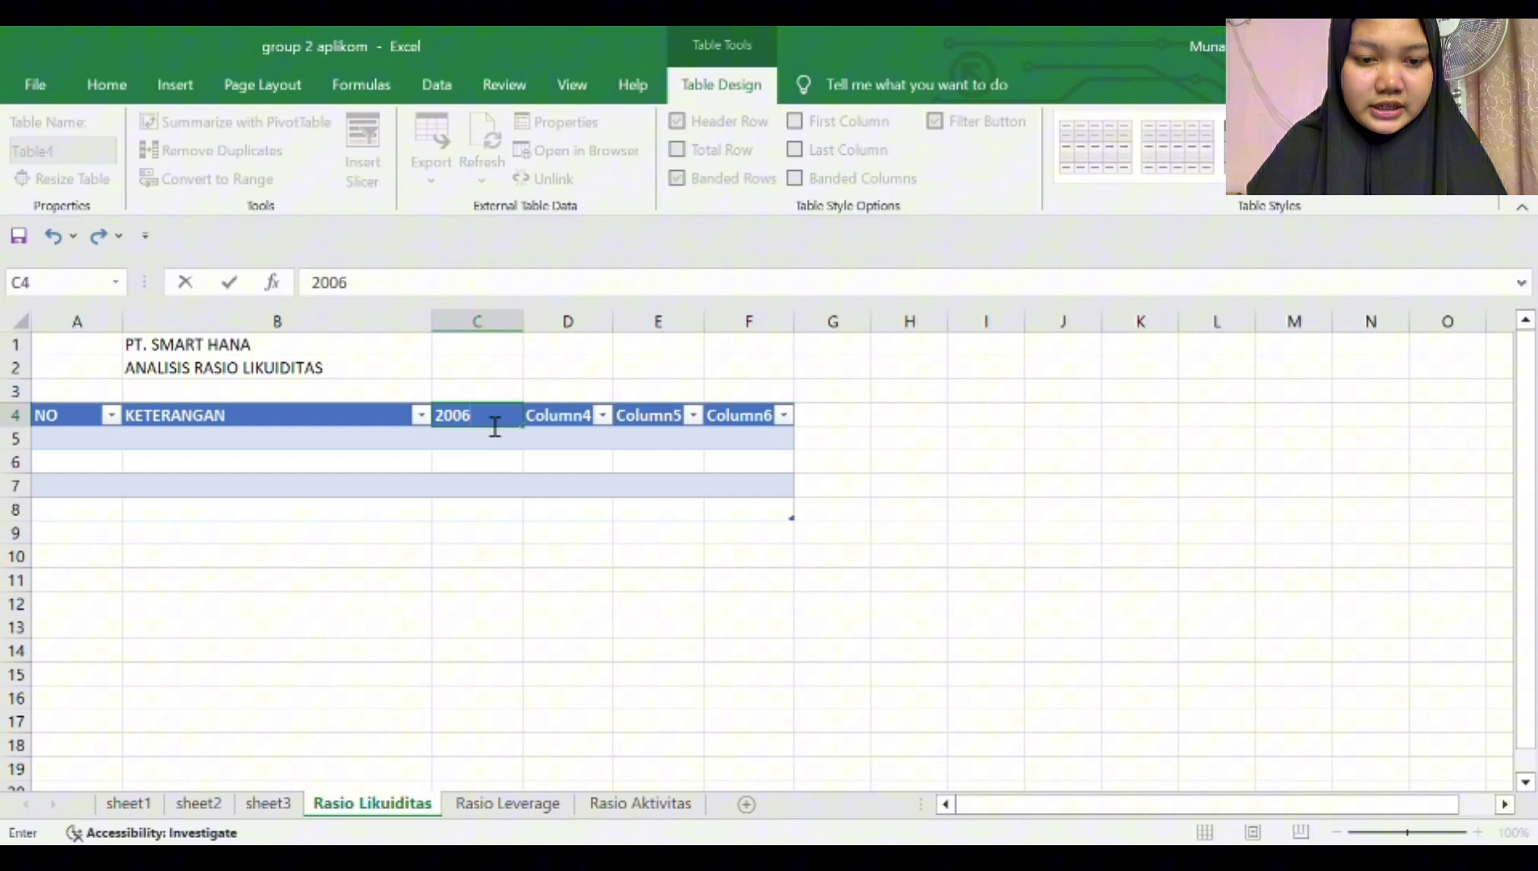
pyautogui.click(576, 427)
pyautogui.write('2007')
pyautogui.click(641, 427)
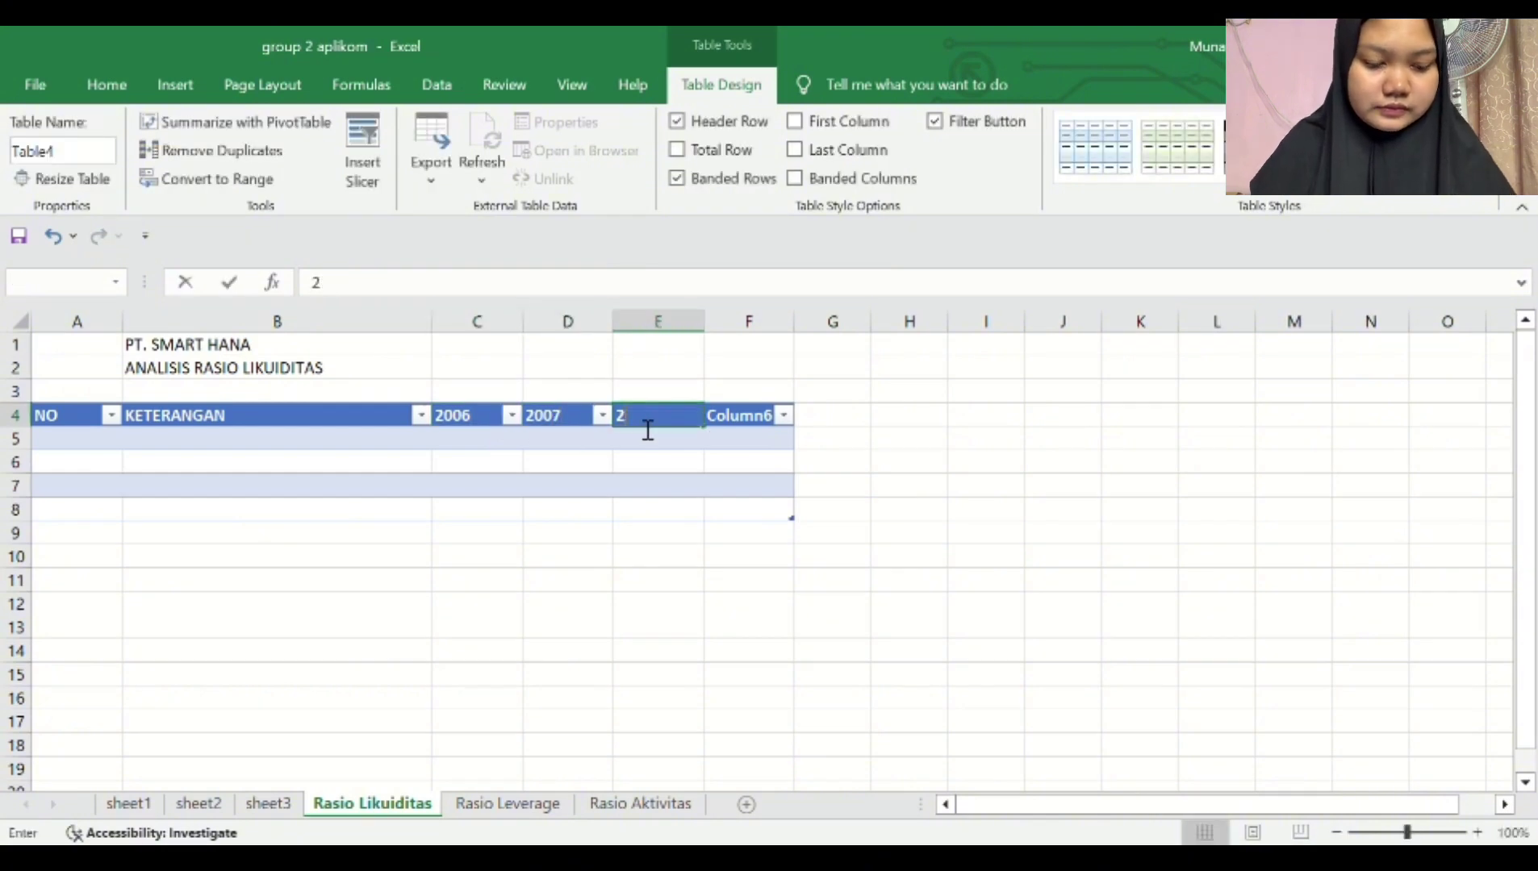
pyautogui.write('2008')
pyautogui.click(753, 428)
pyautogui.write('009')
pyautogui.click(326, 297)
pyautogui.write('2')
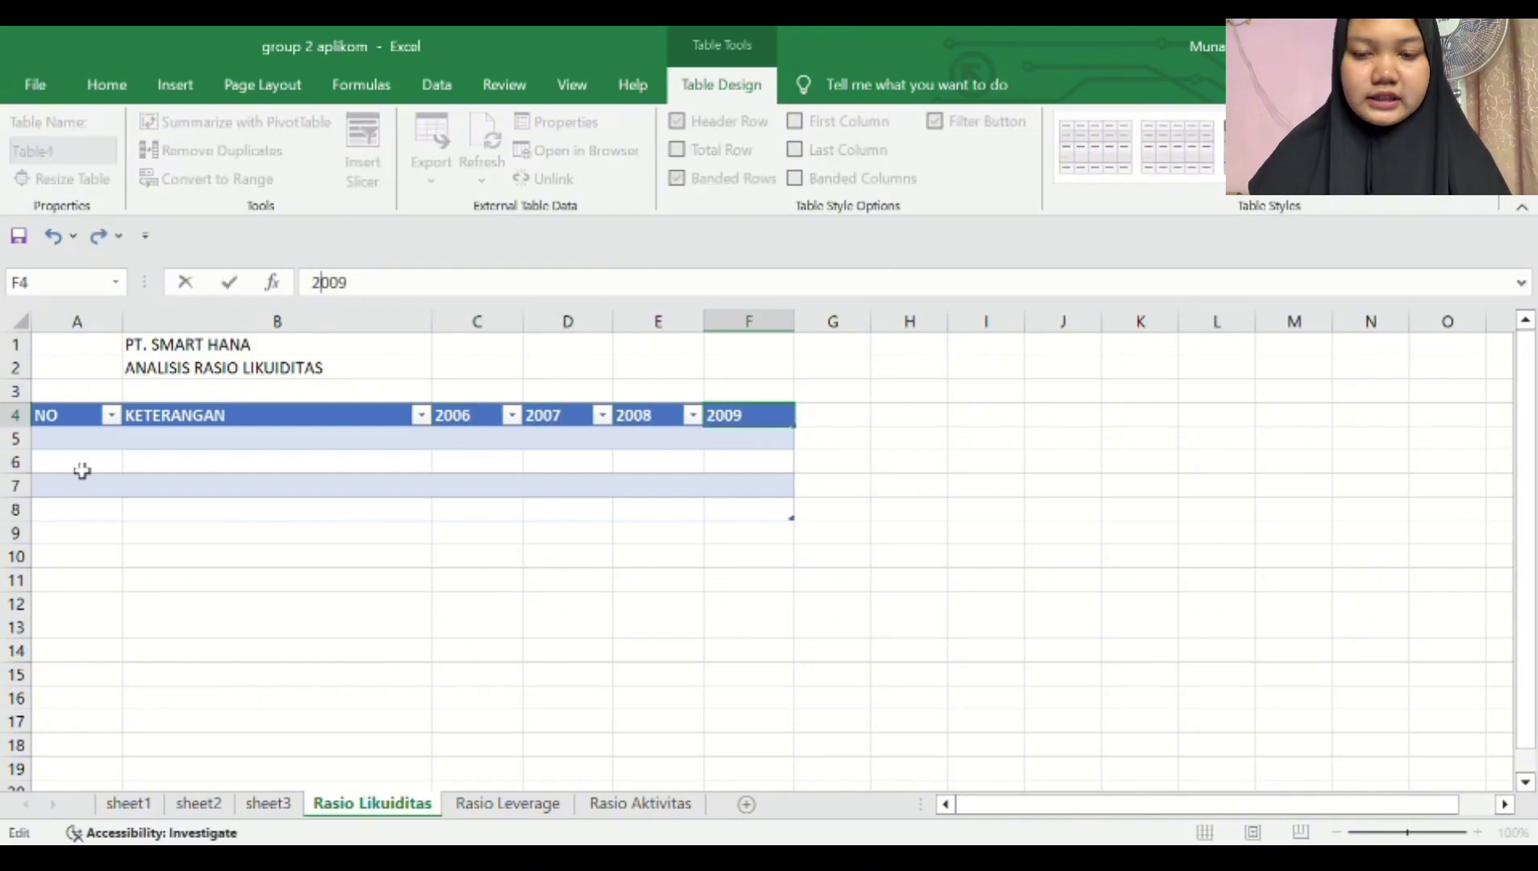
# Step: Number the four table rows 1 to 4 in the NO column, from A5 to A8
pyautogui.click(99, 462)
pyautogui.click(102, 440)
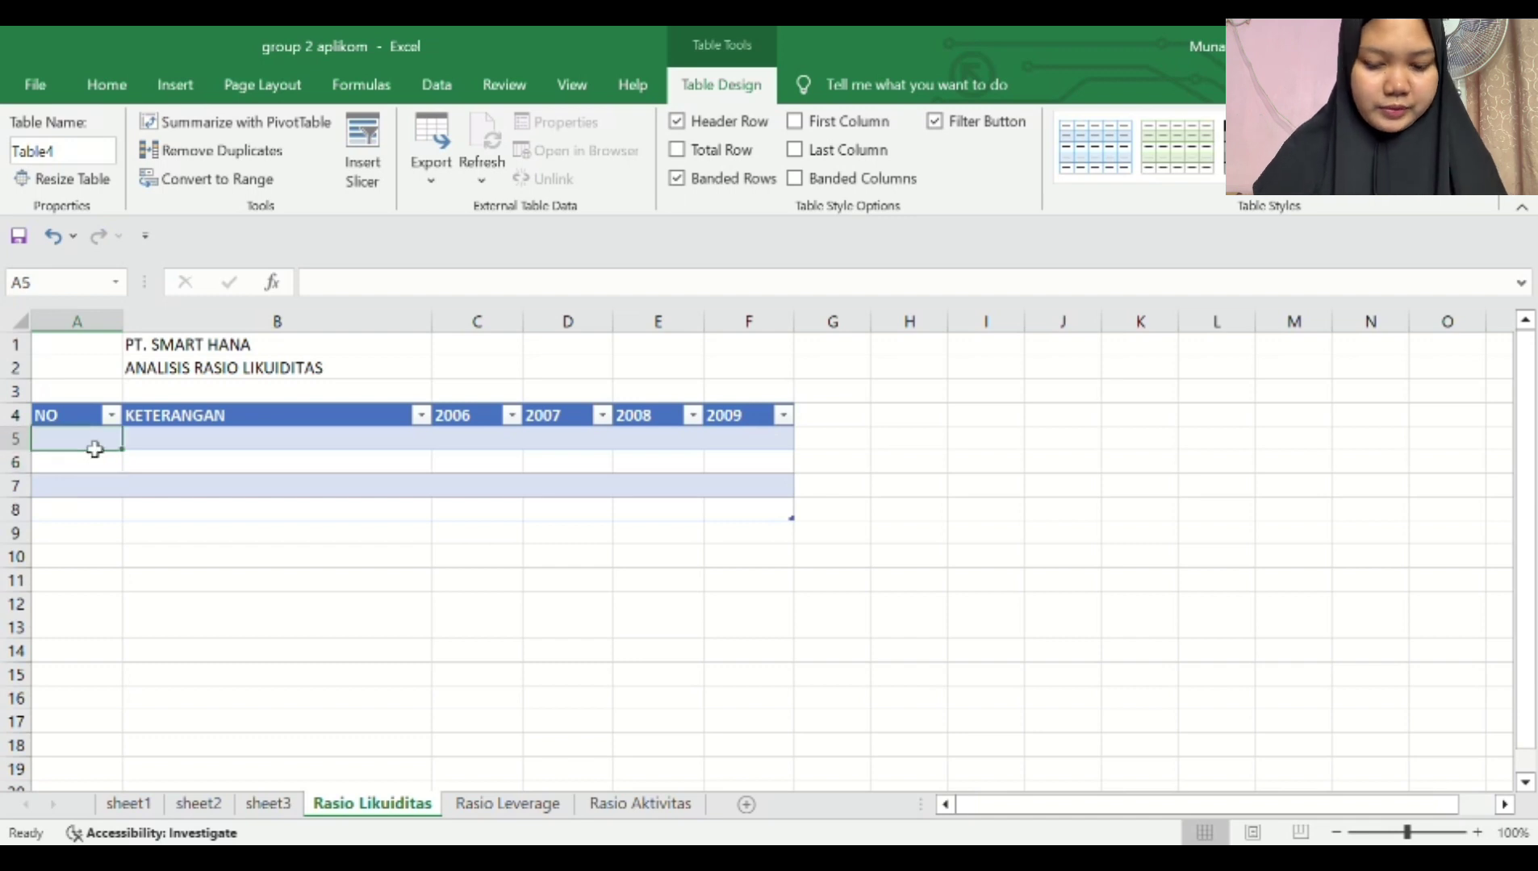
pyautogui.write('1')
pyautogui.press('Return')
pyautogui.write('2')
pyautogui.press('Return')
pyautogui.write('3')
pyautogui.press('Return')
pyautogui.write('4')
pyautogui.press('Tab')
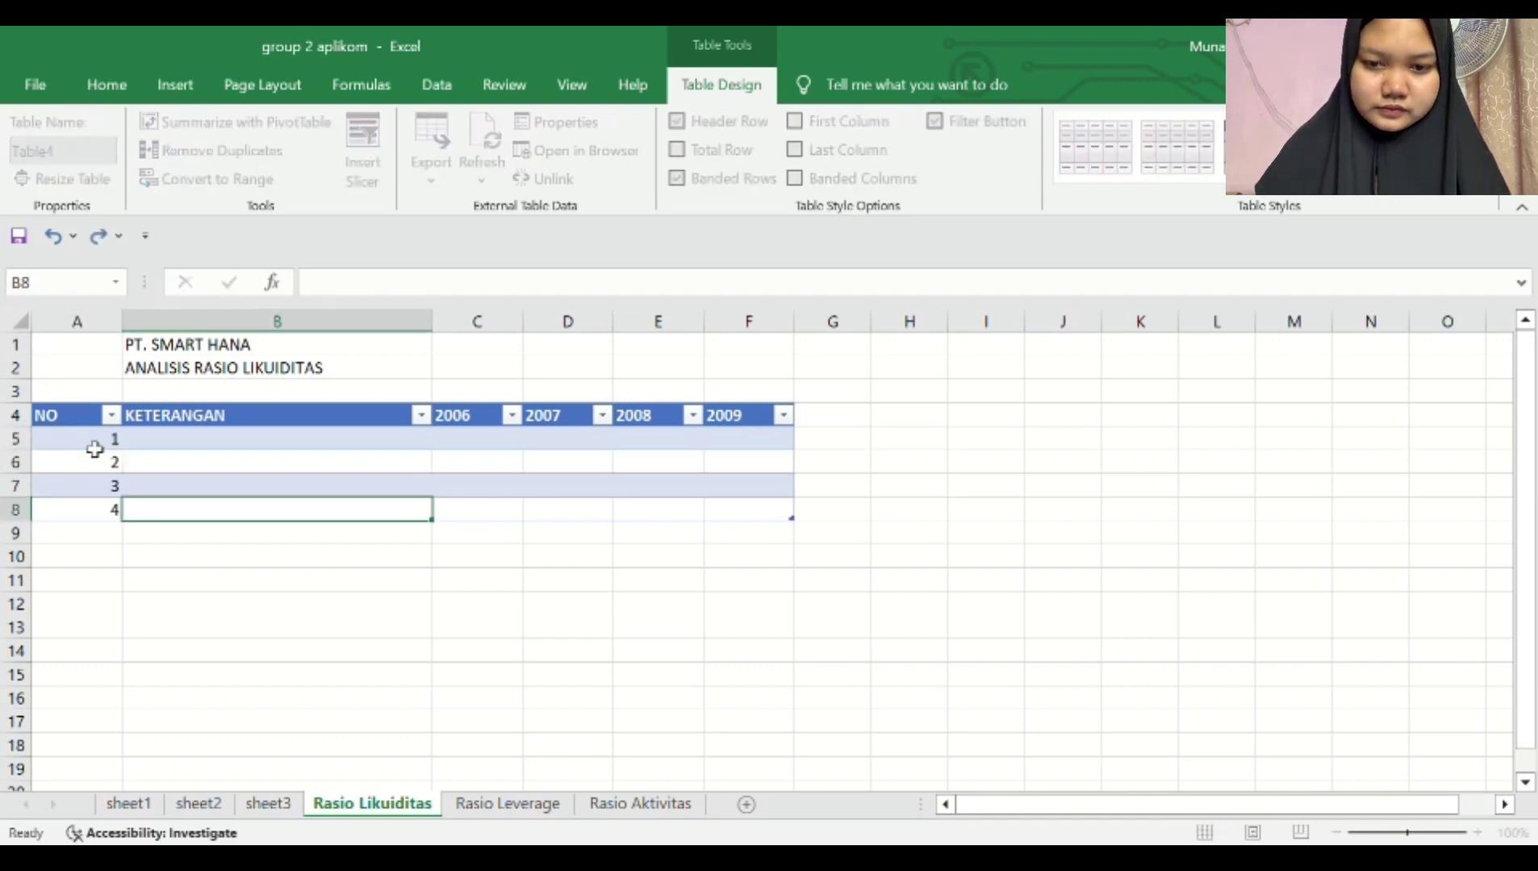
# Step: Fill the first three KETERANGAN cells, B5:B7, with "Rasio lancar", "Rasio cepat" and "Rasio kas"
pyautogui.press('Up')
pyautogui.press('Up')
pyautogui.press('Up')
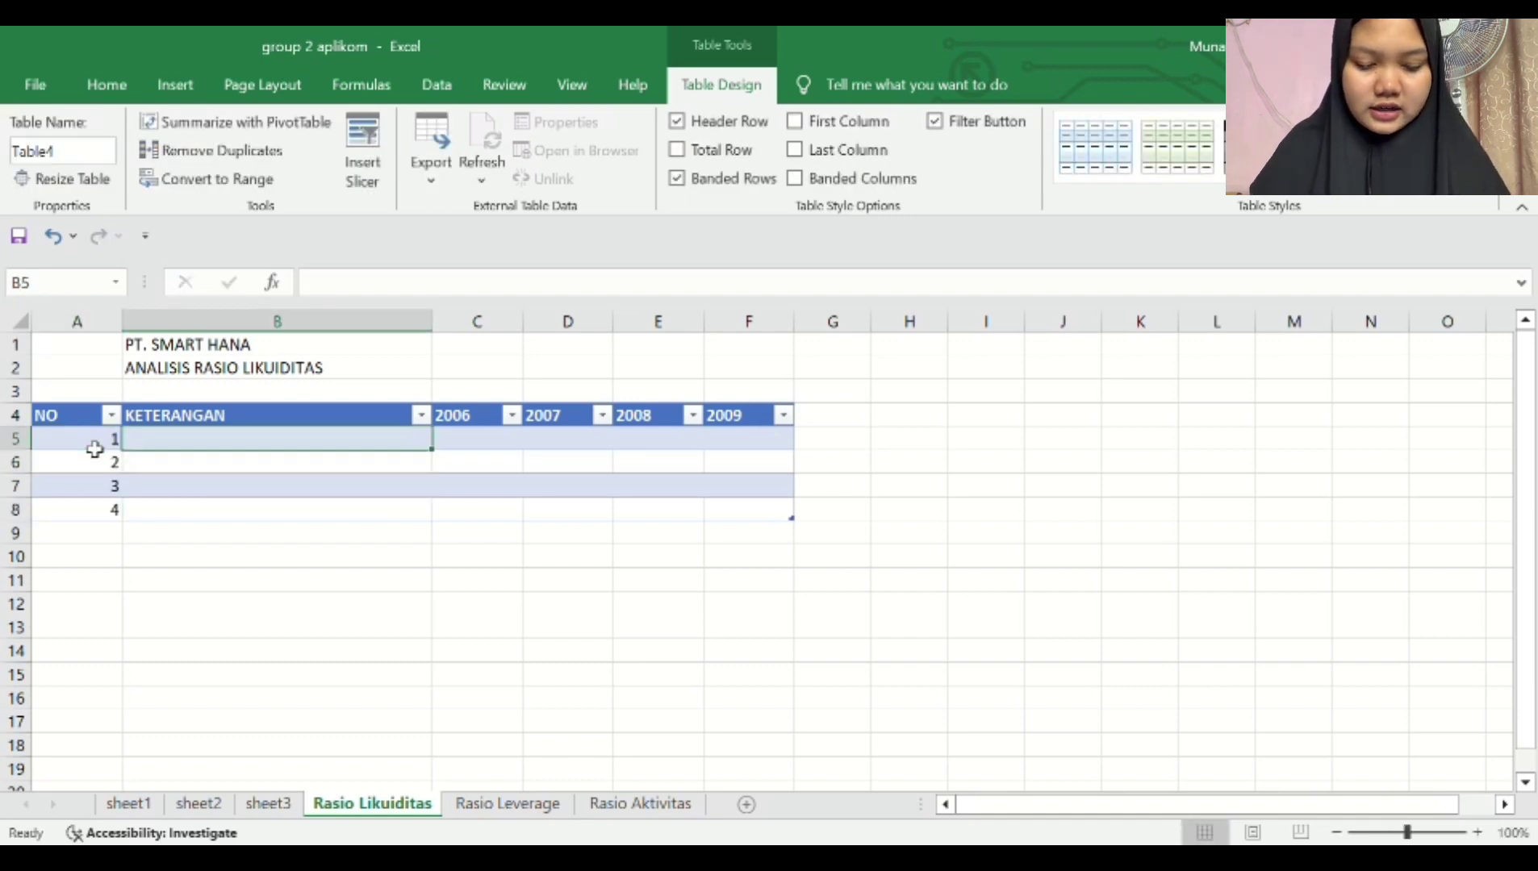
pyautogui.write('Rasio lancar')
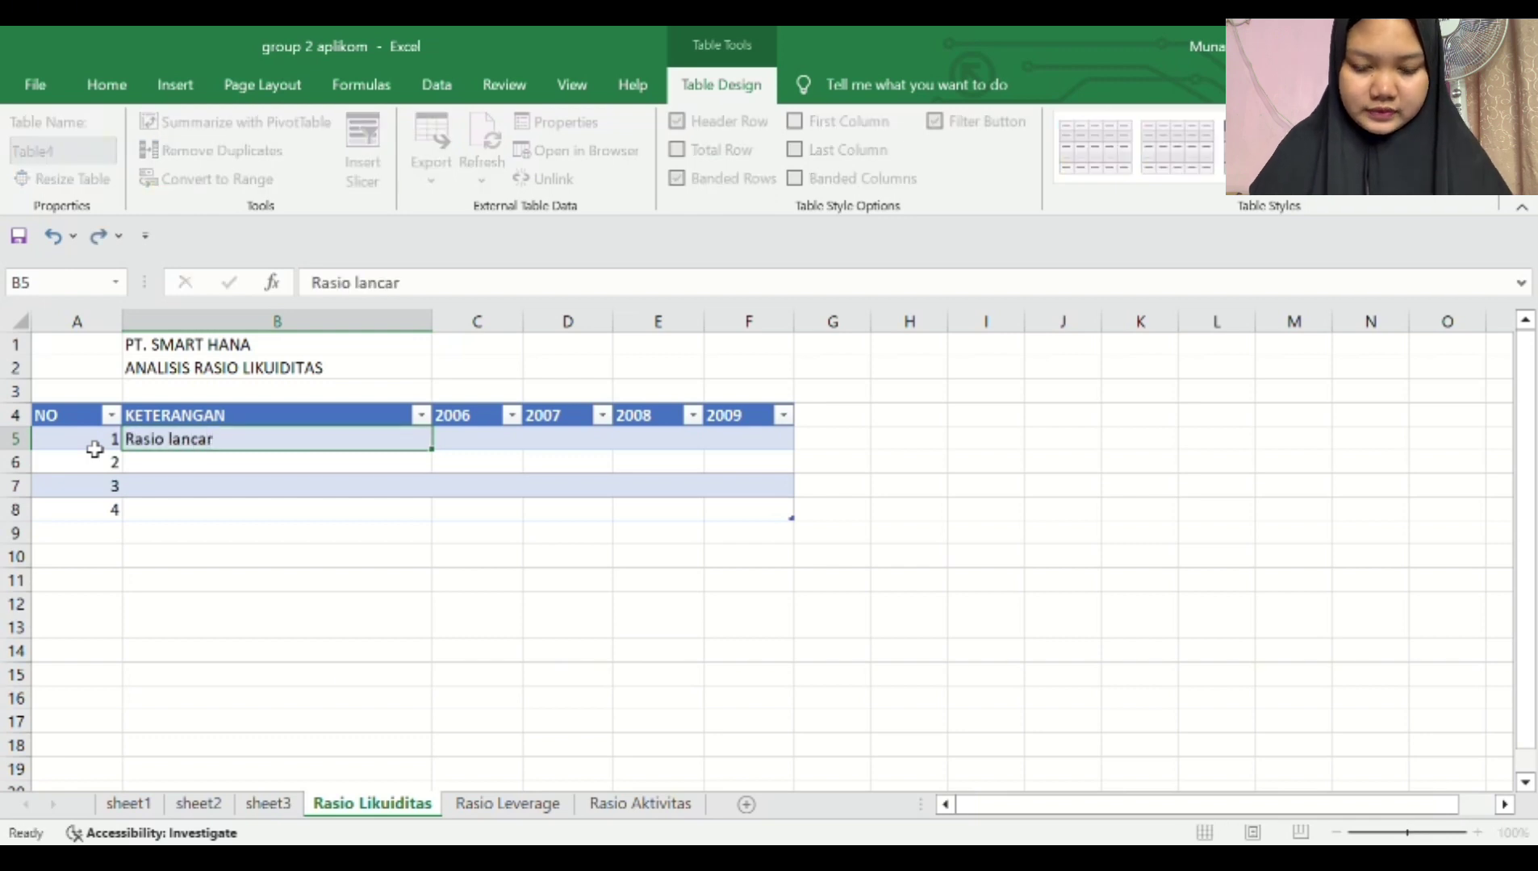
pyautogui.press('Return')
pyautogui.write('Rasio cepat')
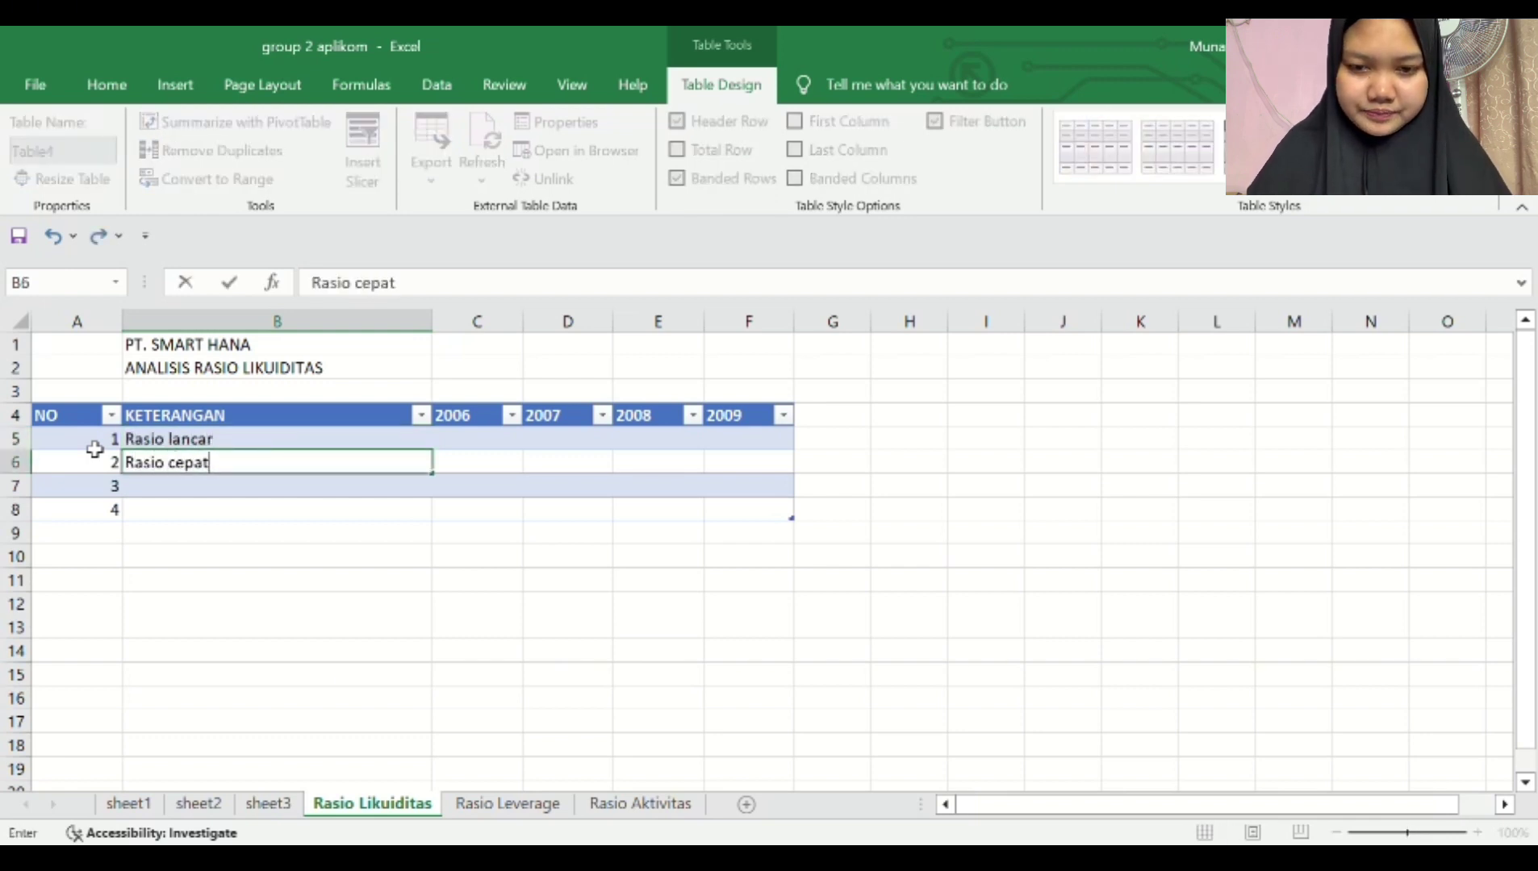
pyautogui.press('Return')
pyautogui.write('Ra')
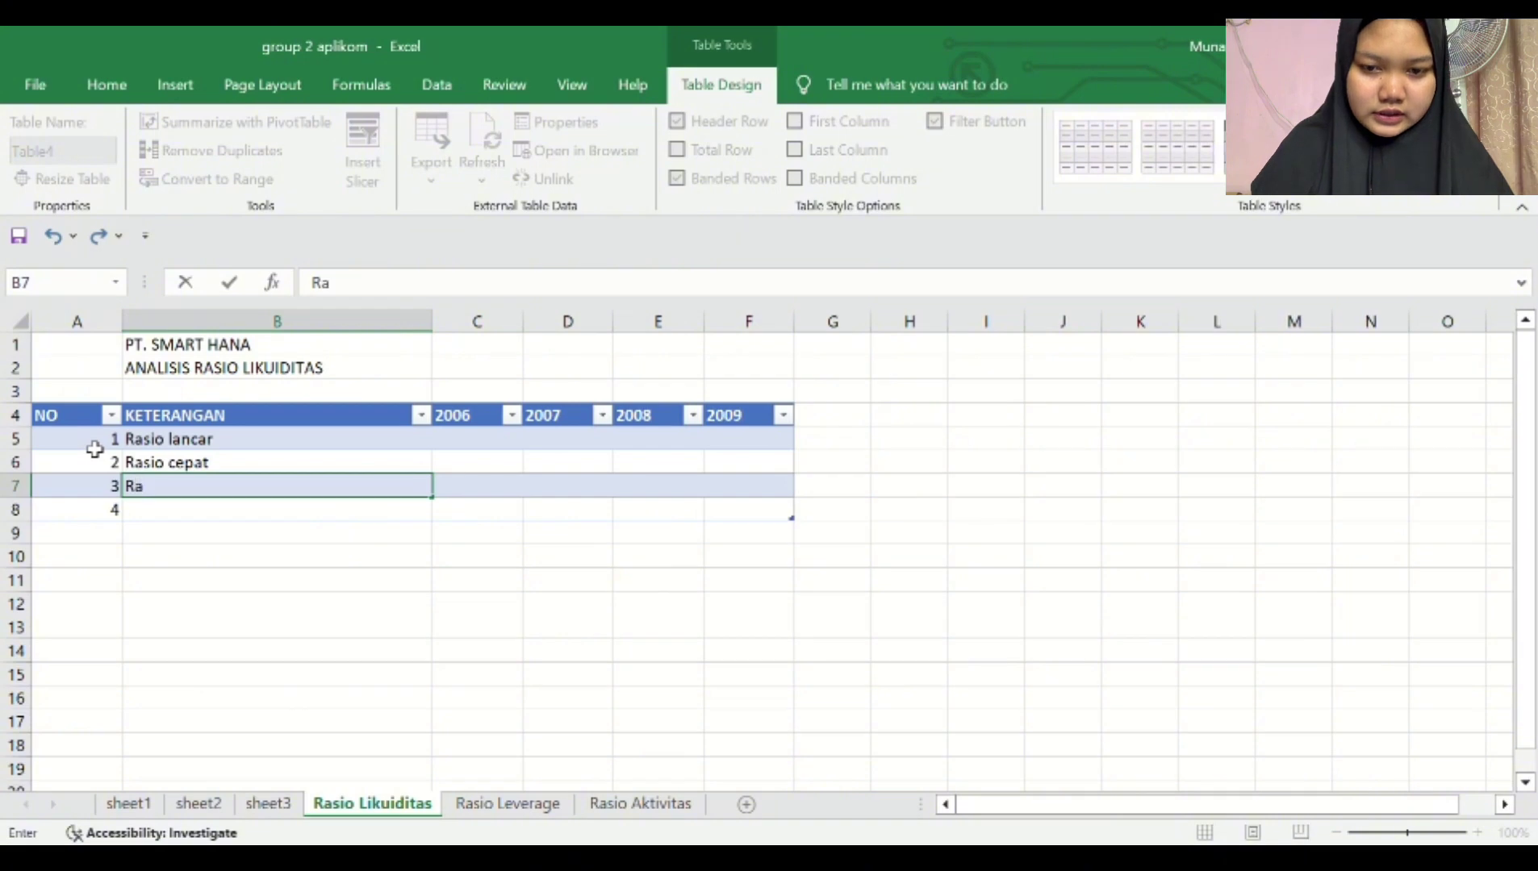
pyautogui.write('sio kas')
pyautogui.press('Return')
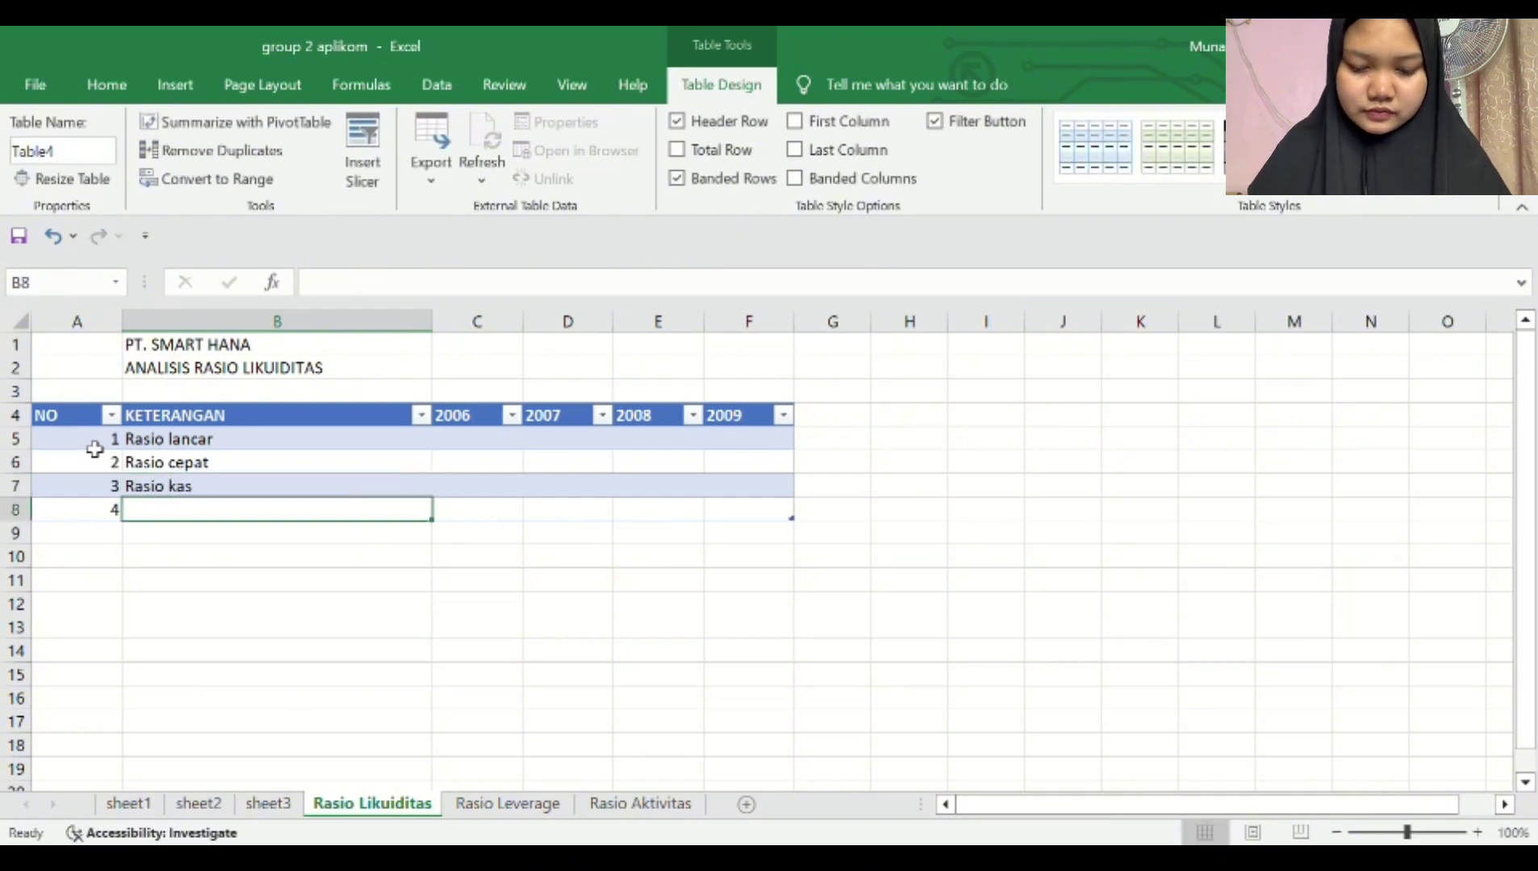
# Step: Enter "Working capital to total asset ratio" in B8 and format the text in italics
pyautogui.write('Working ca')
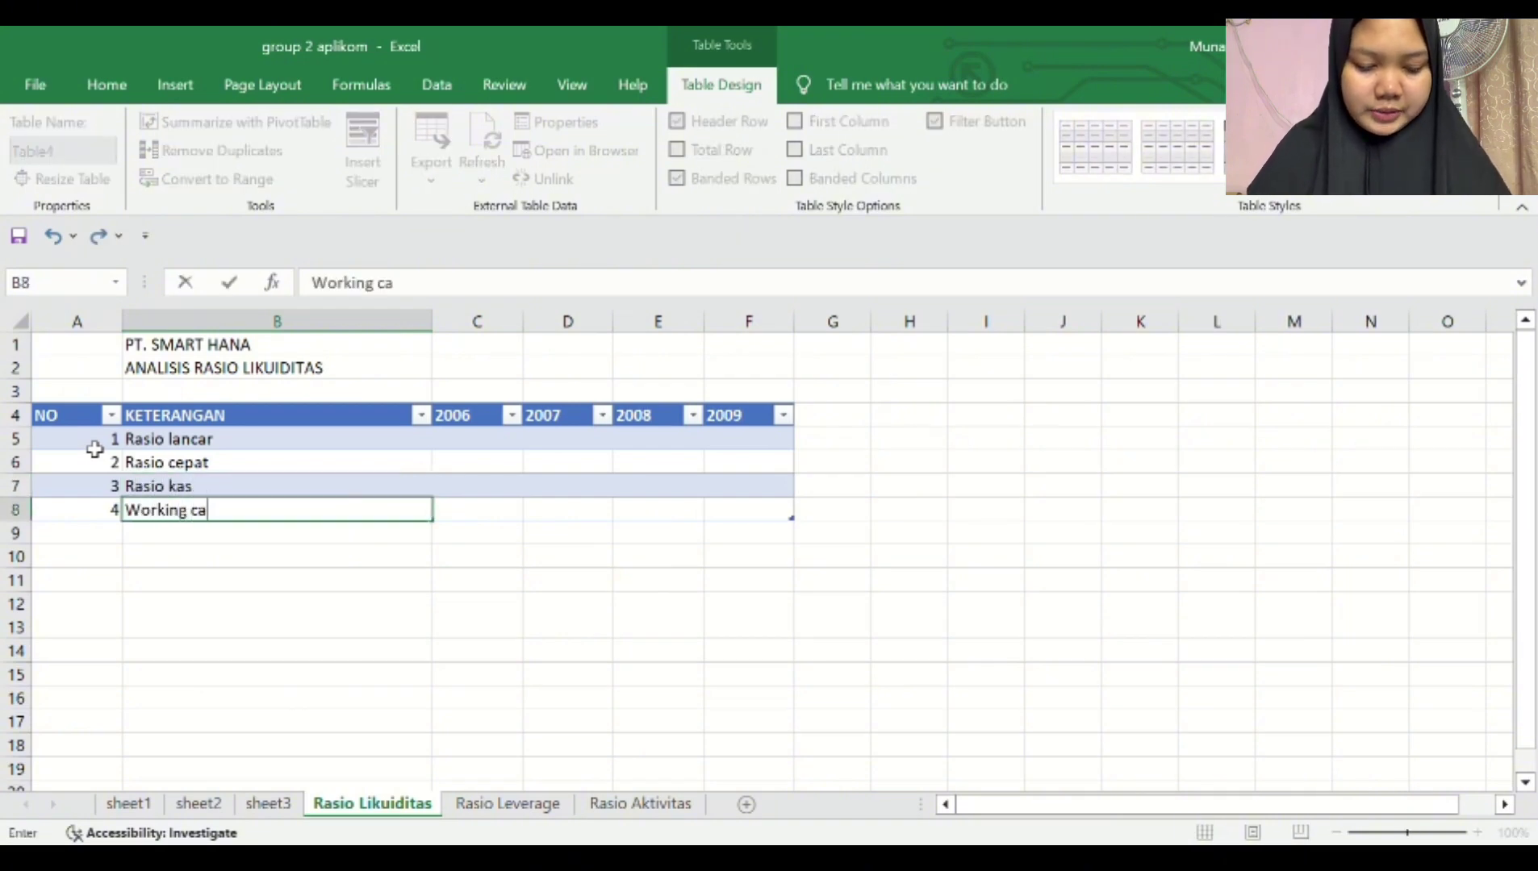
pyautogui.write('pital to tota')
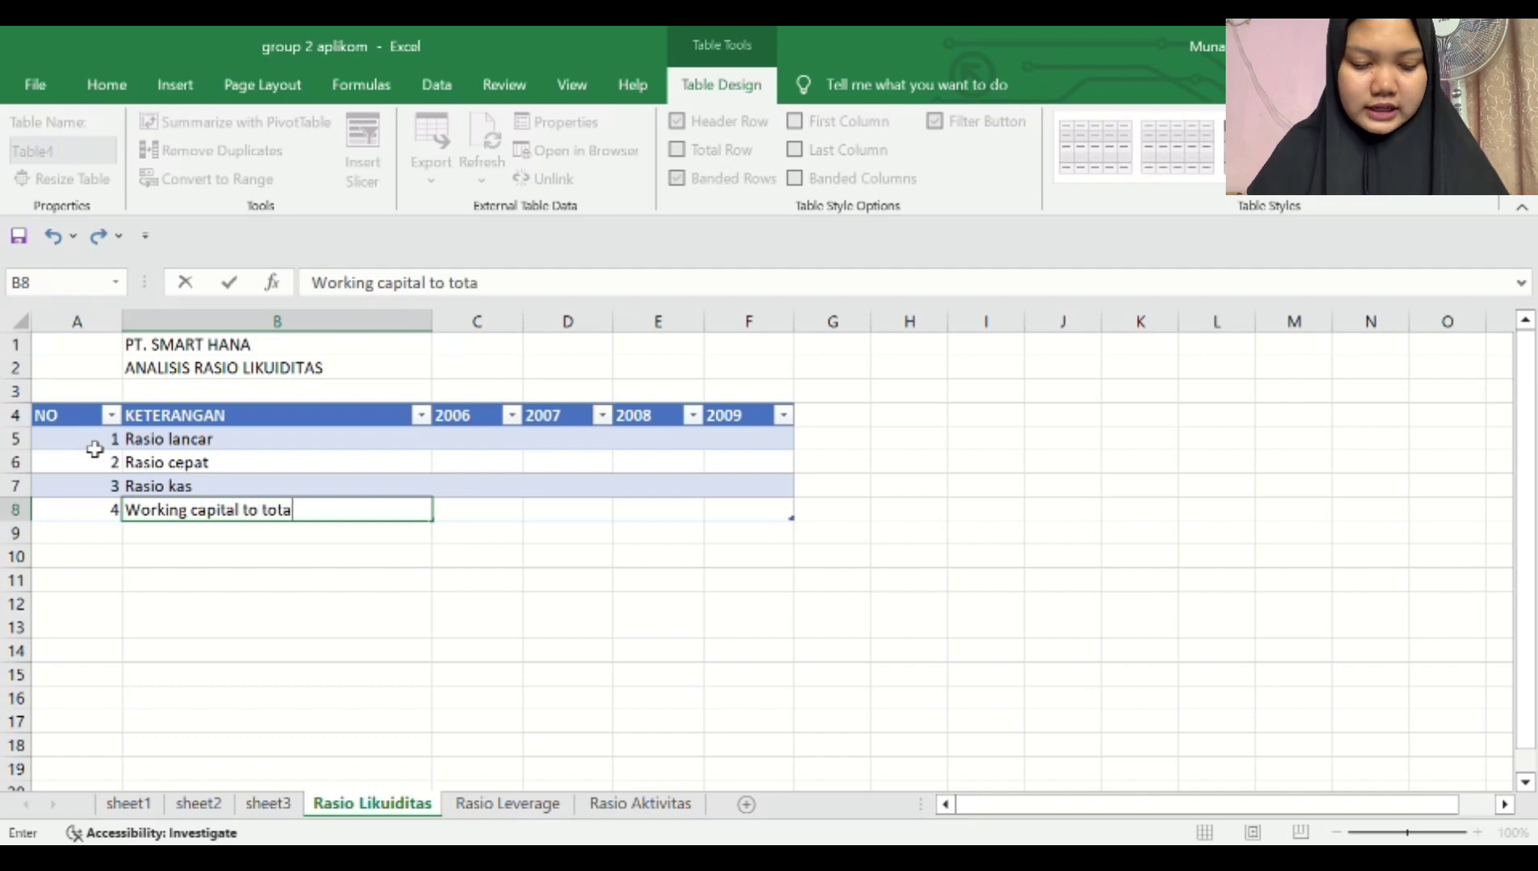
pyautogui.write('l asset ratio')
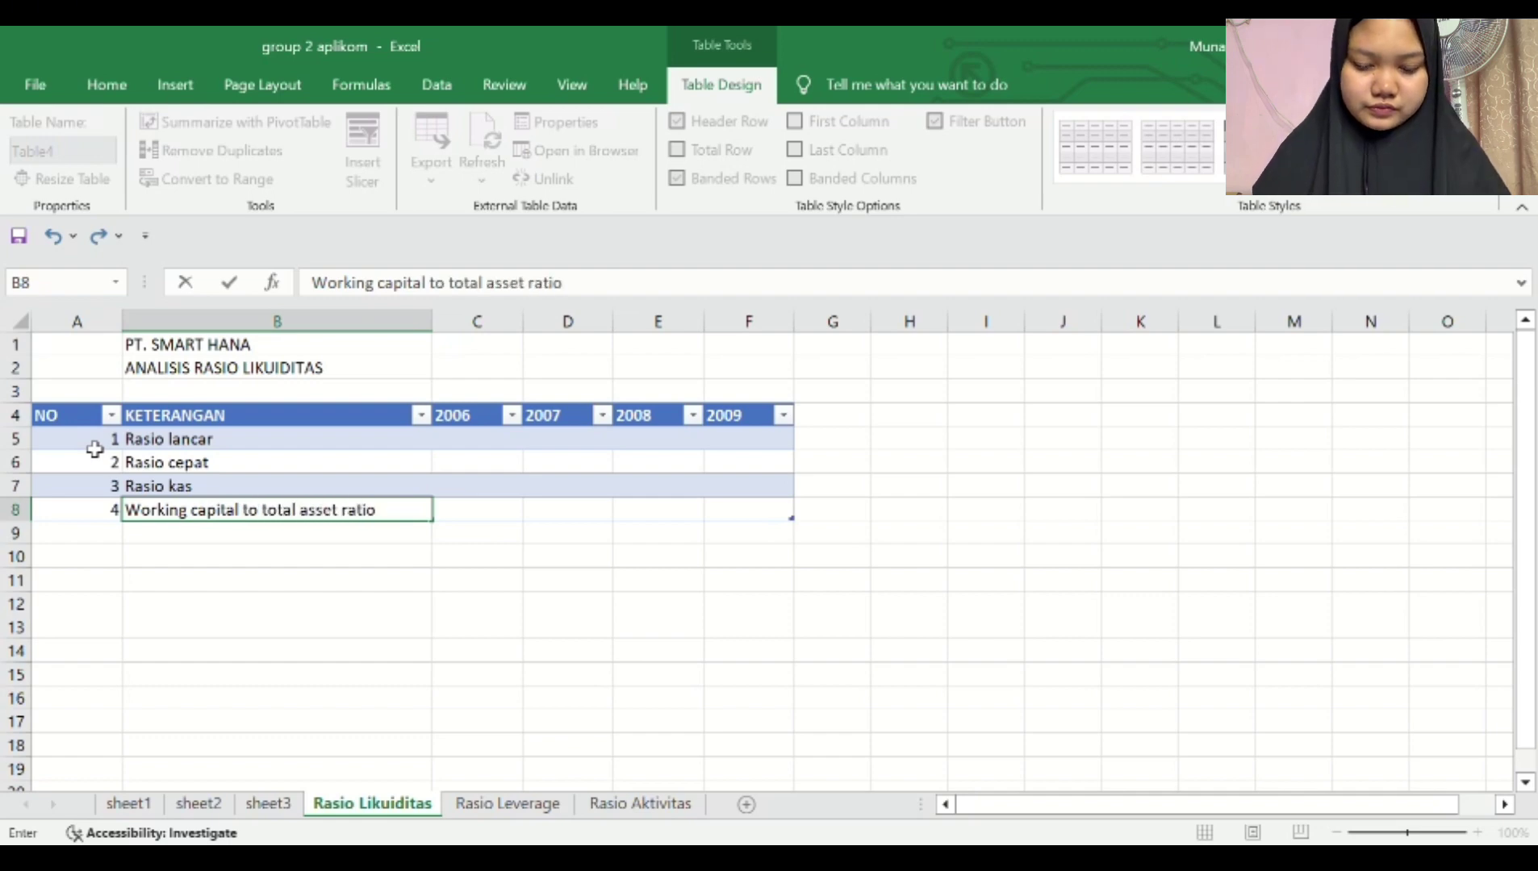
pyautogui.hotkey('ctrl', 'a')
pyautogui.hotkey('ctrl', 'i')
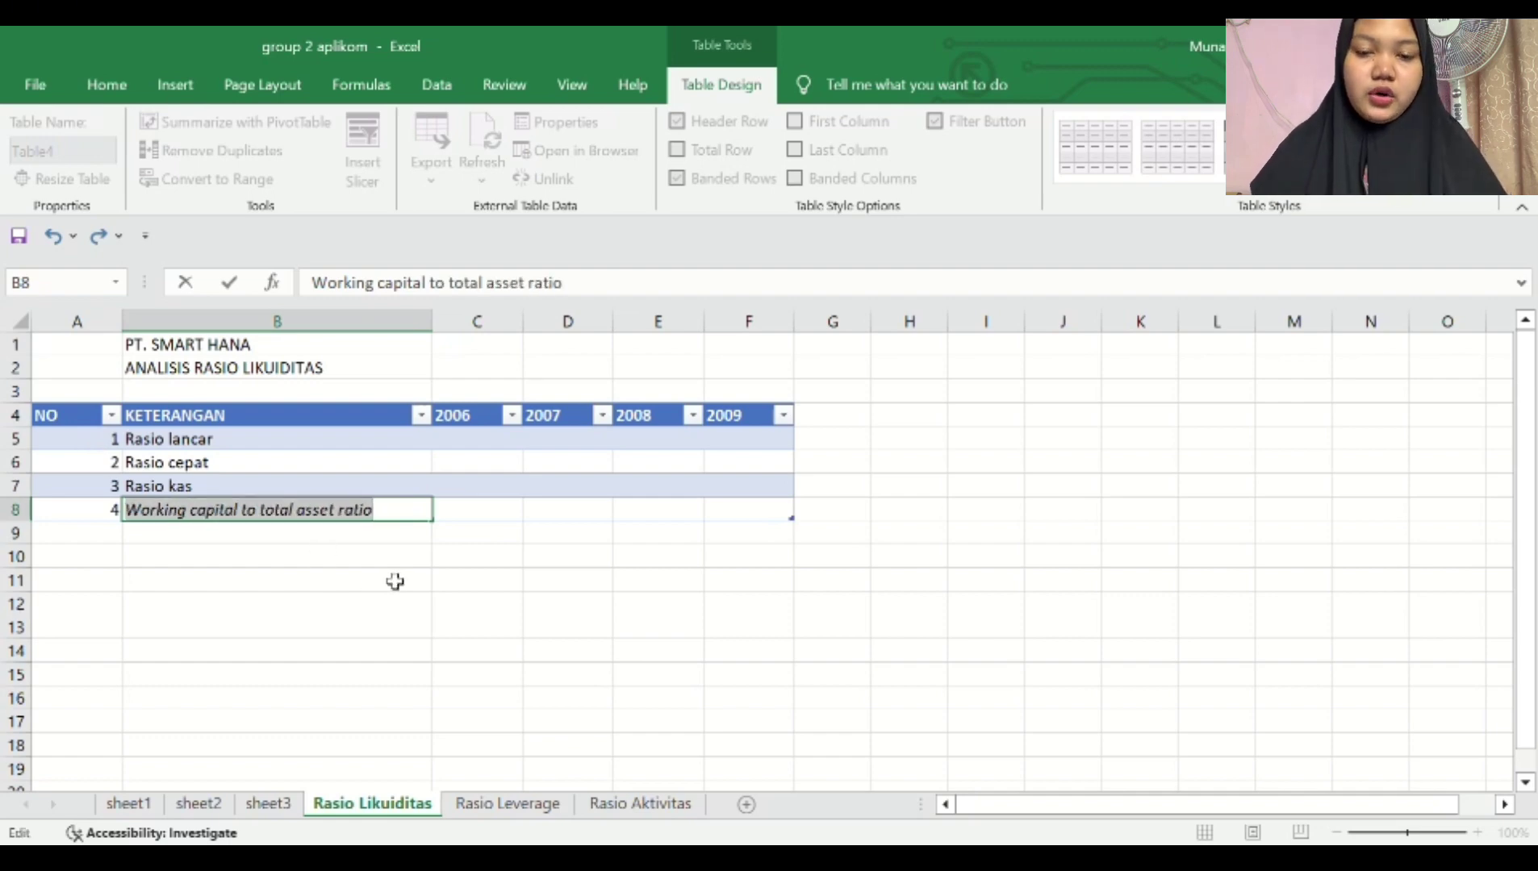
pyautogui.click(395, 581)
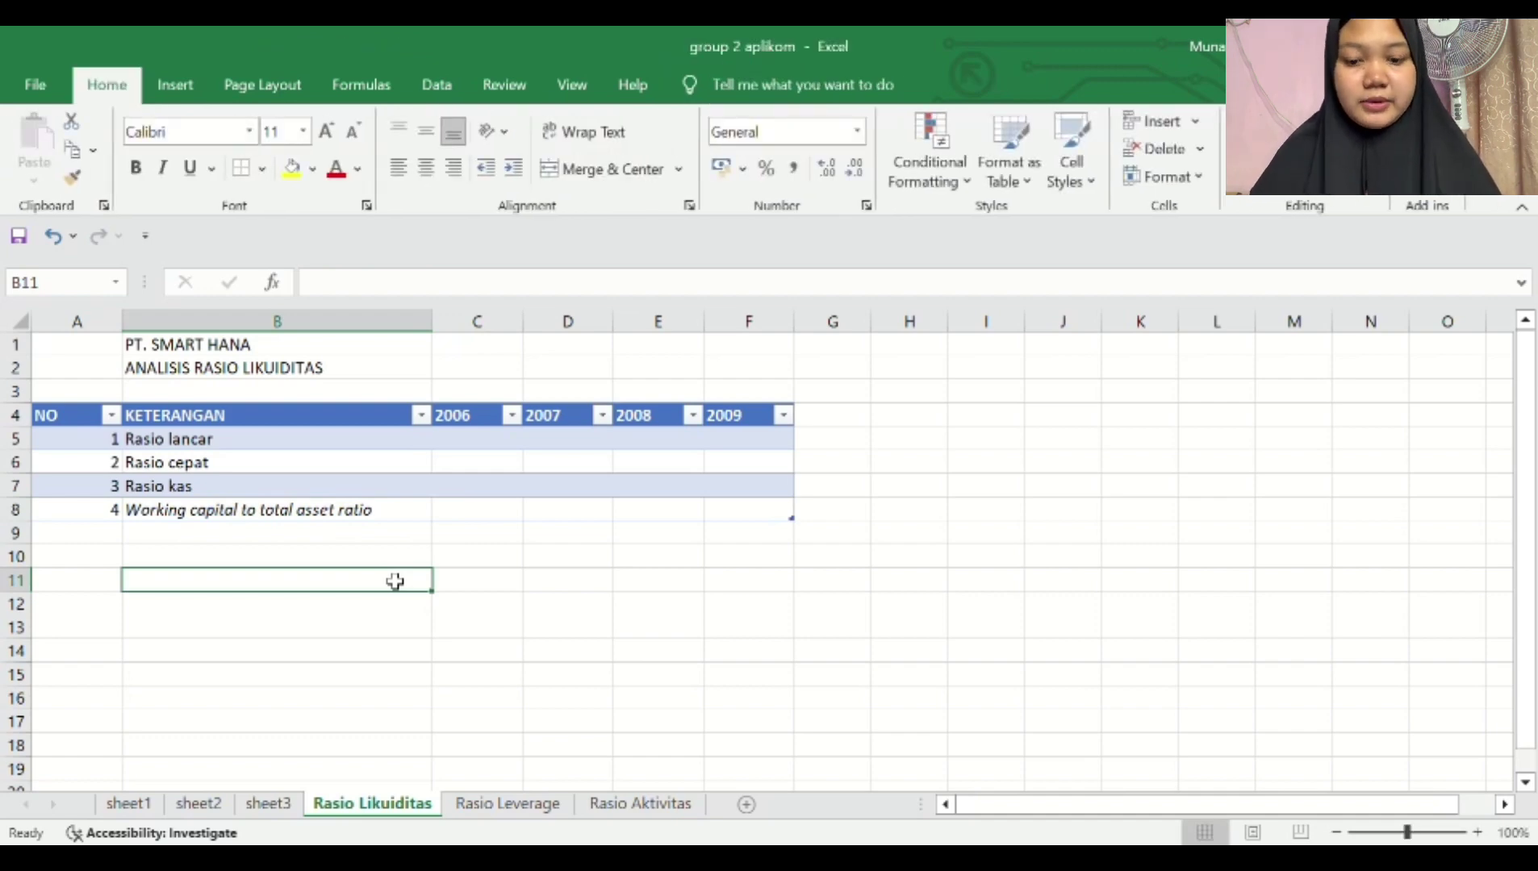
# Step: Calculate the 2006 Rasio lancar in C5 by dividing current assets by current liabilities from the balance sheet, =sheet1!D9/sheet1!D15
pyautogui.click(133, 805)
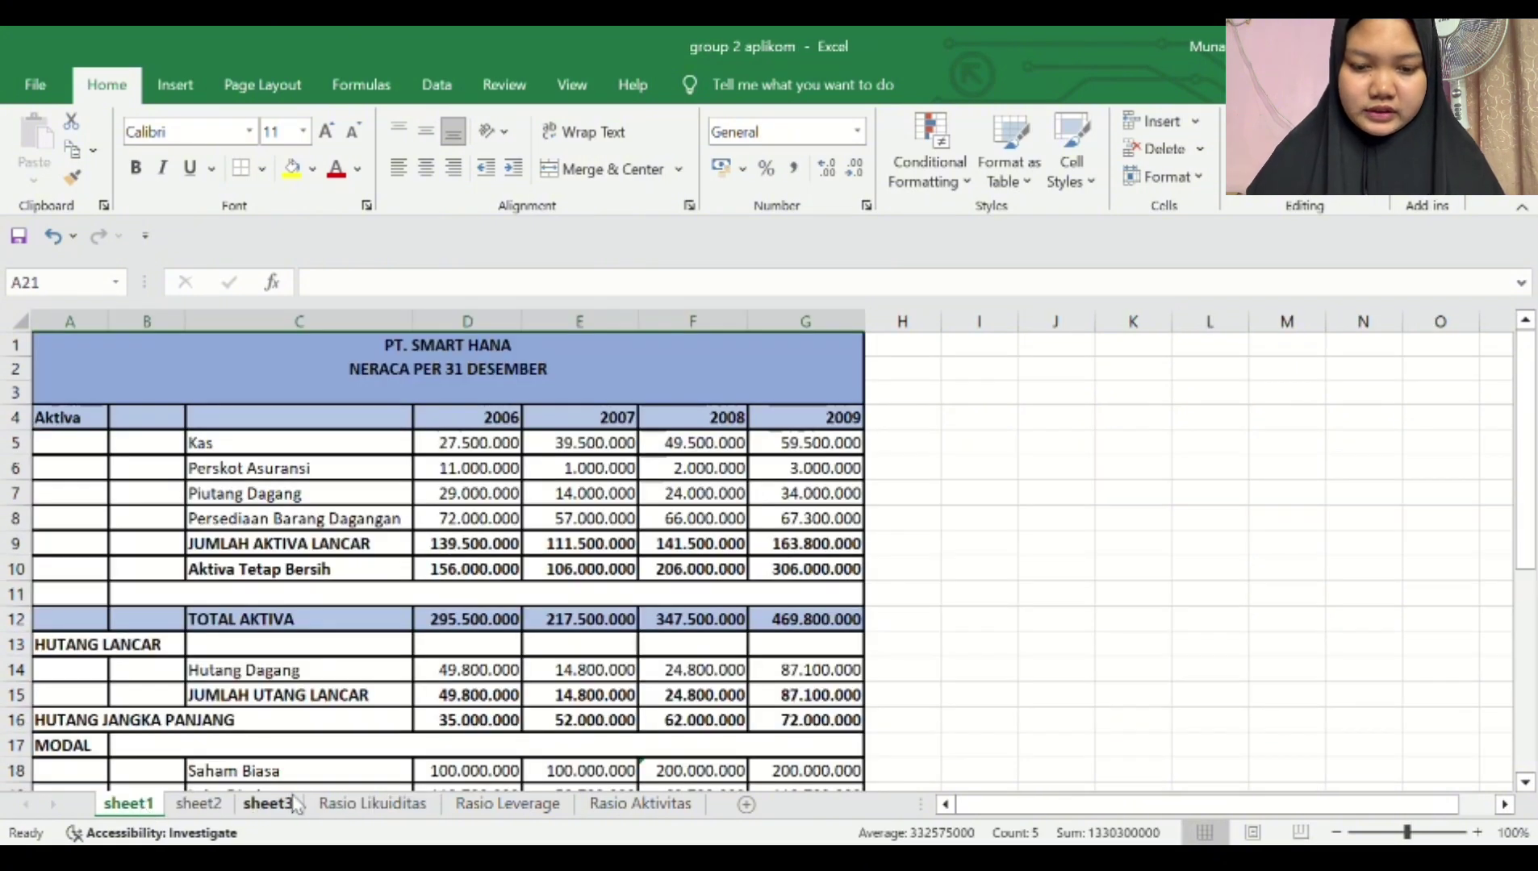
pyautogui.click(332, 807)
pyautogui.click(488, 451)
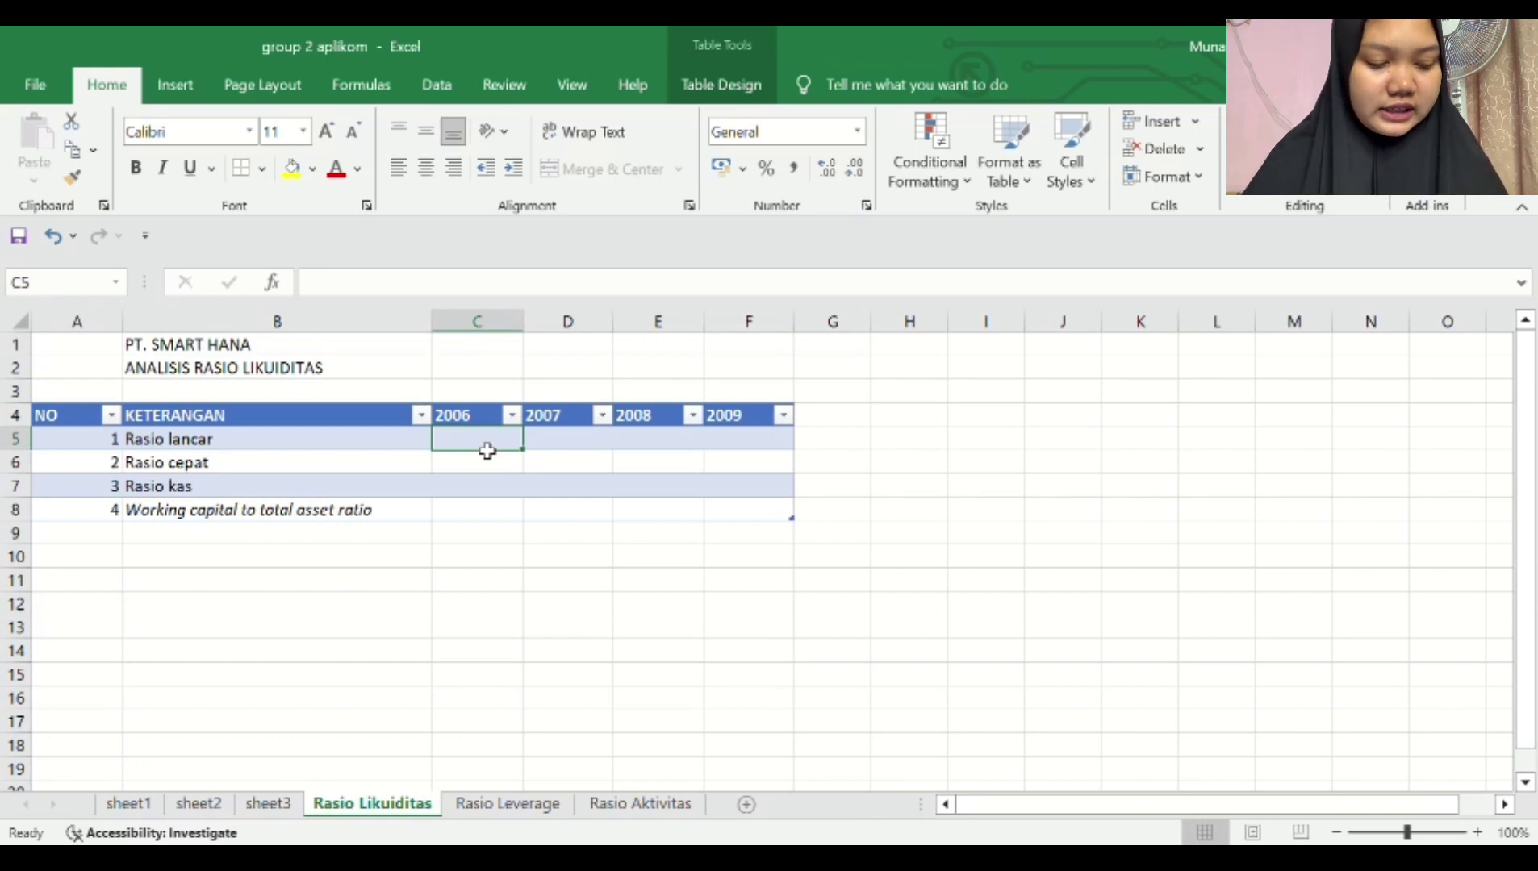
pyautogui.write('=')
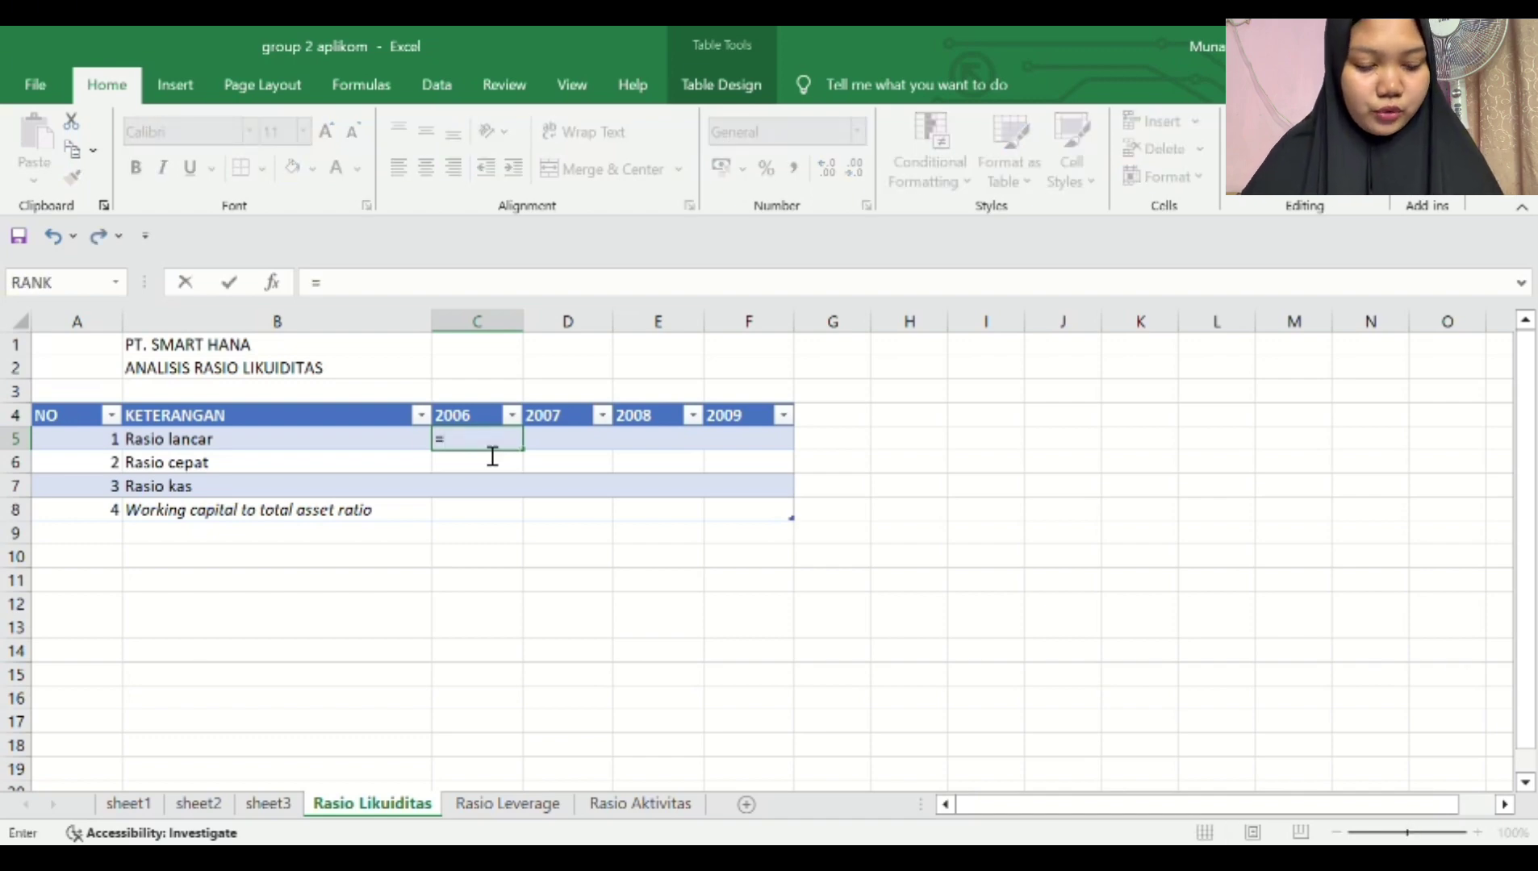
pyautogui.click(151, 804)
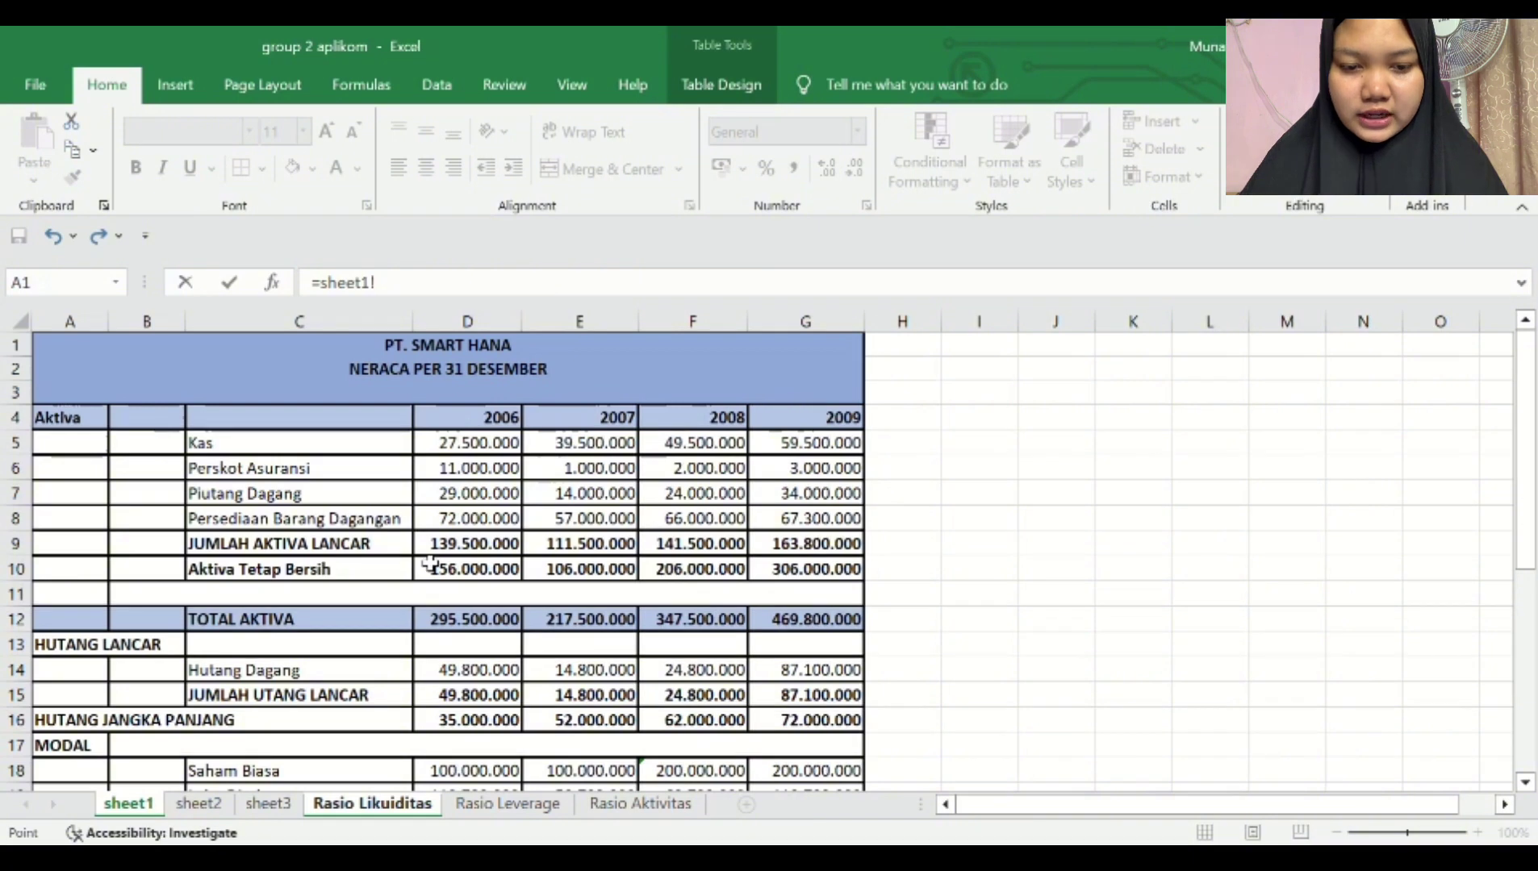
pyautogui.click(455, 549)
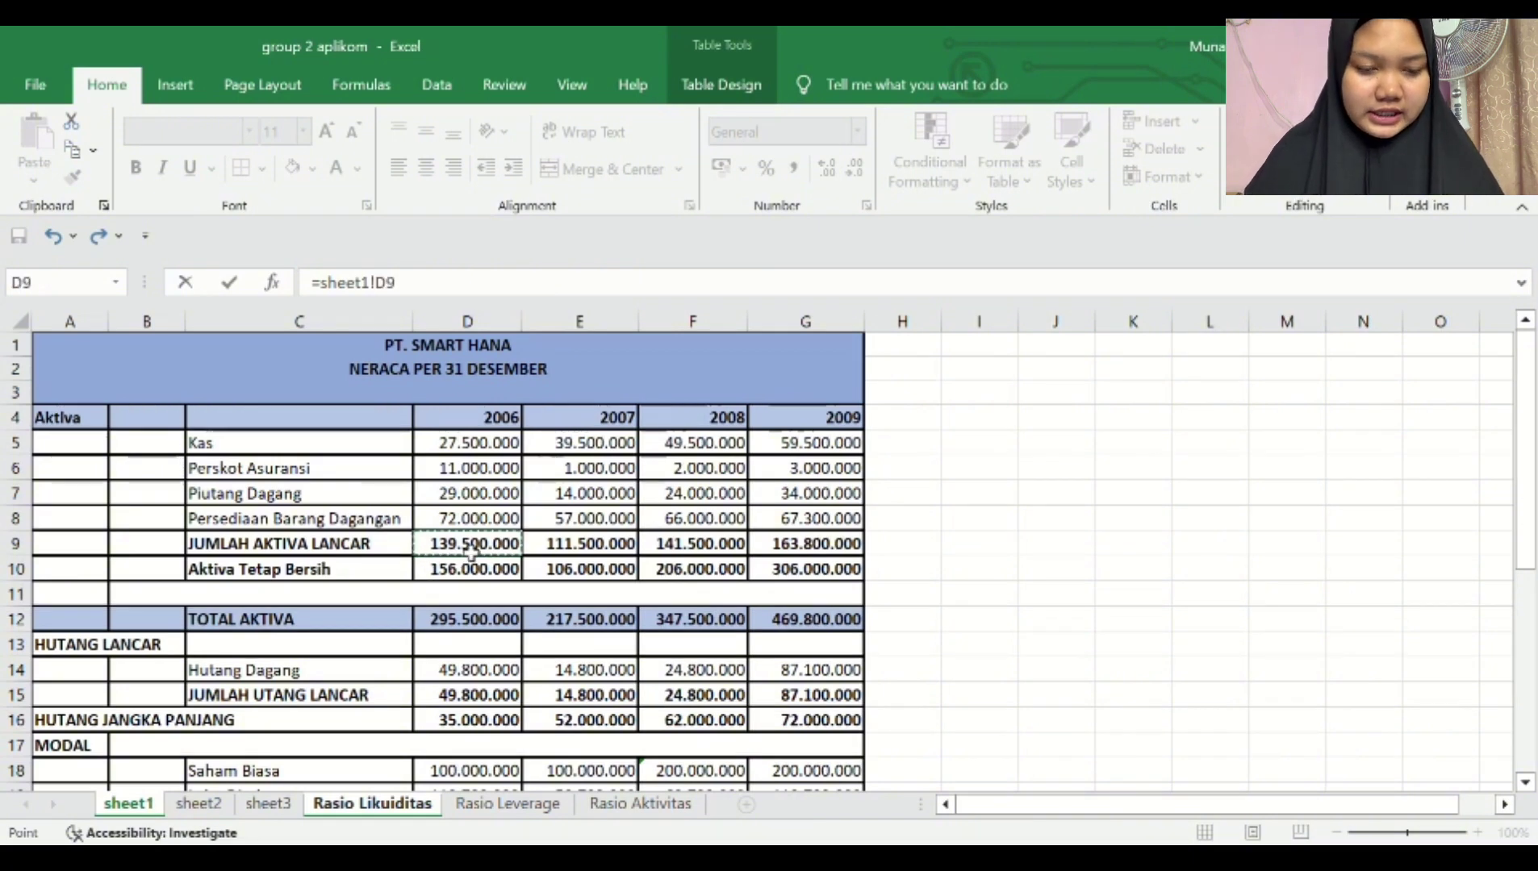
pyautogui.write('/')
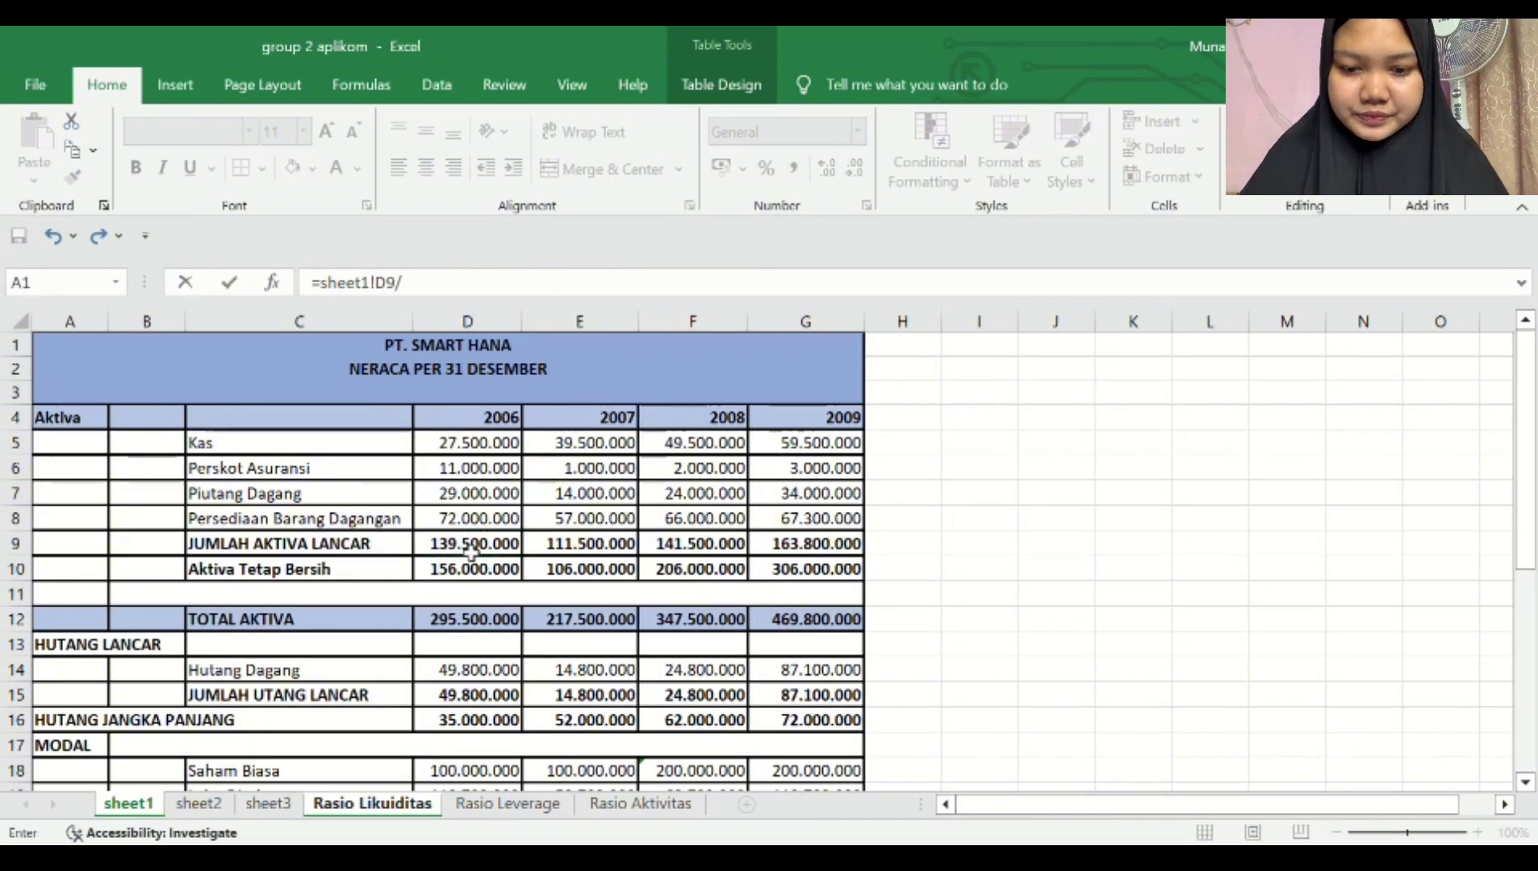
pyautogui.click(452, 703)
pyautogui.press('Return')
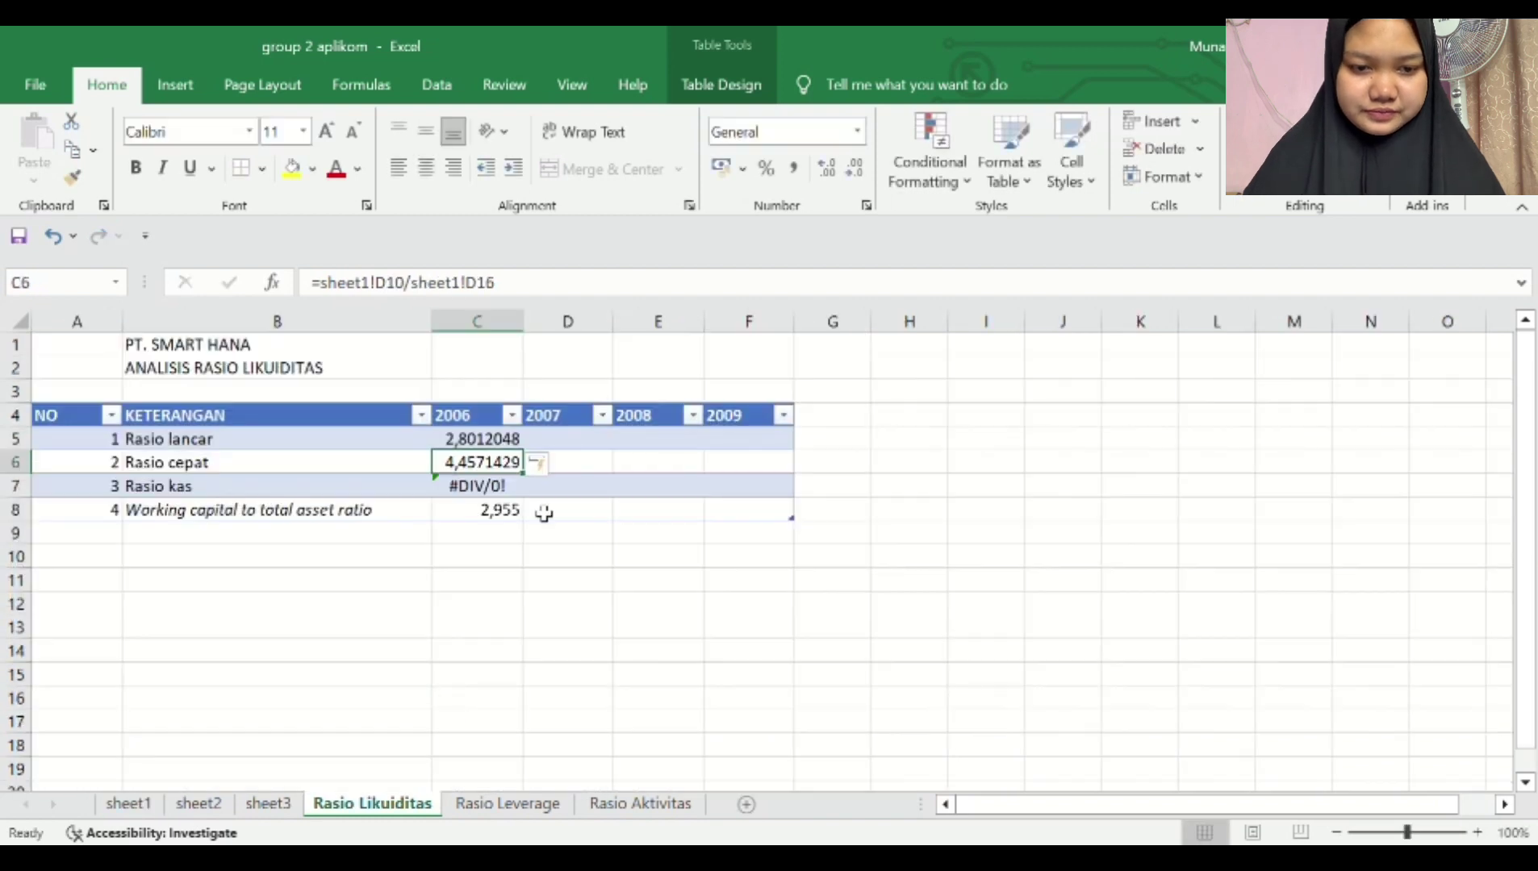
# Step: Clear the auto-filled formulas from the three cells beneath the 2006 Rasio lancar, C6:C8
pyautogui.press('BackSpace')
pyautogui.click(509, 481)
pyautogui.press('BackSpace')
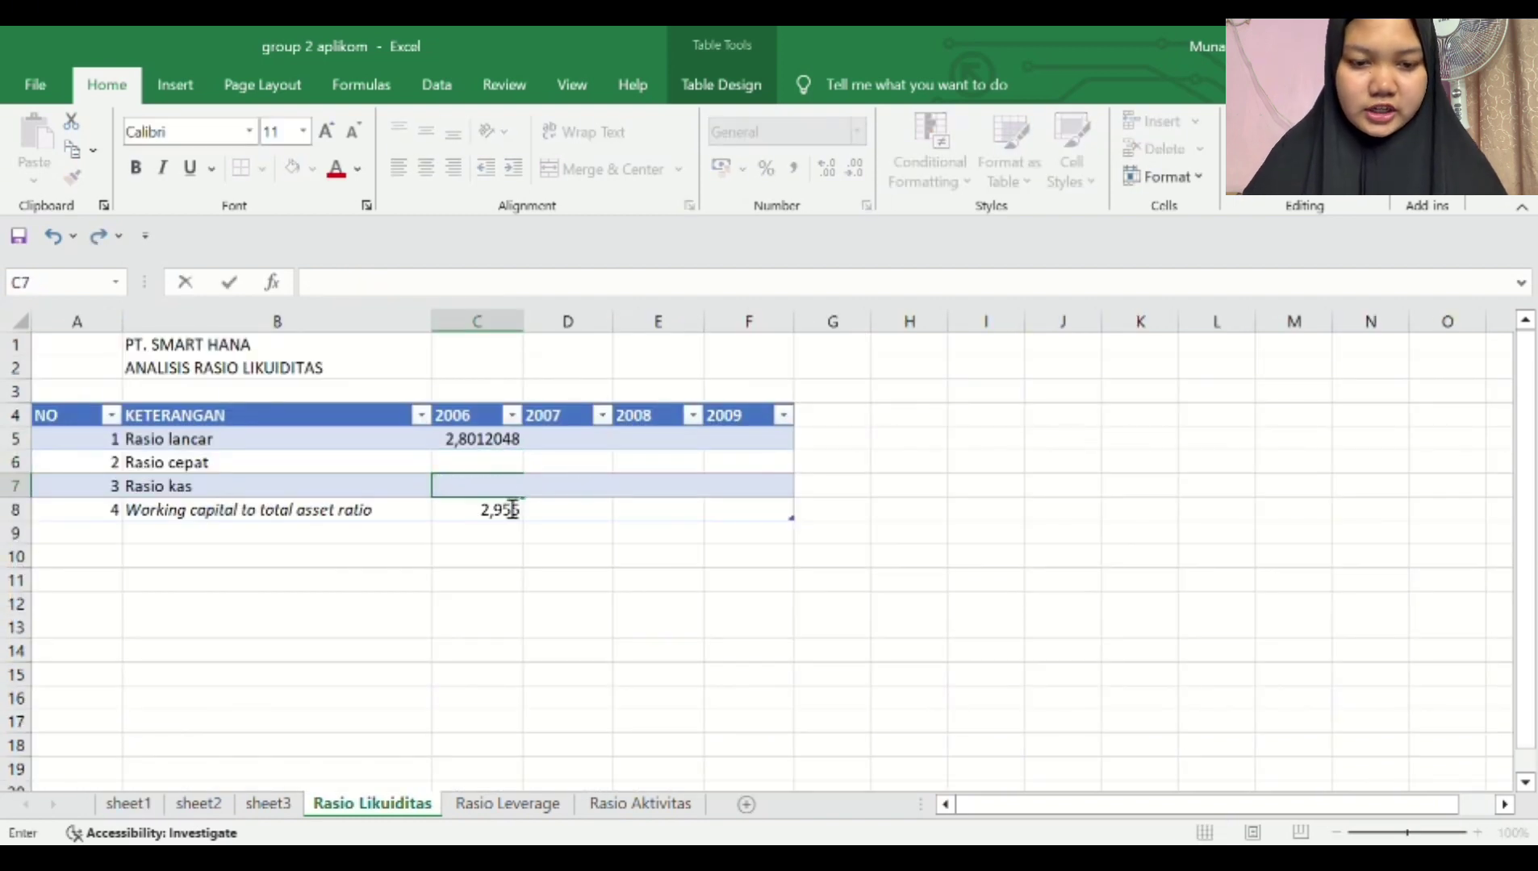
pyautogui.click(510, 508)
pyautogui.press('BackSpace')
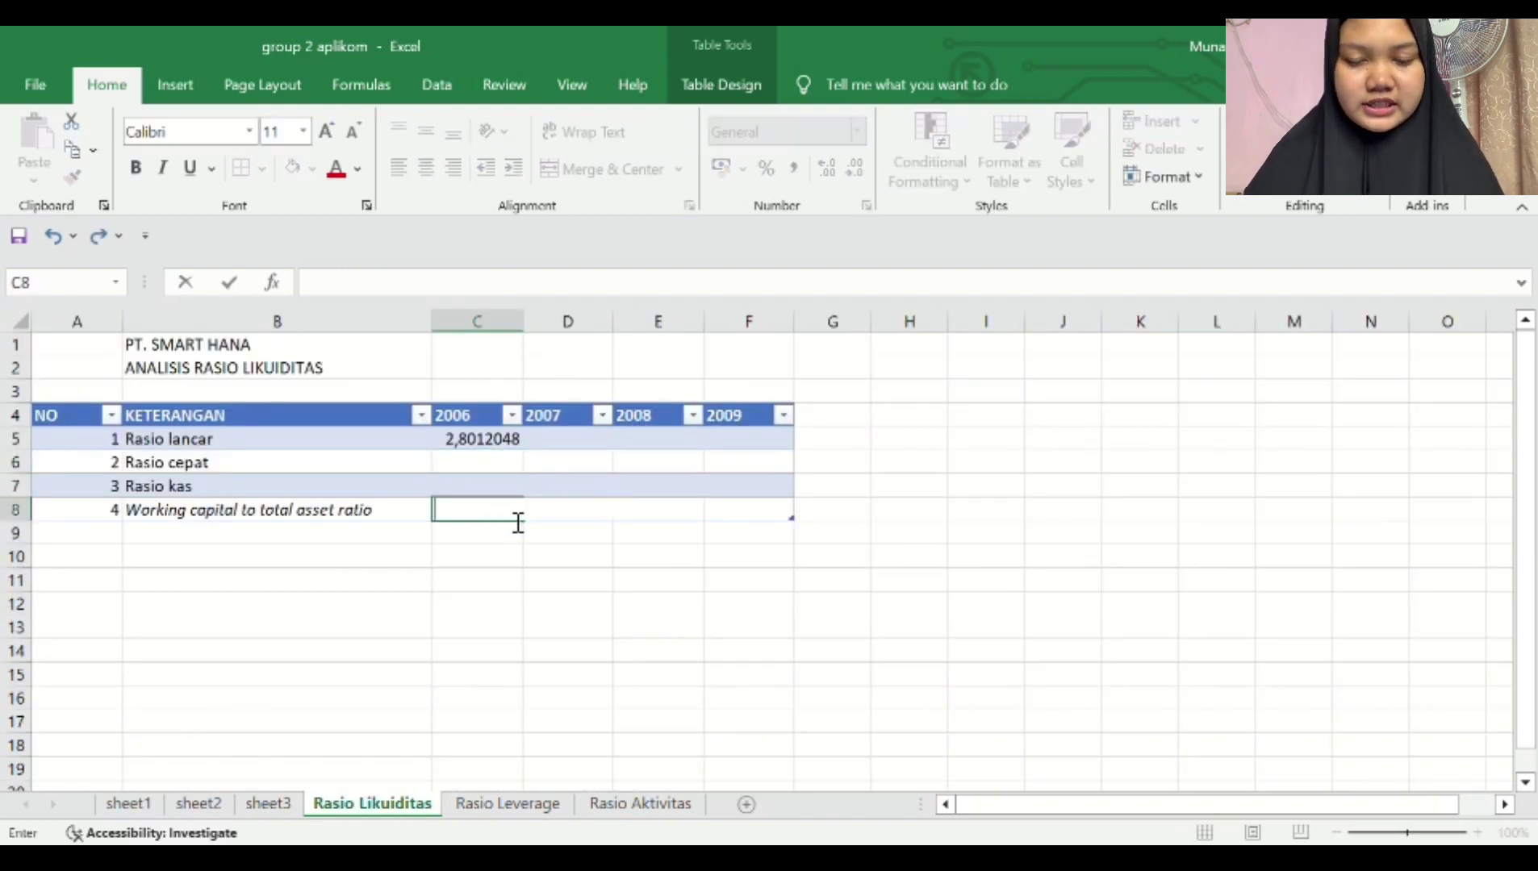
# Step: Calculate the 2006 Rasio cepat in C6 with =(sheet1!D9-sheet1!D8)/sheet1!D15
pyautogui.click(498, 470)
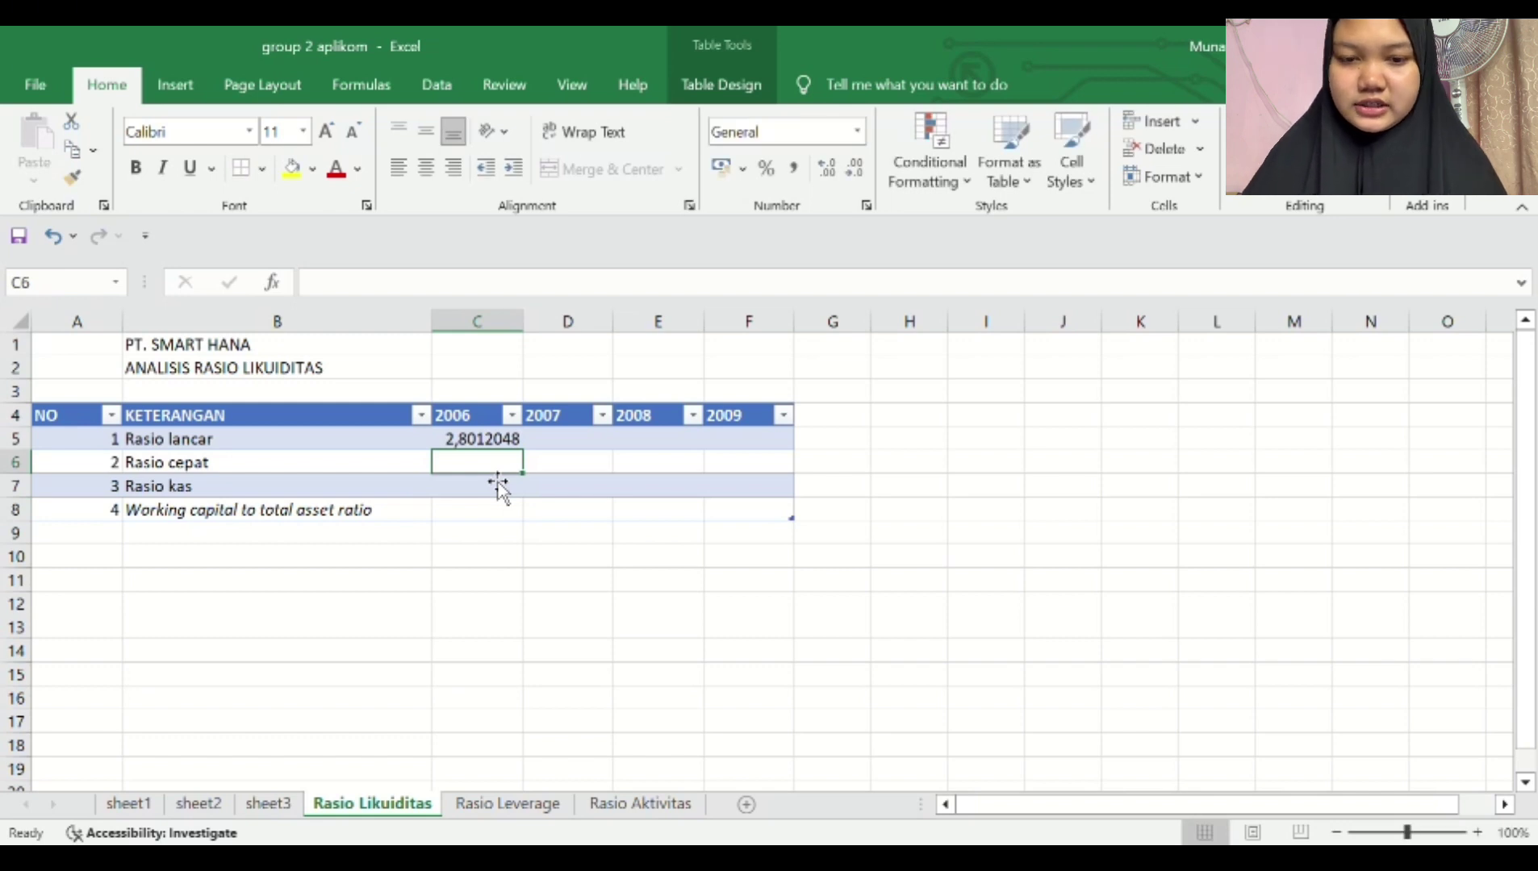
pyautogui.write('=')
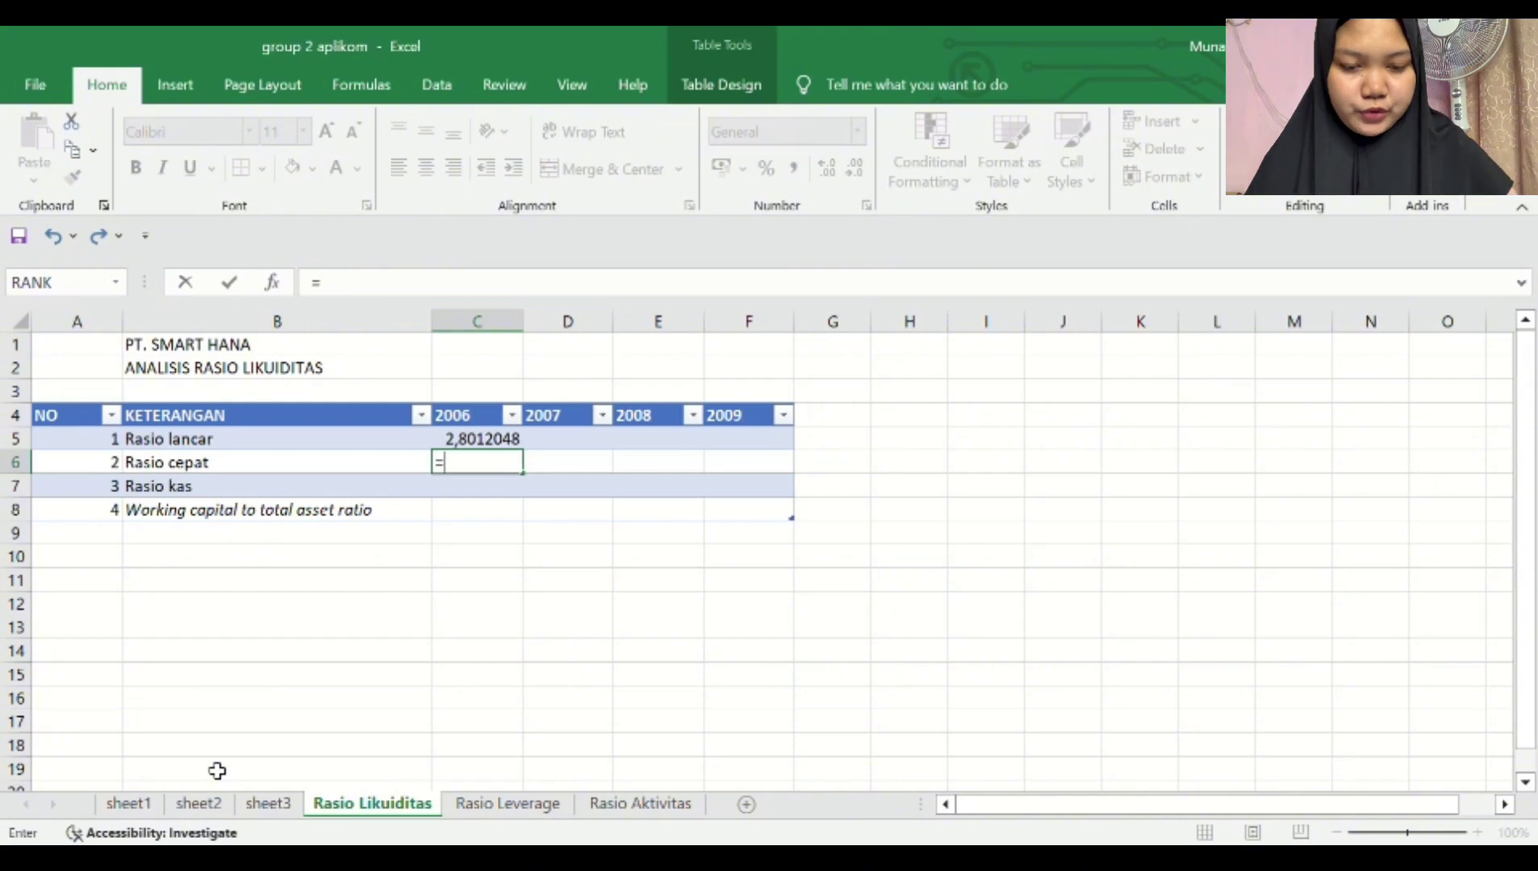
pyautogui.write('(')
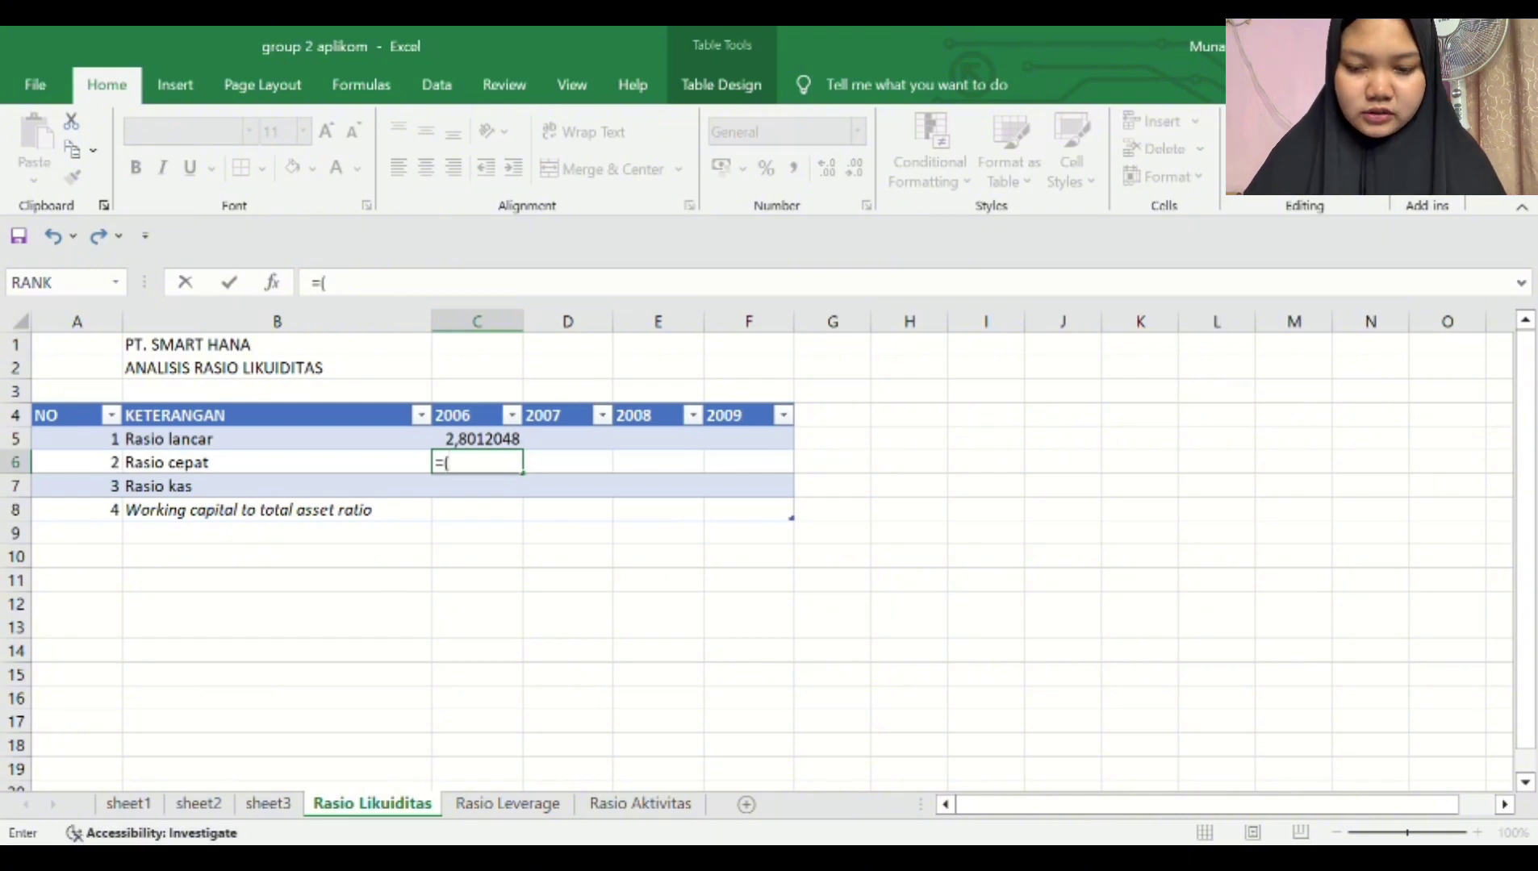
pyautogui.click(139, 805)
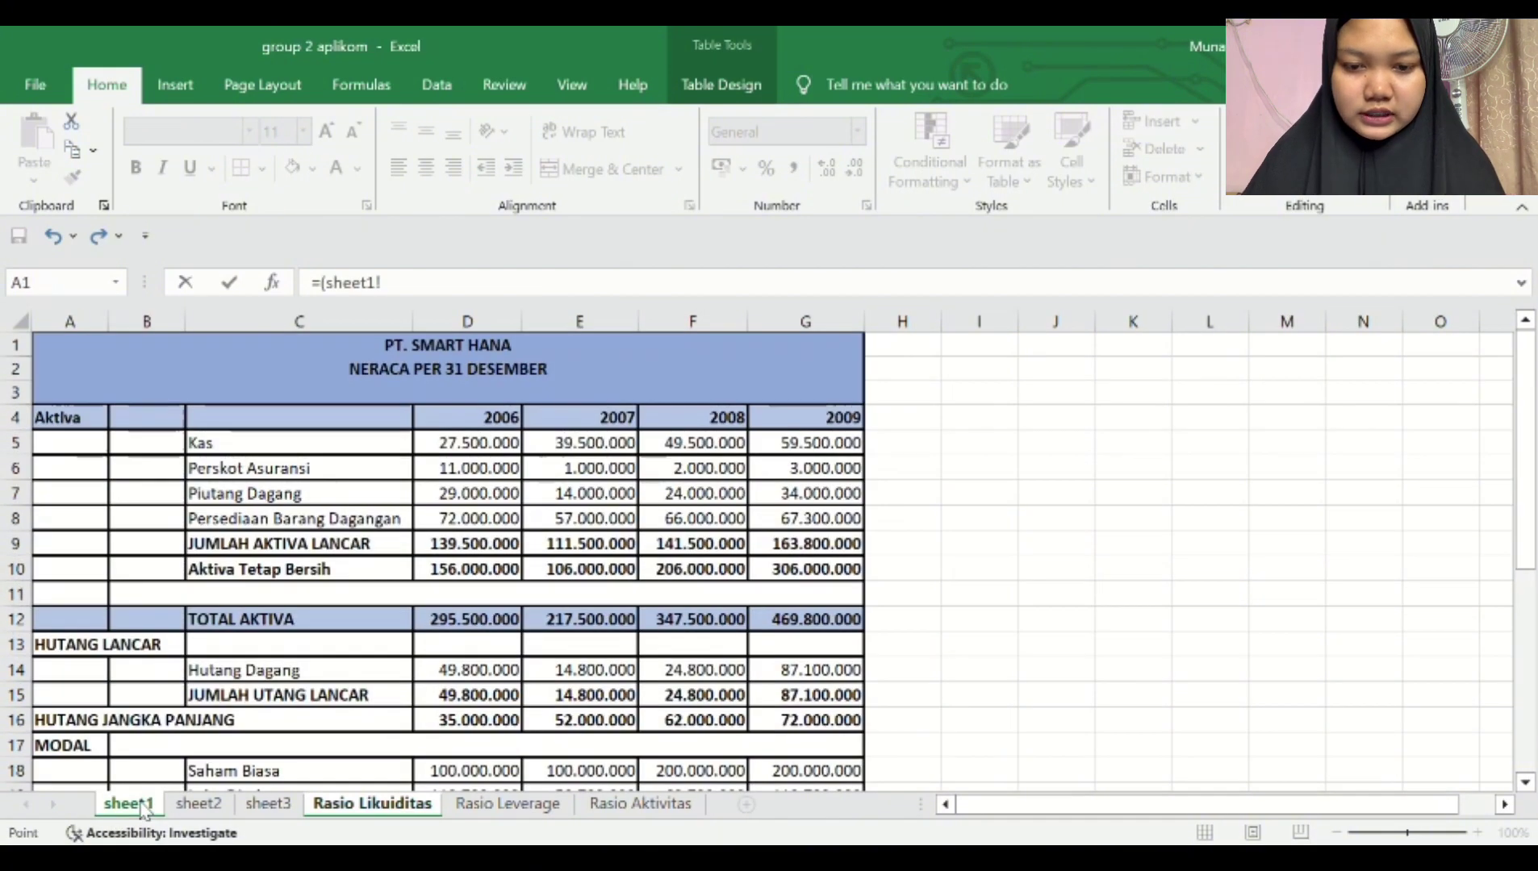
pyautogui.click(481, 549)
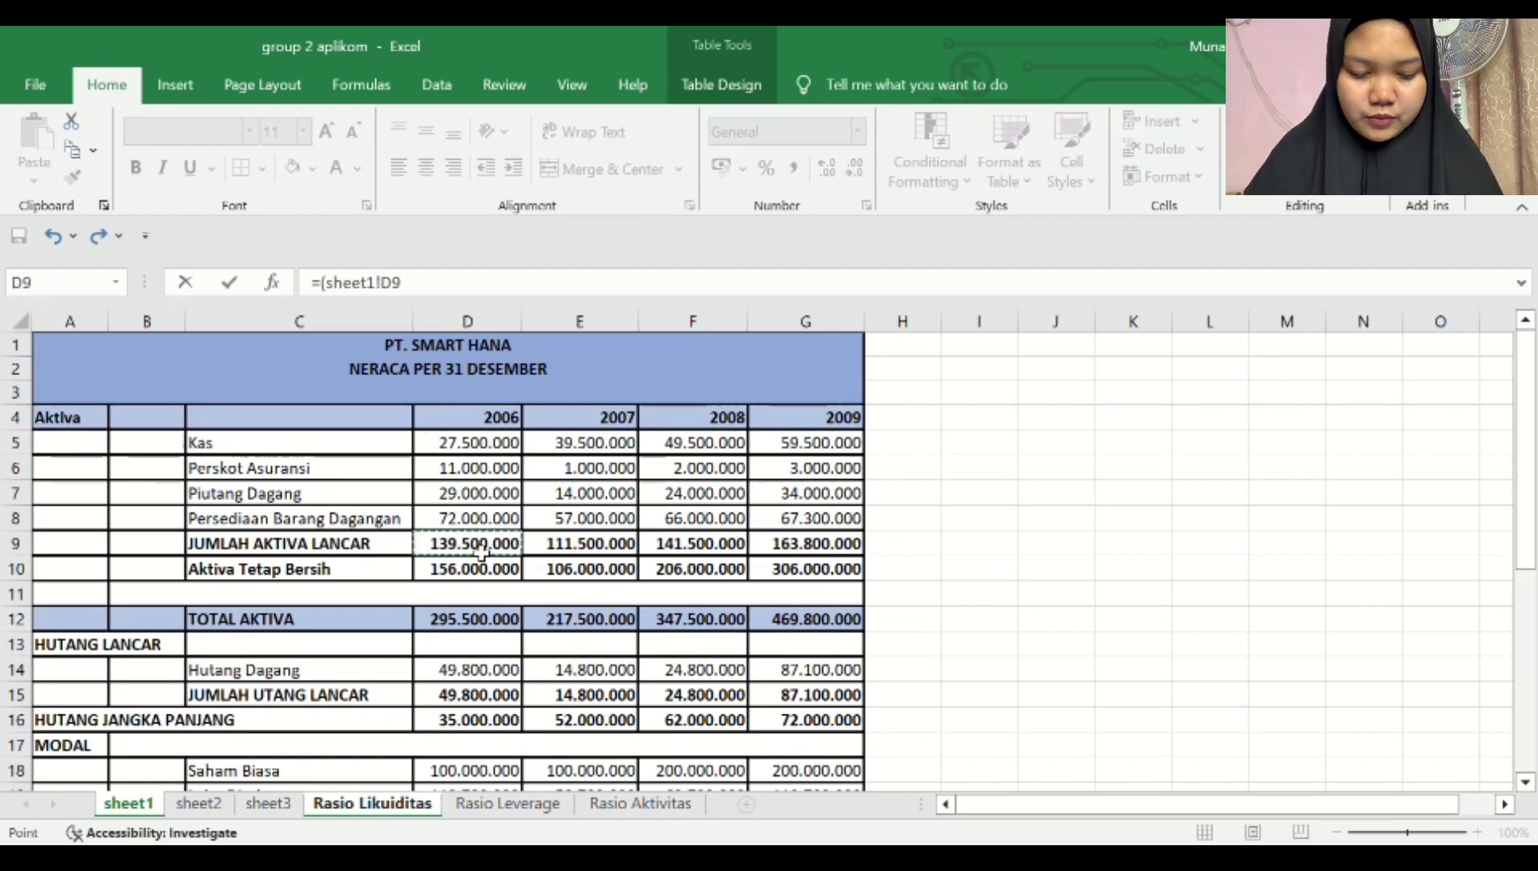
pyautogui.write('-')
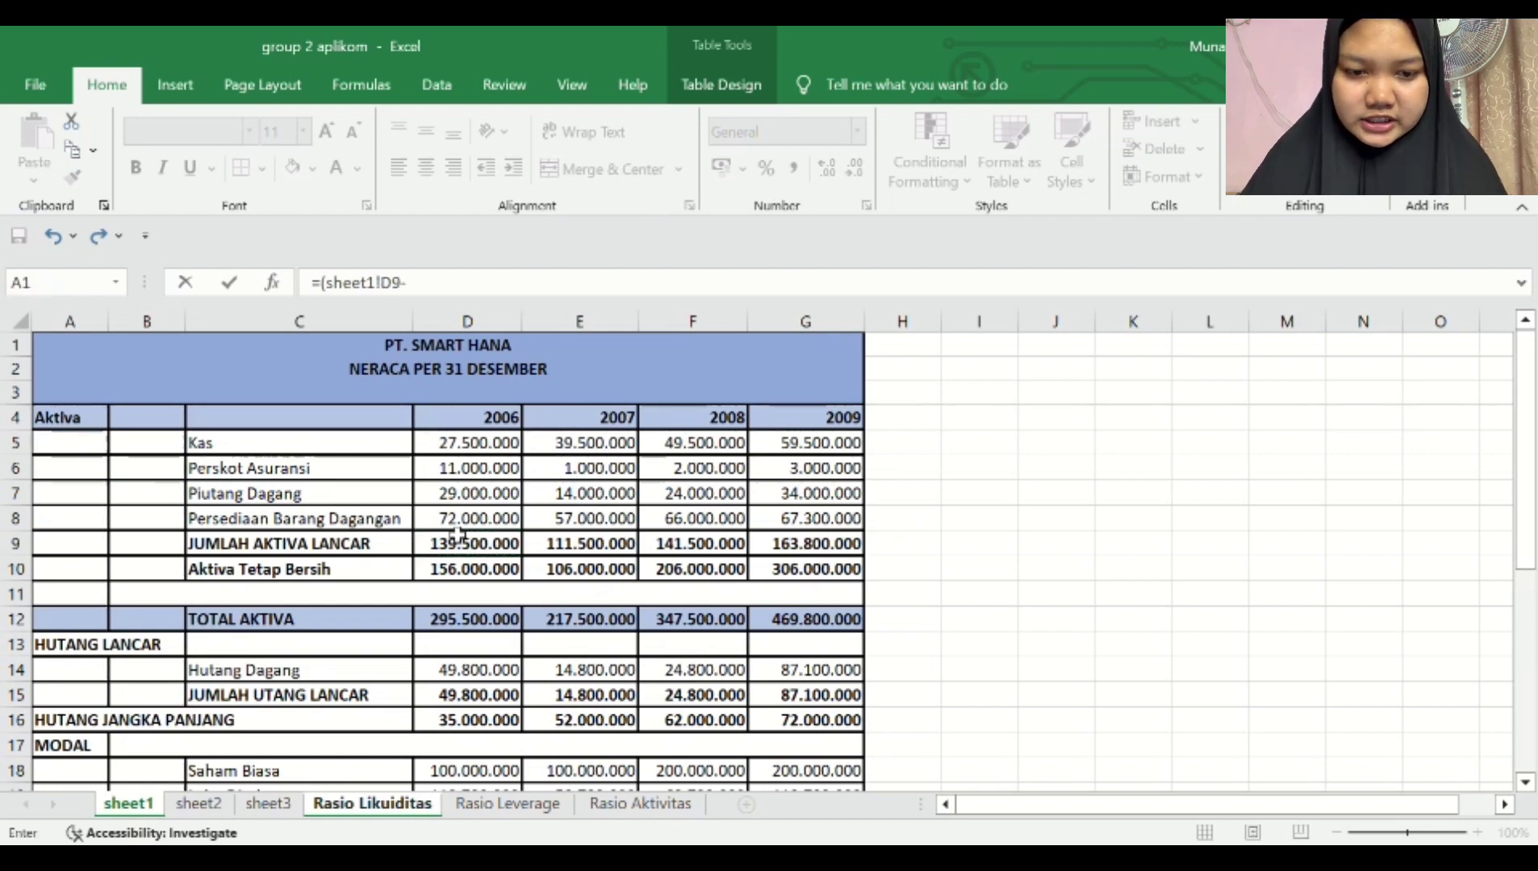
pyautogui.click(472, 522)
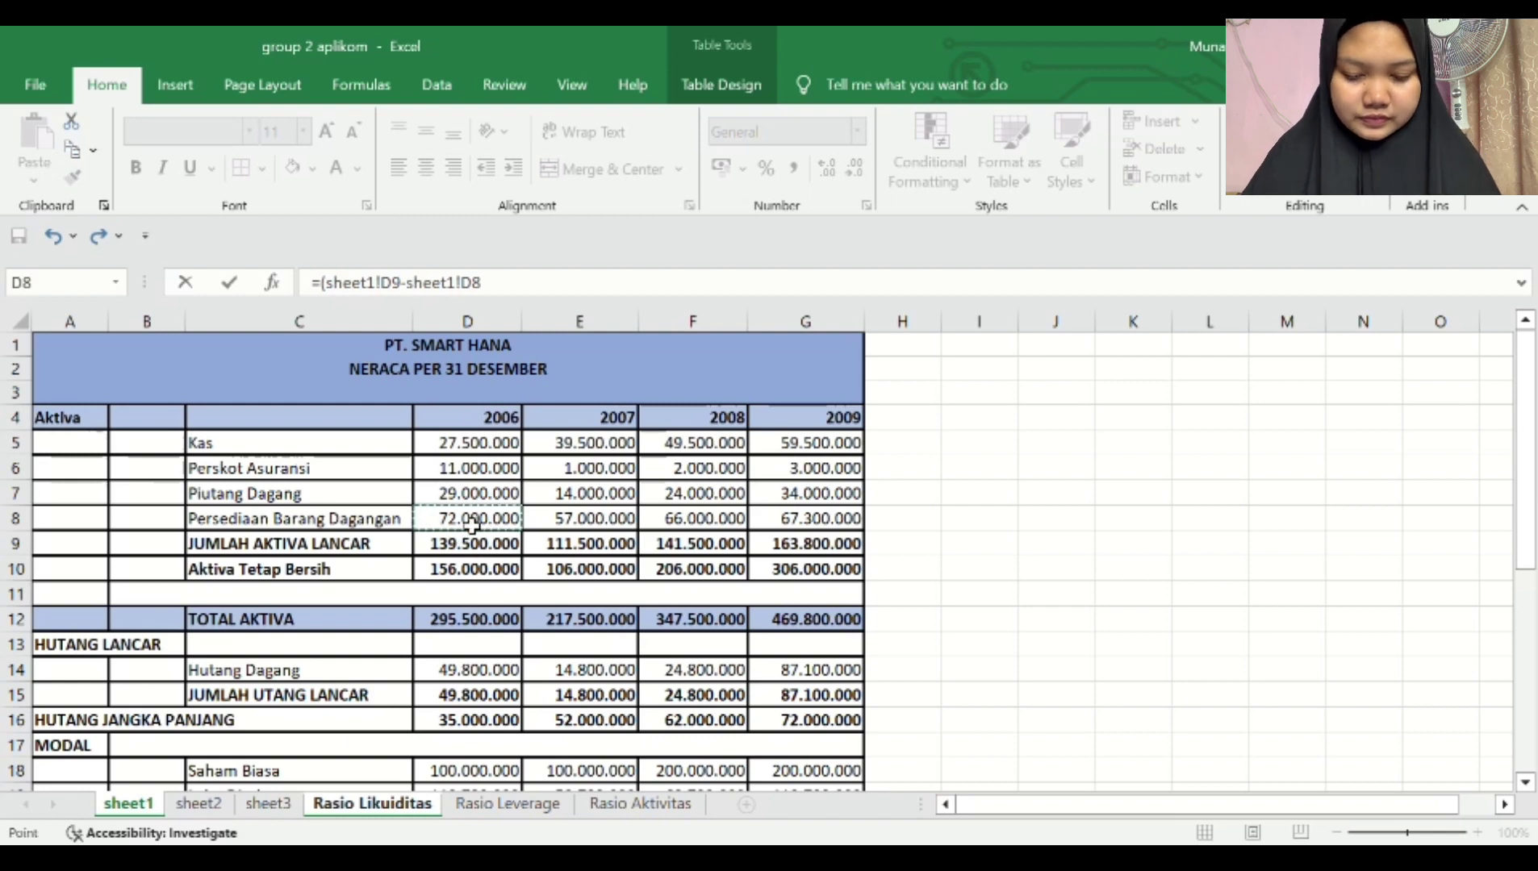
pyautogui.write(')/')
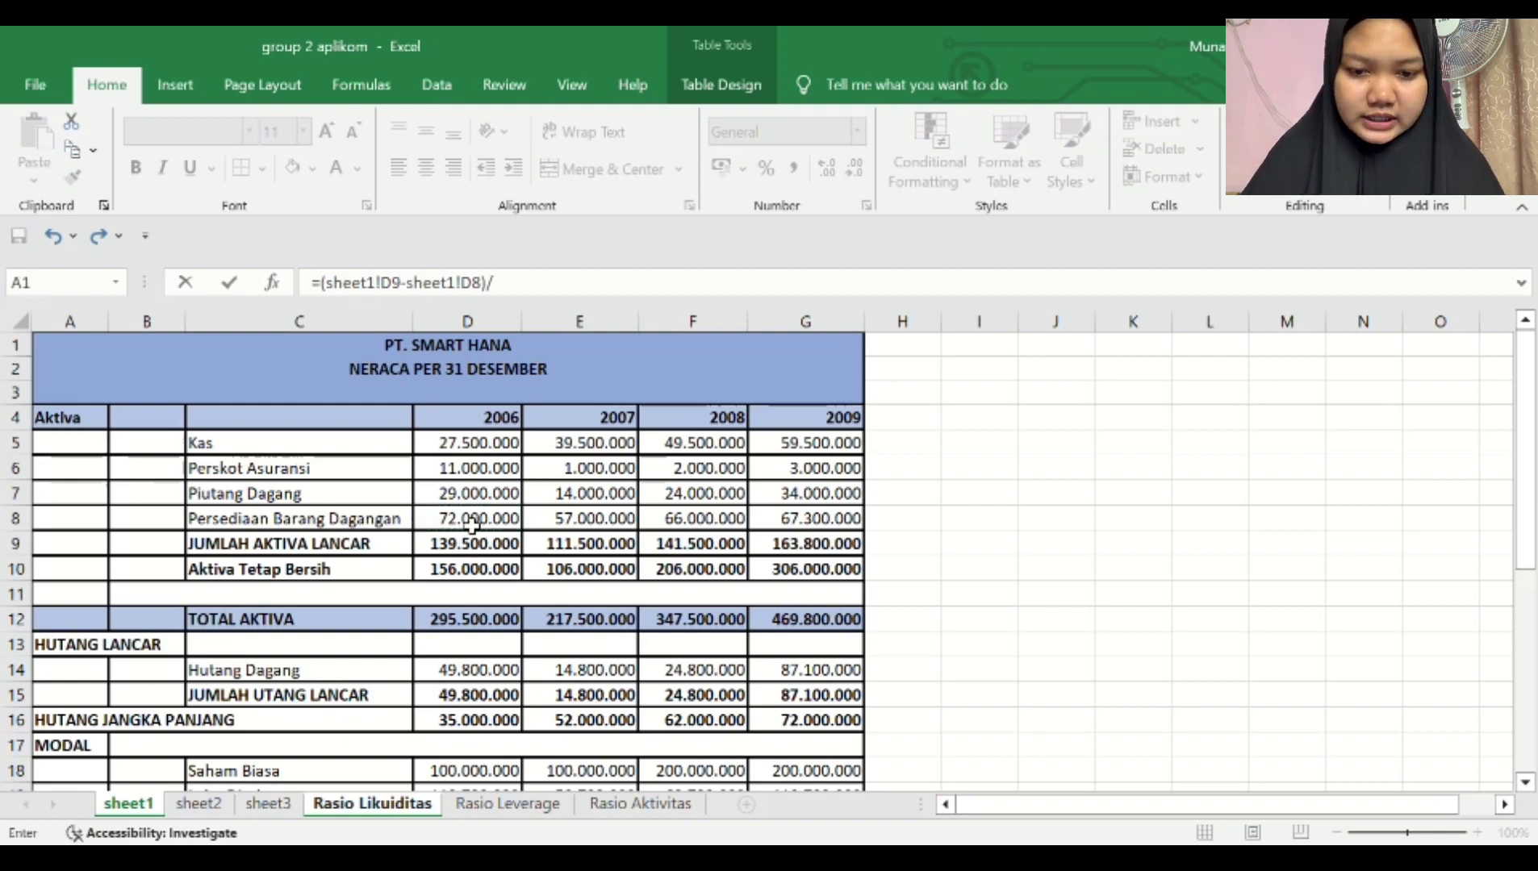
pyautogui.click(454, 702)
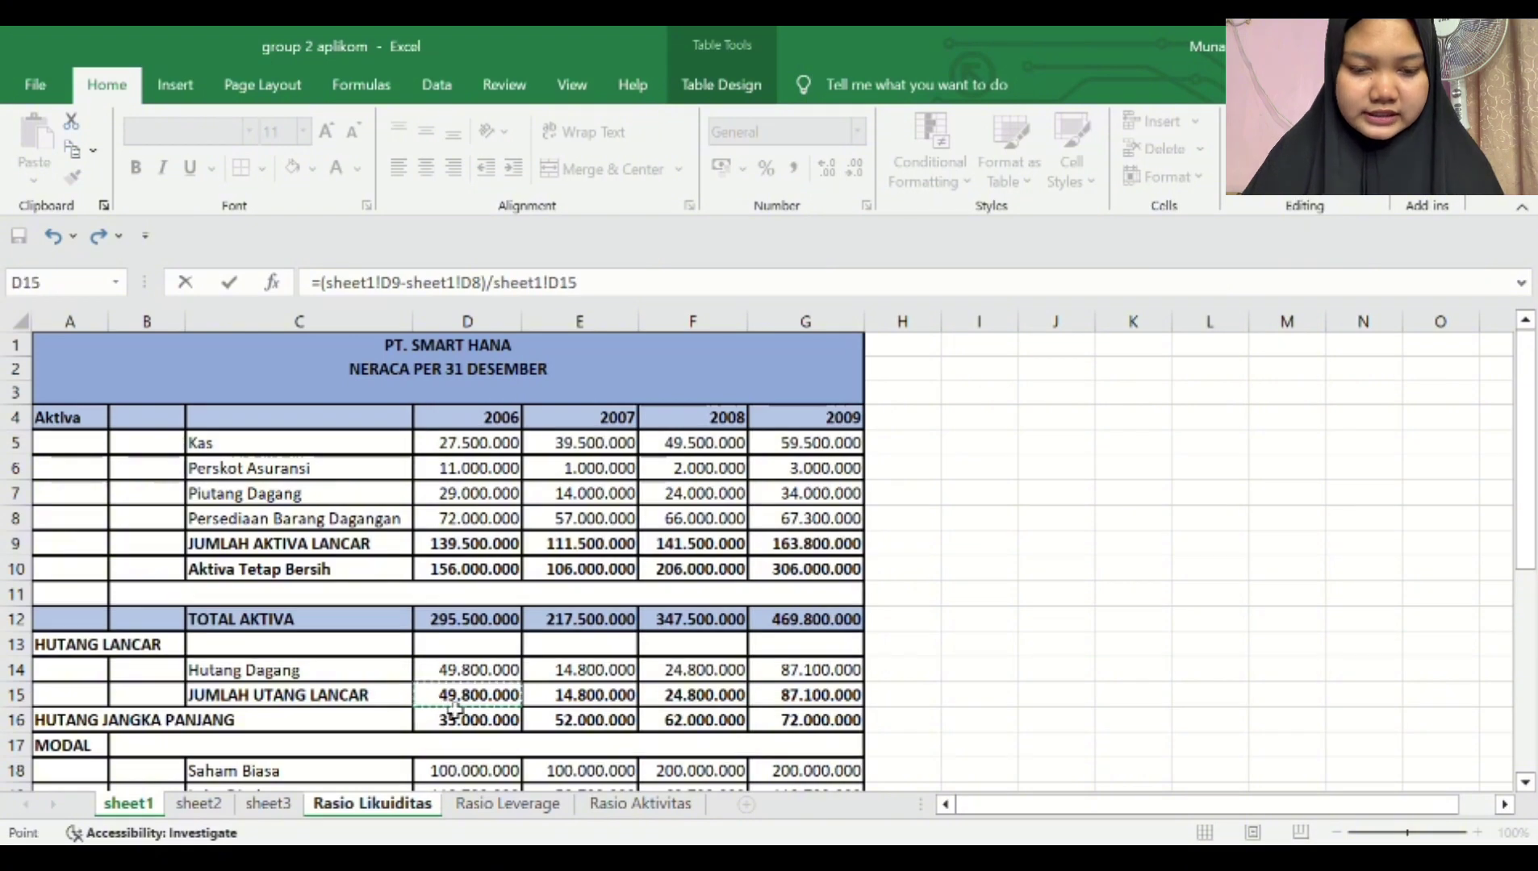
pyautogui.press('Return')
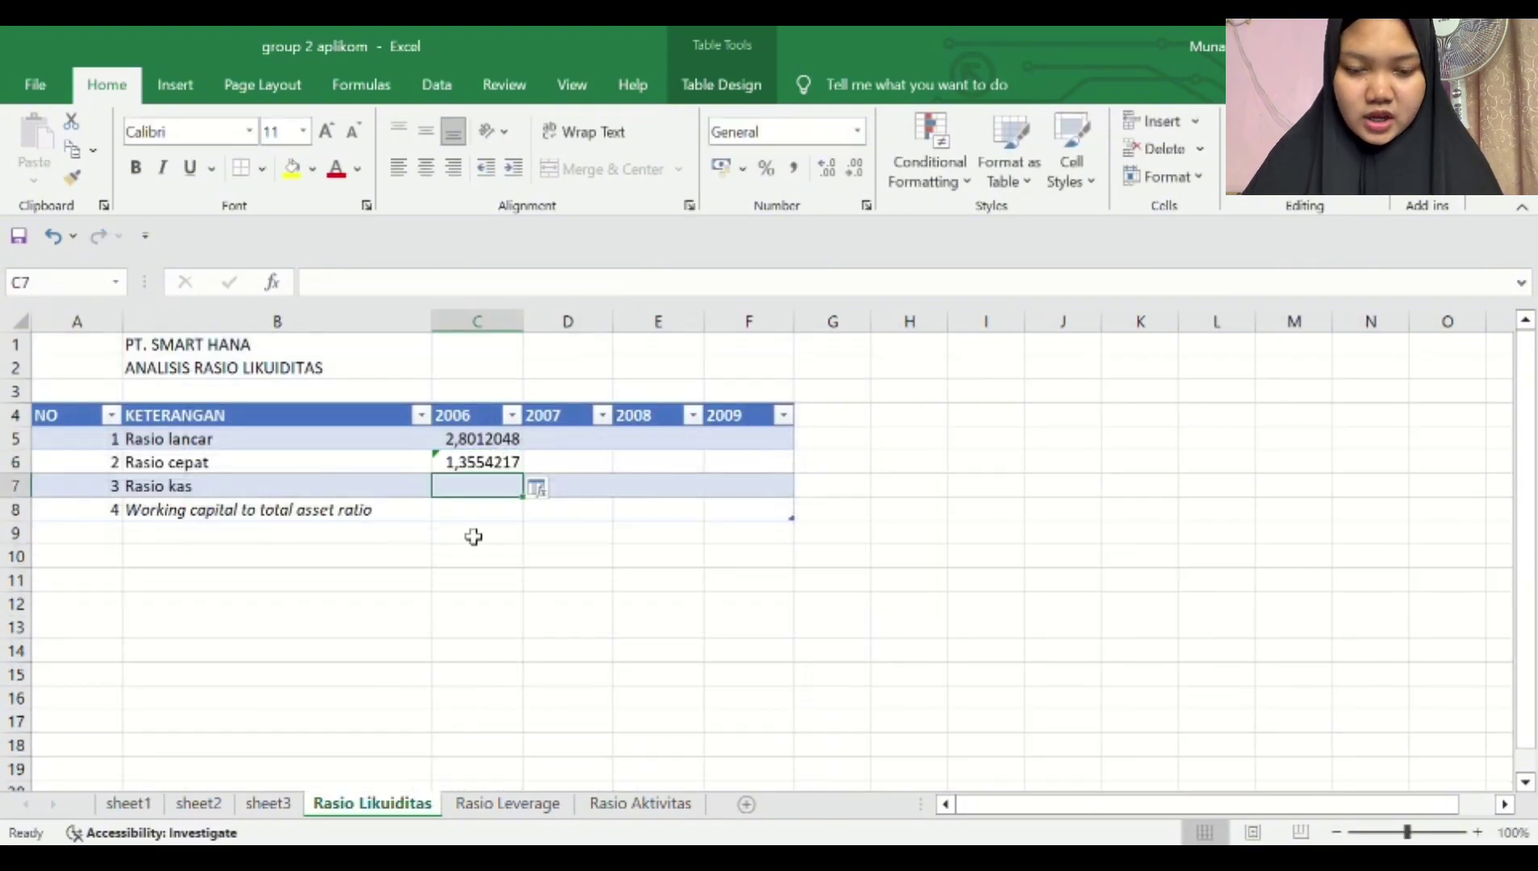
# Step: Calculate the 2006 Rasio kas in C7 with =(sheet1!D5+sheet1!D6)/sheet1!D15
pyautogui.write('=')
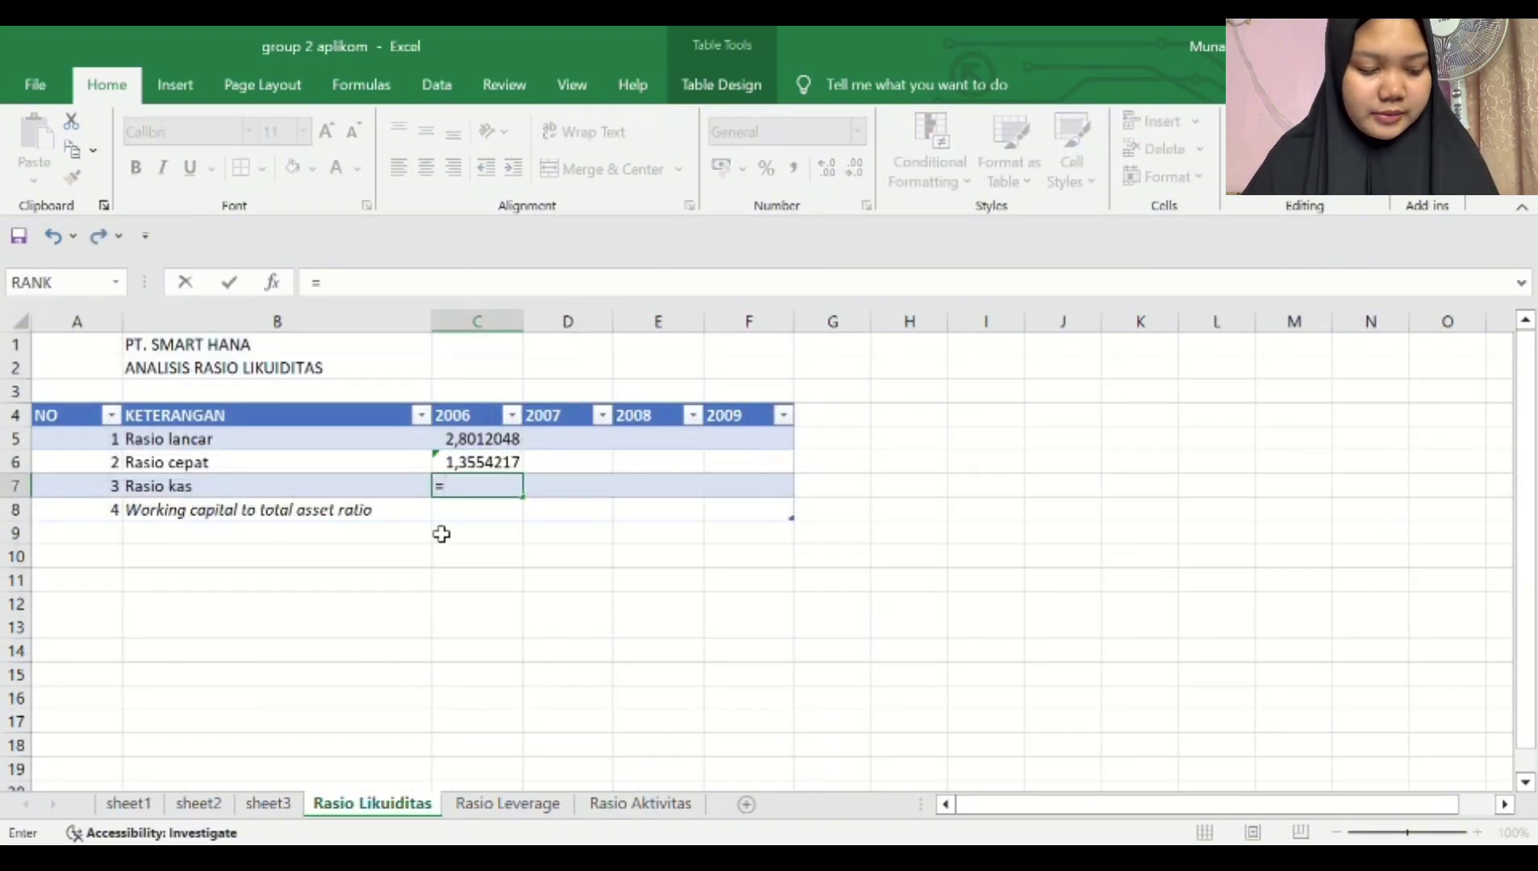
pyautogui.write('(')
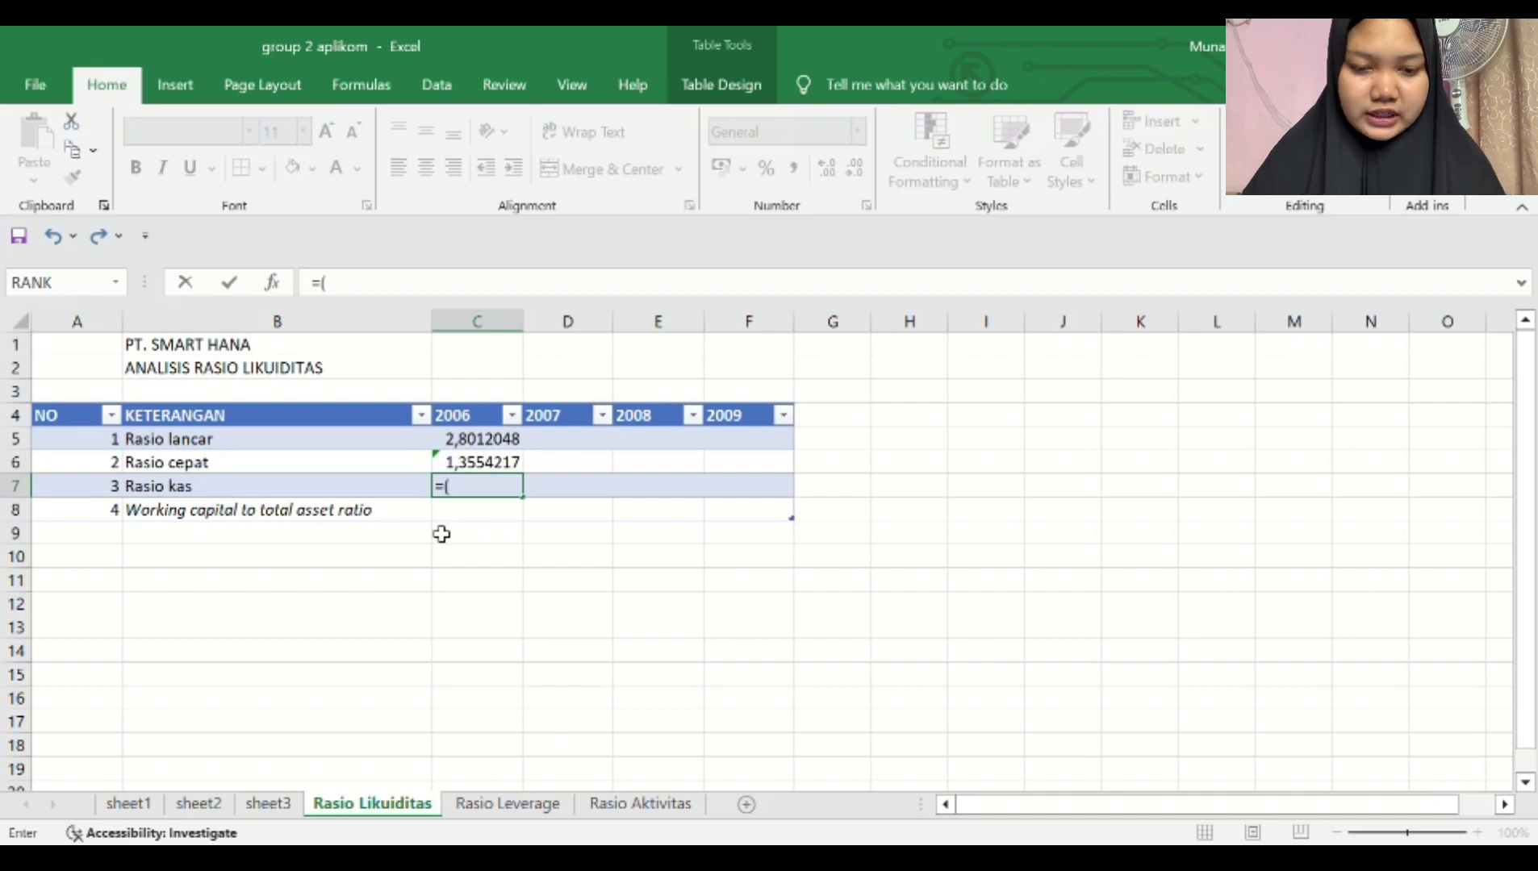
pyautogui.click(129, 804)
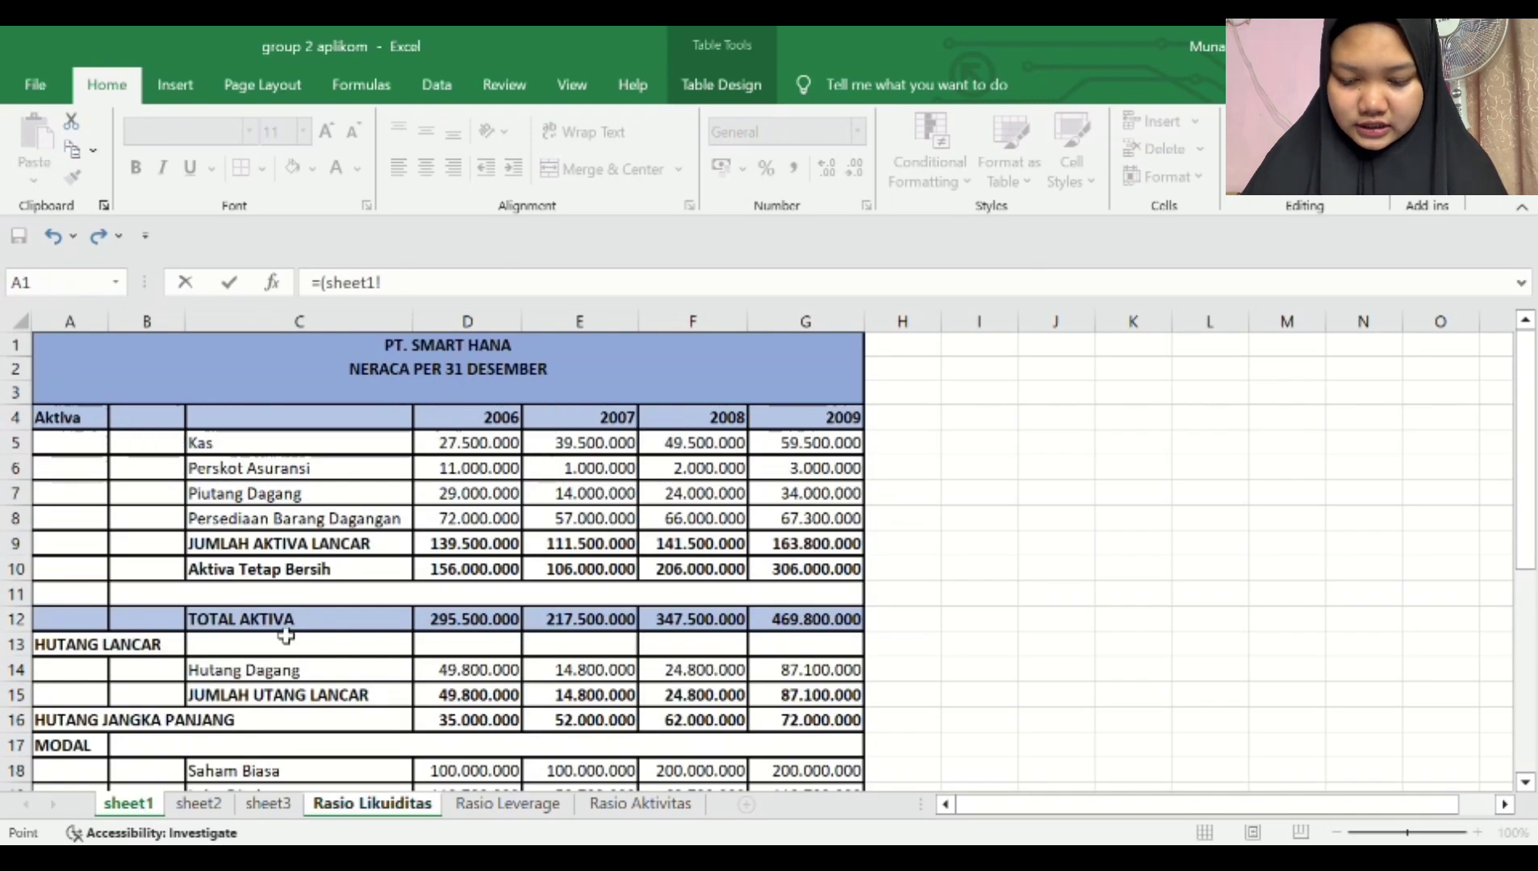
pyautogui.click(505, 446)
pyautogui.write('+')
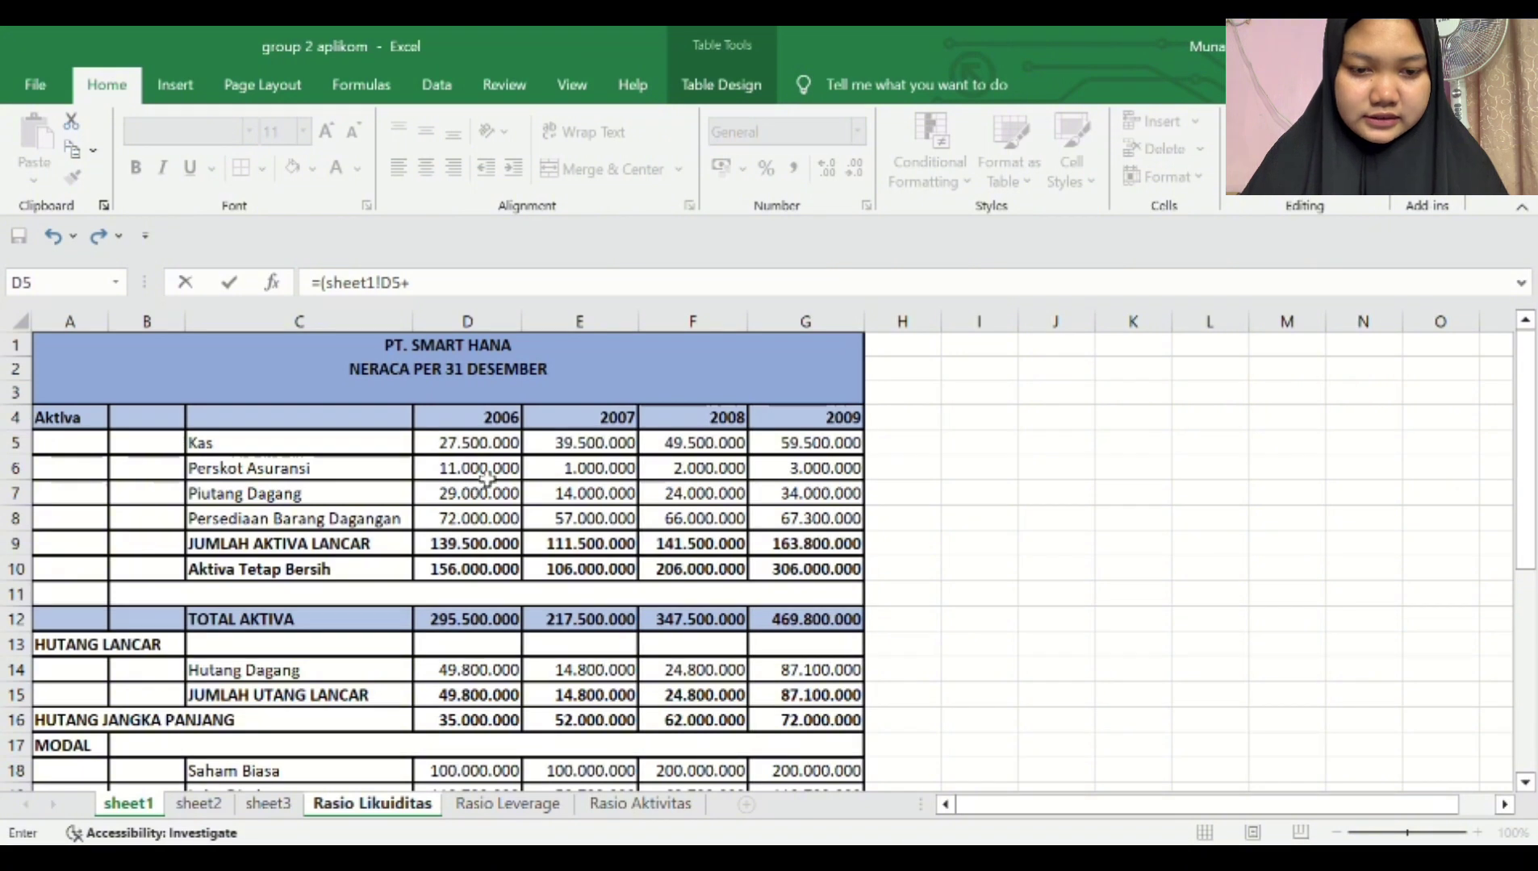
pyautogui.click(484, 480)
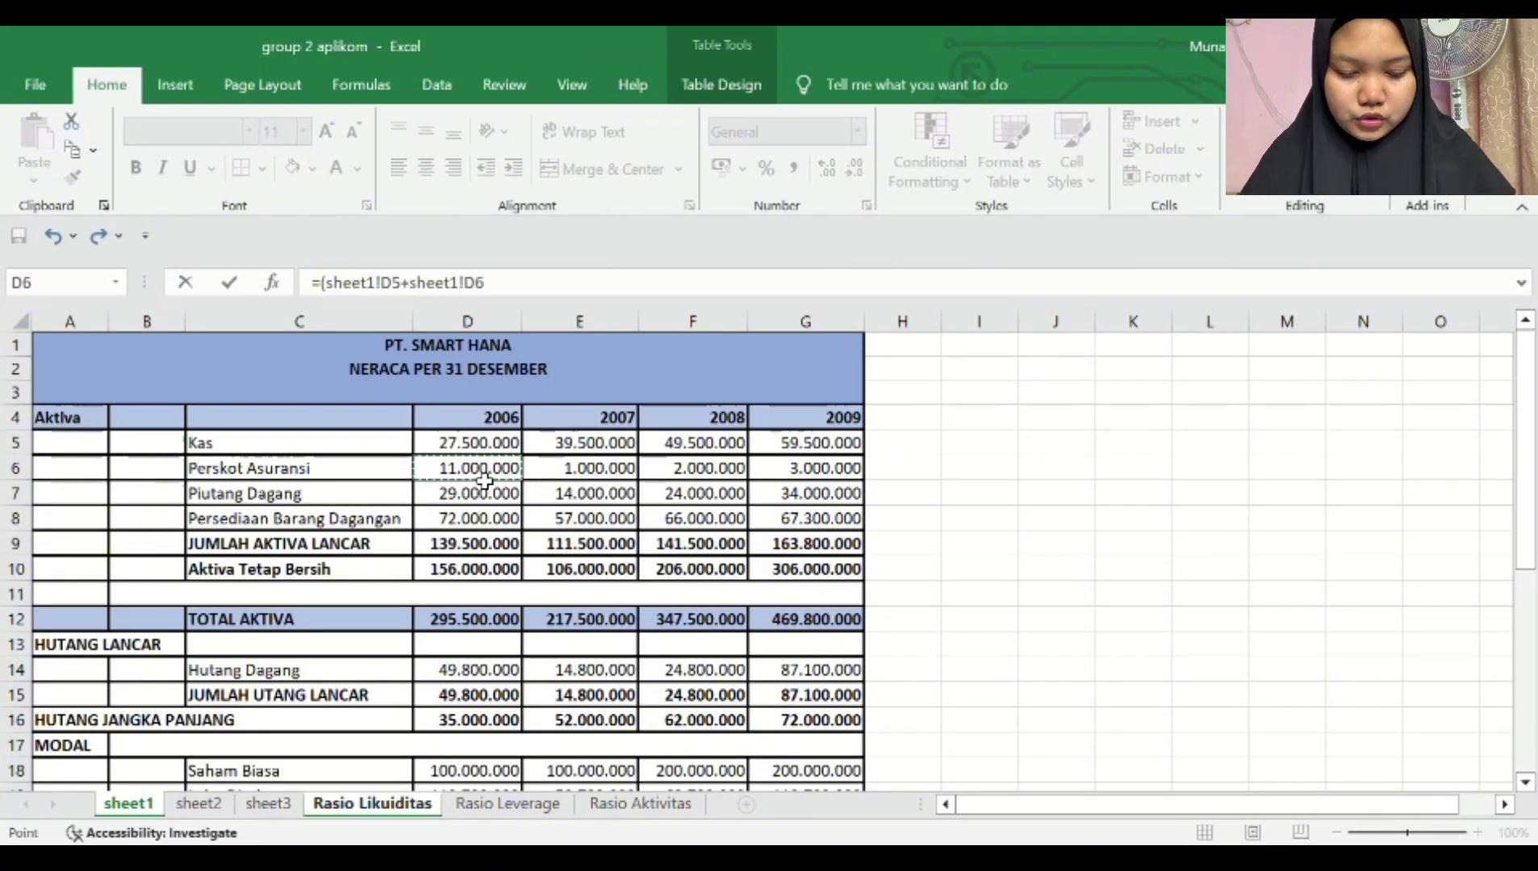
pyautogui.write(')/')
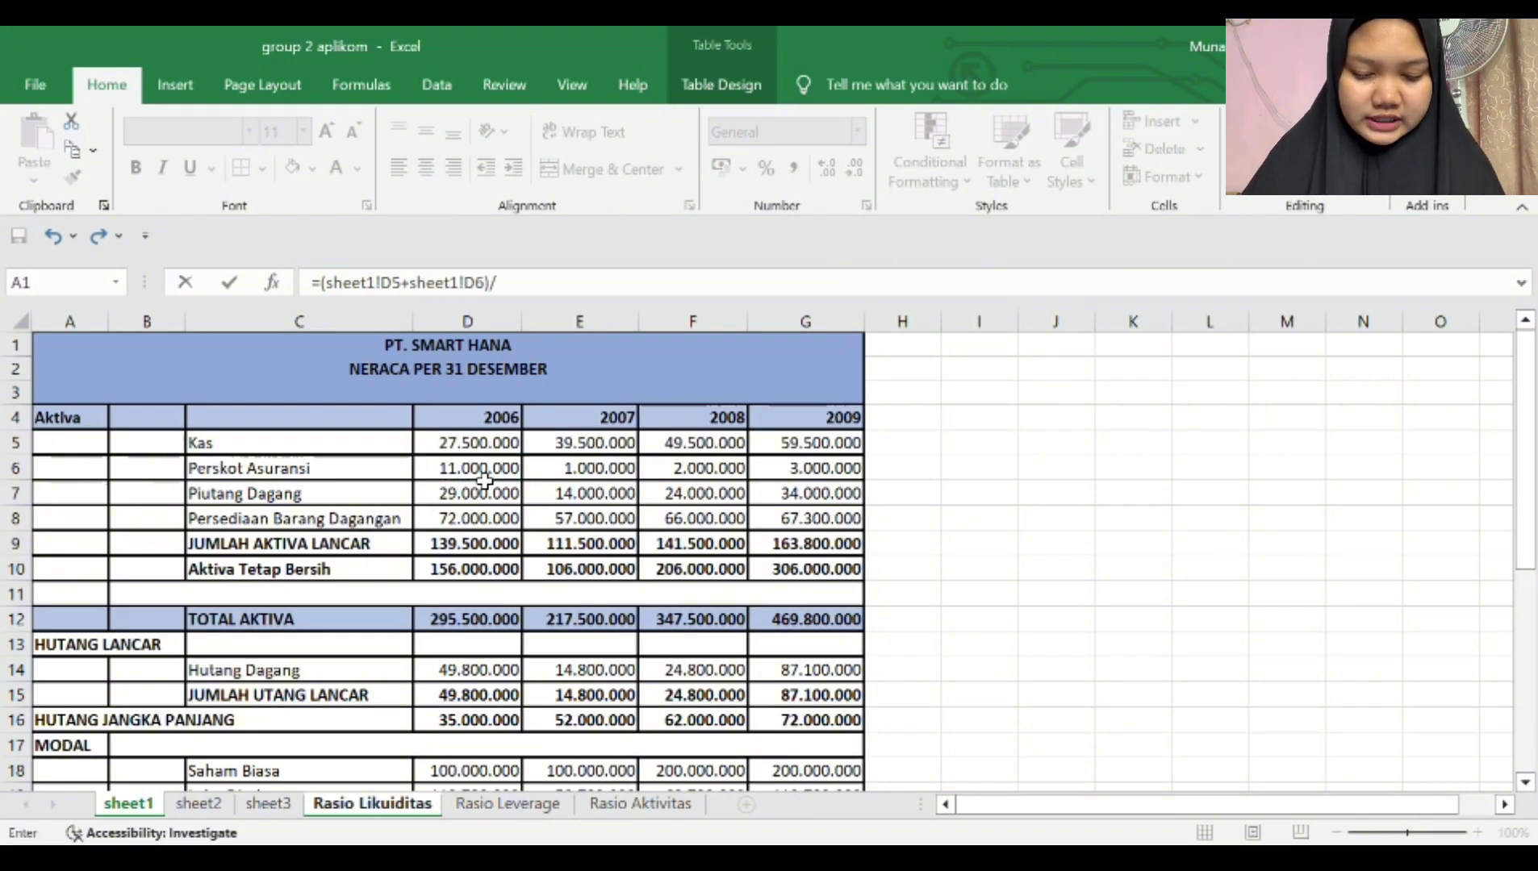
pyautogui.click(480, 700)
pyautogui.press('Return')
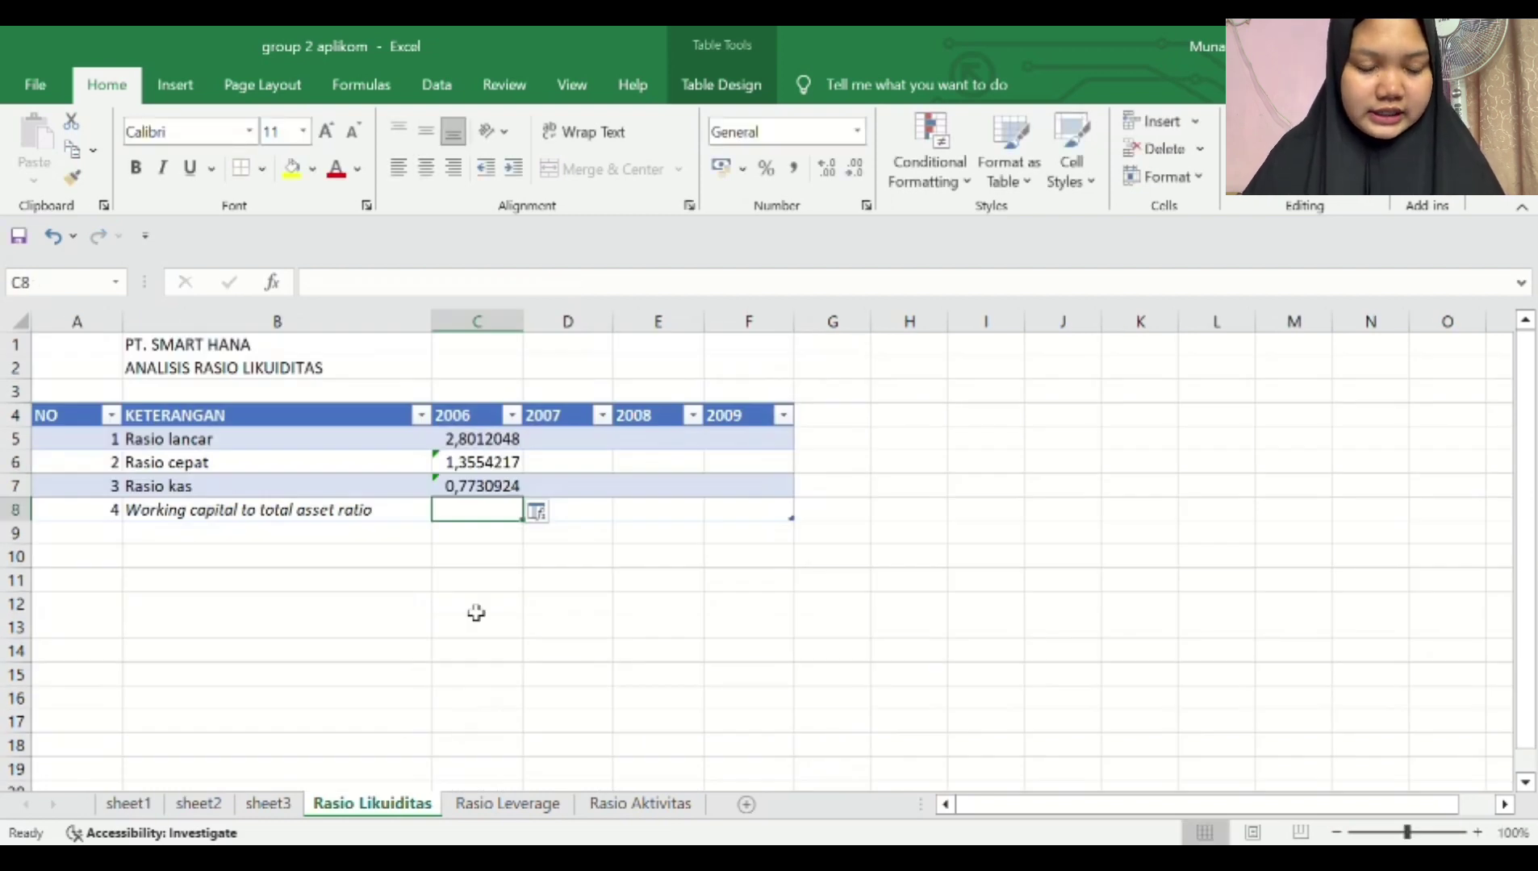
# Step: Calculate the 2006 working capital to total asset ratio in C8 with =(sheet1!D9-sheet1!D15)/sheet1!D12
pyautogui.write('=(')
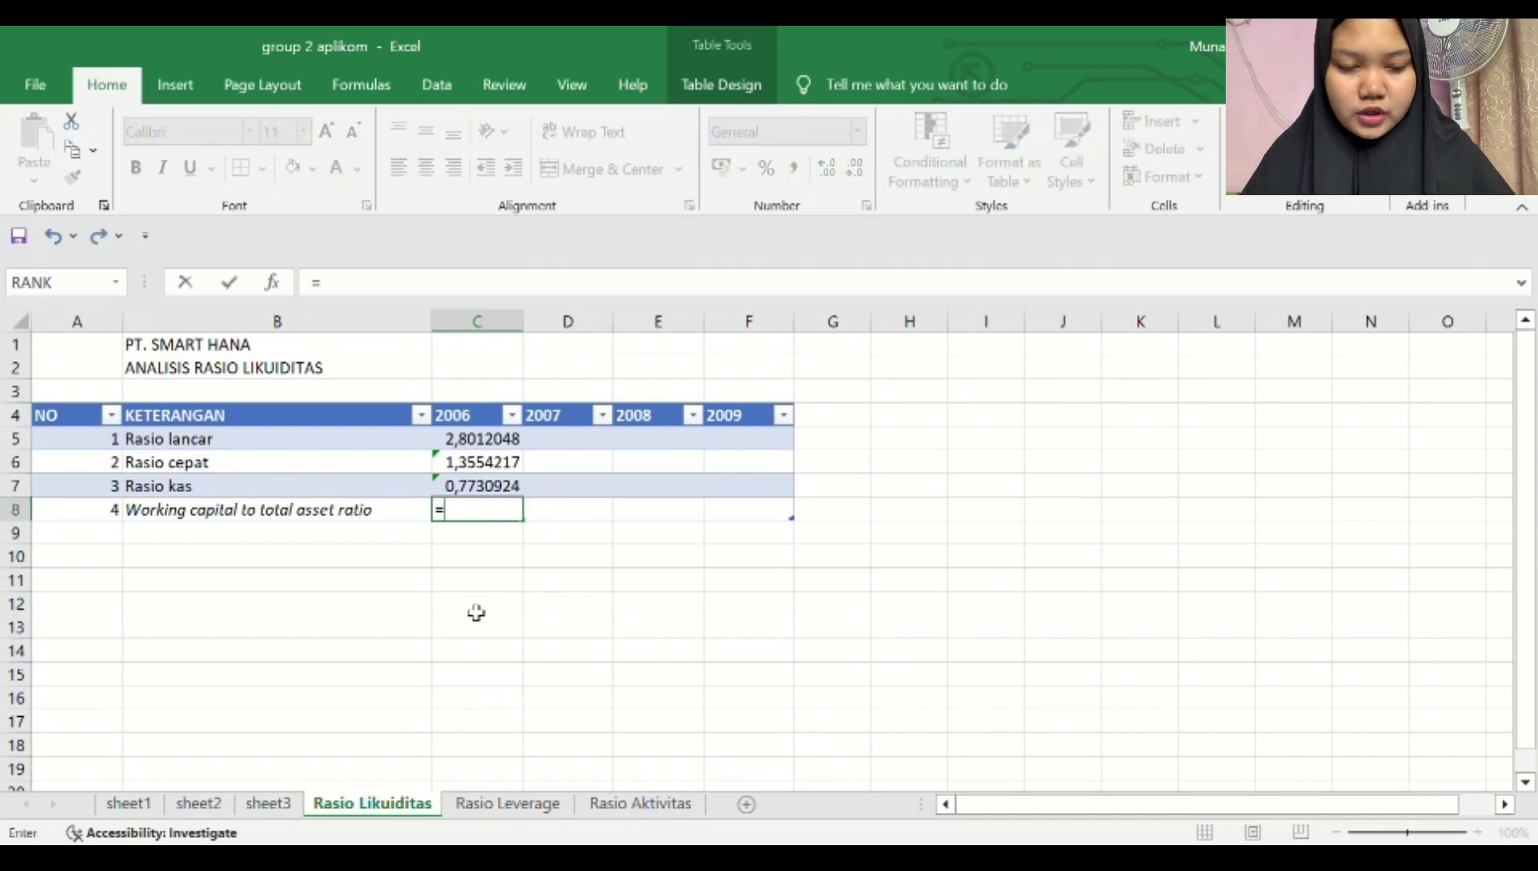
pyautogui.click(137, 804)
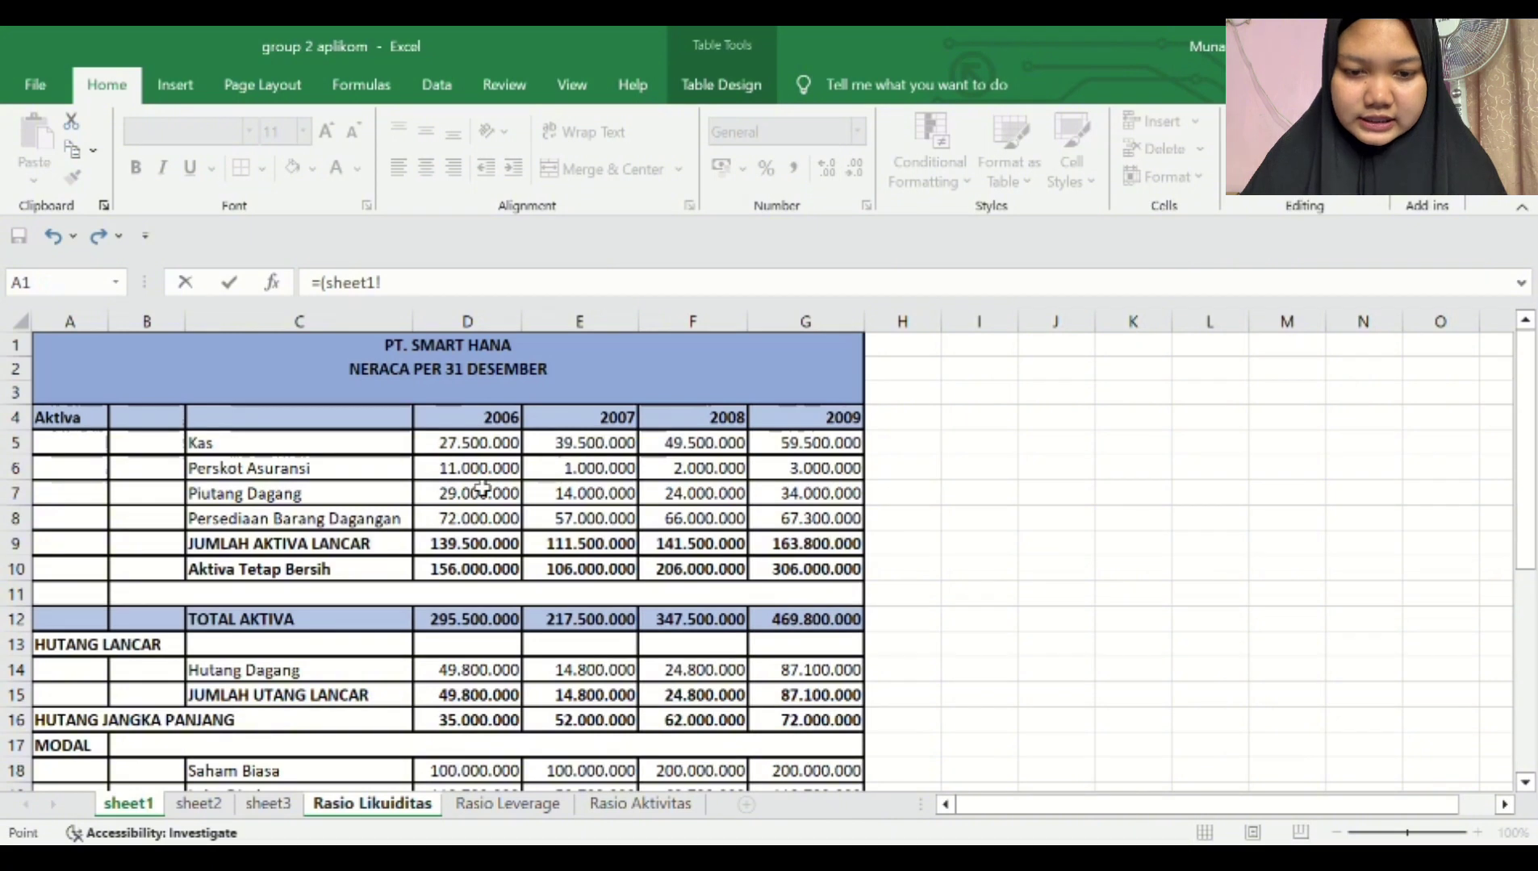
pyautogui.click(478, 551)
pyautogui.write('-')
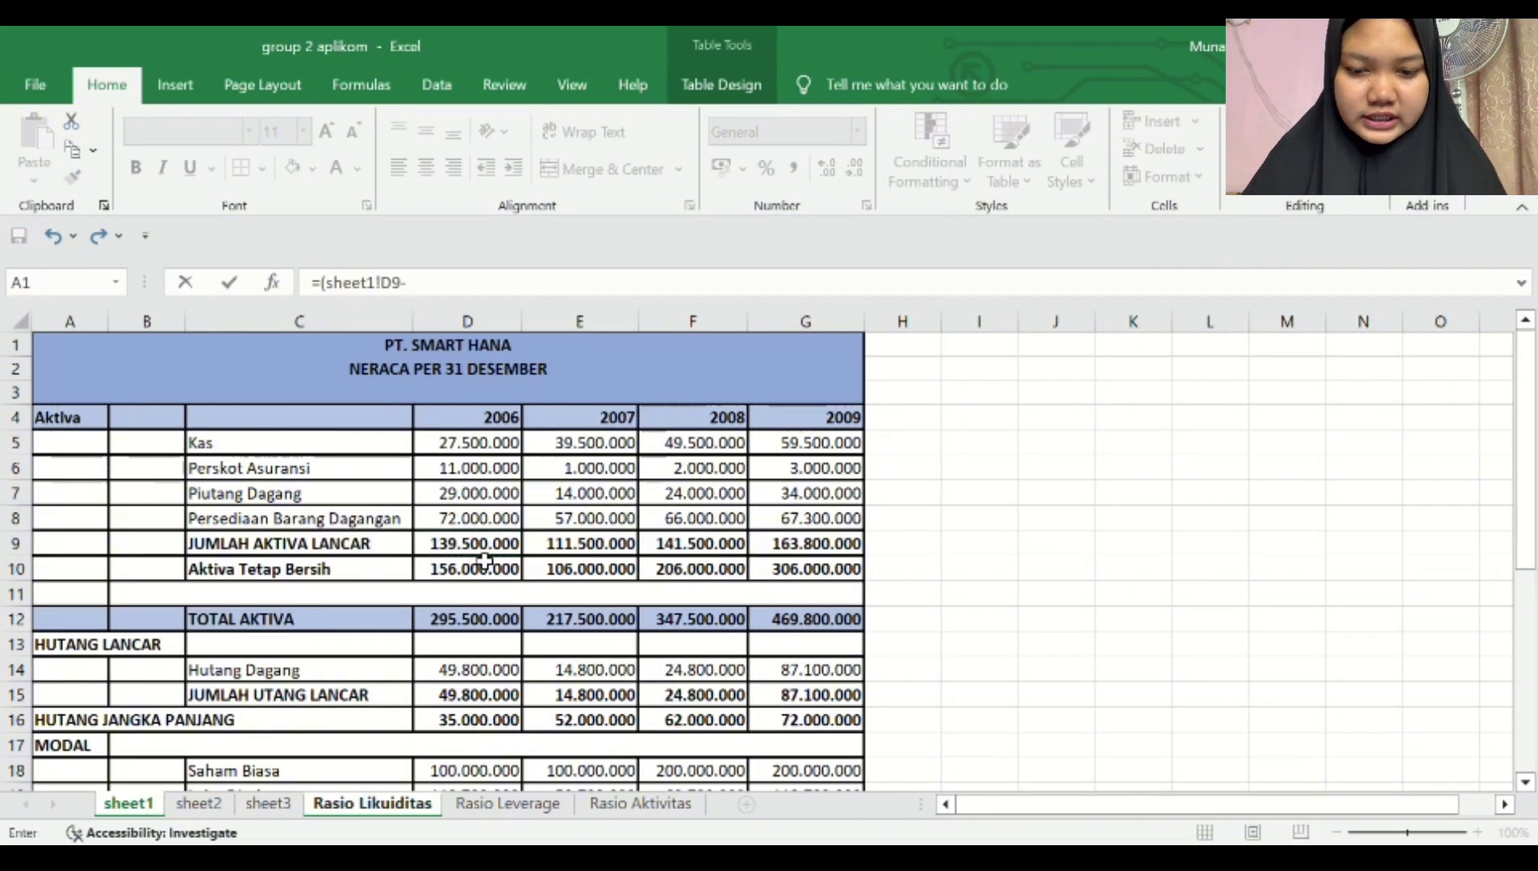
pyautogui.click(480, 701)
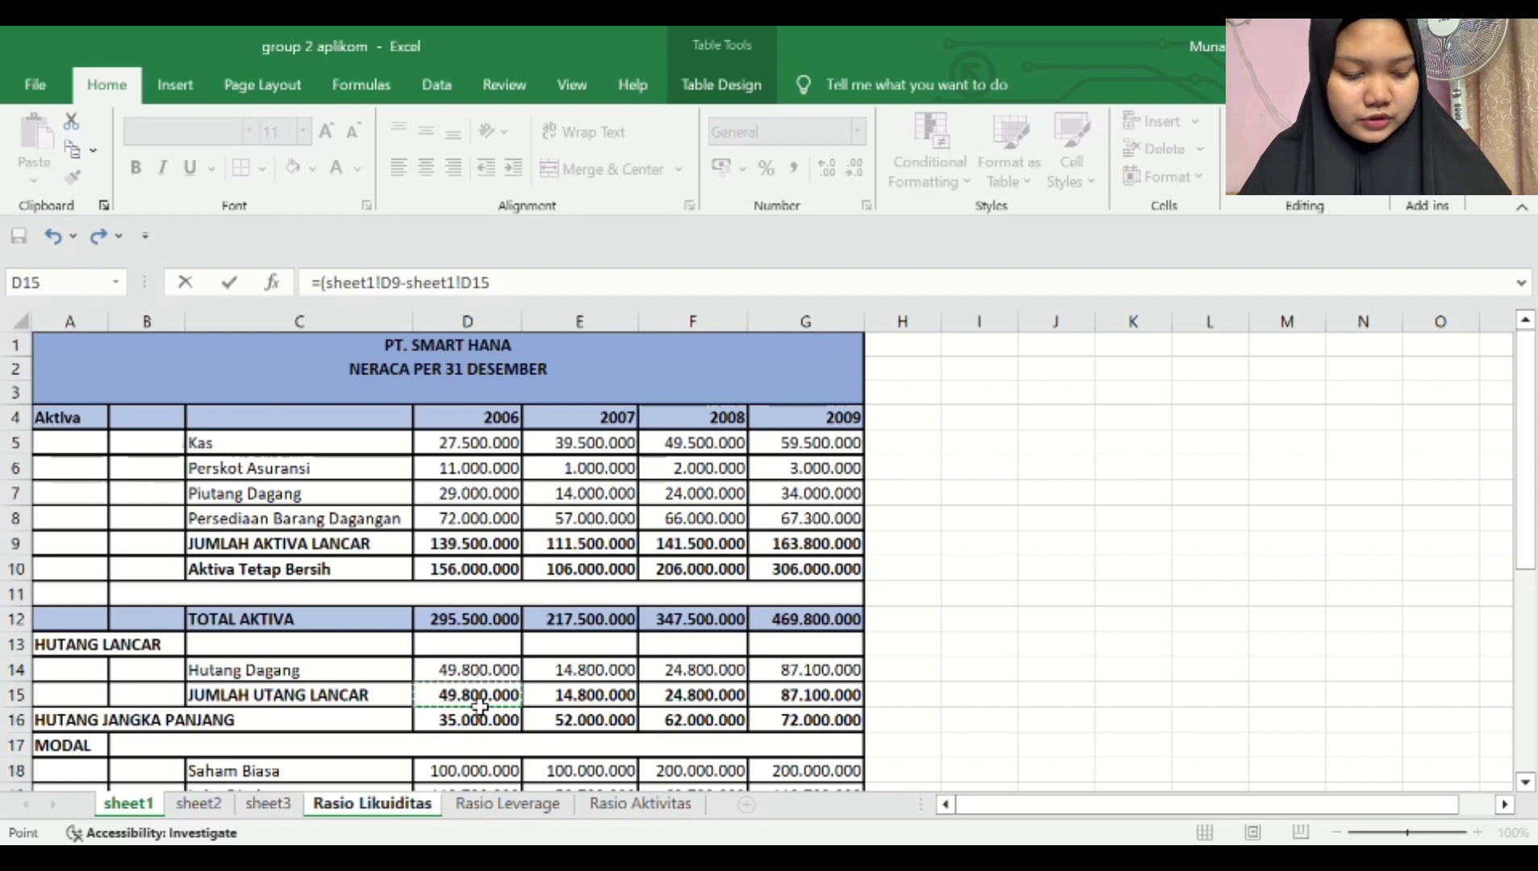
pyautogui.write(')/')
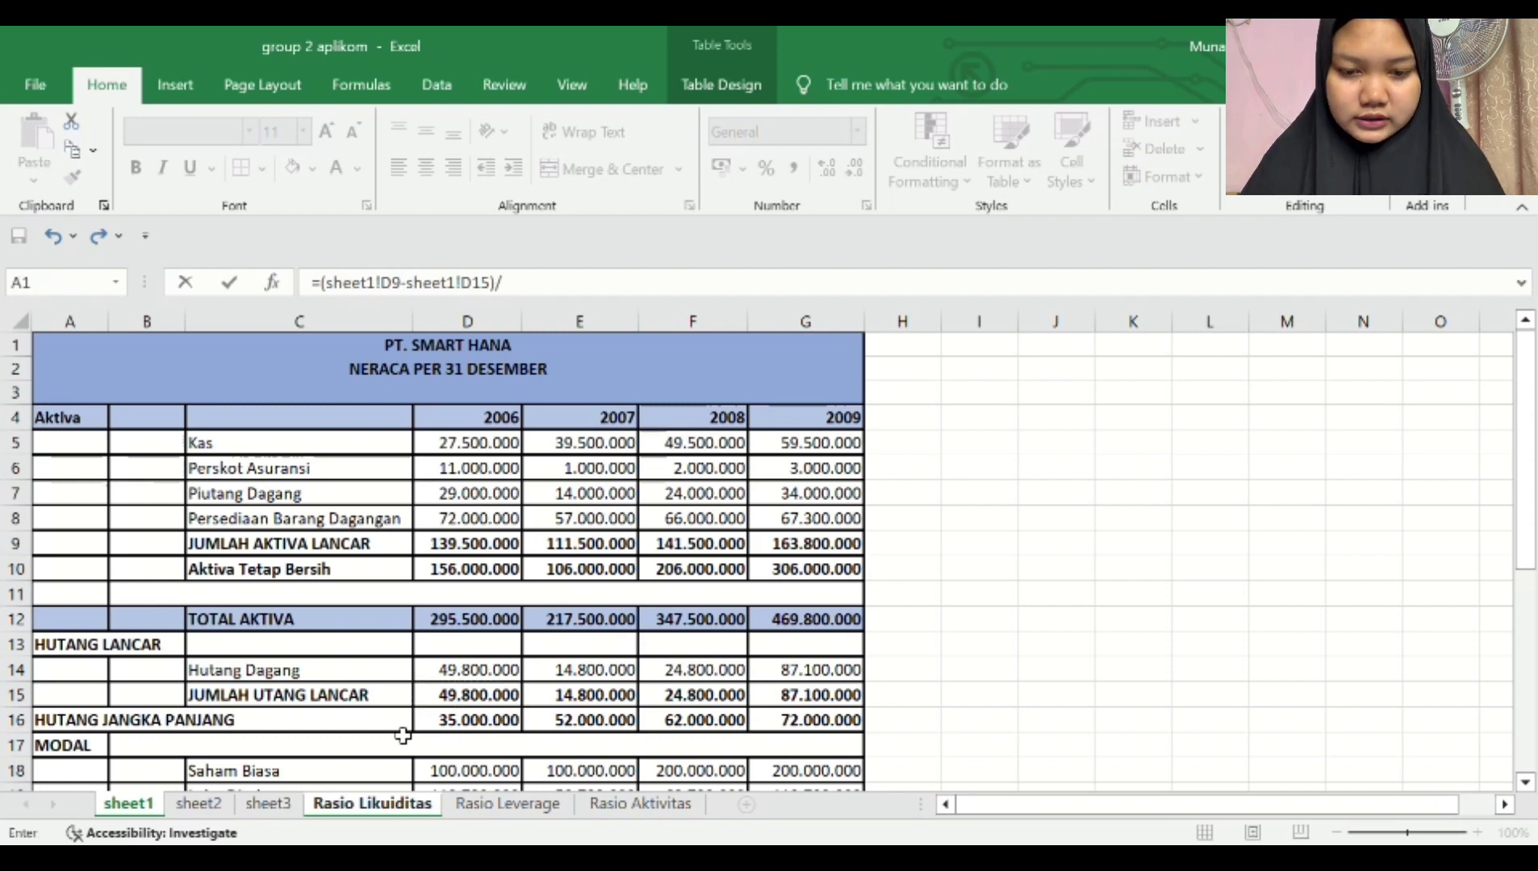
pyautogui.click(452, 627)
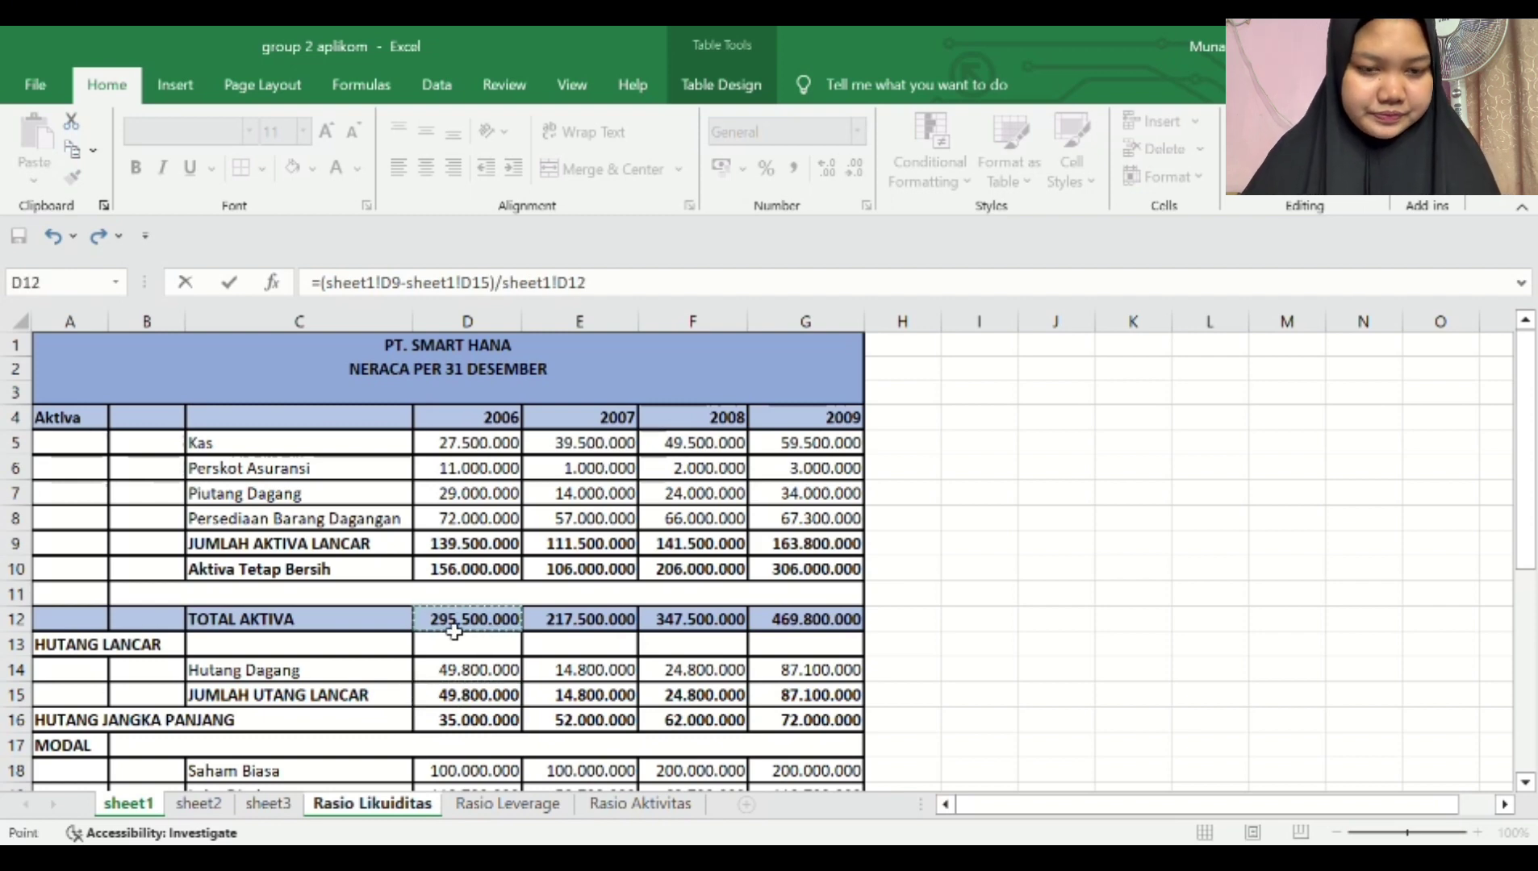
pyautogui.press('Return')
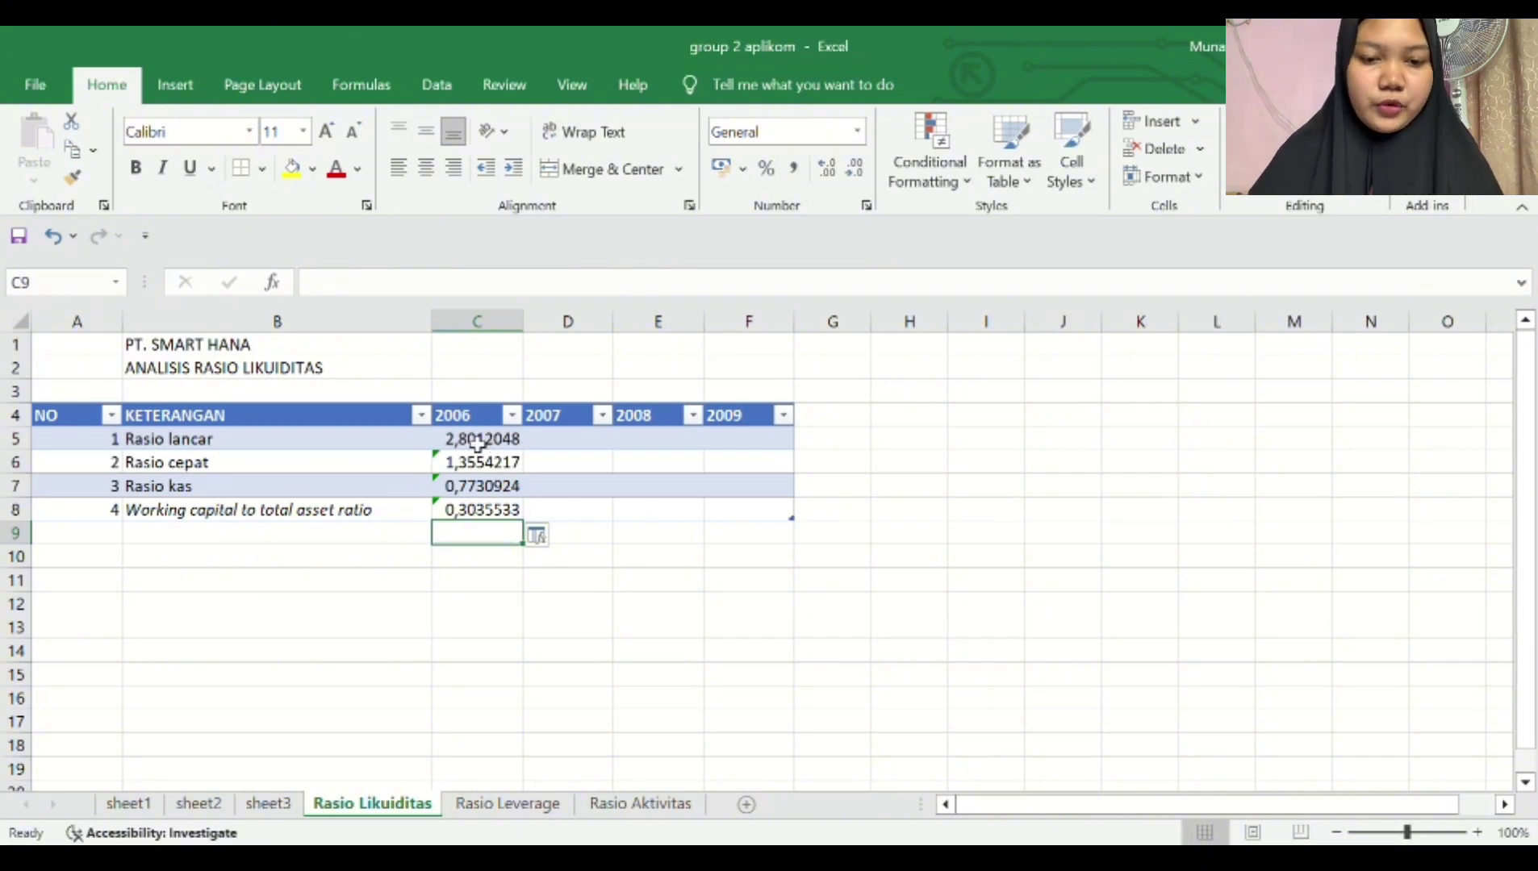
# Step: Fill the 2006 ratio formulas in C5:C8 across the 2007, 2008 and 2009 columns through F8
pyautogui.moveTo(477, 443); pyautogui.dragTo(489, 517)
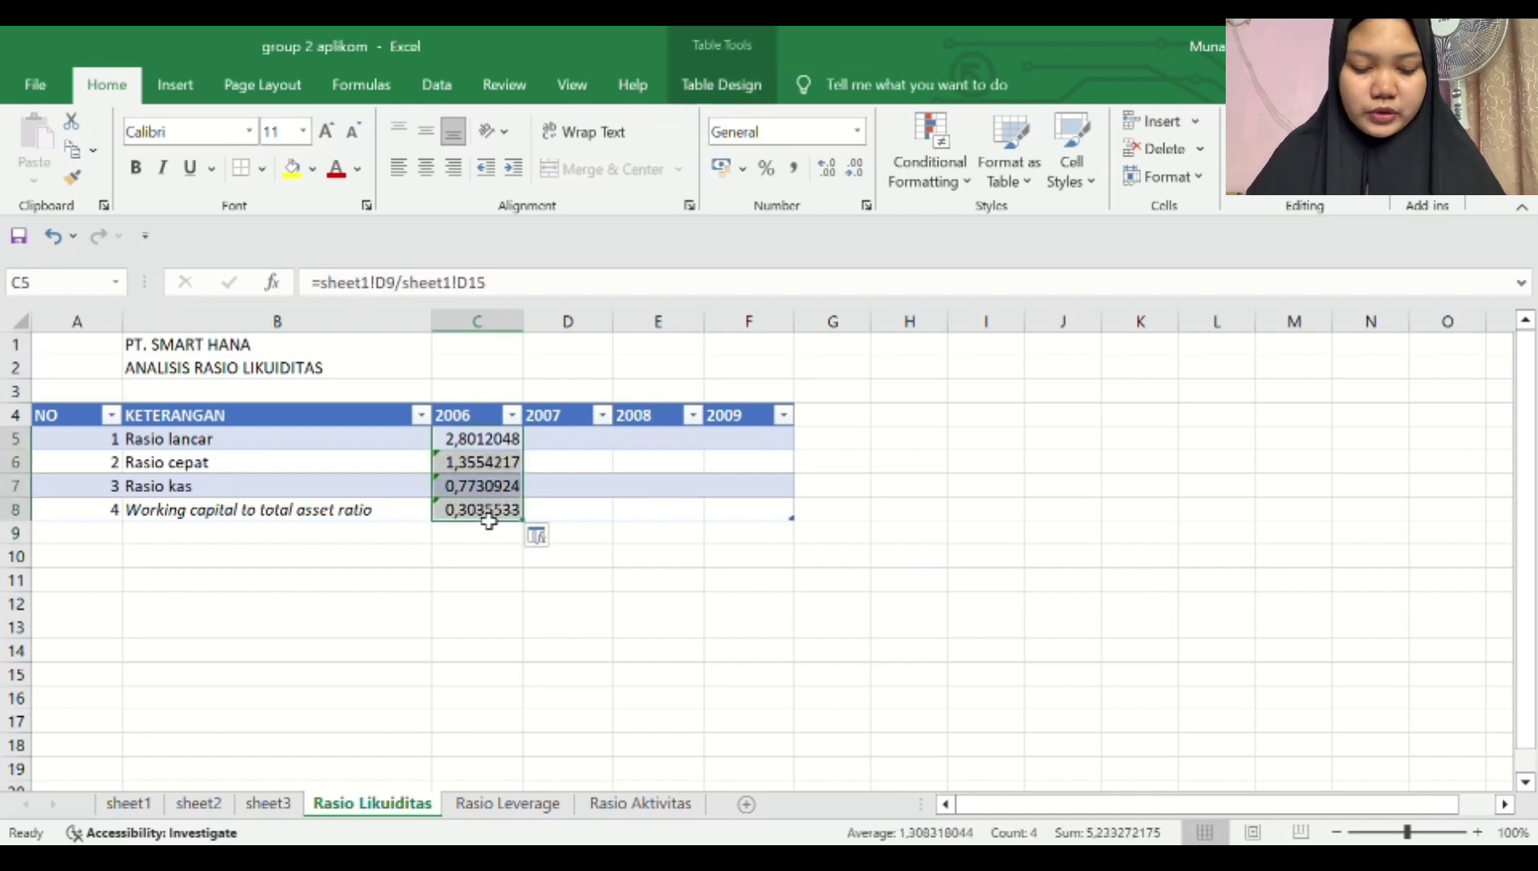
pyautogui.hotkey('ctrl', 'c')
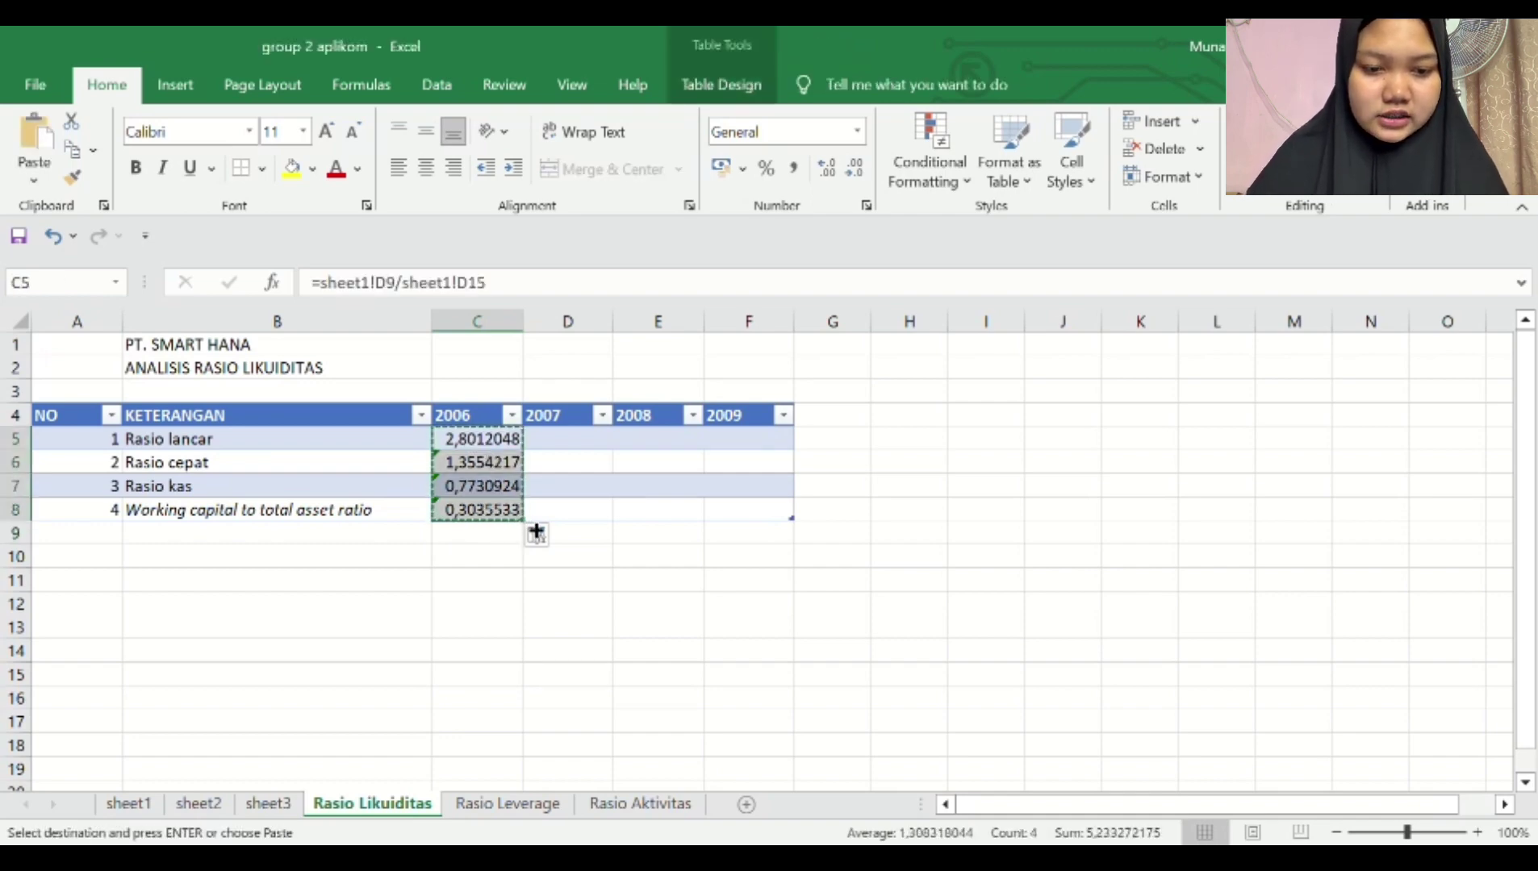
pyautogui.moveTo(529, 530); pyautogui.dragTo(766, 523)
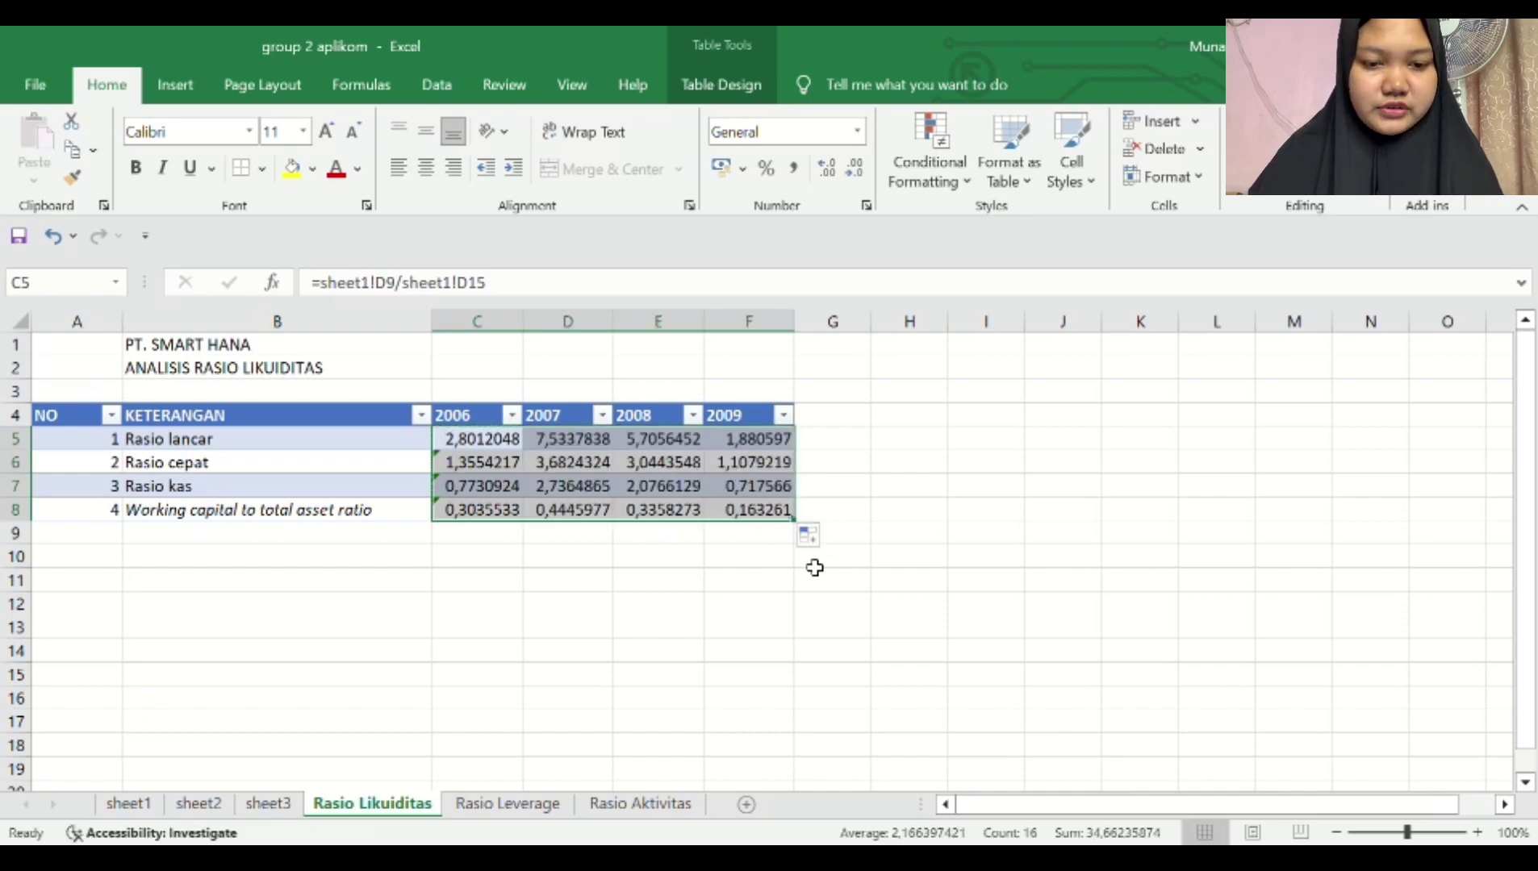
pyautogui.click(749, 604)
# Step: Format all the liquidity ratio results in C5:F8 with the percent style
pyautogui.click(468, 443)
pyautogui.moveTo(468, 442); pyautogui.dragTo(731, 509)
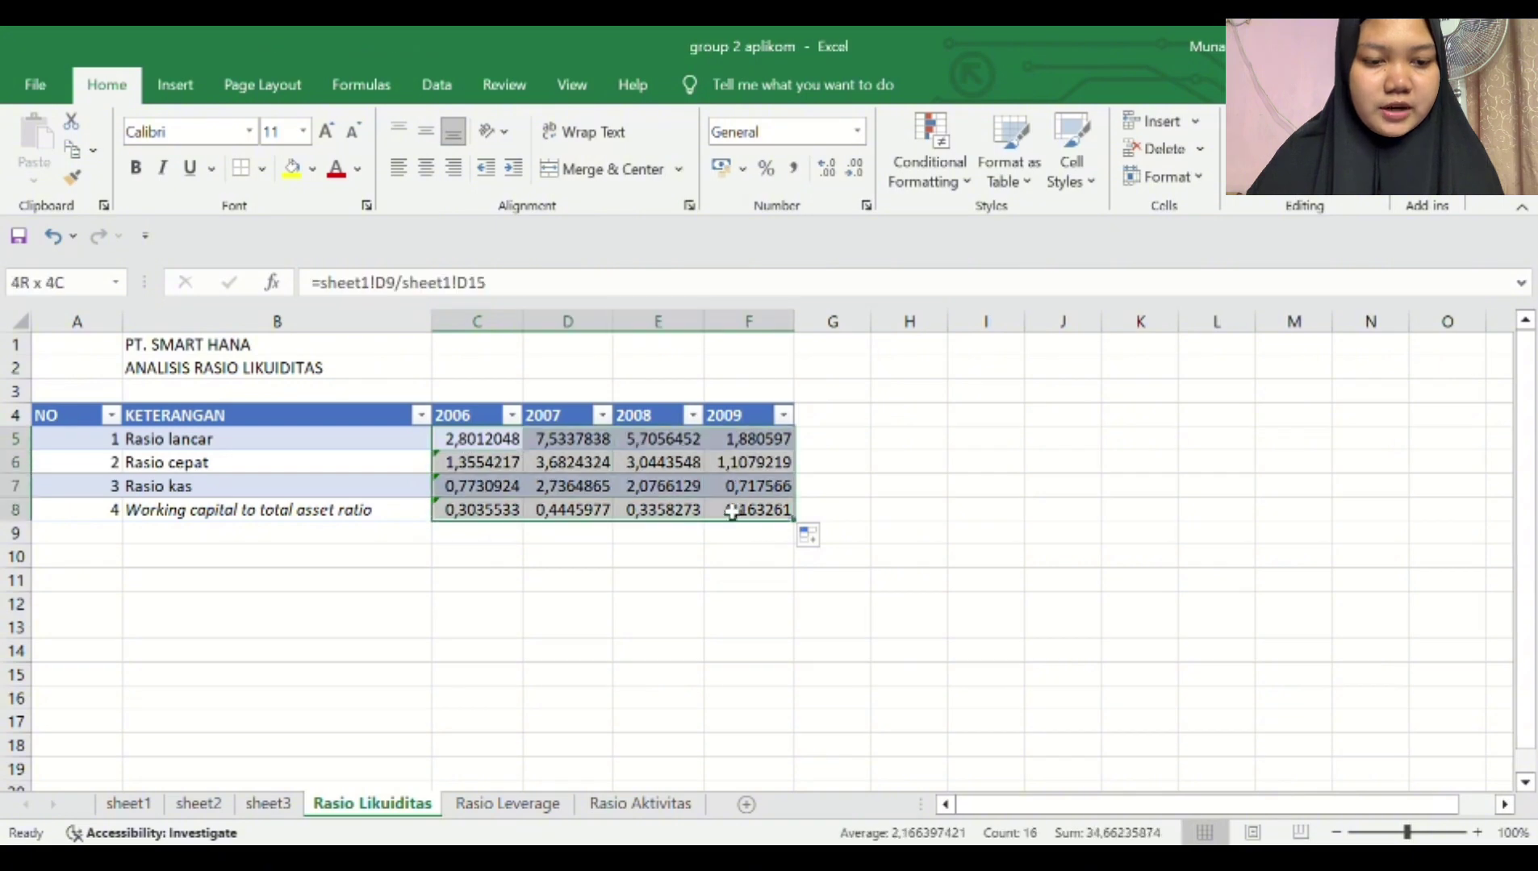
pyautogui.click(768, 167)
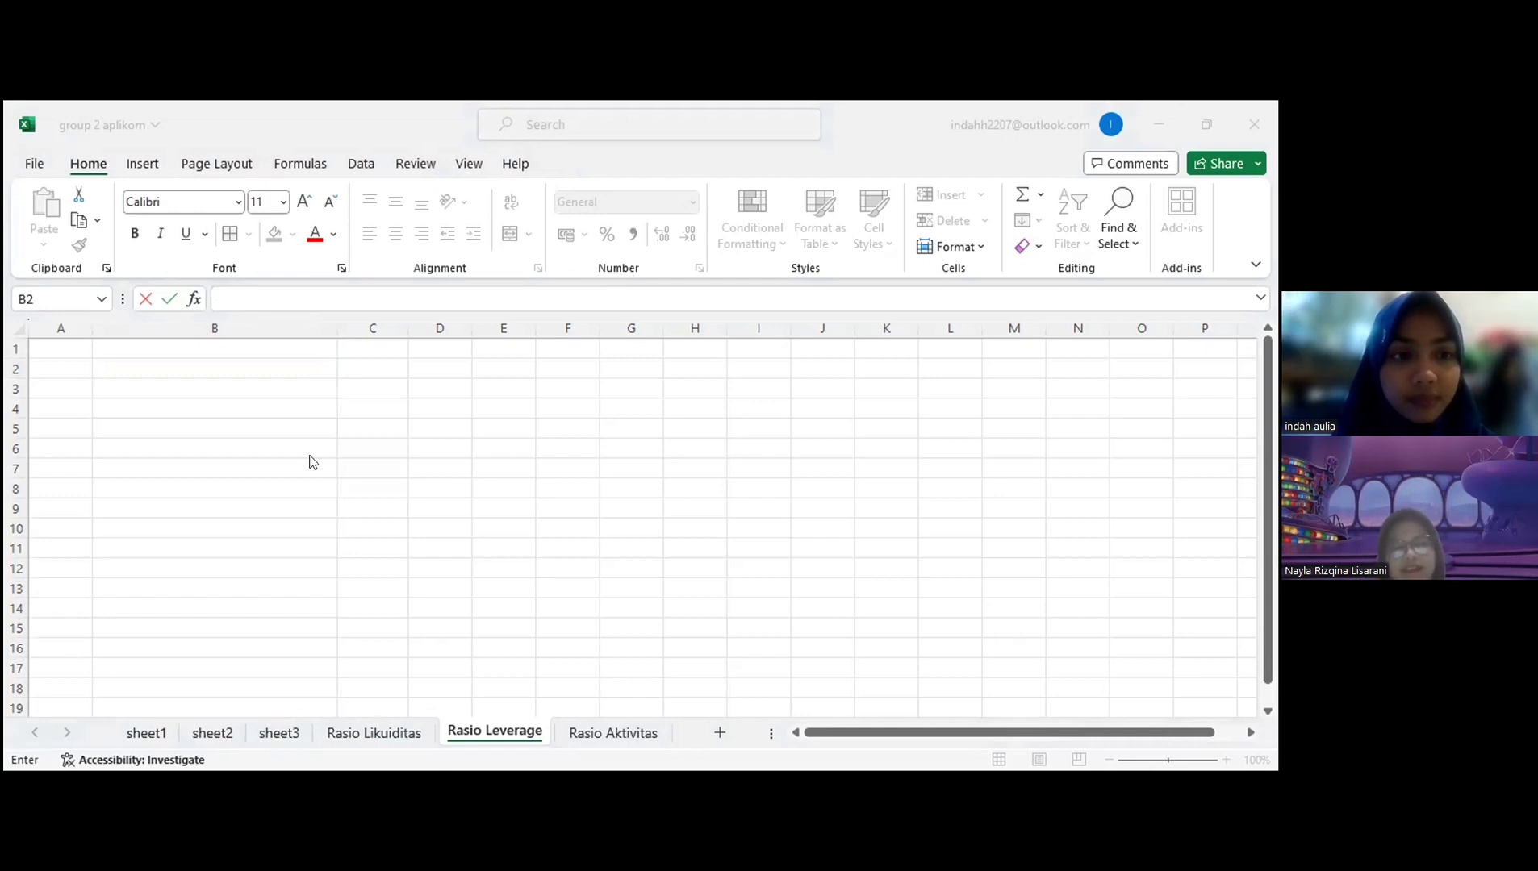
# Step: Title the Rasio Leverage sheet with ANALISIS RASIO LEVERAGE in B2 and PT. SMART HANA in B3
pyautogui.click(148, 365)
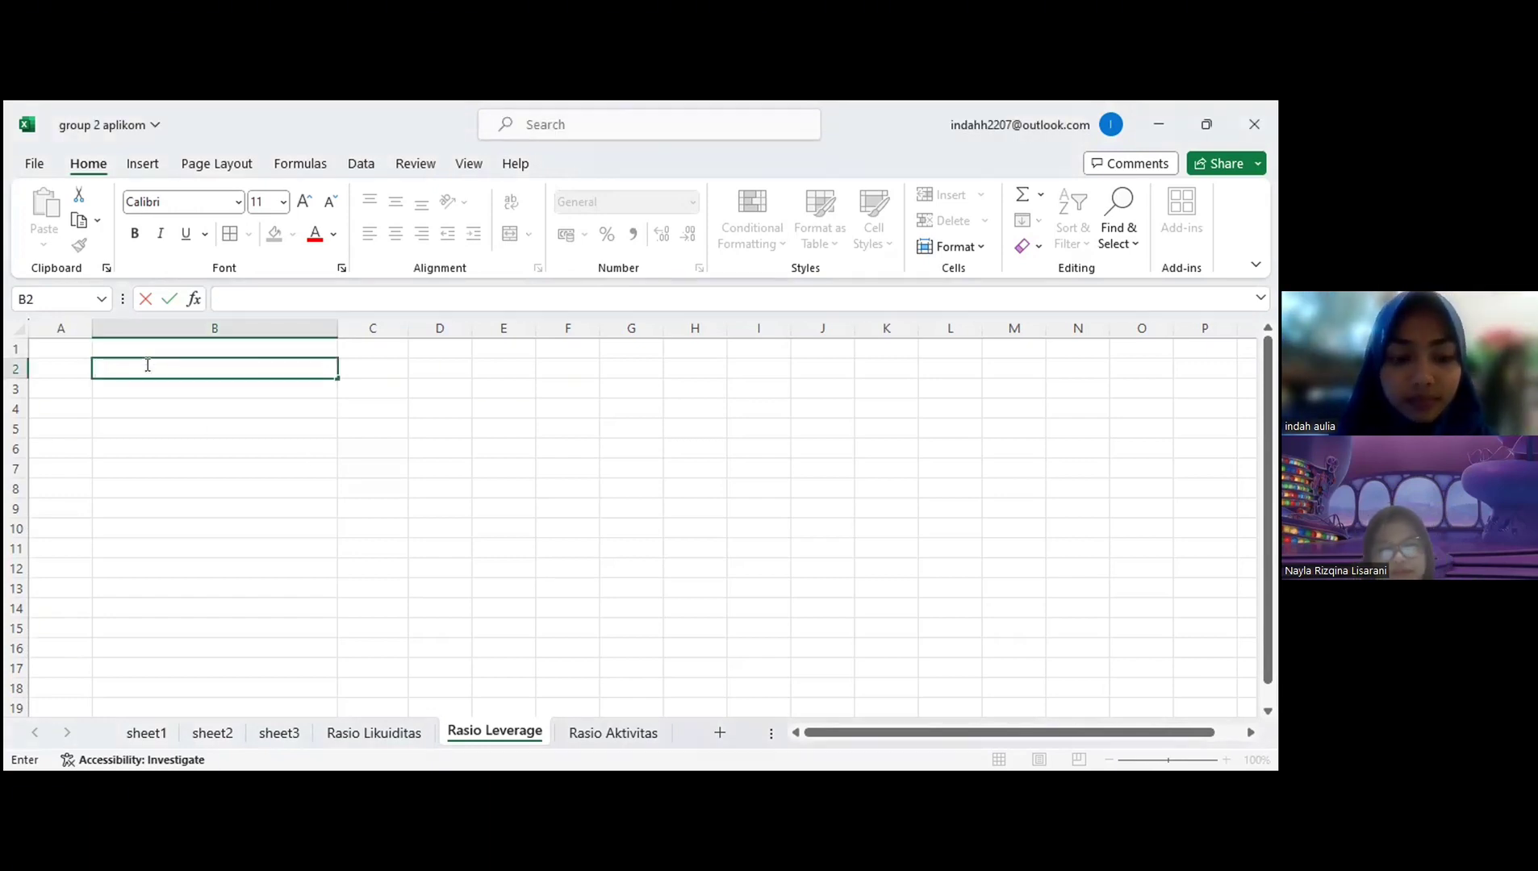
pyautogui.write('ANALISIS R')
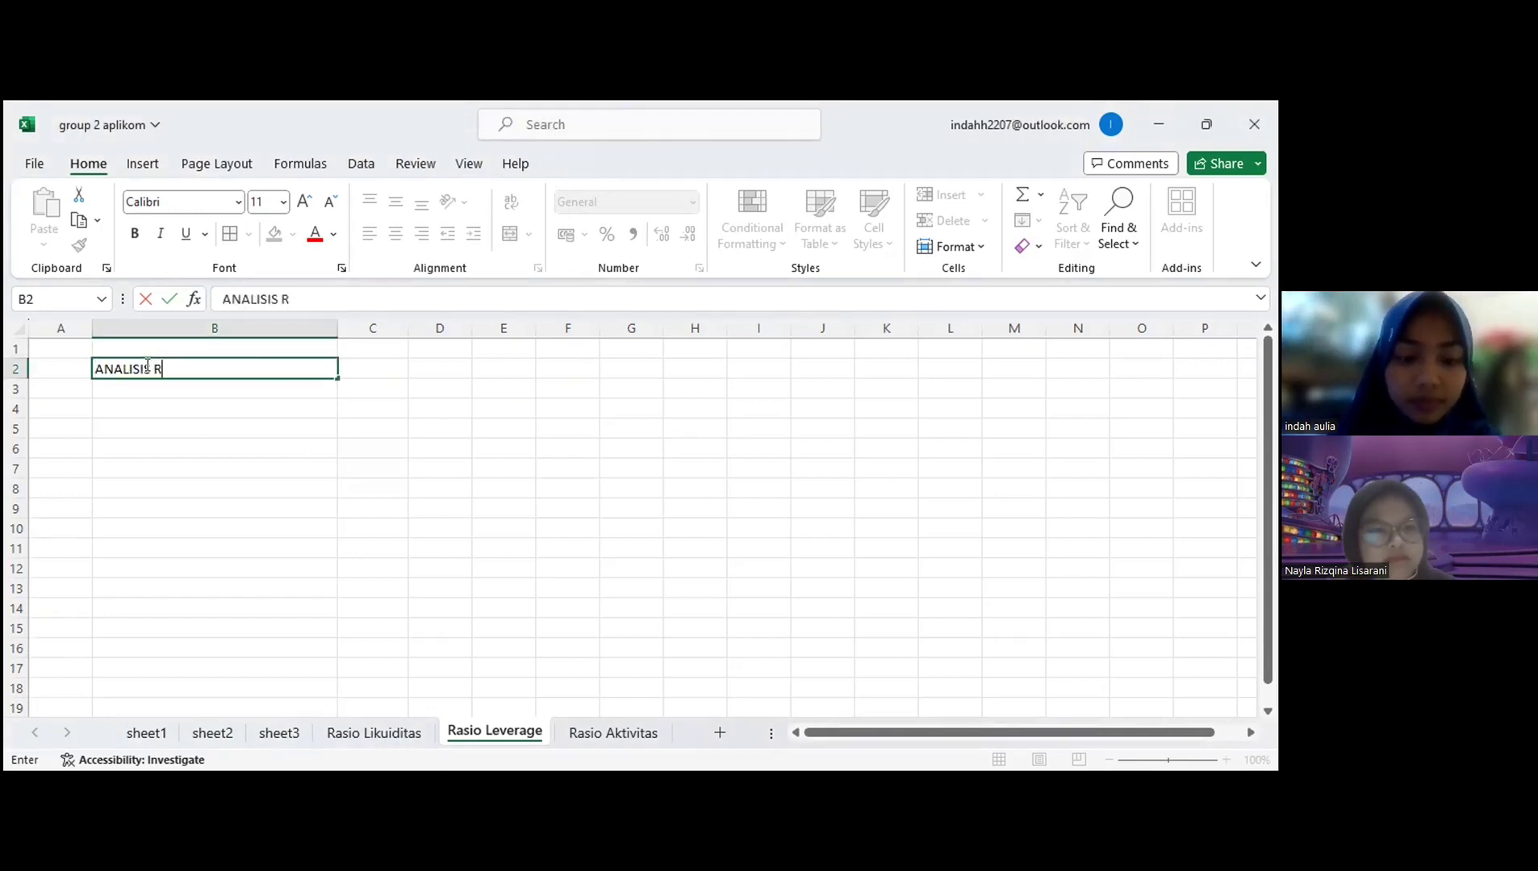
pyautogui.write('ASIO LEVERAGE')
pyautogui.press('Return')
pyautogui.write('PT. S')
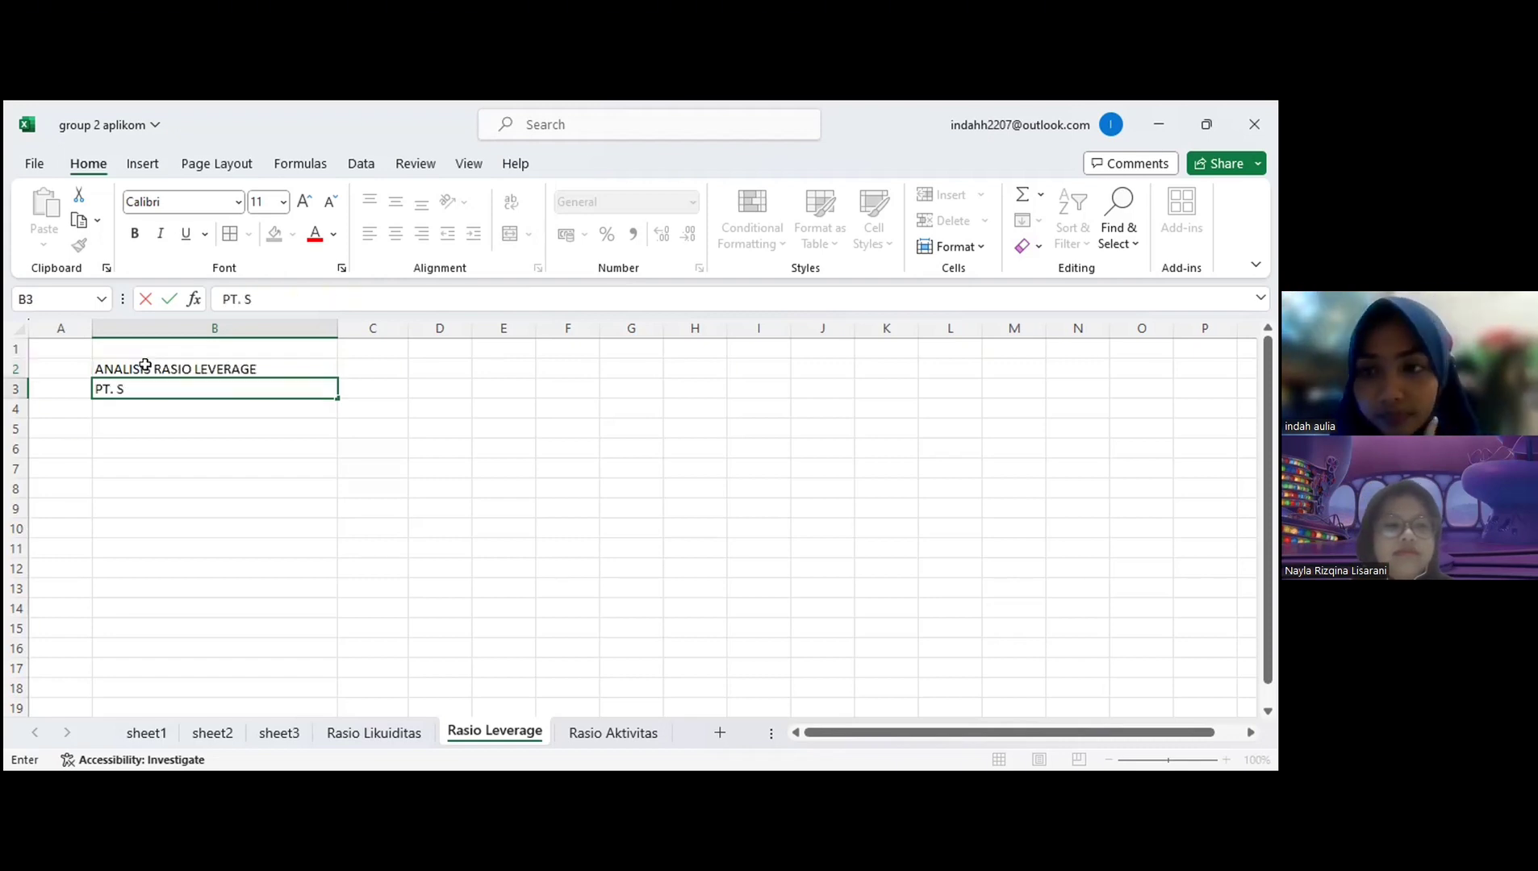
pyautogui.write('MART HANA')
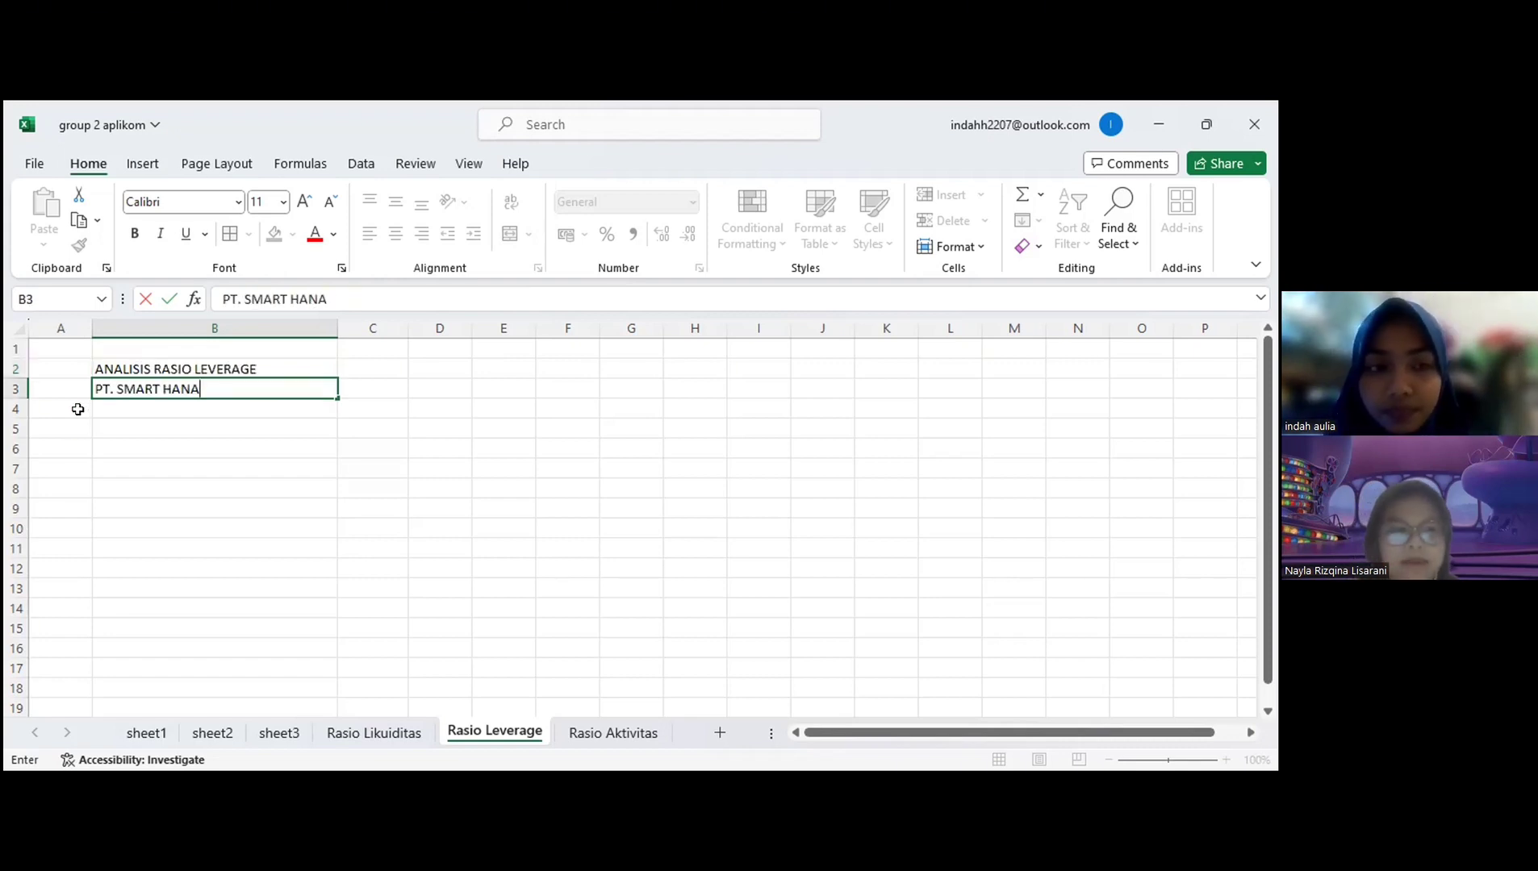
# Step: Apply all borders to the range A4:F10 to form the leverage table grid
pyautogui.click(77, 409)
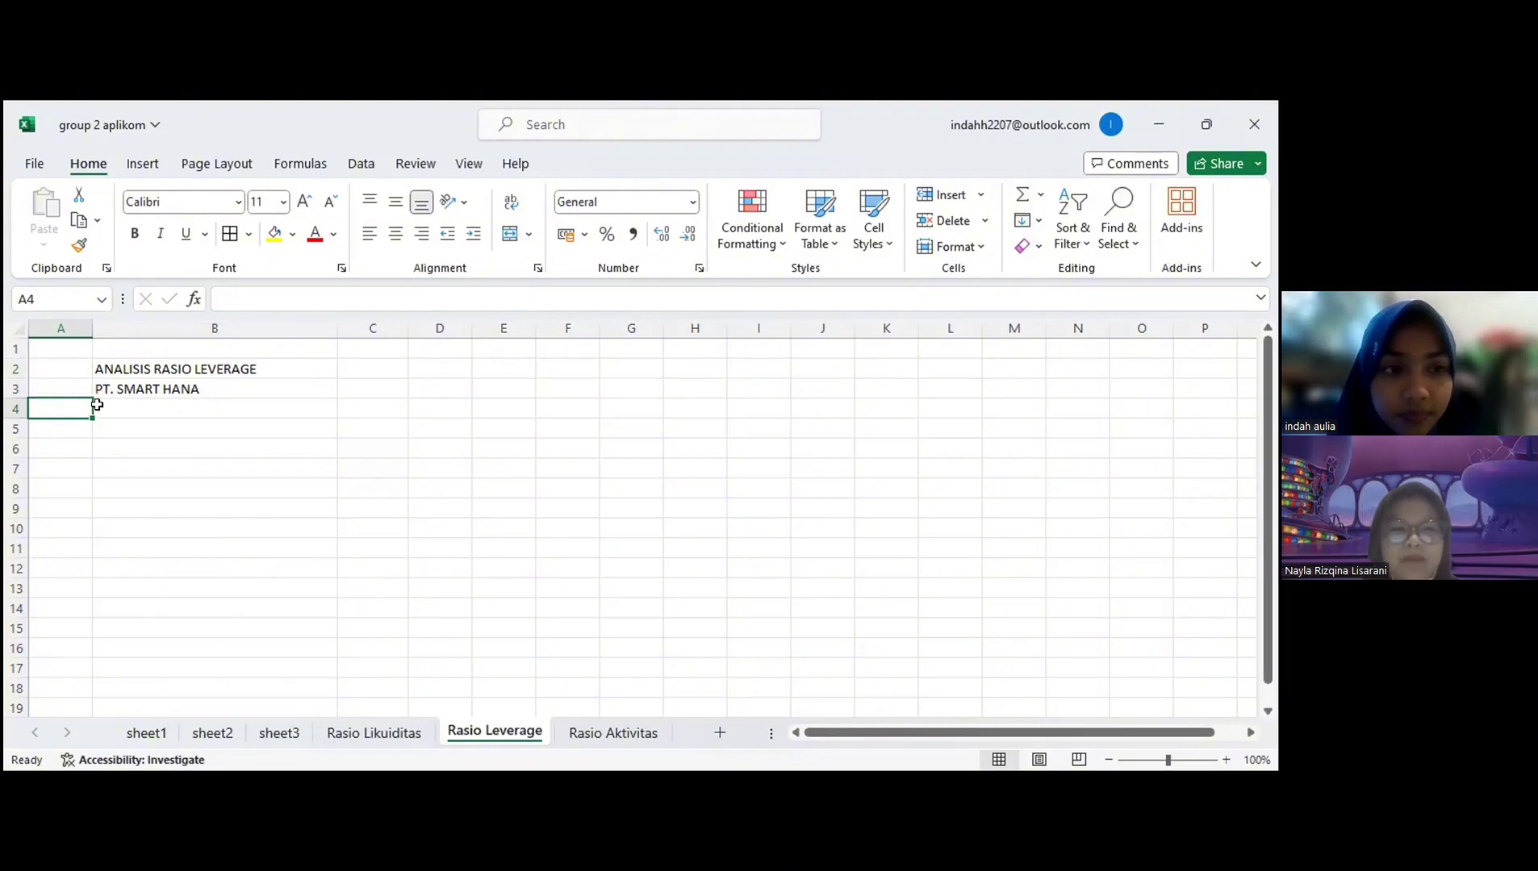
pyautogui.moveTo(83, 407); pyautogui.dragTo(555, 528)
pyautogui.click(231, 235)
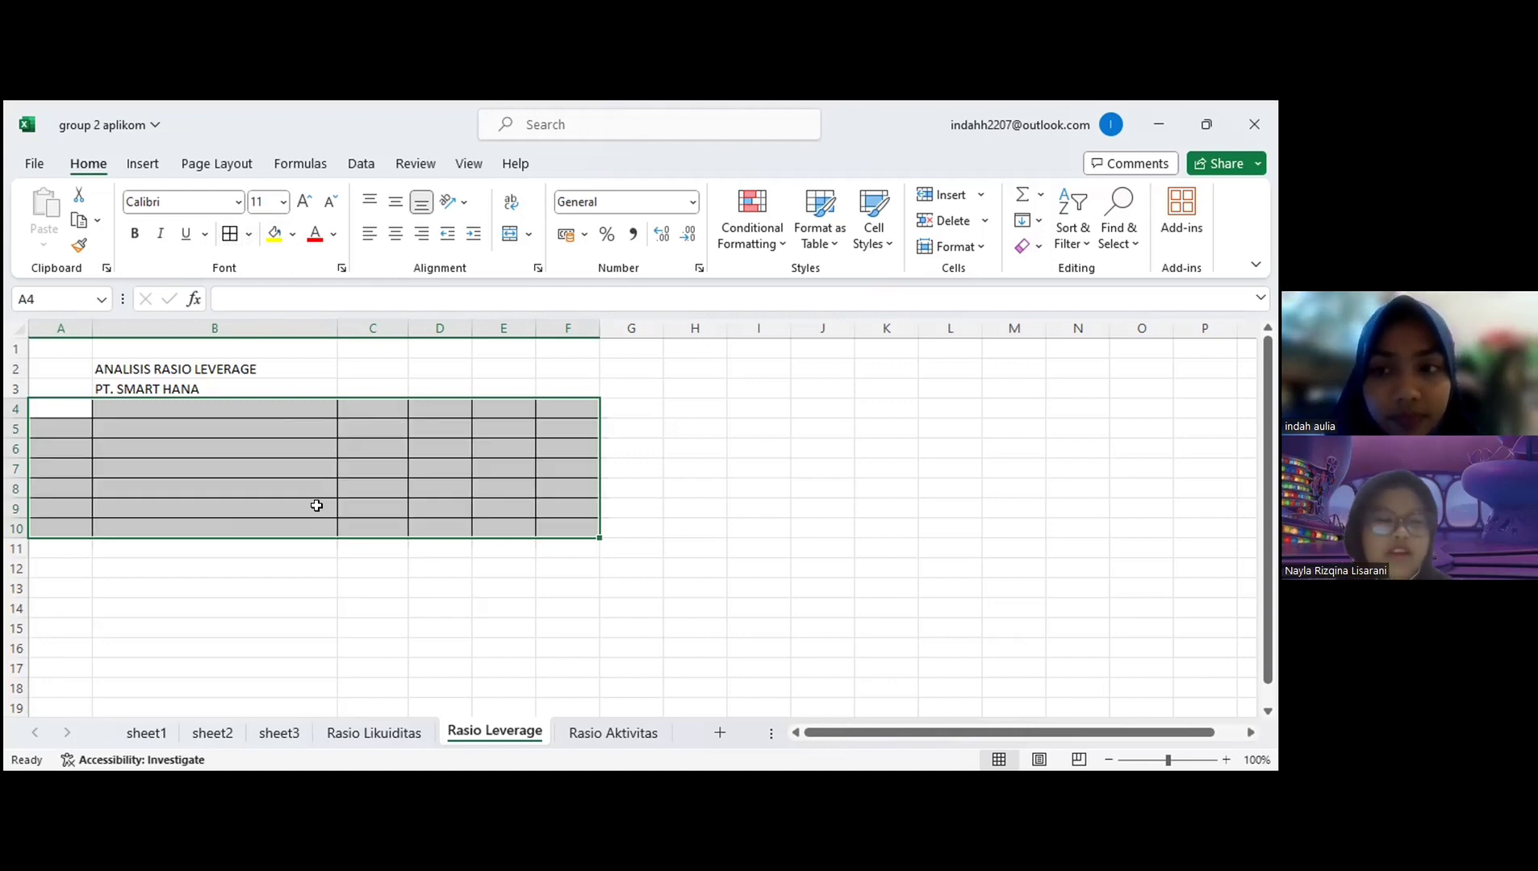
# Step: Enter the column headers NO, KETERANGAN, 2006, 2007, 2008 and 2009 across A4:F4
pyautogui.click(58, 405)
pyautogui.write('NO')
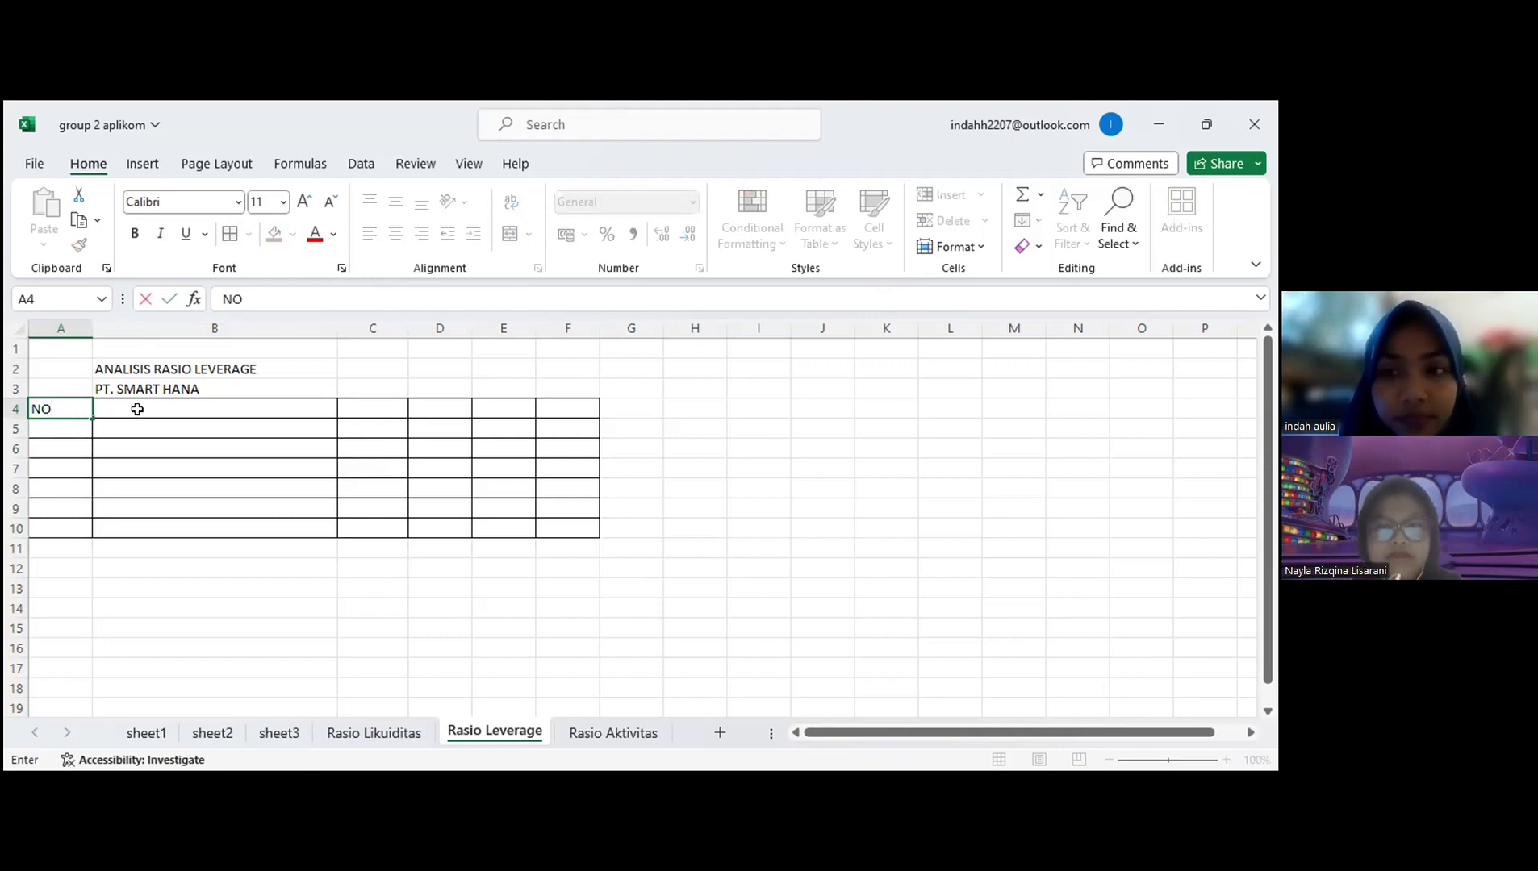
pyautogui.click(137, 409)
pyautogui.write('KETERANGAN')
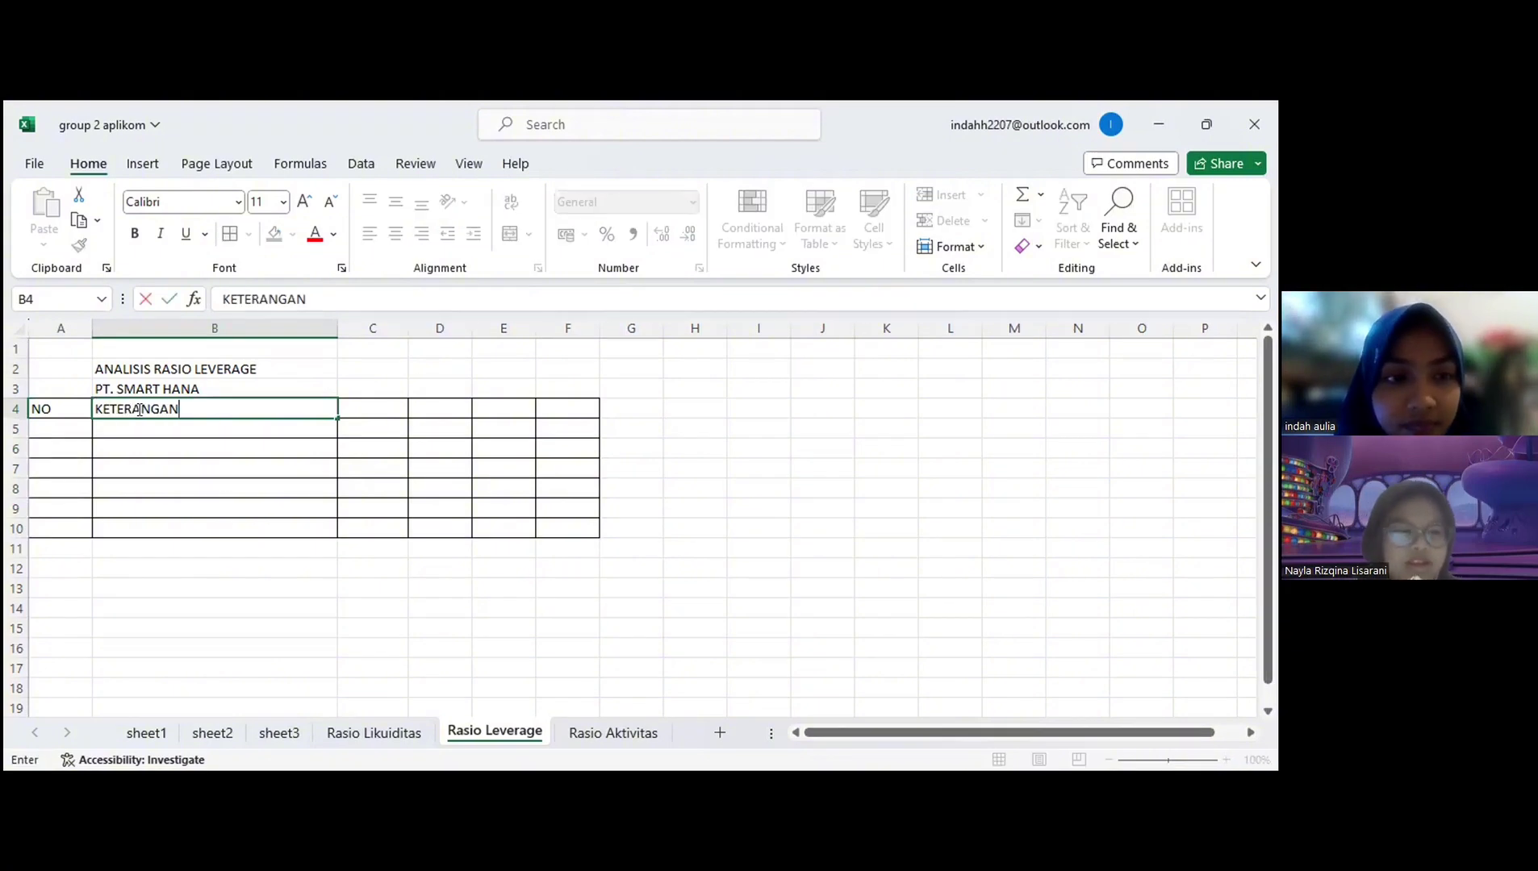
pyautogui.press('Tab')
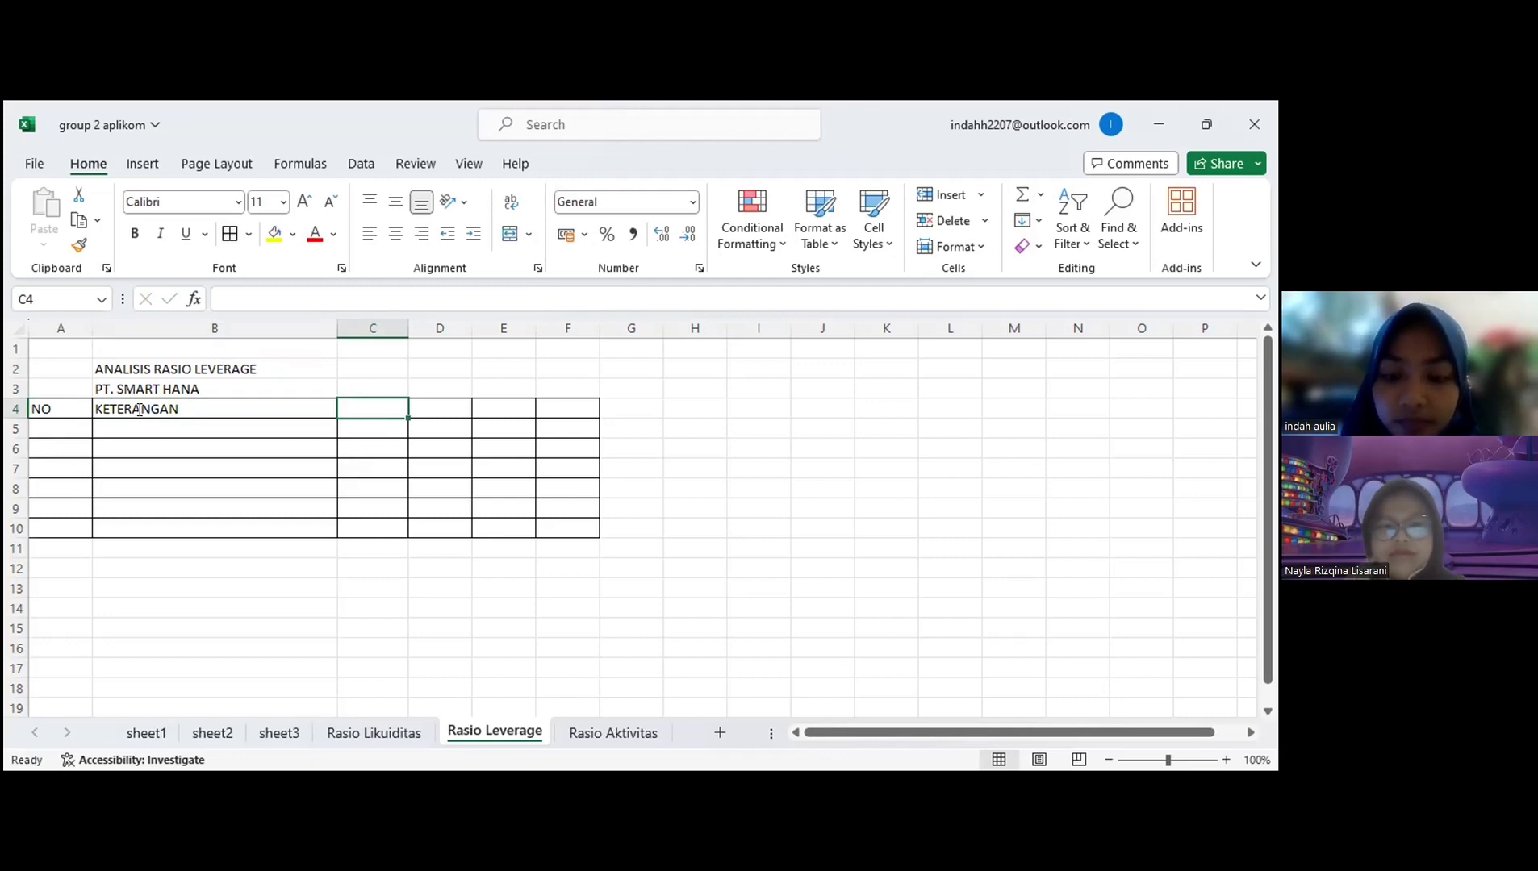
pyautogui.write('2006')
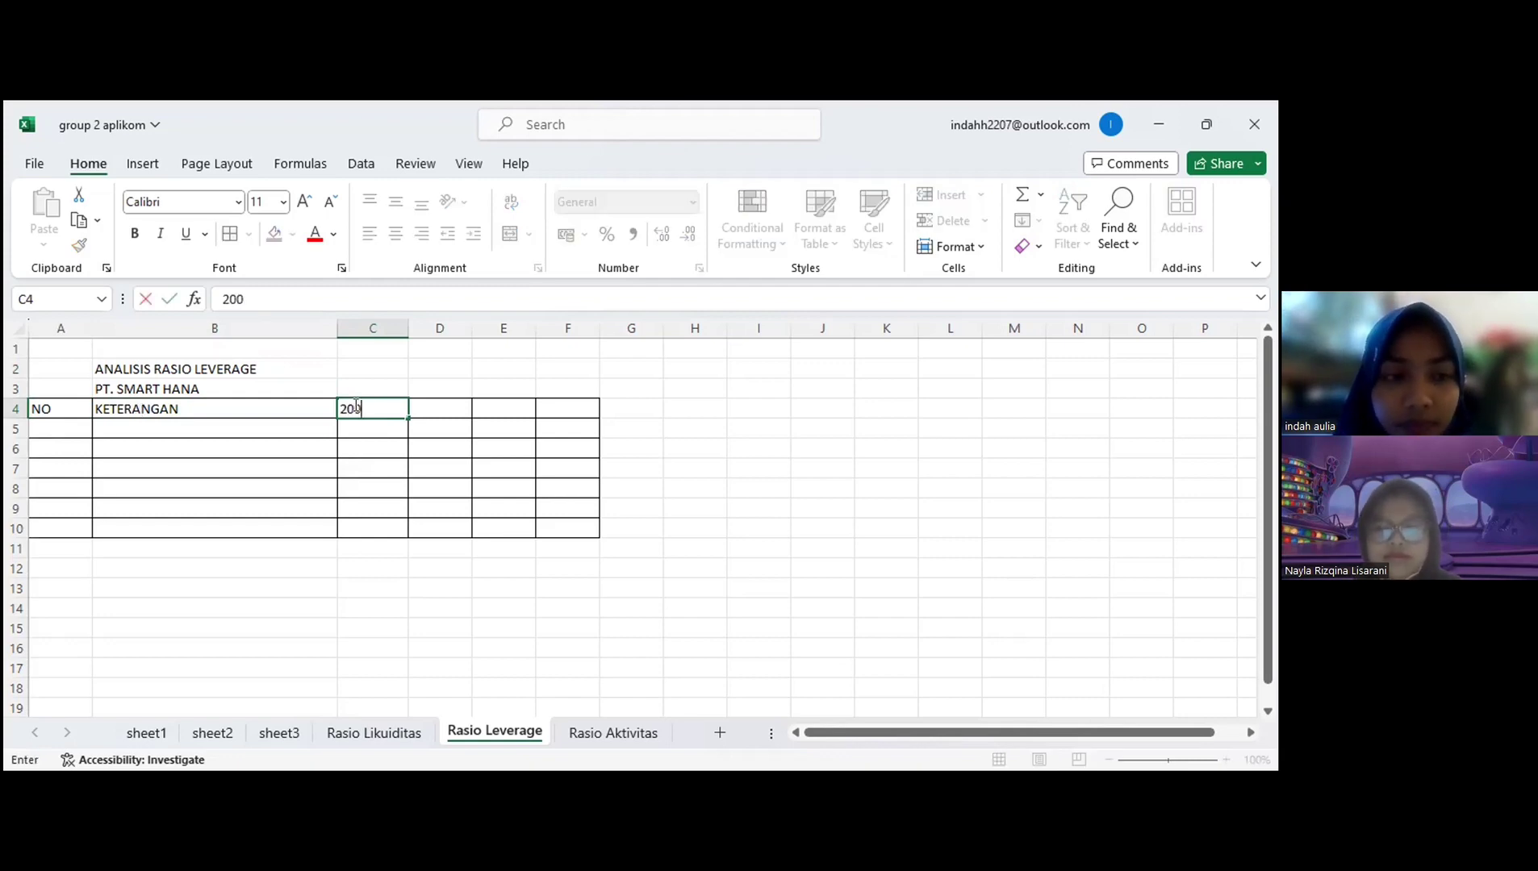
pyautogui.press('Tab')
pyautogui.write('2007')
pyautogui.press('Tab')
pyautogui.write('2008')
pyautogui.press('Tab')
pyautogui.write('2009')
# Step: Number the table rows 1 to 6 under NO in A5:A10
pyautogui.click(62, 428)
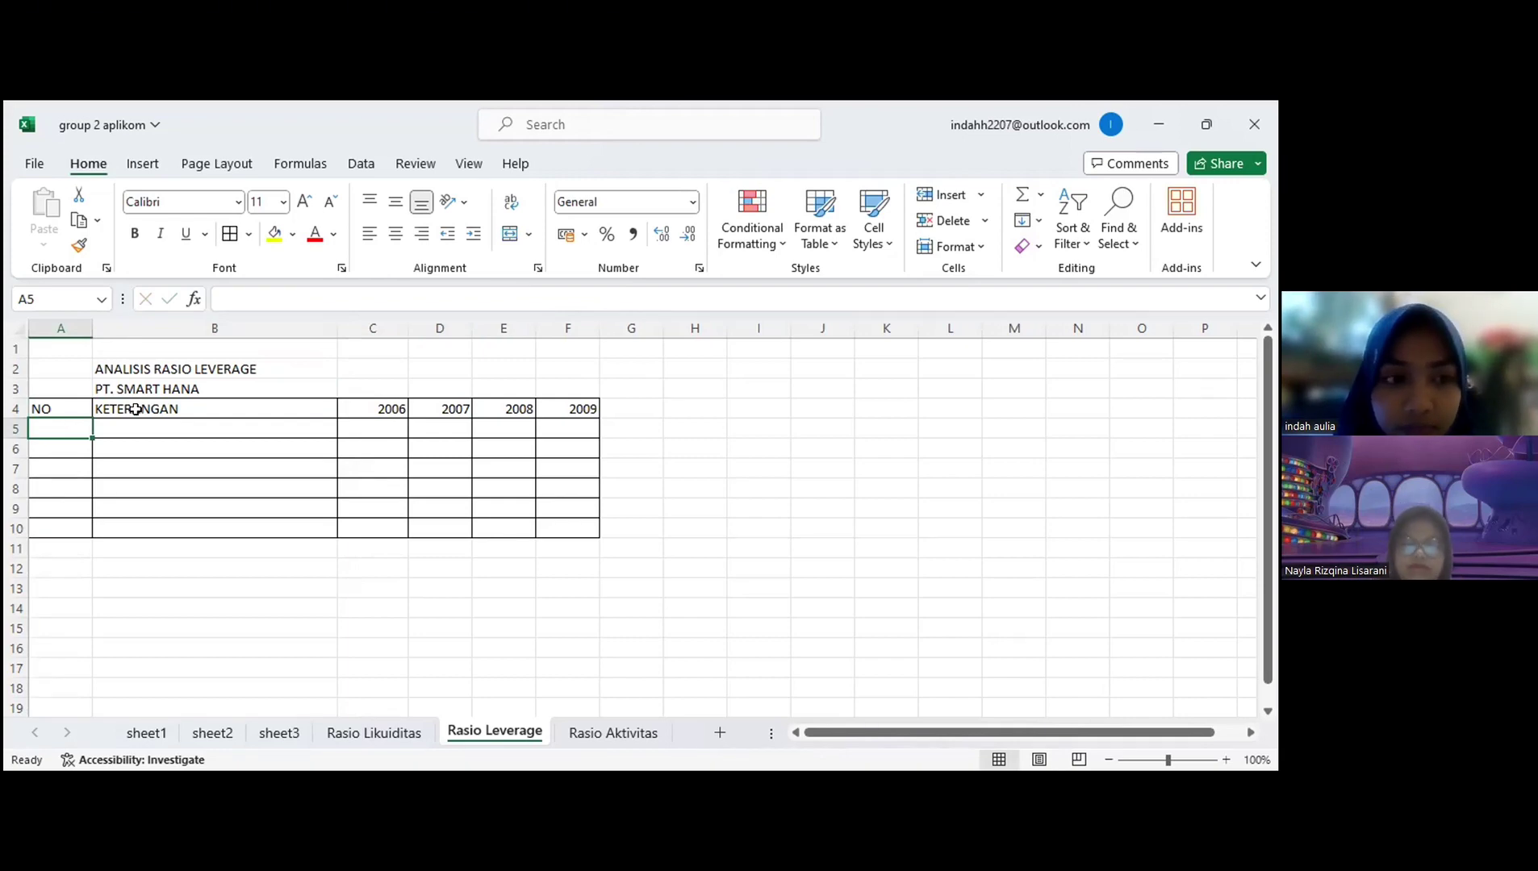
pyautogui.write('1')
pyautogui.press('Return')
pyautogui.write('2')
pyautogui.press('Return')
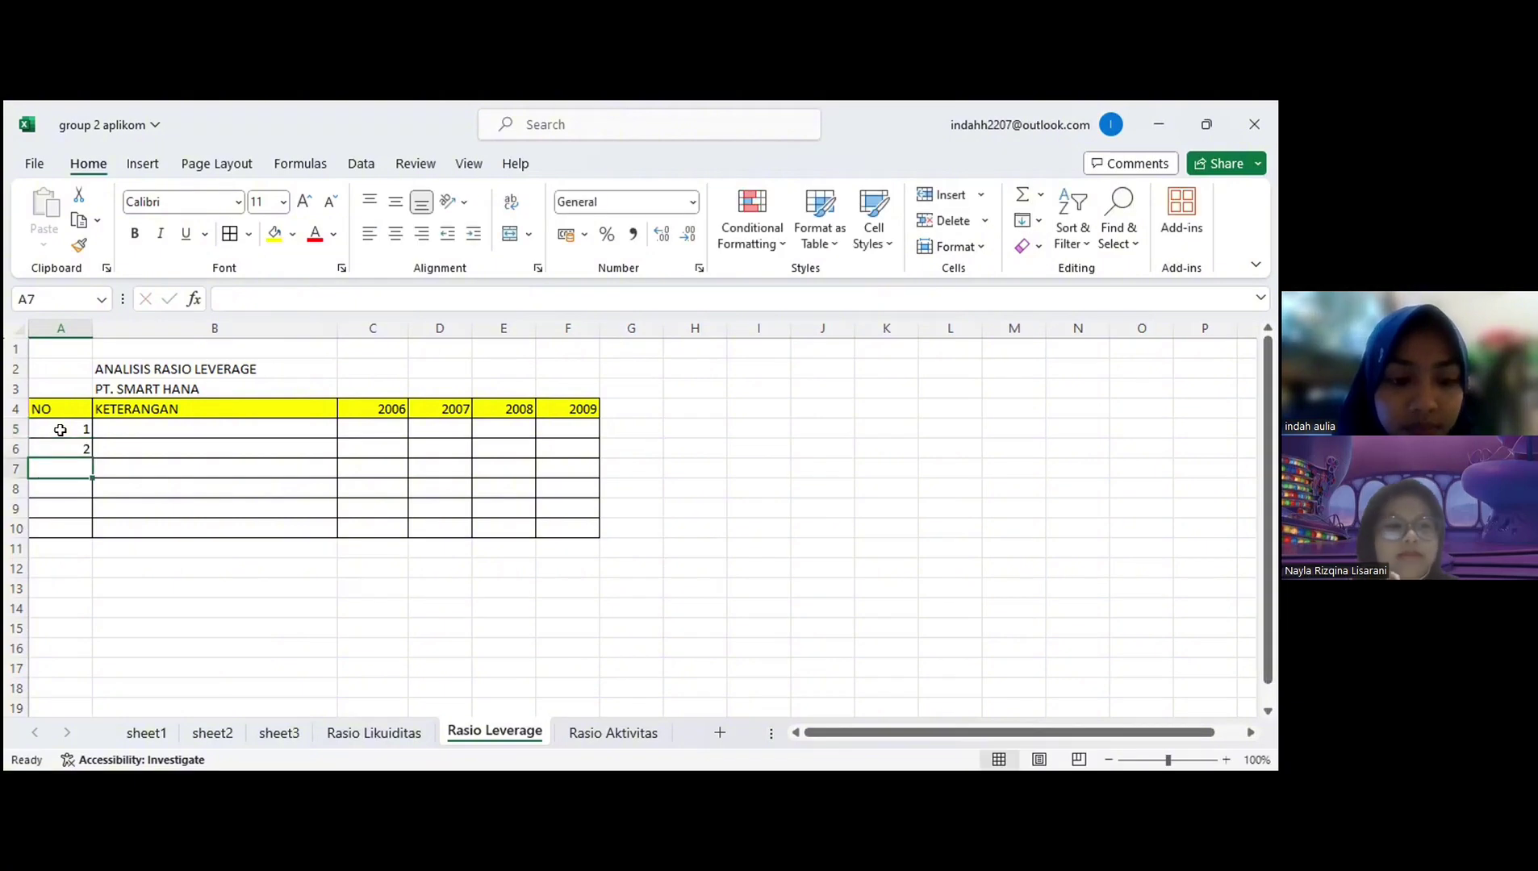
pyautogui.write('3')
pyautogui.press('Return')
pyautogui.write('4')
pyautogui.press('Return')
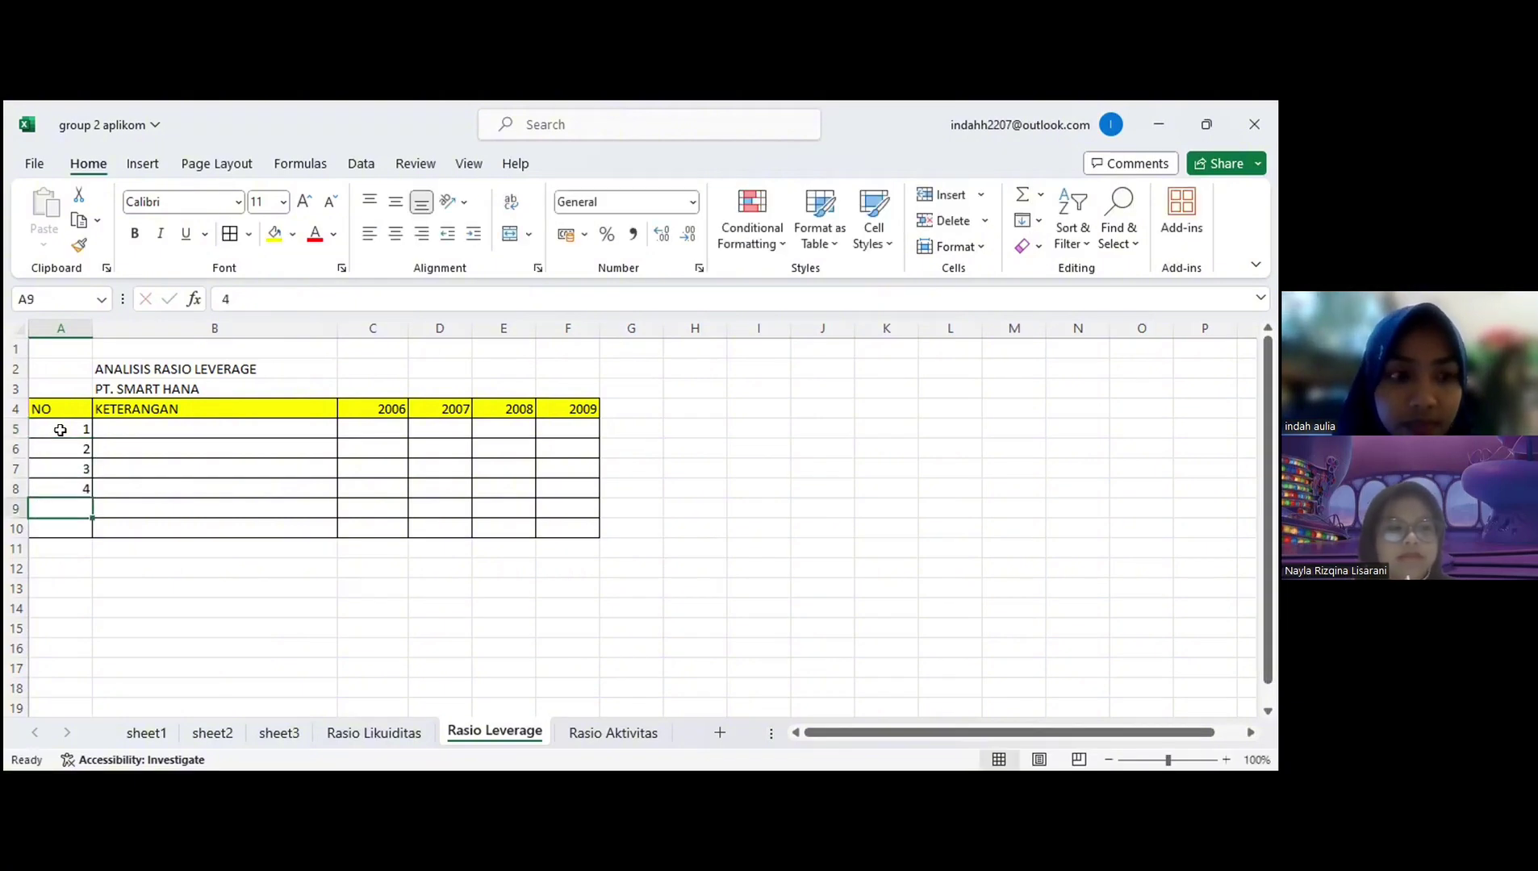
pyautogui.write('5')
pyautogui.press('Return')
pyautogui.write('6')
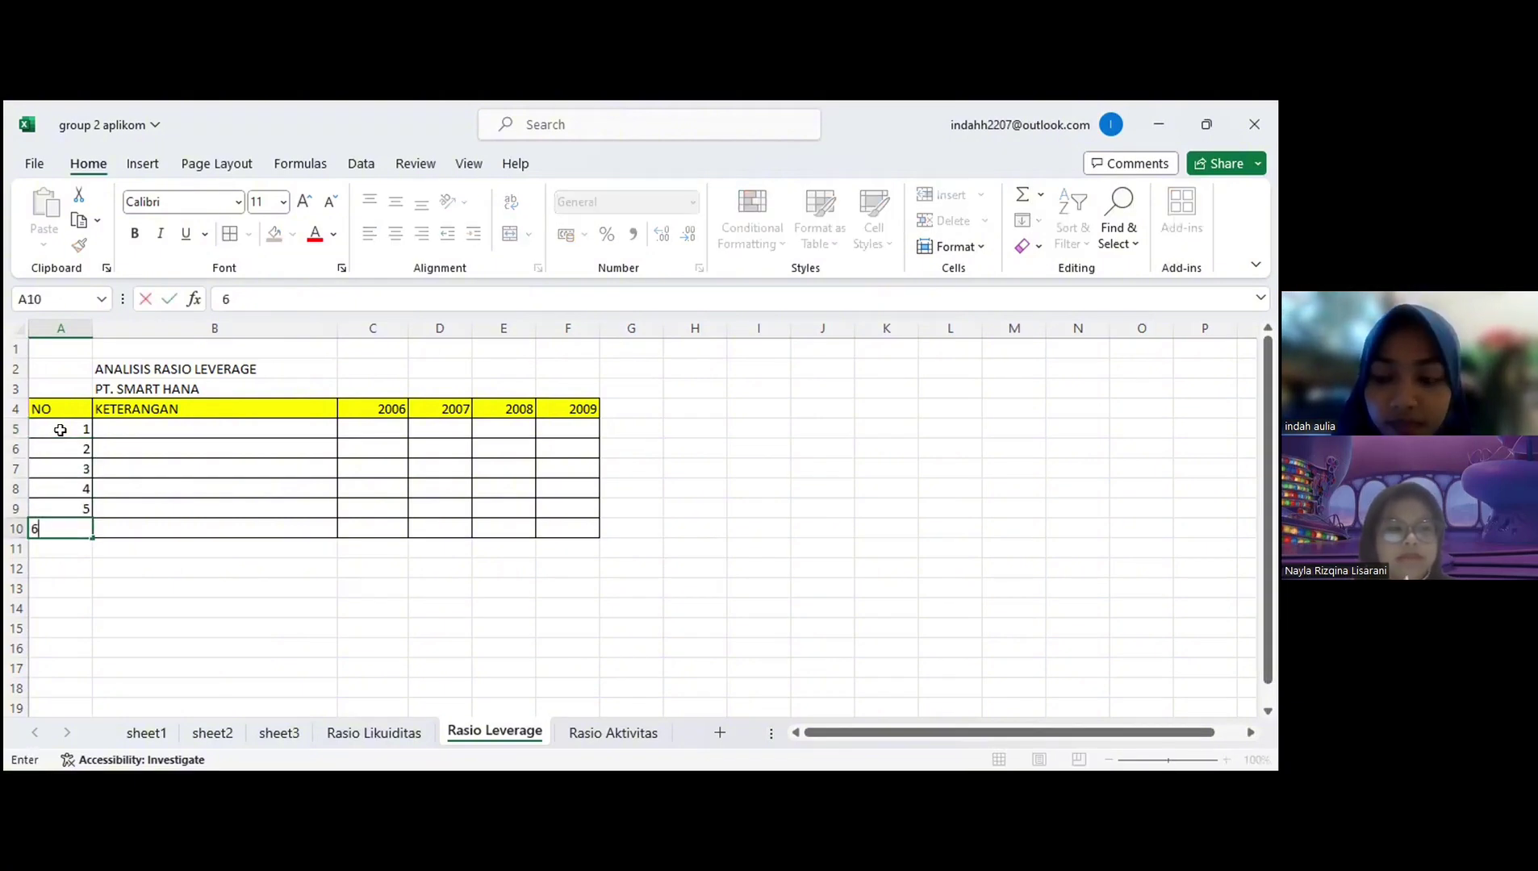
pyautogui.press('Return')
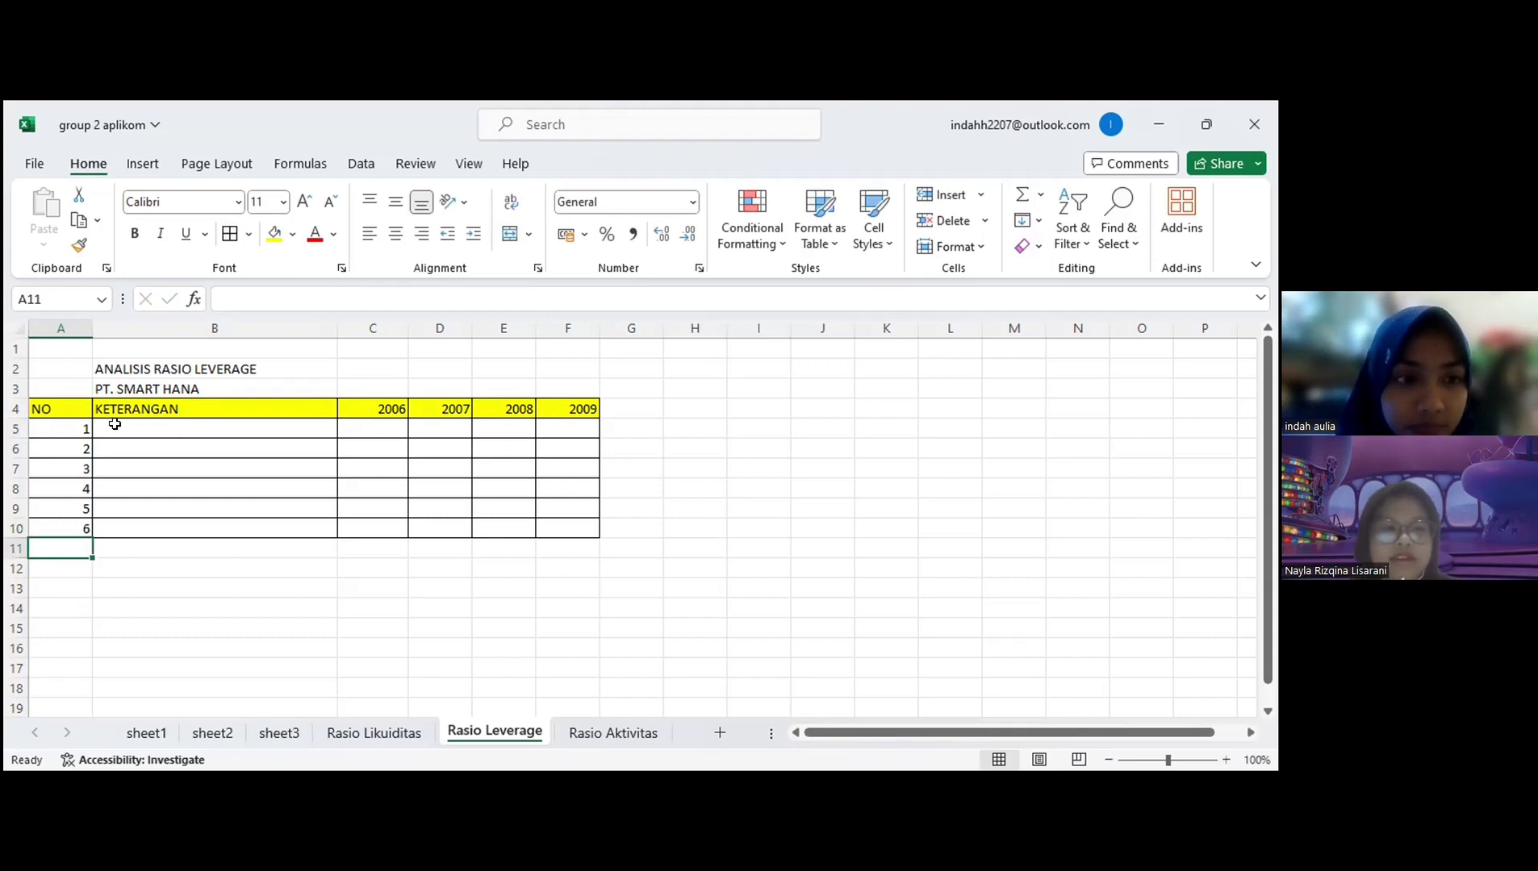
# Step: Enter the labels DEBT RATIO in B5 and TOTAL DEBT TO EQUITY RATIO in B6
pyautogui.click(114, 424)
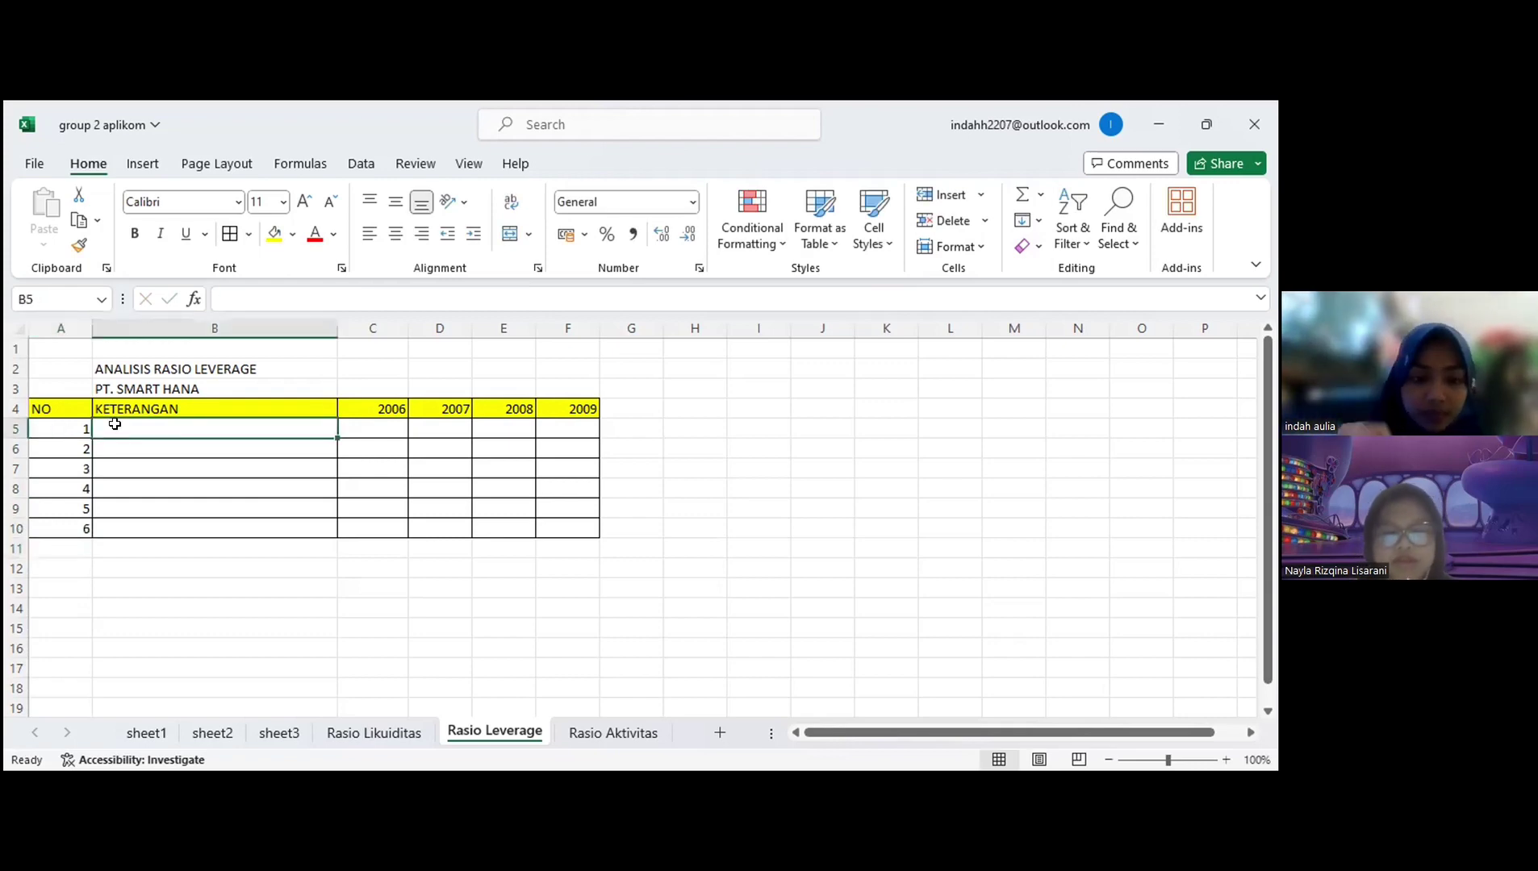
pyautogui.write('DEBT RATIO')
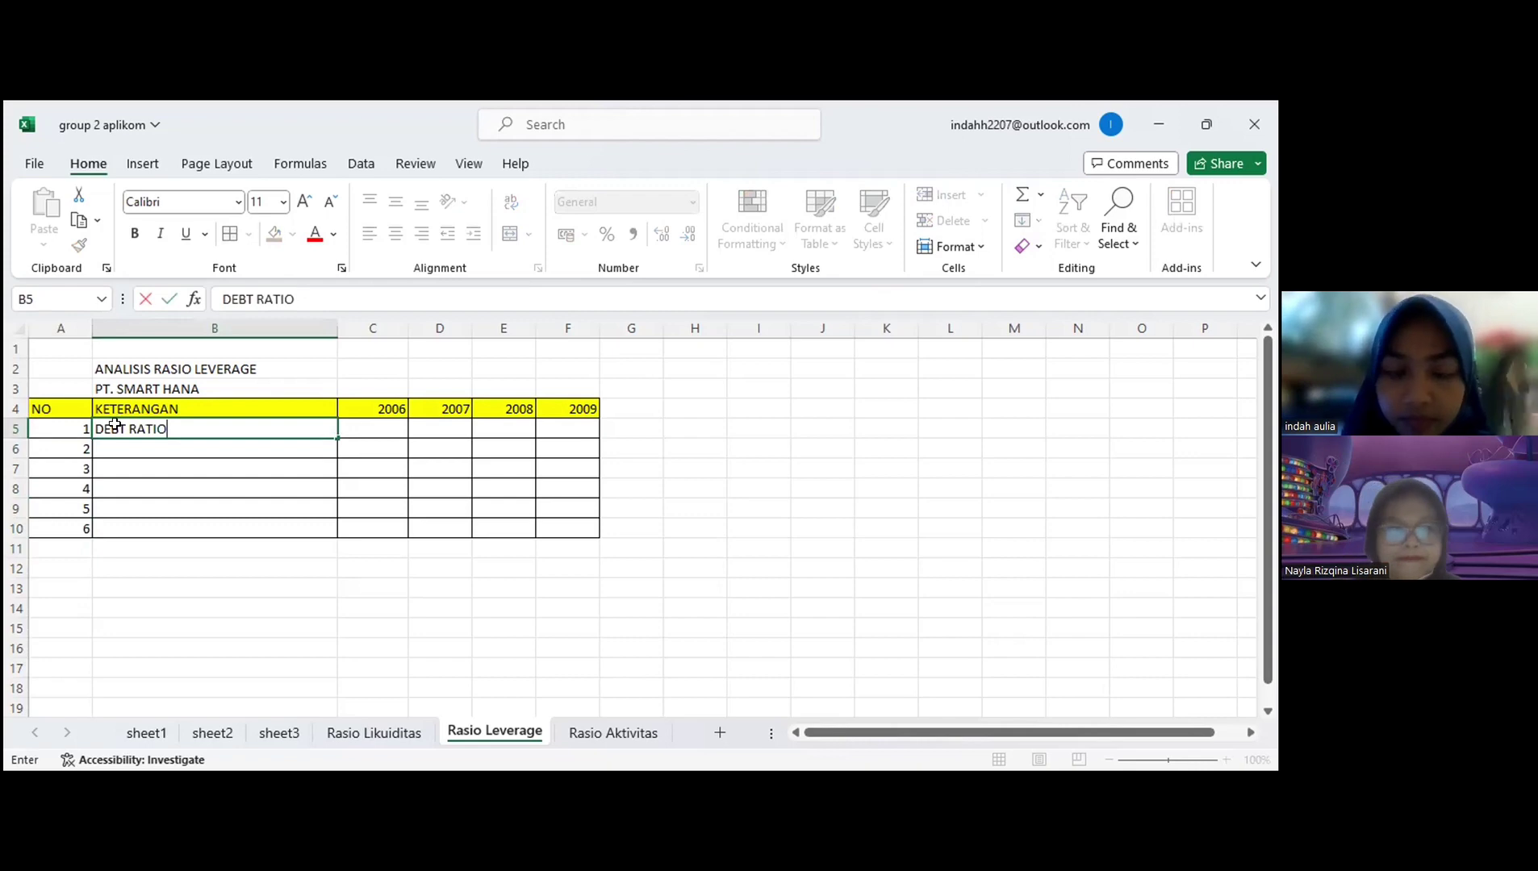
pyautogui.press('Return')
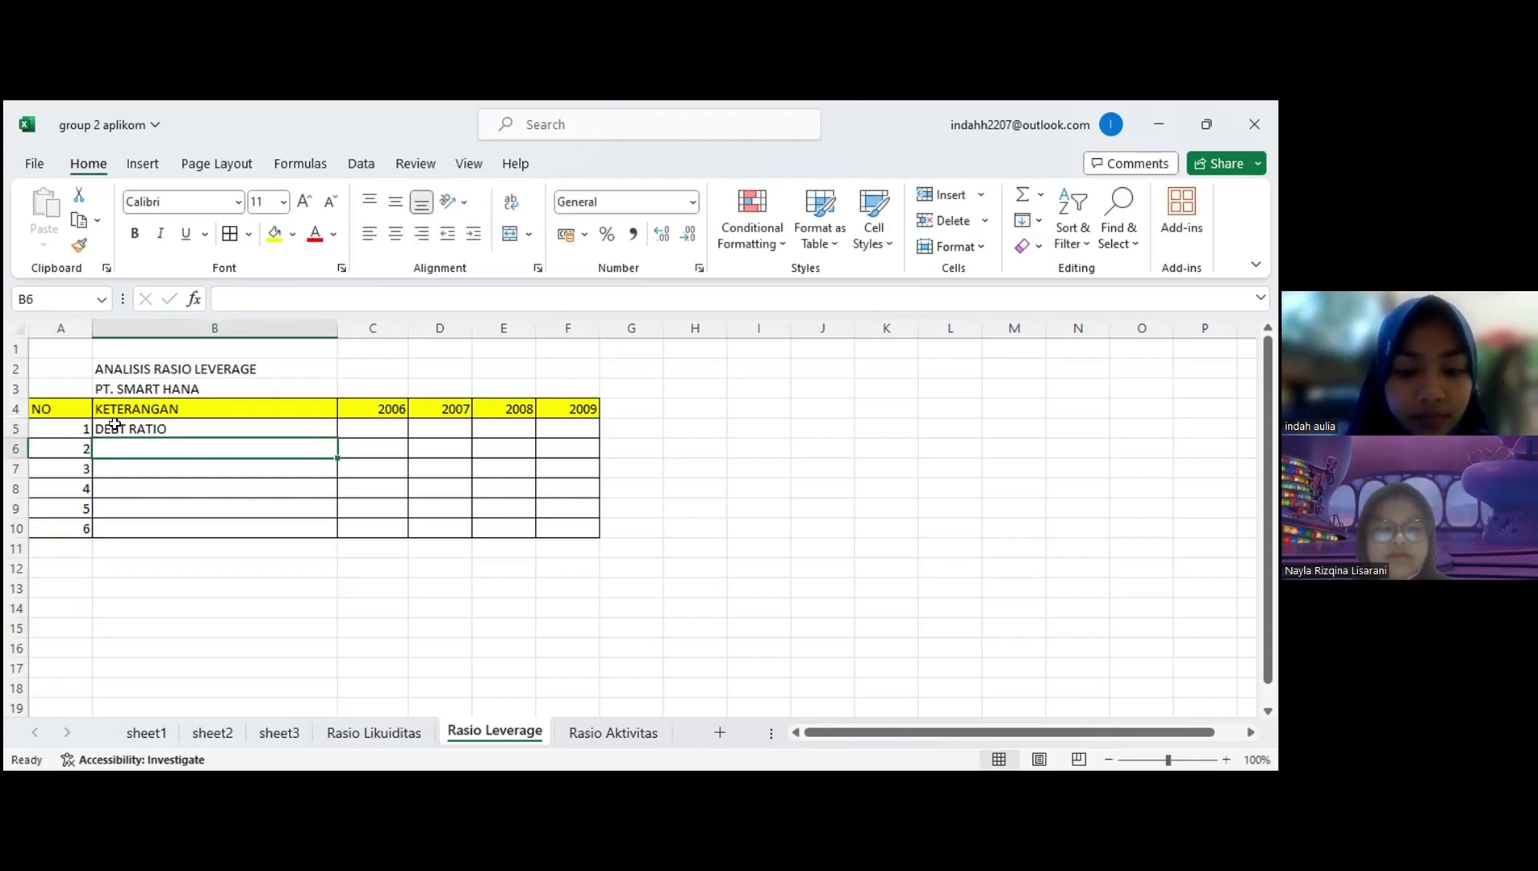
pyautogui.write('TOTAL DEBT TO EQ')
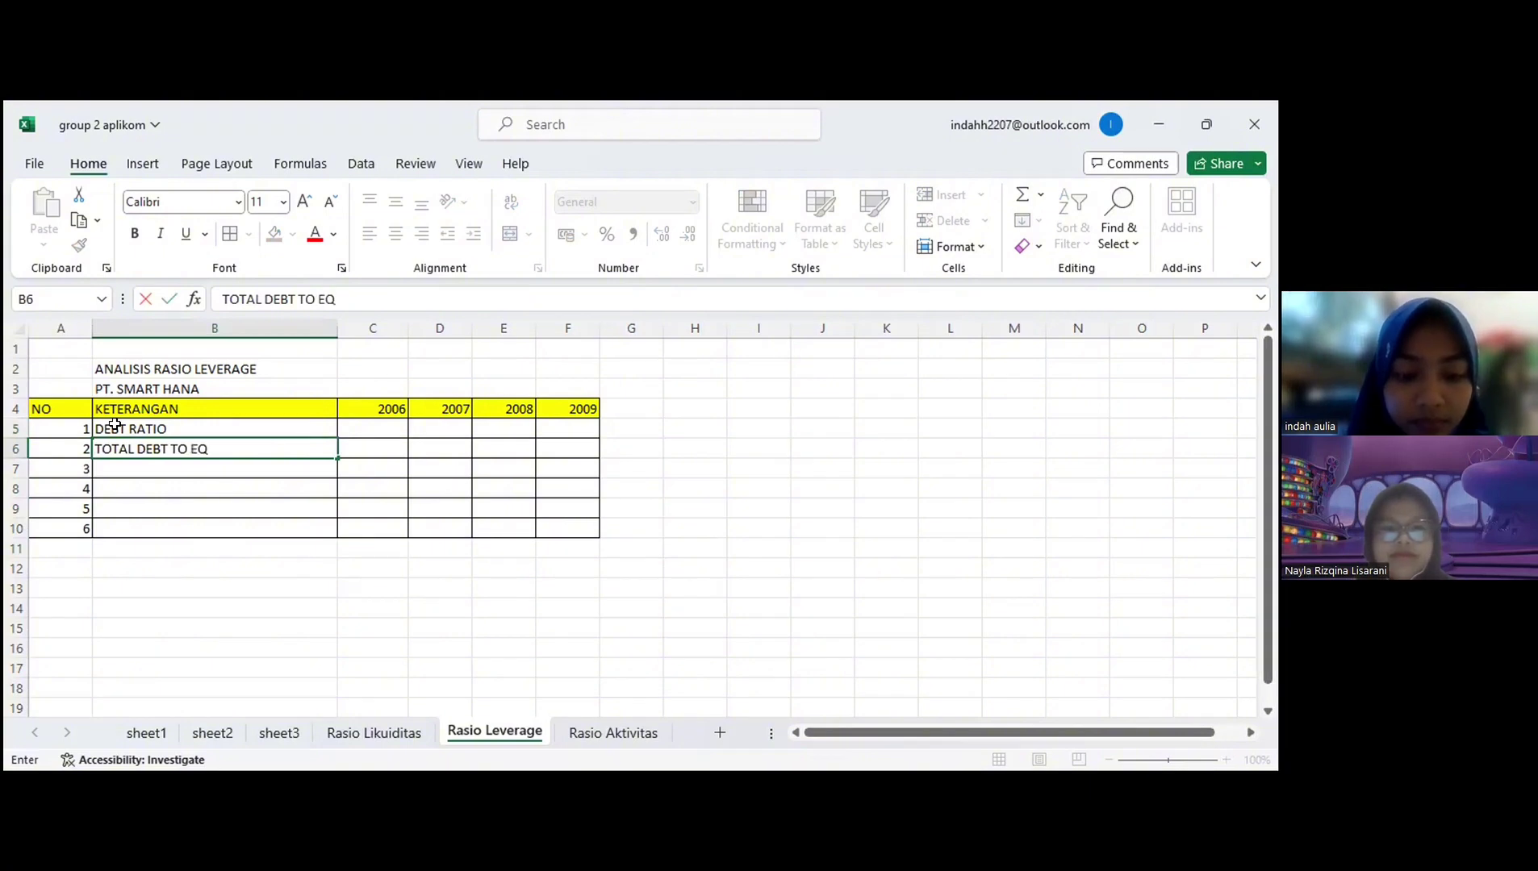
pyautogui.write('UIT')
pyautogui.press('BackSpace')
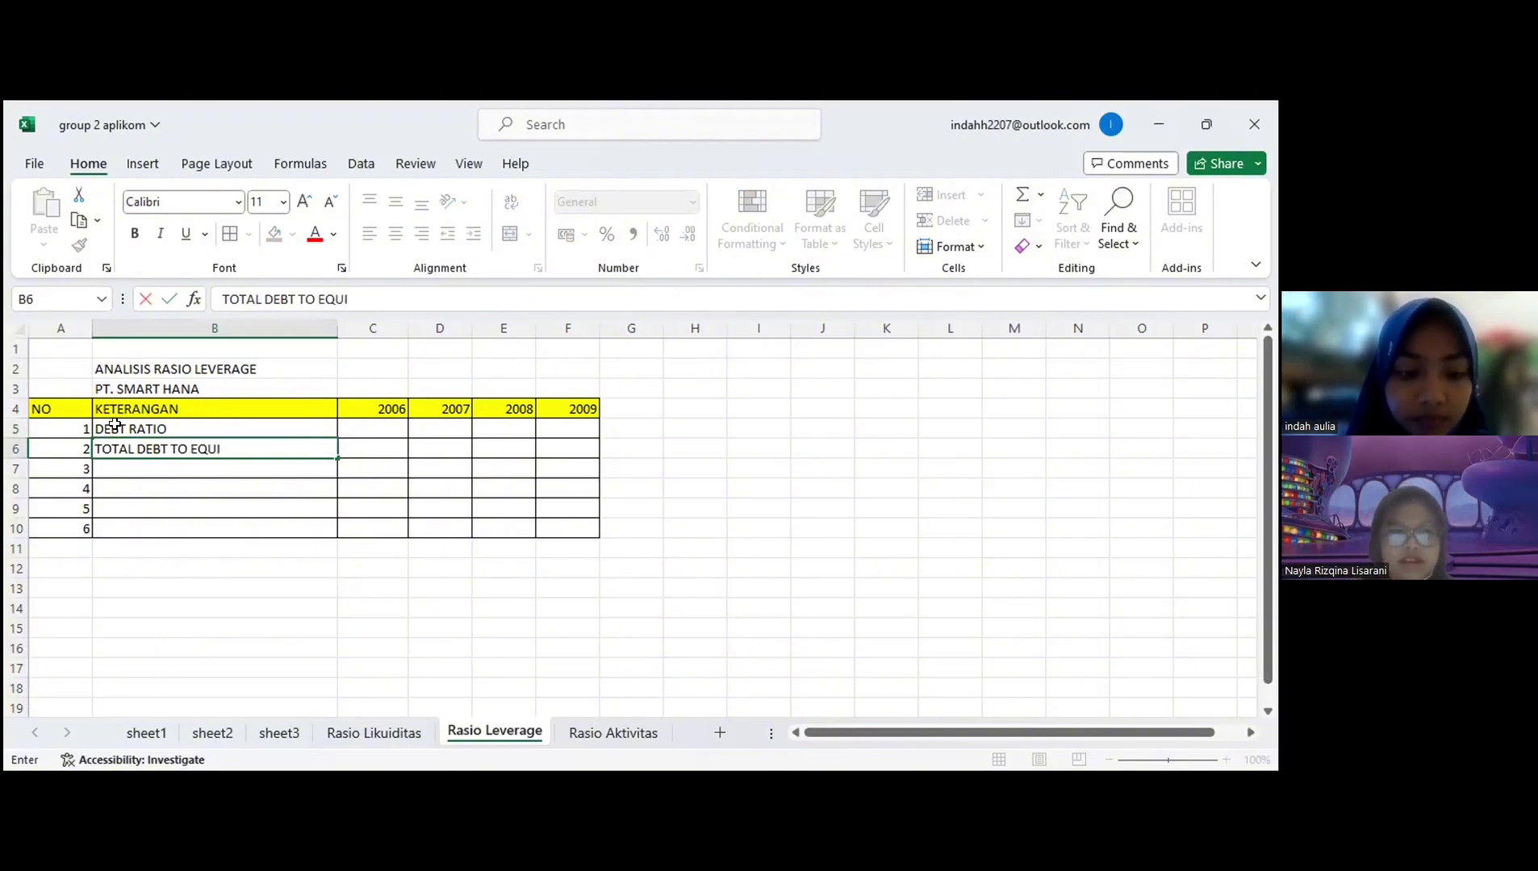
pyautogui.write('TY RATIO')
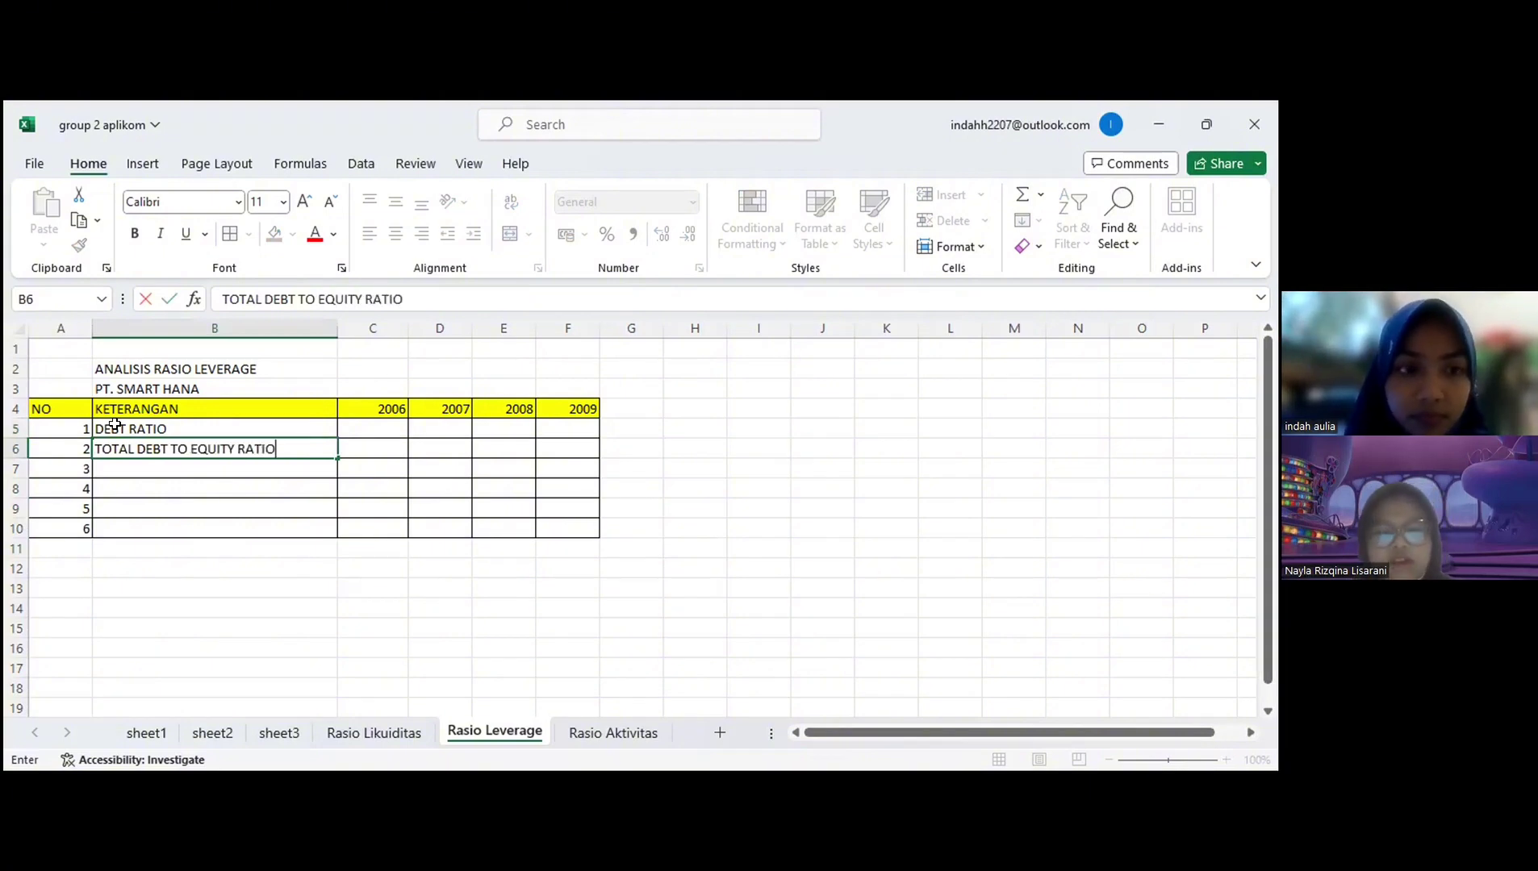
pyautogui.press('Return')
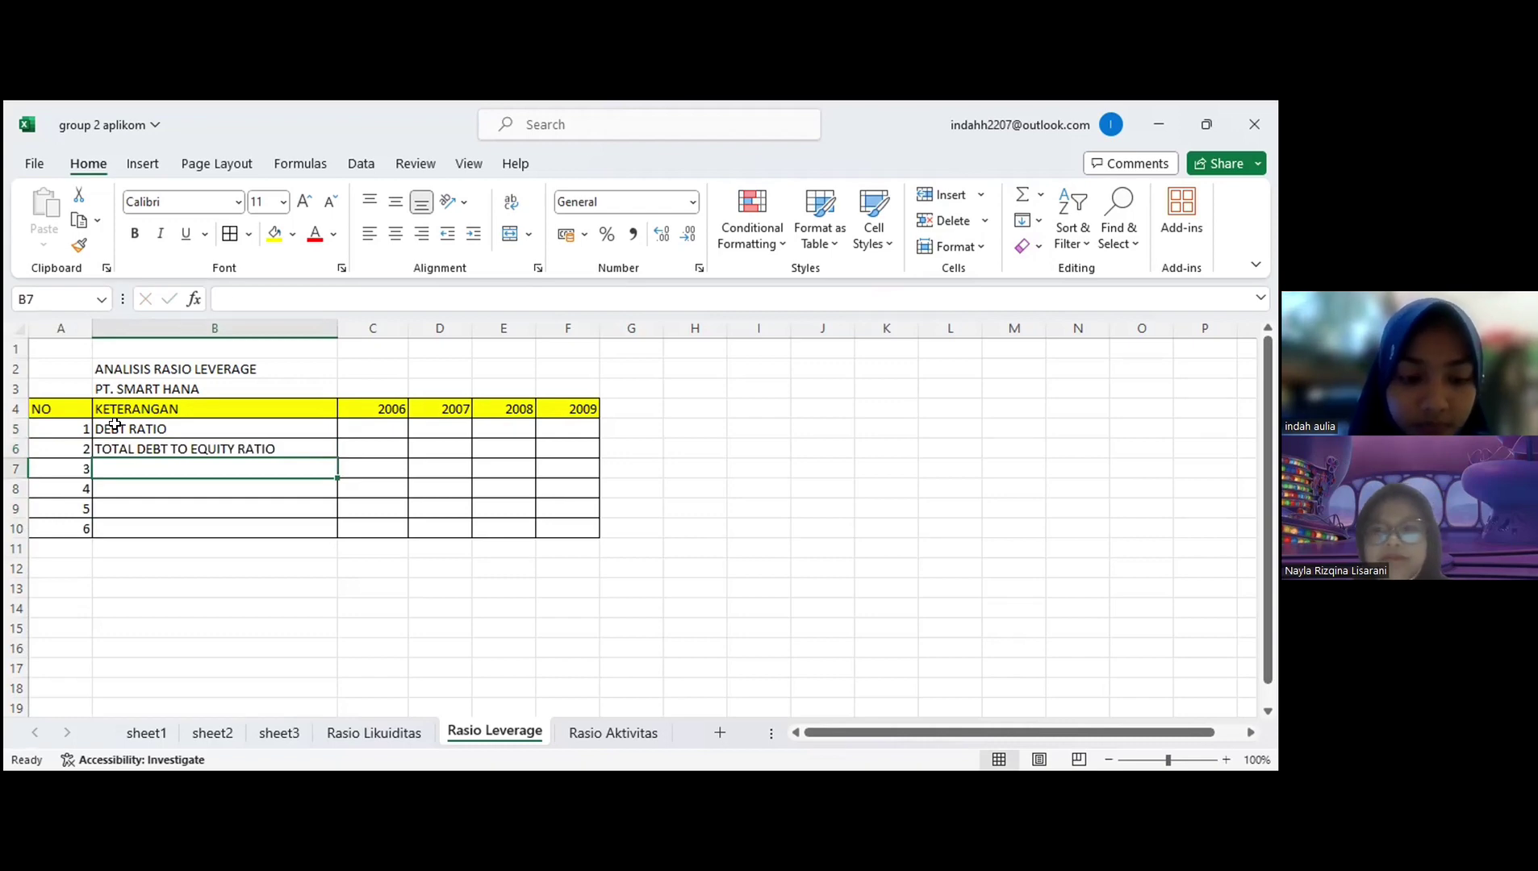
# Step: Enter the labels TIME INTEREST EARNED in B7 and FIXES CHARGE COVERAGE in B8
pyautogui.write('TIME INTERES')
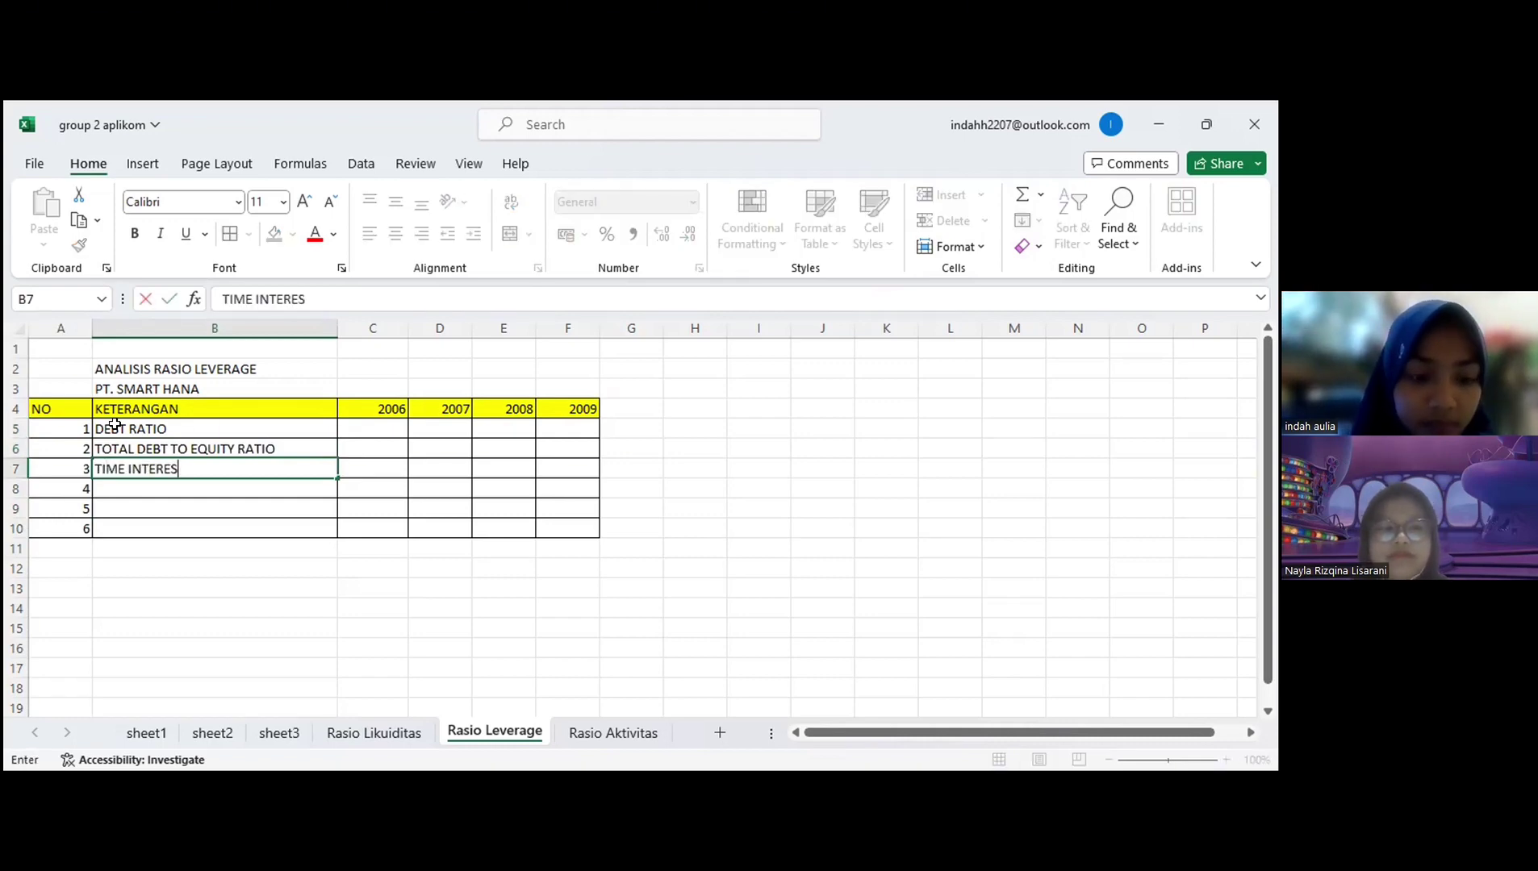
pyautogui.write('T EARNED')
pyautogui.press('Return')
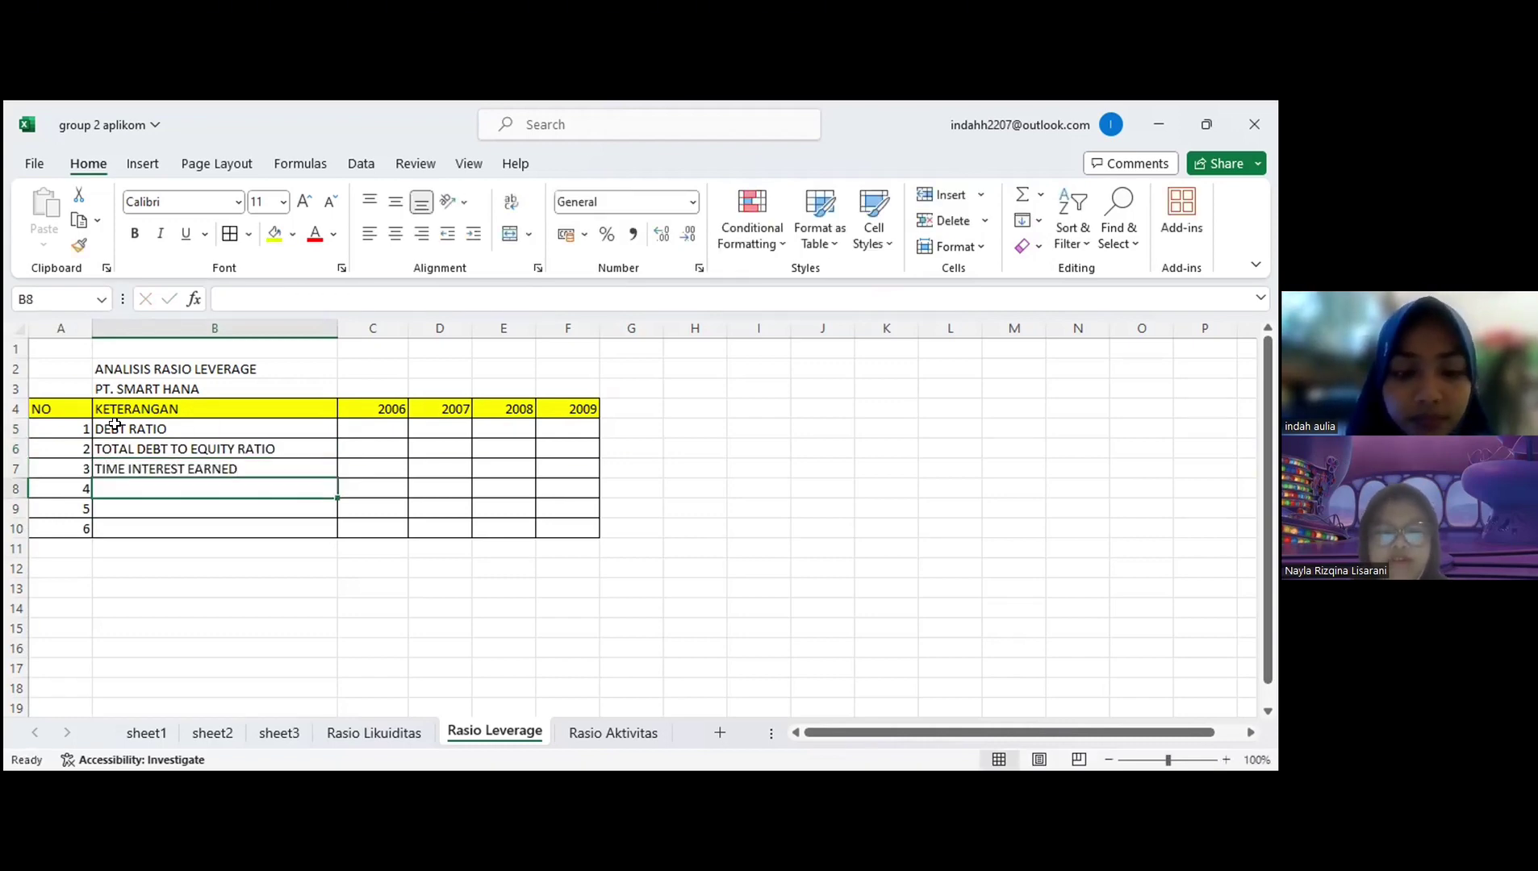
pyautogui.write('FIXE')
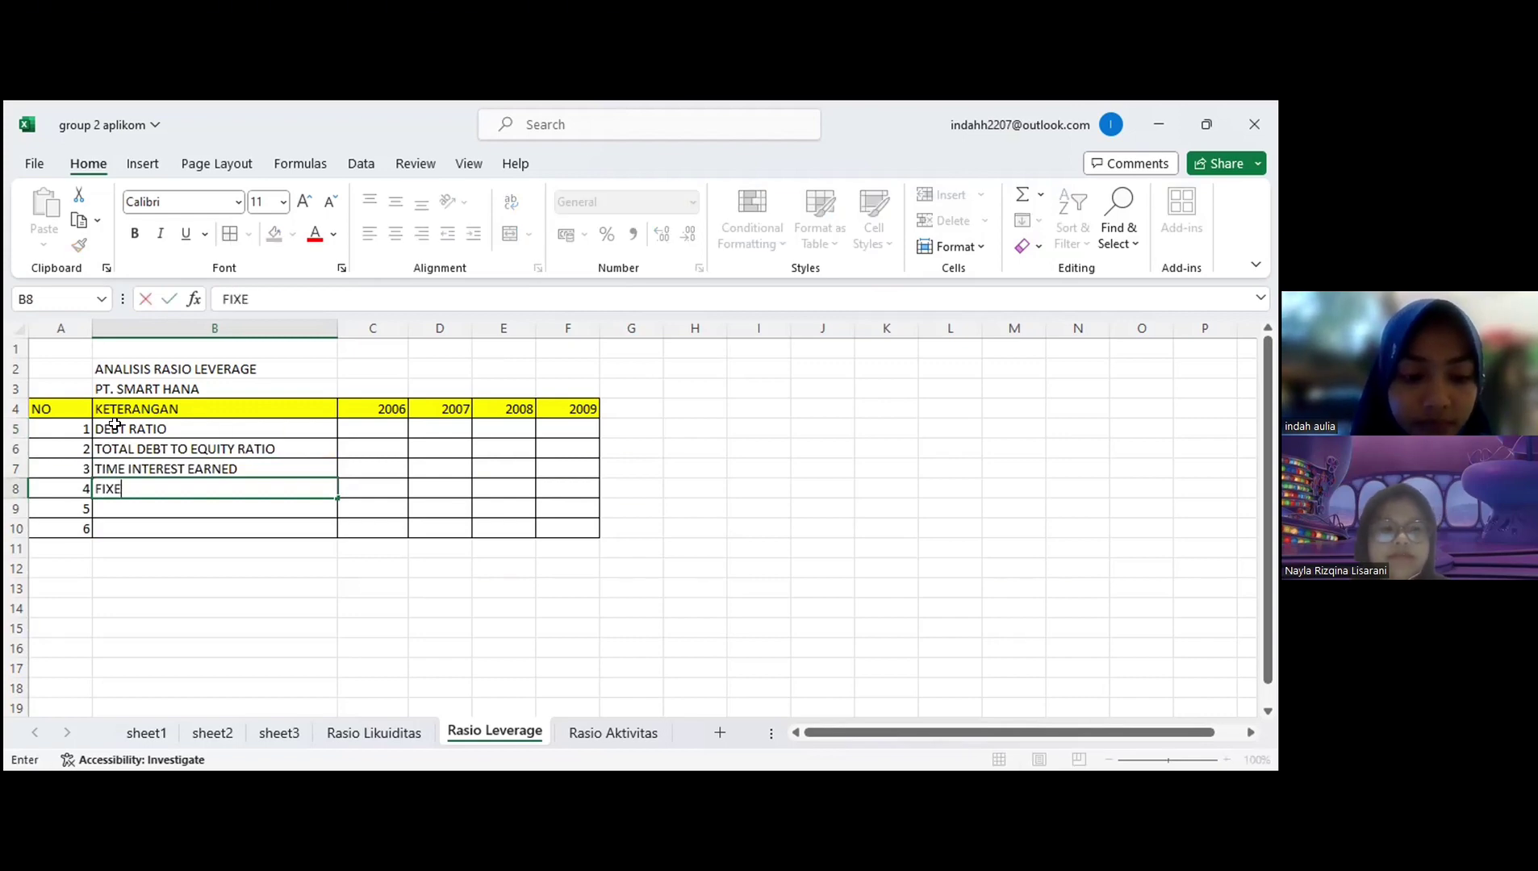
pyautogui.write('S CHARGE COVERAGE')
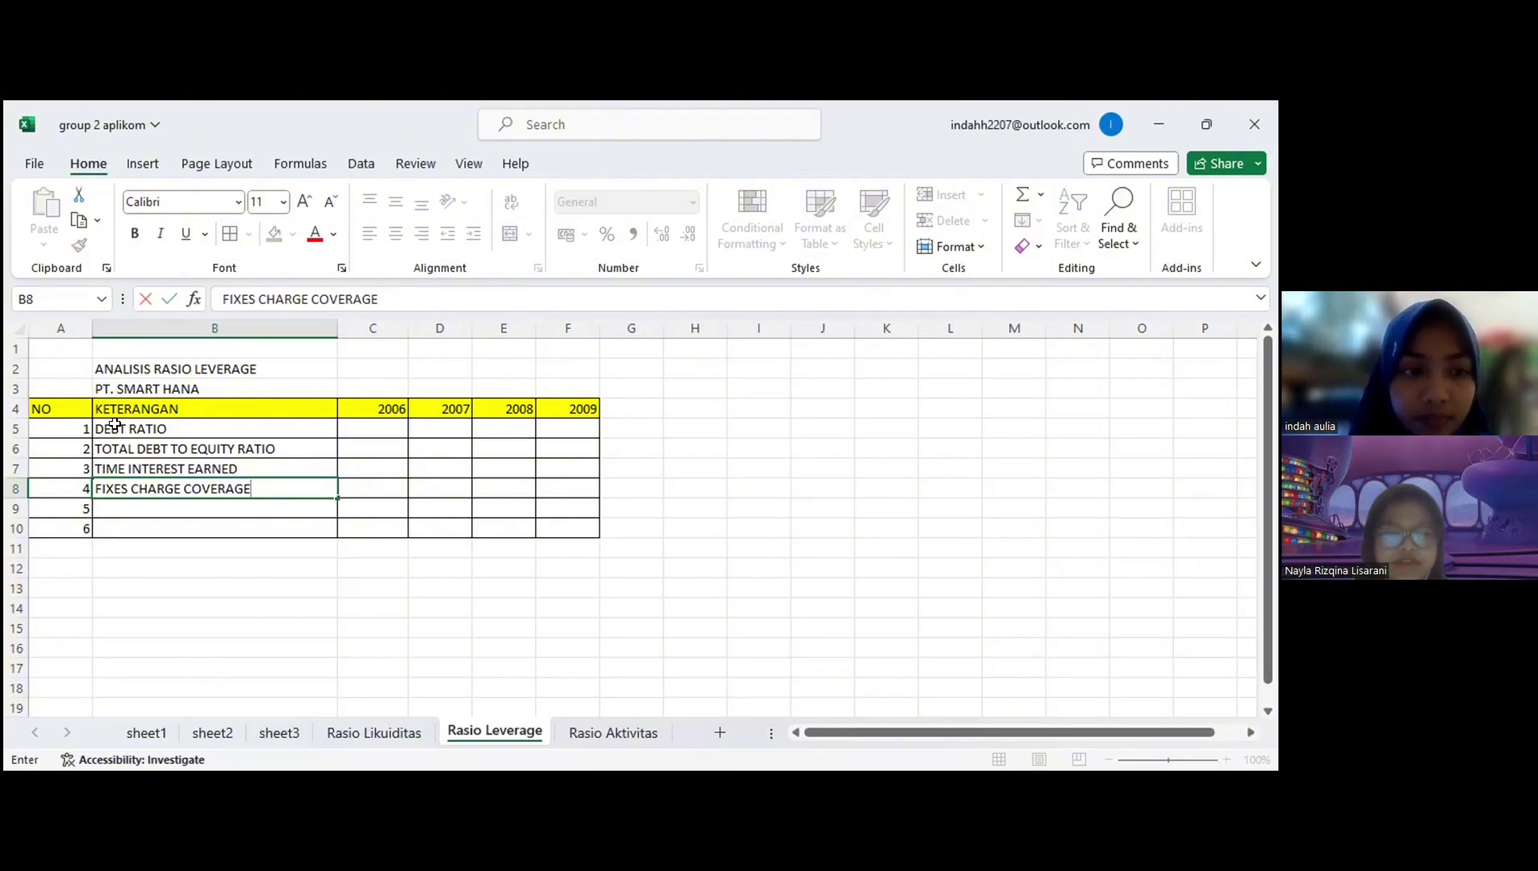
pyautogui.press('Return')
# Step: Enter the labels DEBT SERVICE COVERAGE in B9 and LONG TERM DEBT TO EQUITY RATIO in B10
pyautogui.write('DEBT S')
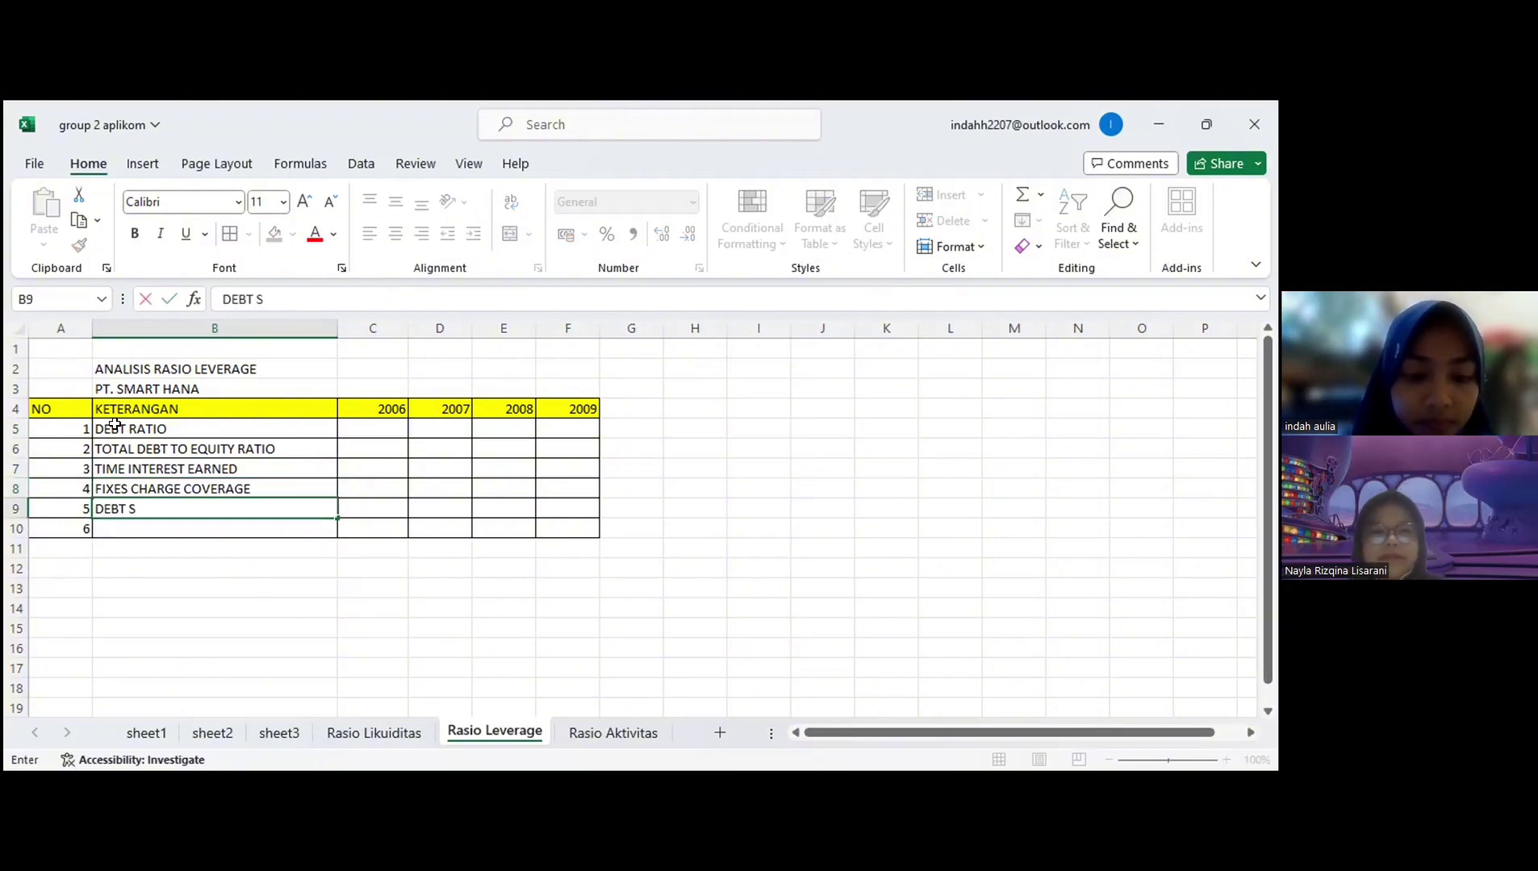
pyautogui.write('ERVICE COVERAGE')
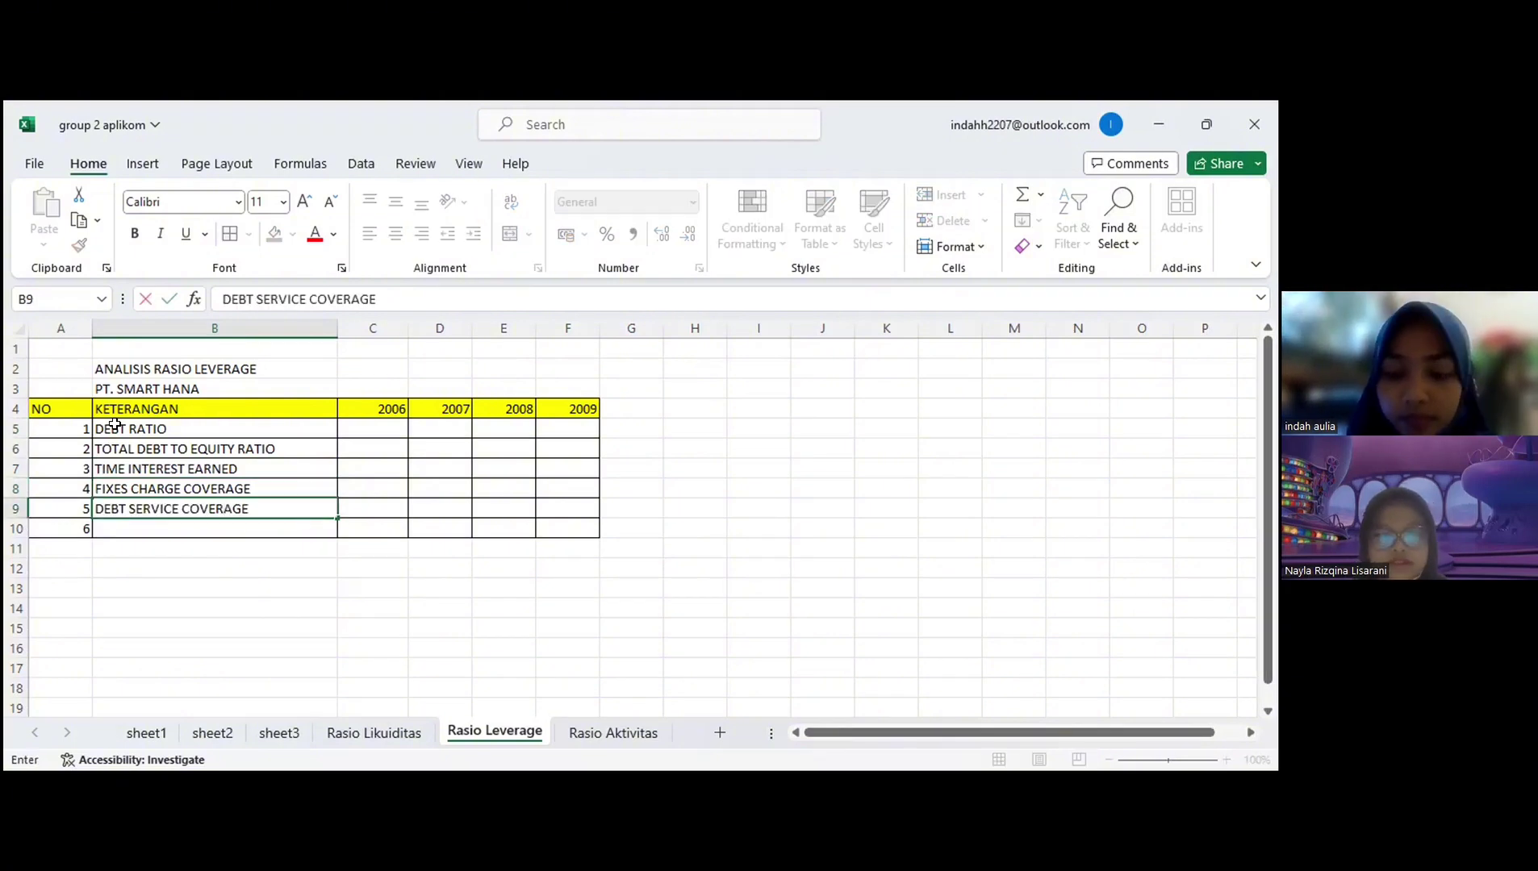
pyautogui.press('Return')
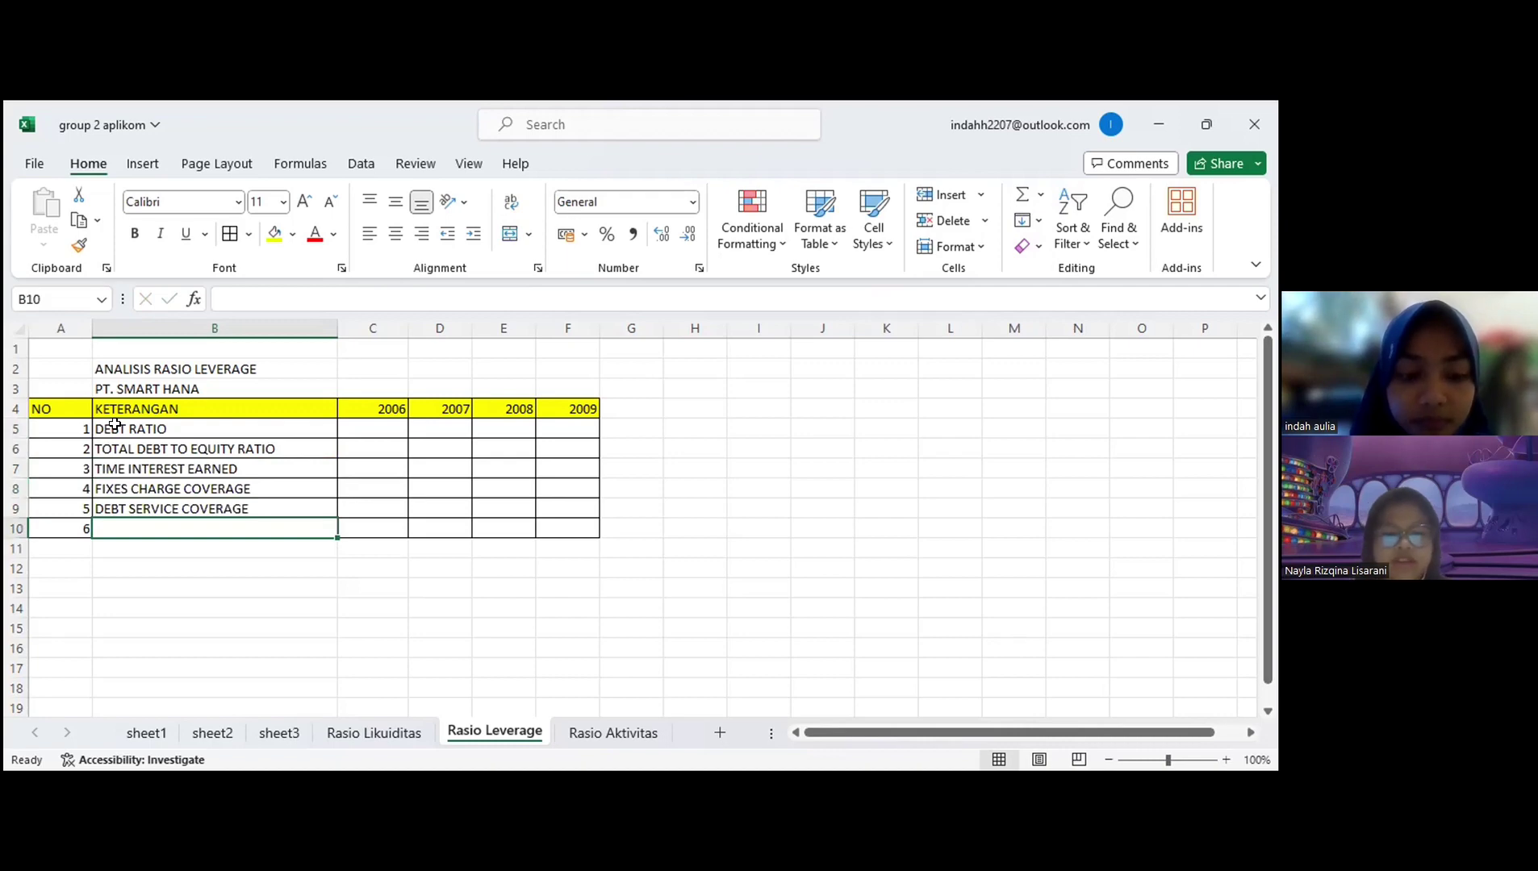
pyautogui.write('LON')
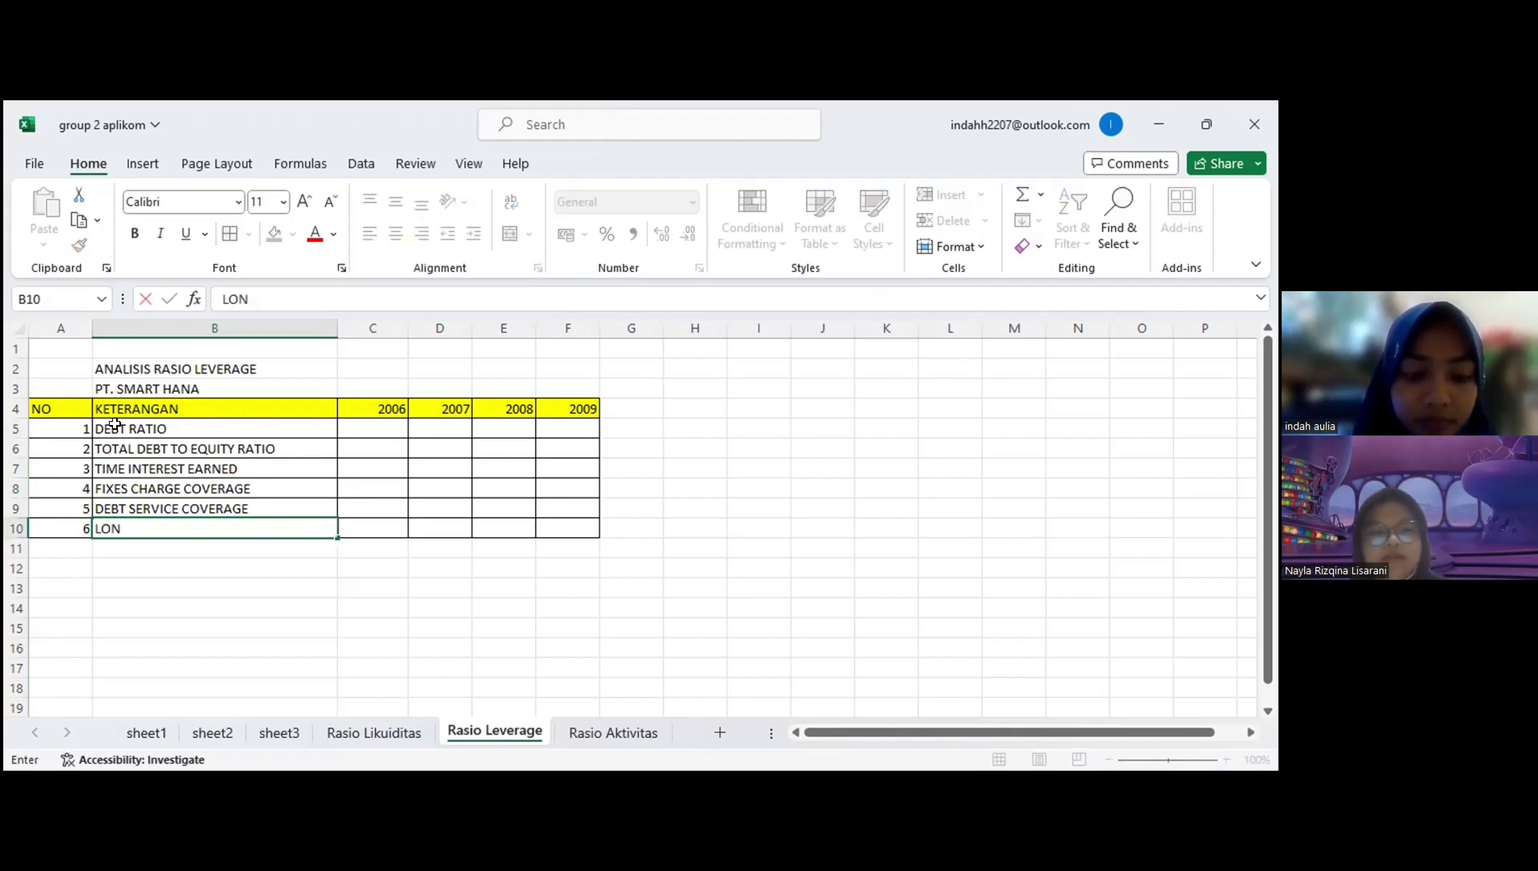
pyautogui.write('G TERM DEBT TO E')
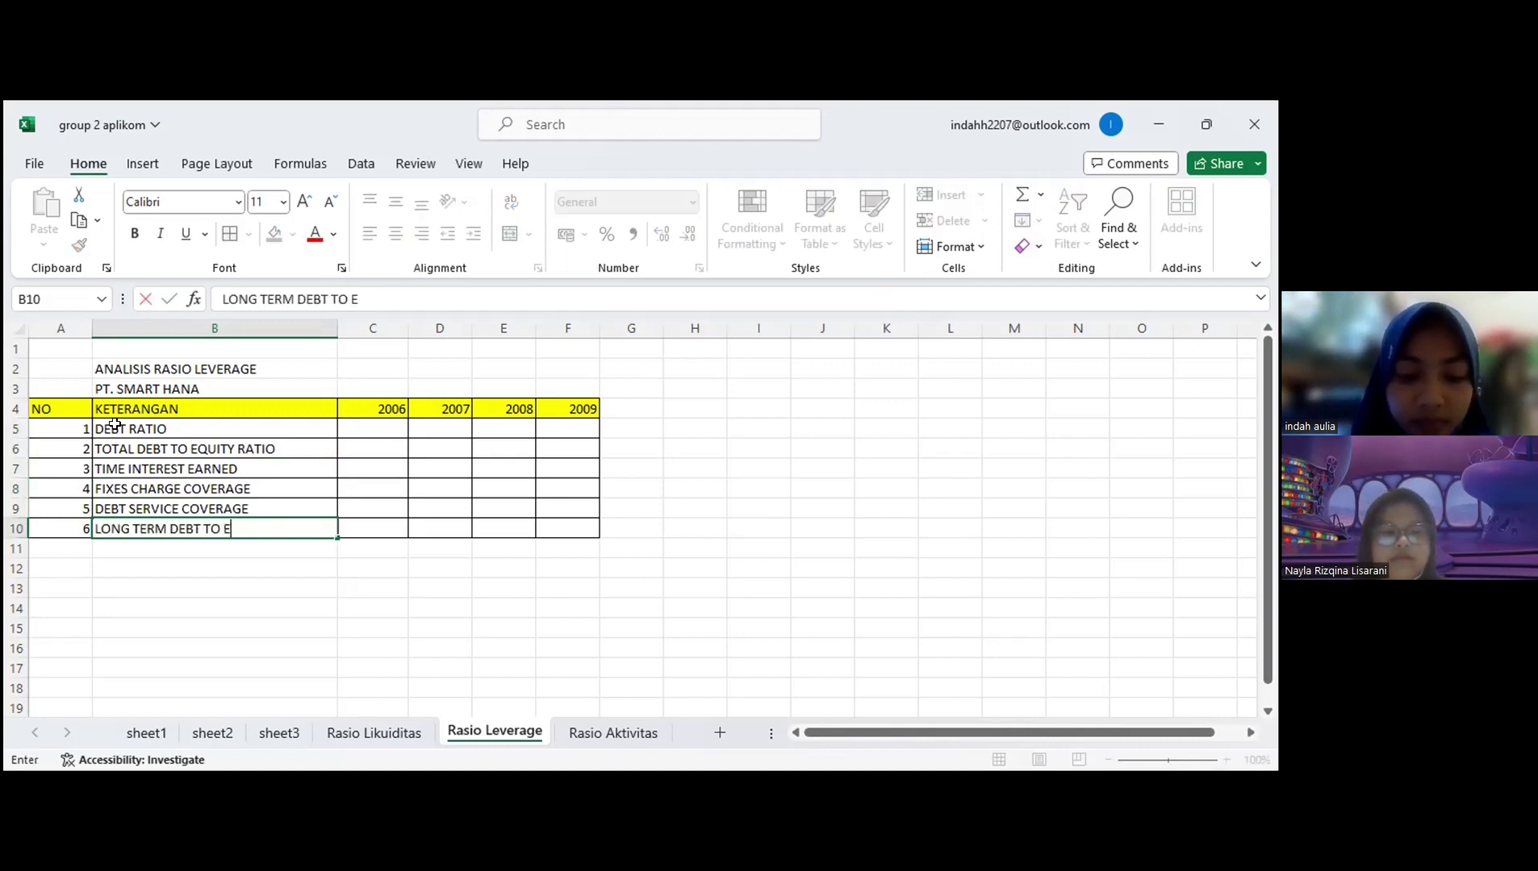
pyautogui.write('QUITY RATIO')
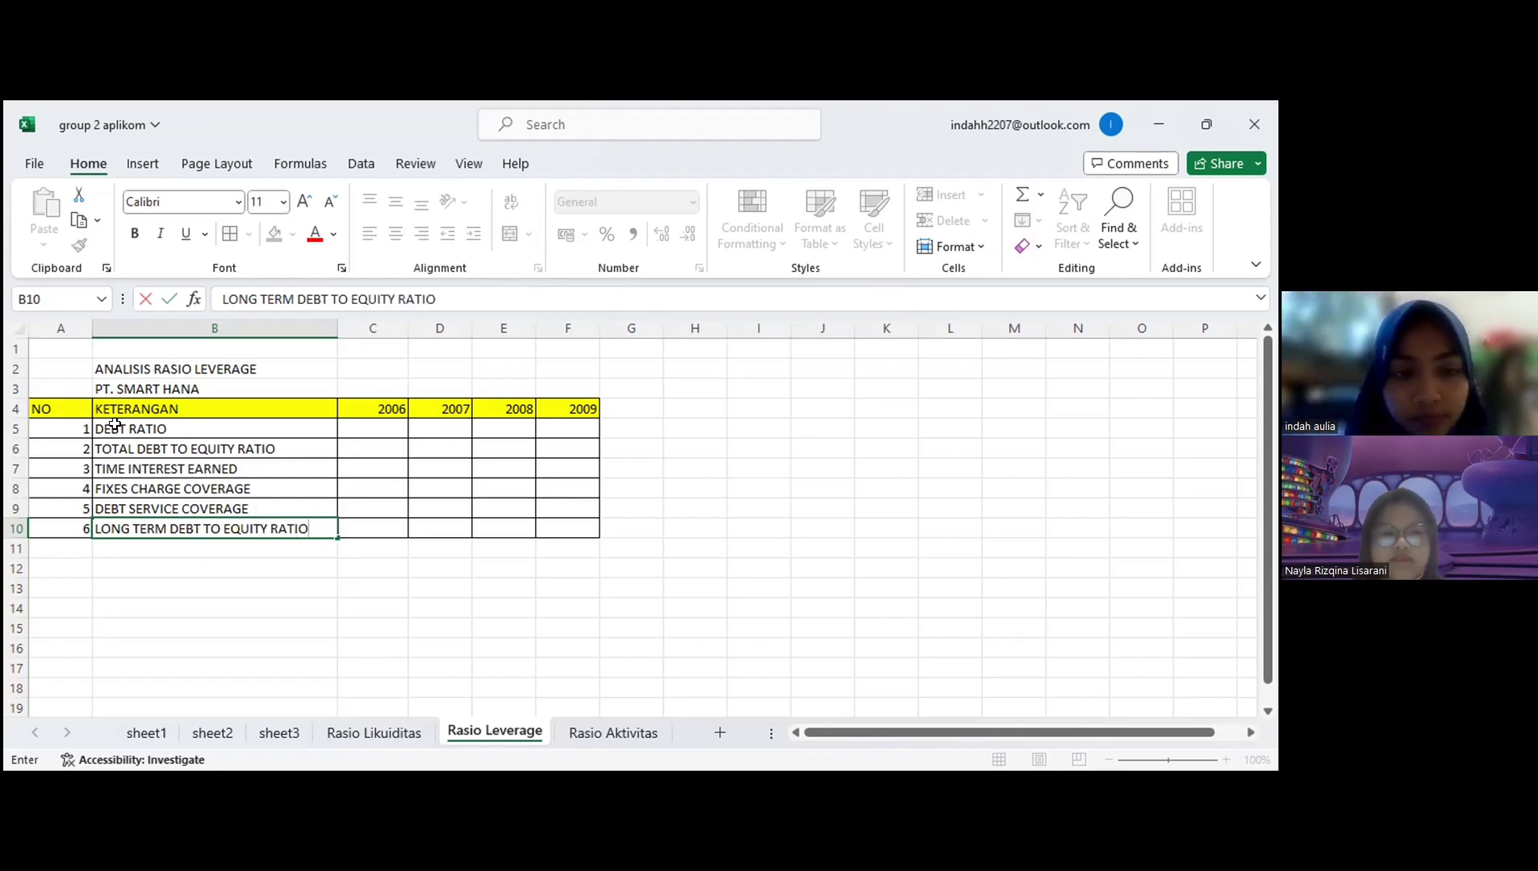
# Step: Calculate the 2006 debt ratio in C5 with the formula =(sheet1!D15+sheet1!D16)/sheet1!D12
pyautogui.click(358, 425)
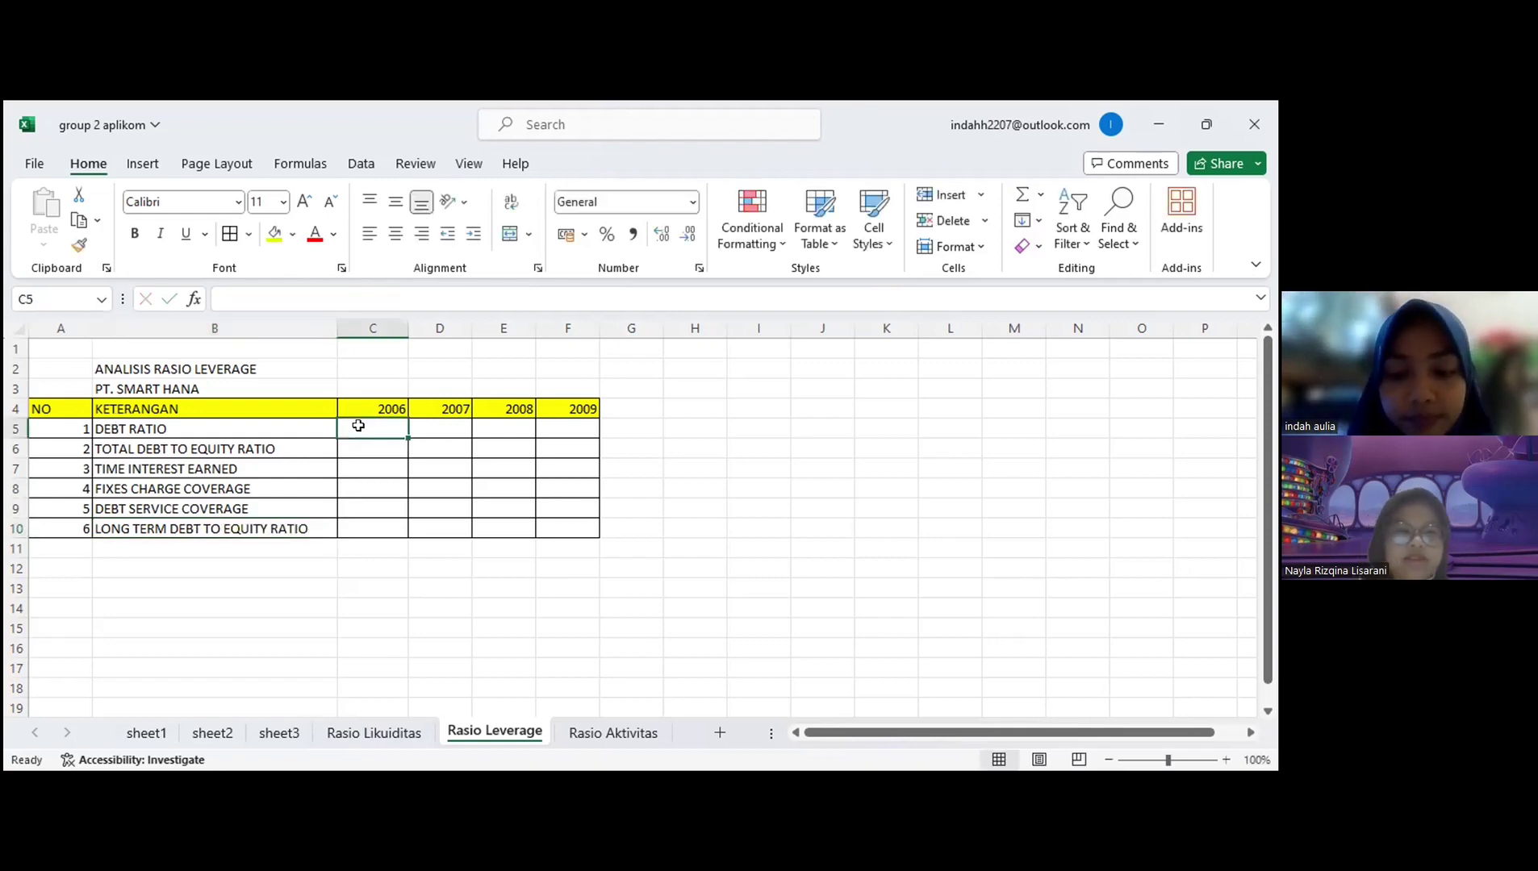
pyautogui.write('=')
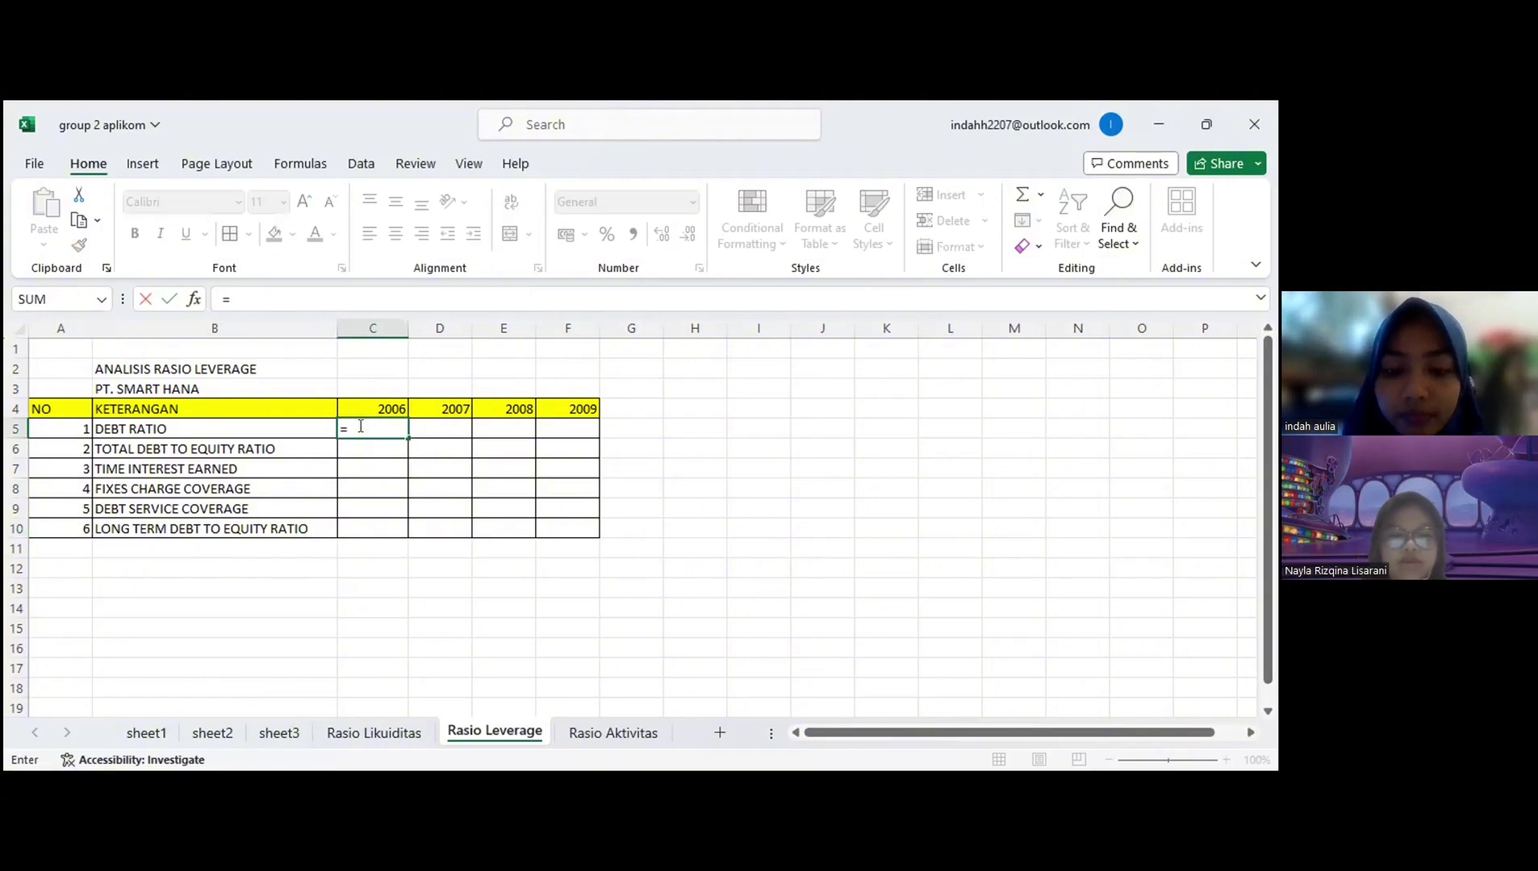
pyautogui.write('(')
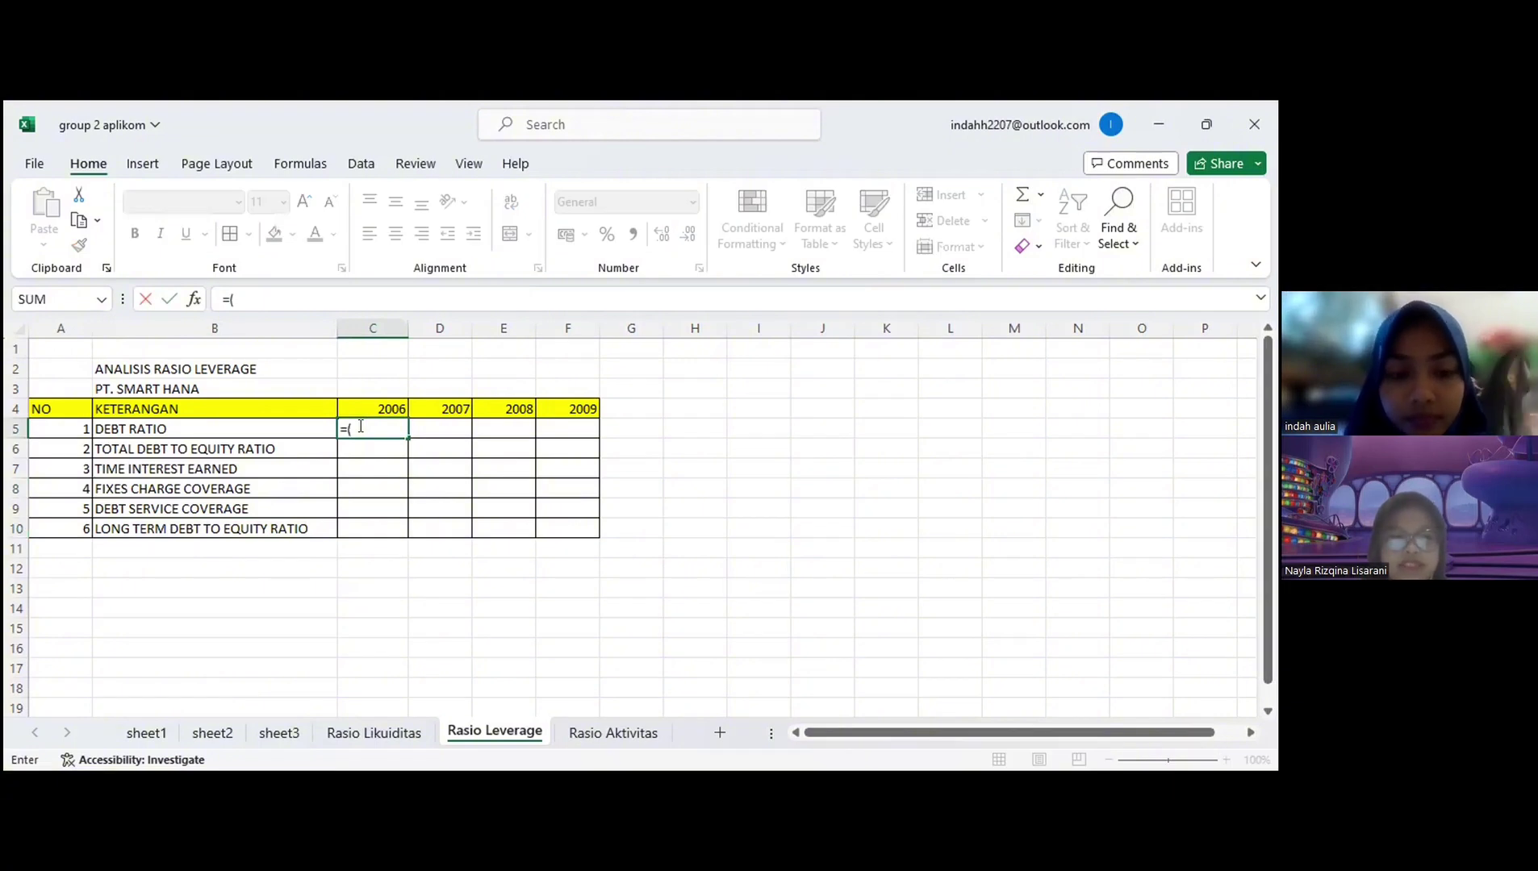
pyautogui.click(152, 732)
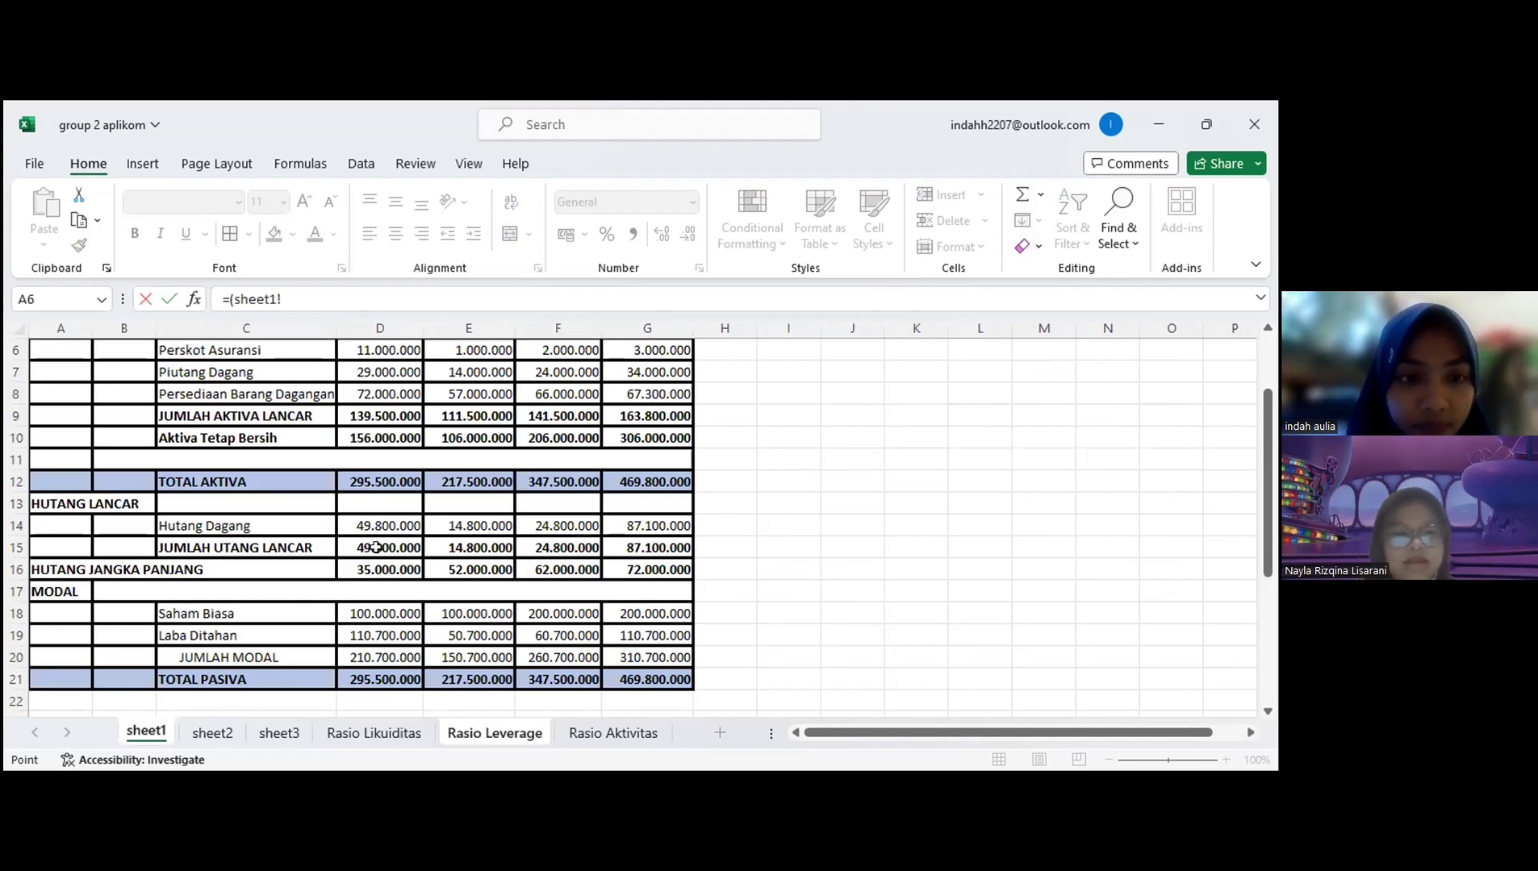
pyautogui.click(376, 547)
pyautogui.write('+')
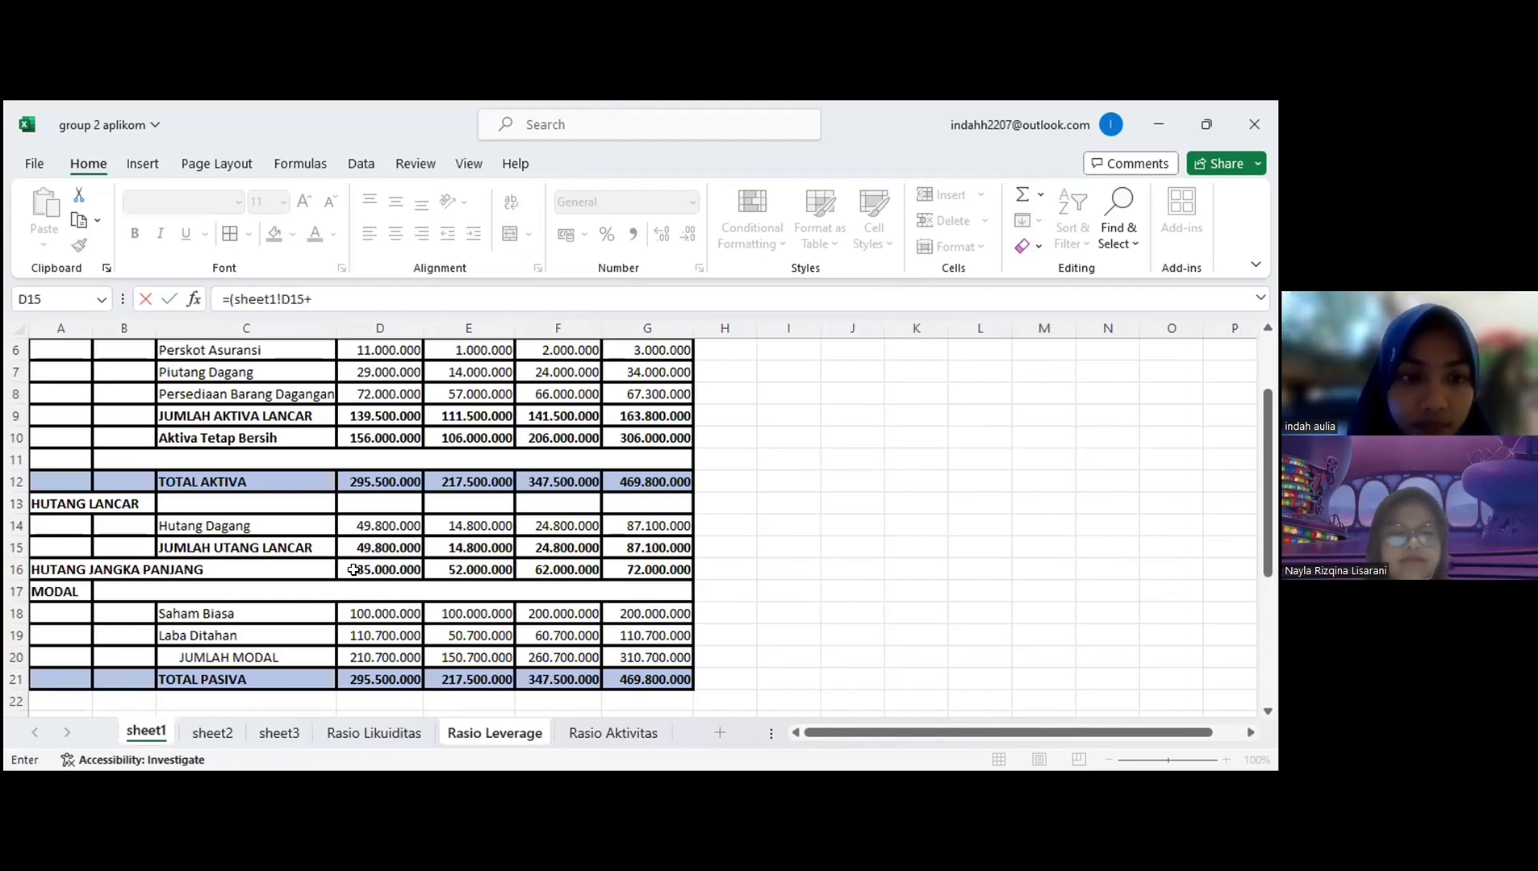
pyautogui.click(365, 568)
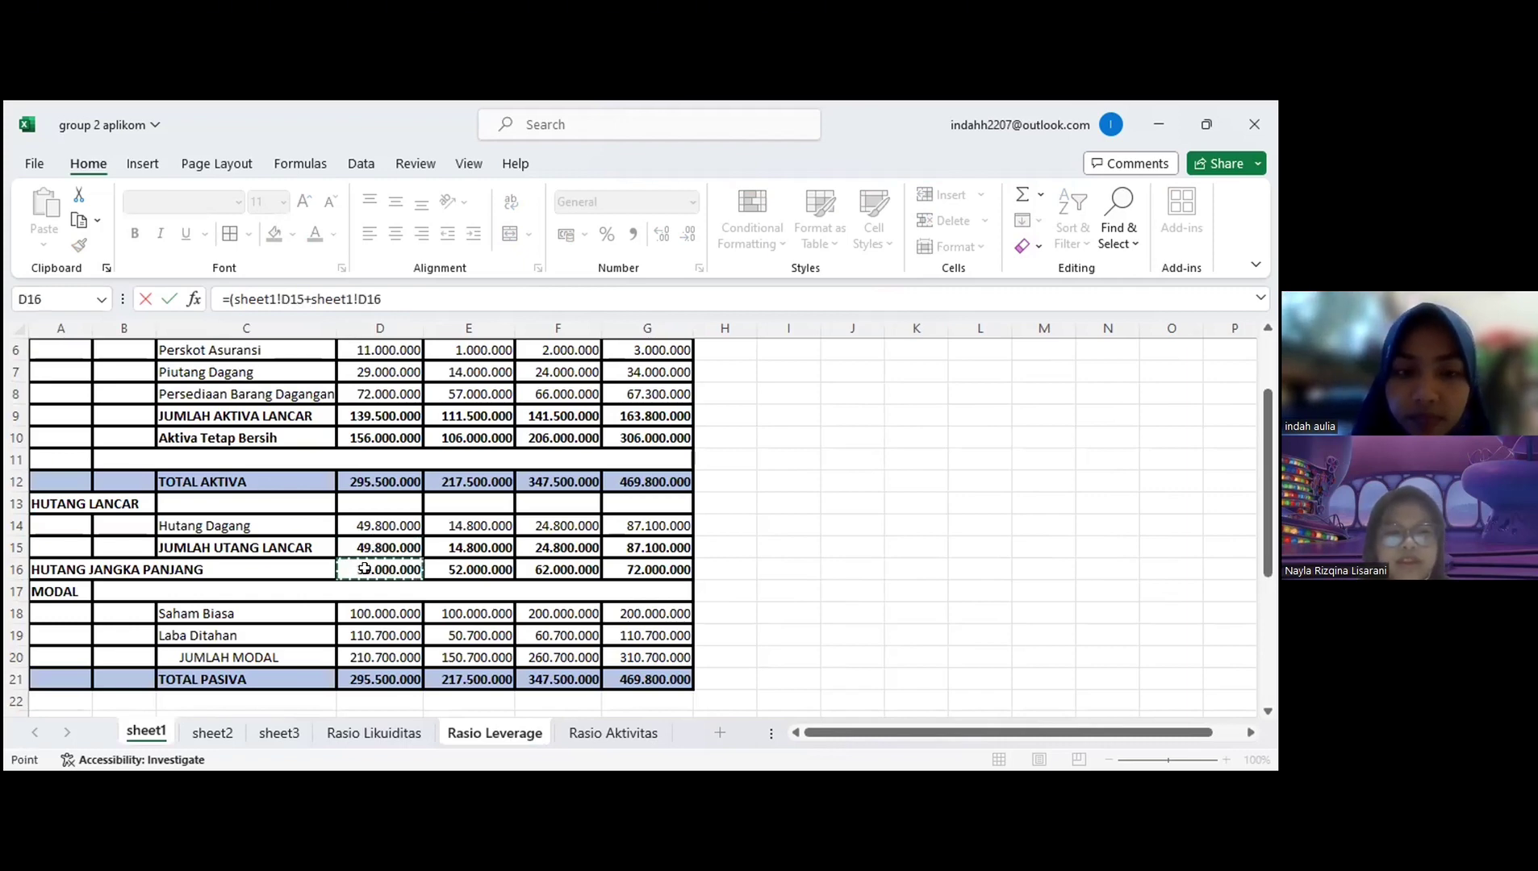
pyautogui.write(')/')
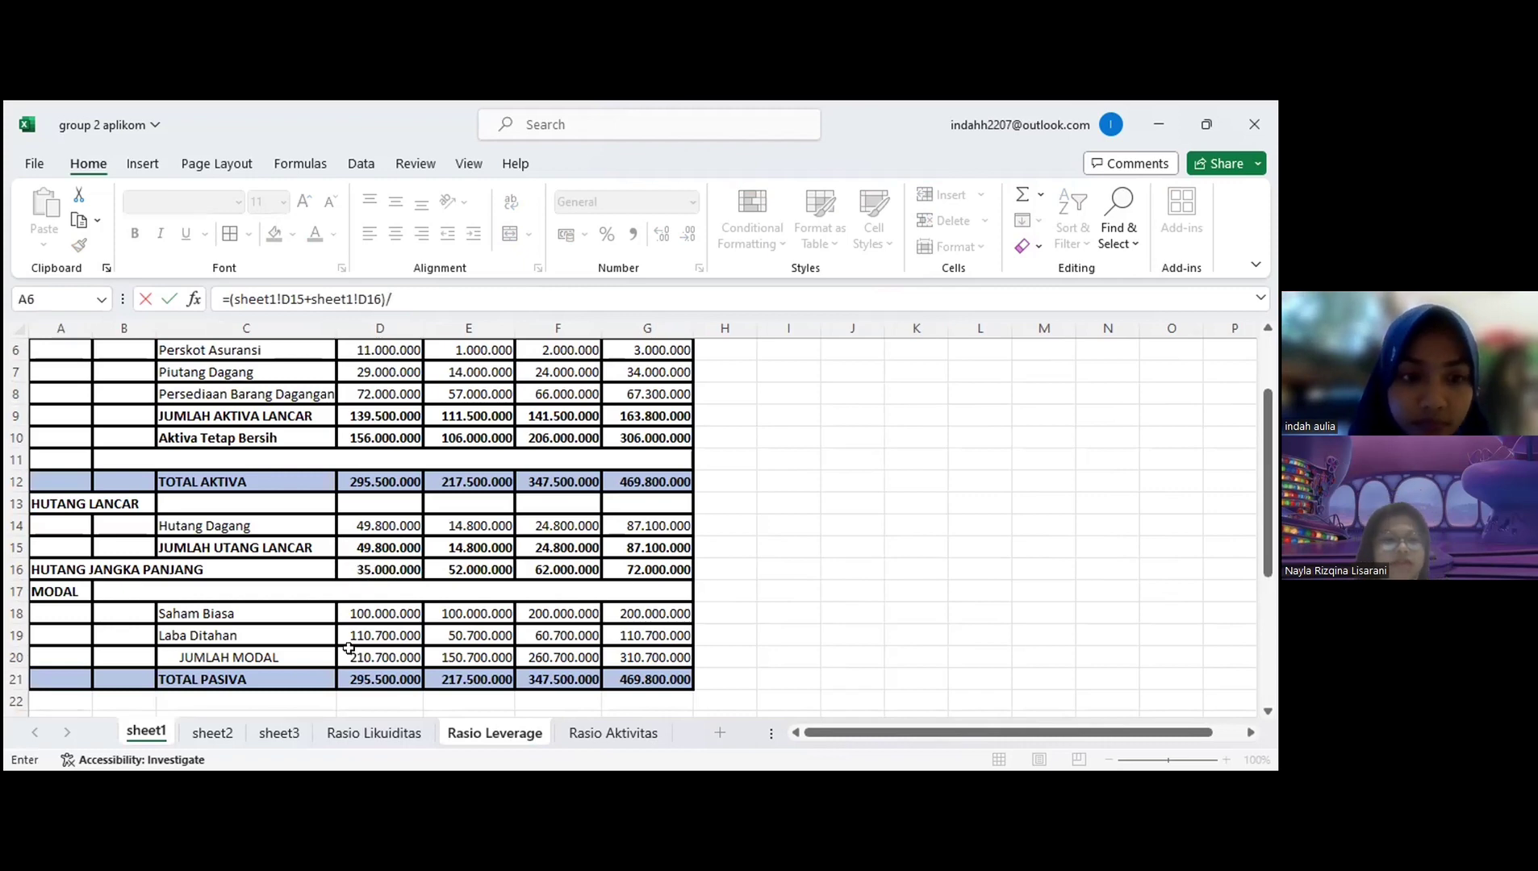
pyautogui.click(385, 480)
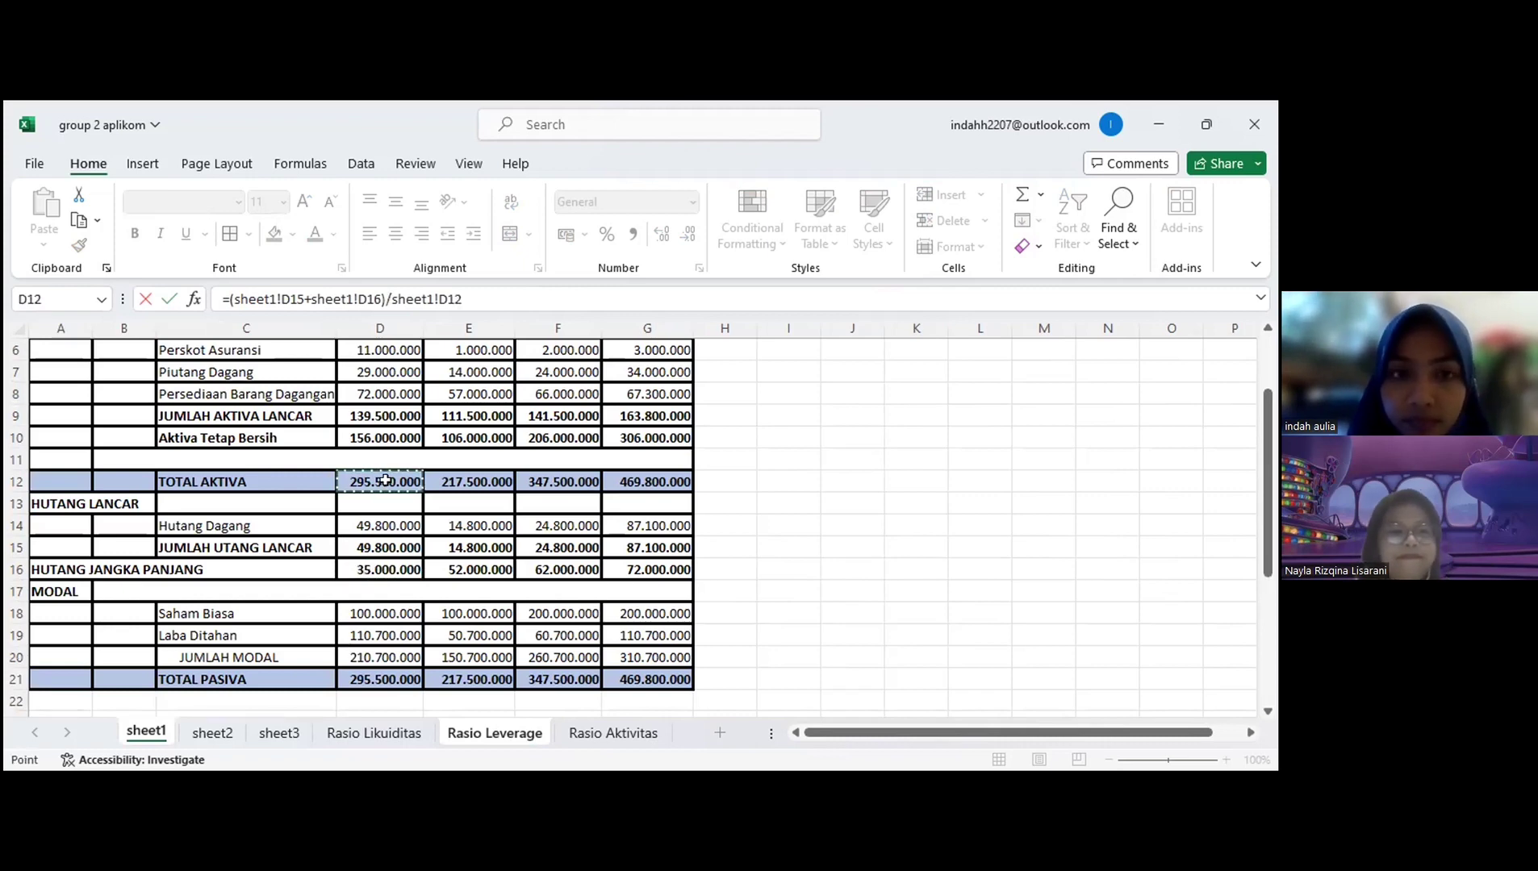
pyautogui.press('Return')
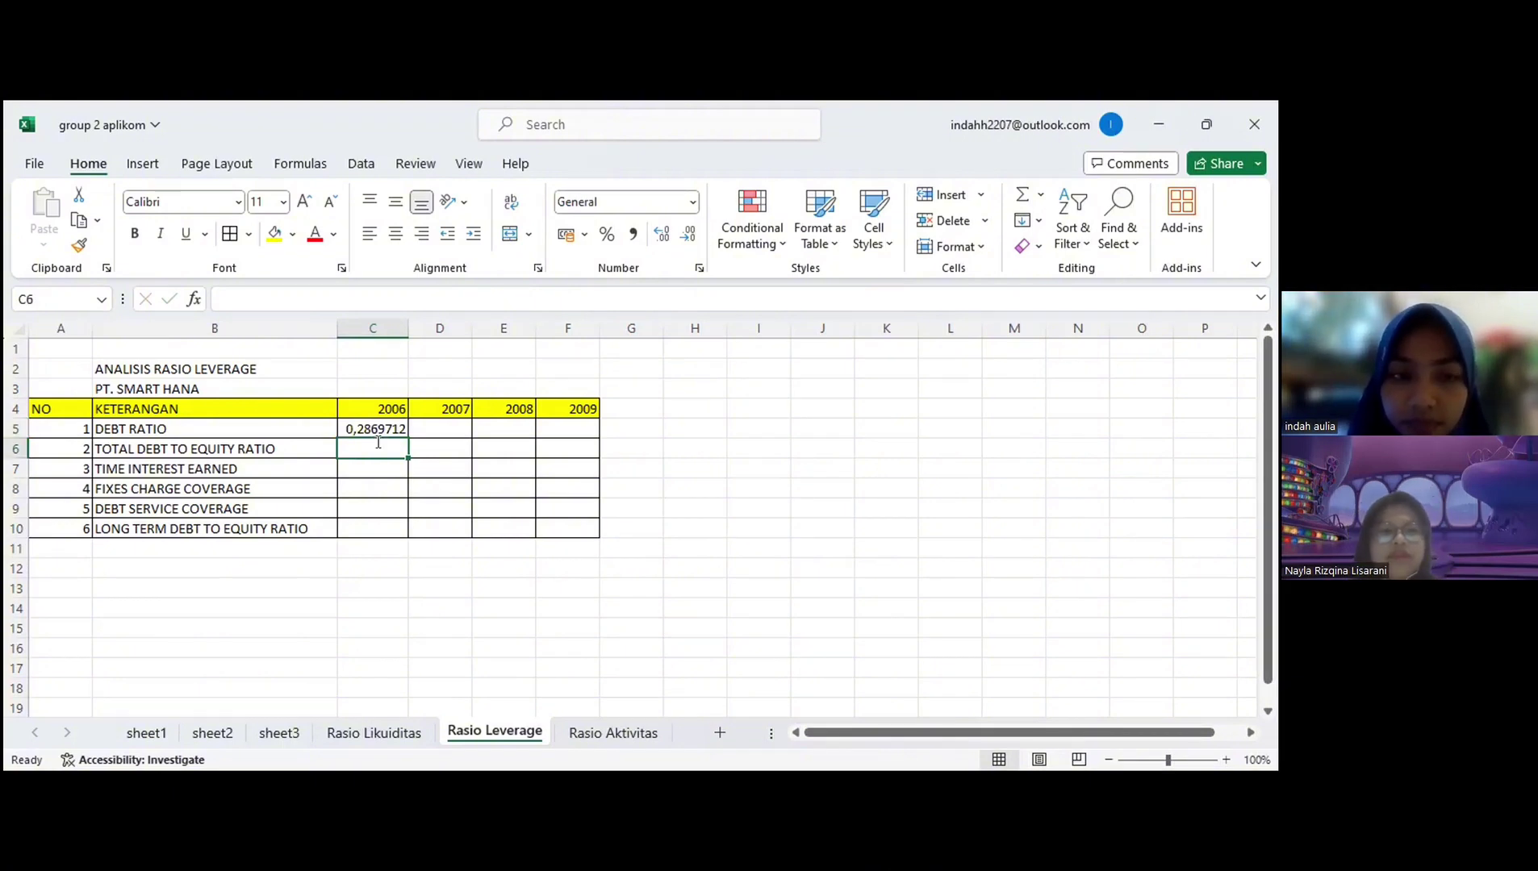
# Step: Calculate the 2006 total debt to equity ratio in C6 with the formula =(sheet1!D15+sheet1!D16)/sheet1!D20
pyautogui.write('=')
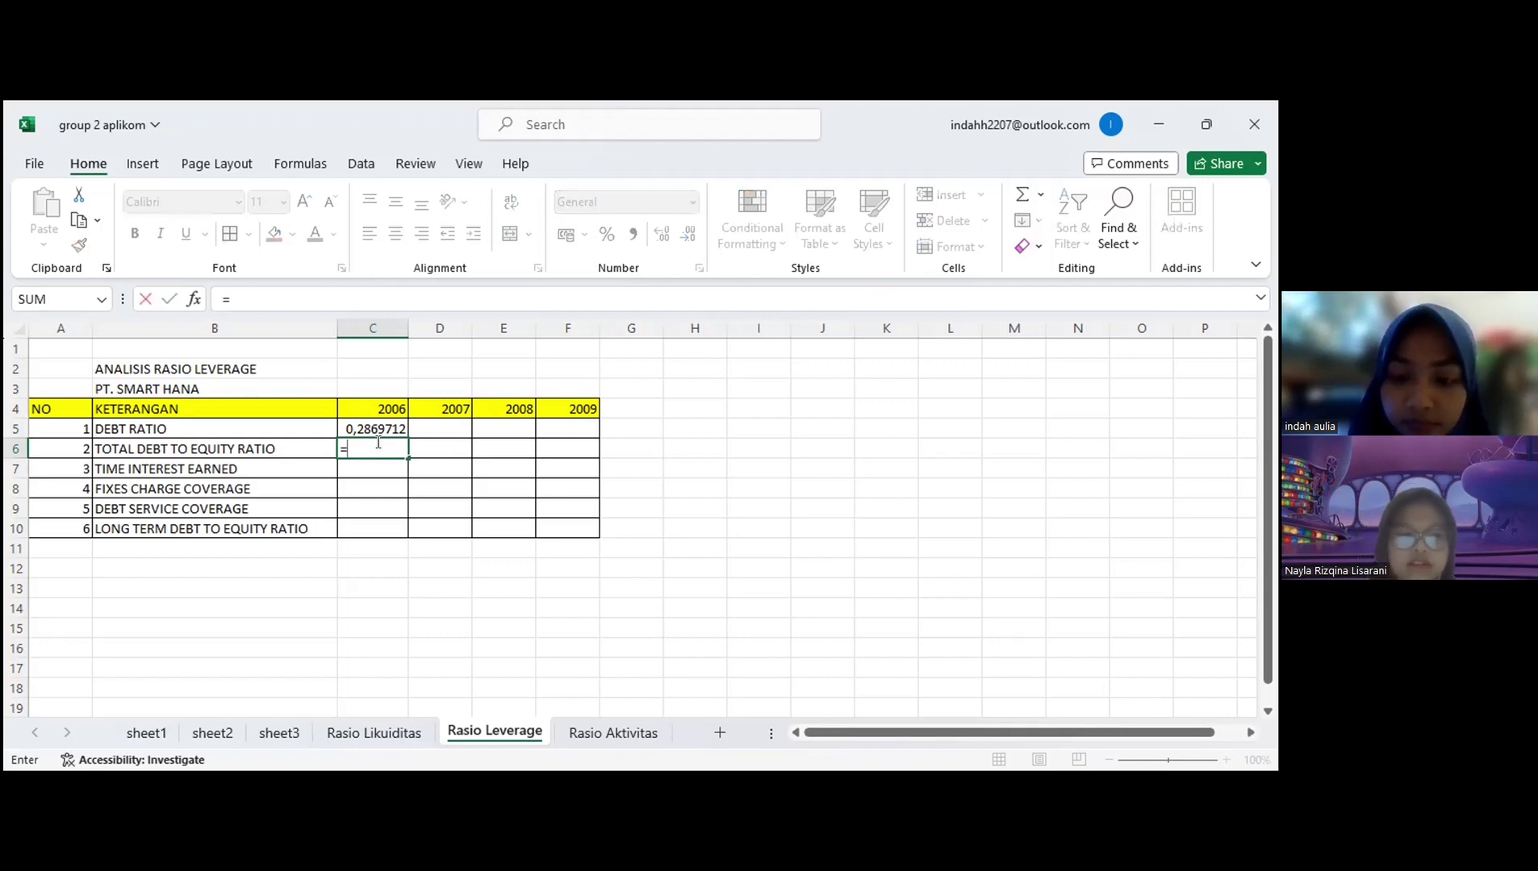
pyautogui.write('(')
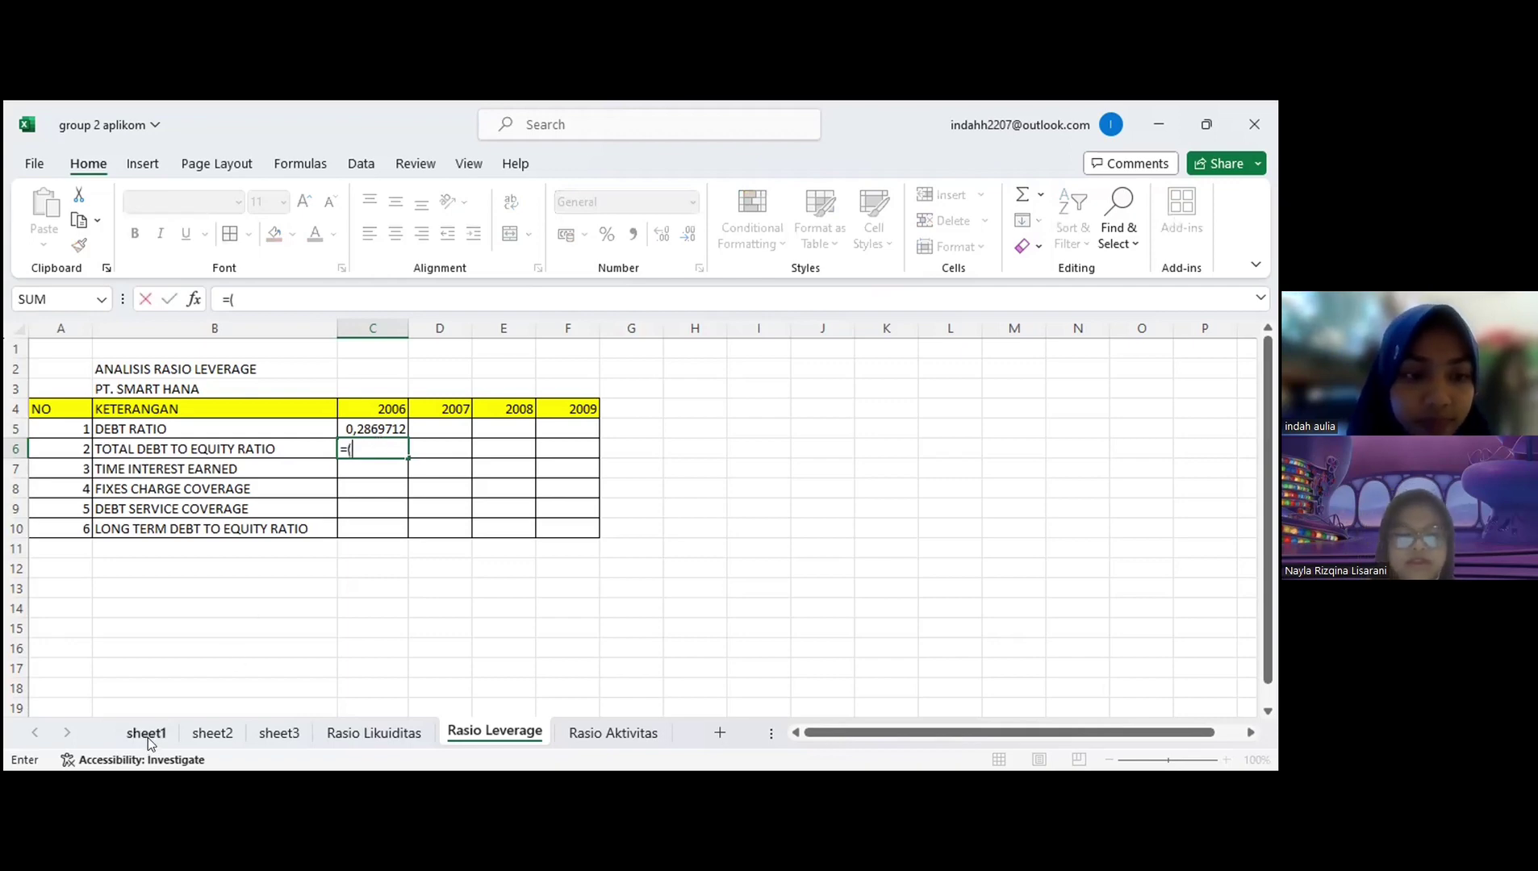
pyautogui.click(146, 732)
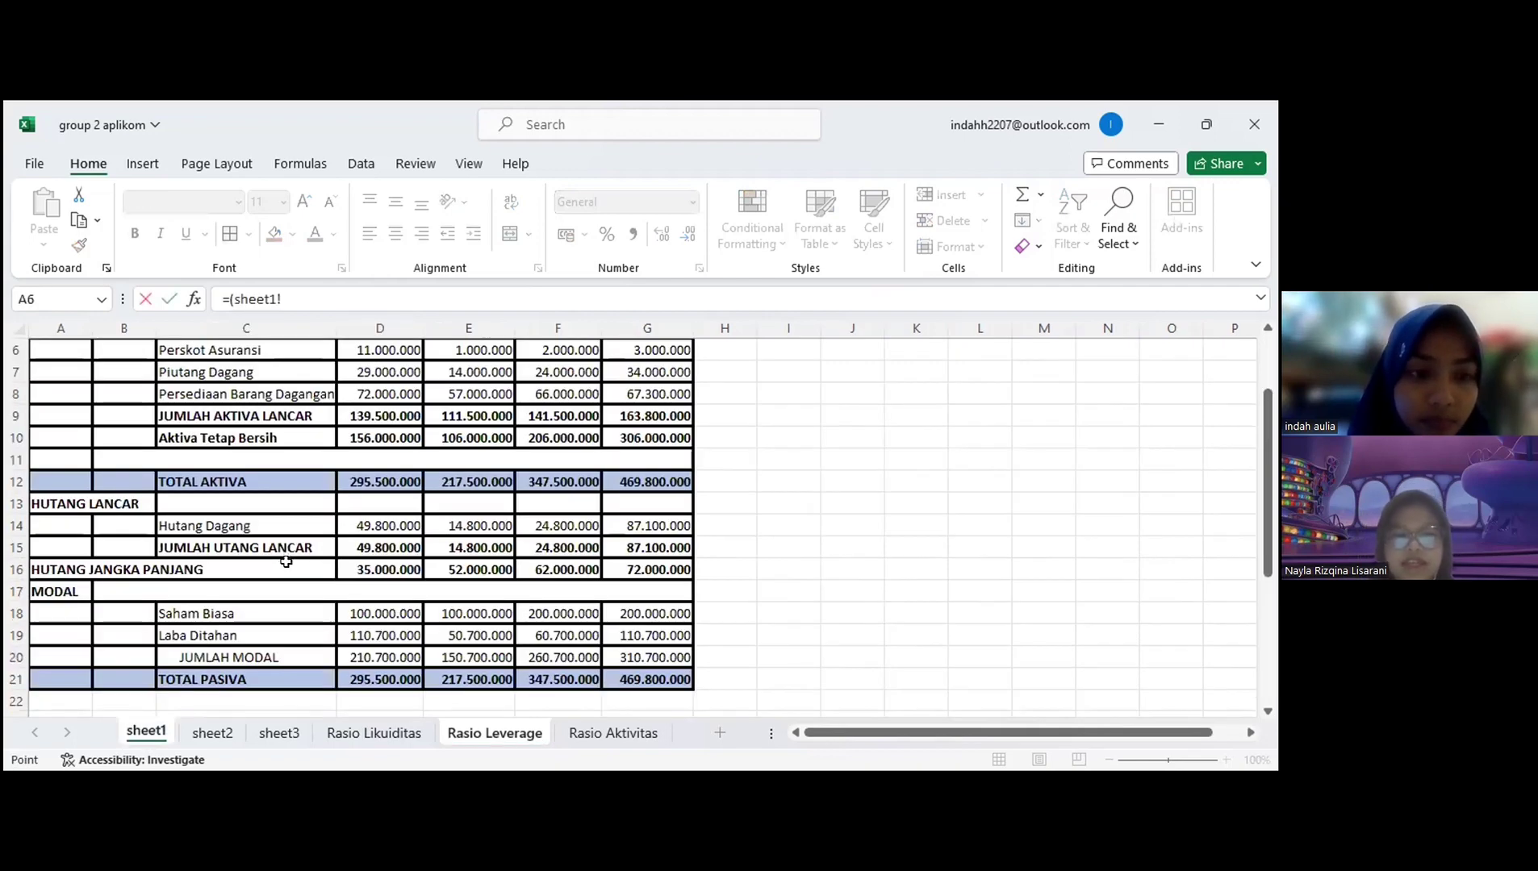
pyautogui.click(373, 547)
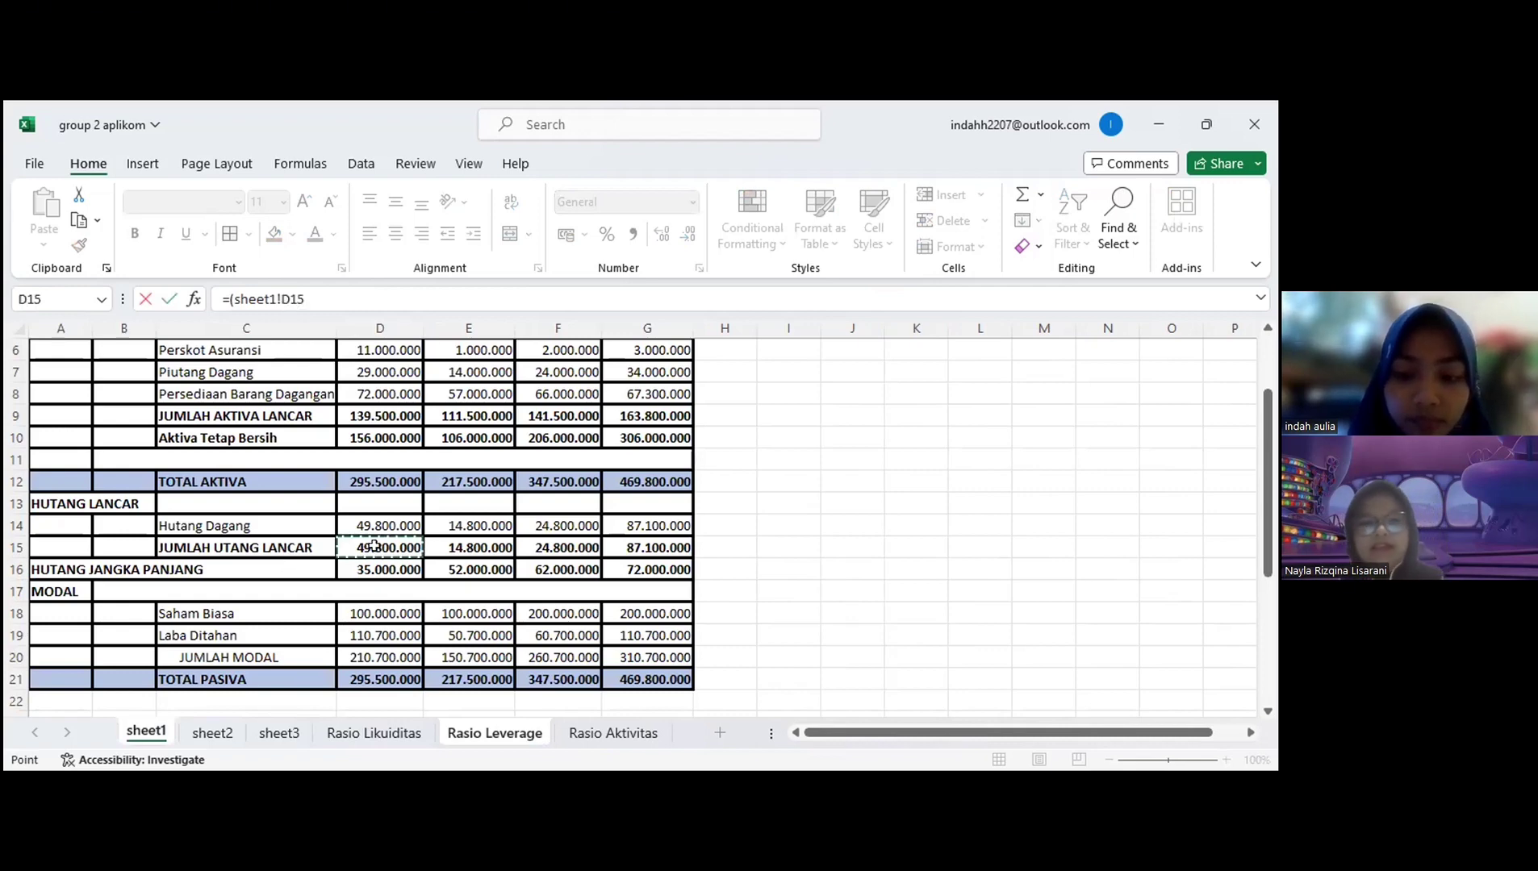
pyautogui.write('+')
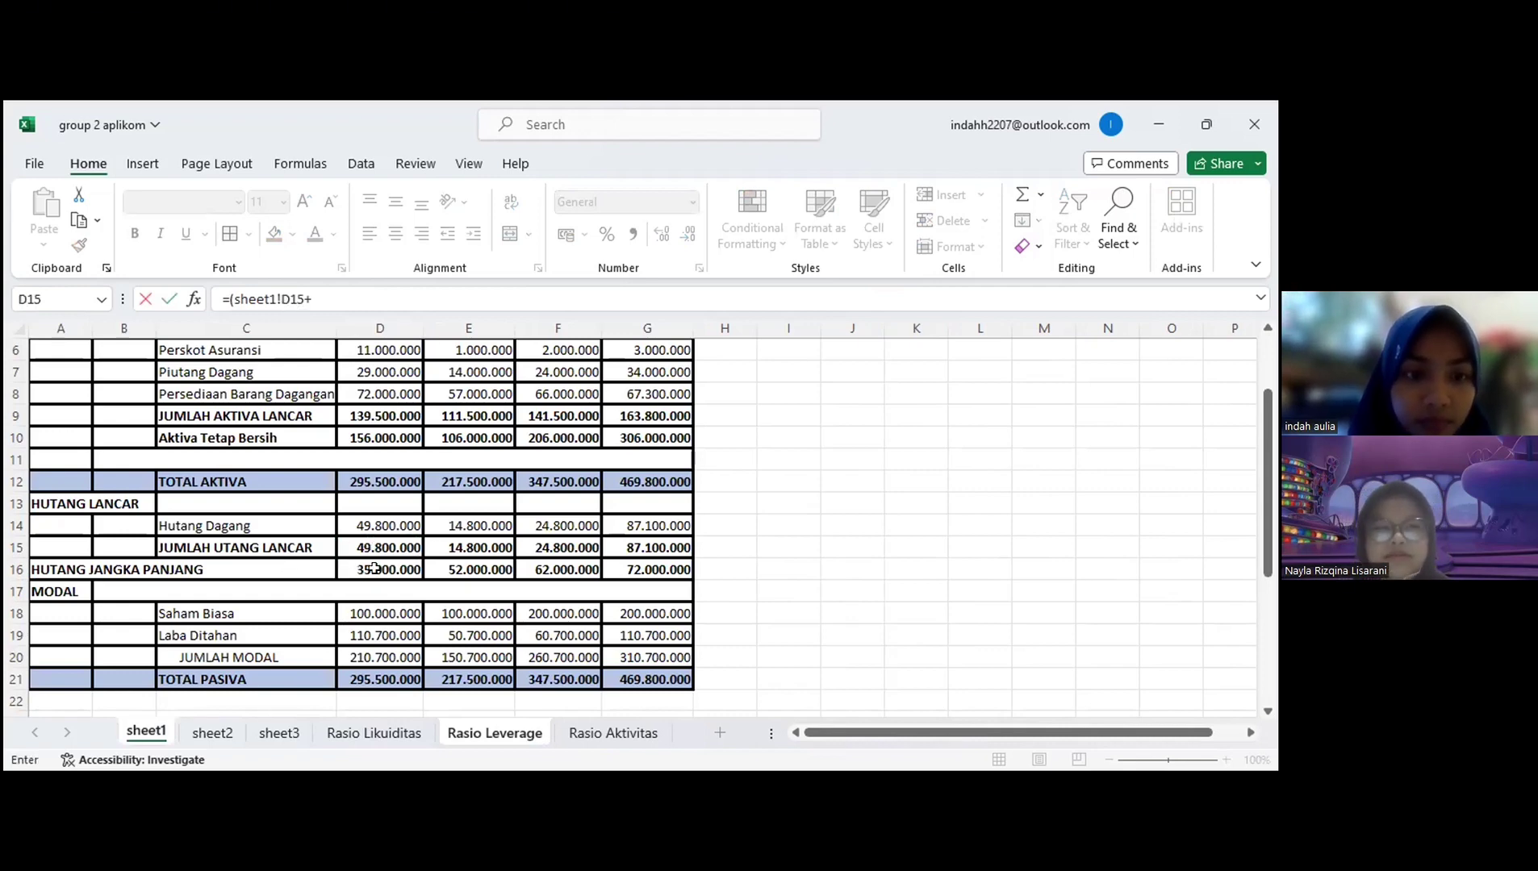
pyautogui.click(375, 563)
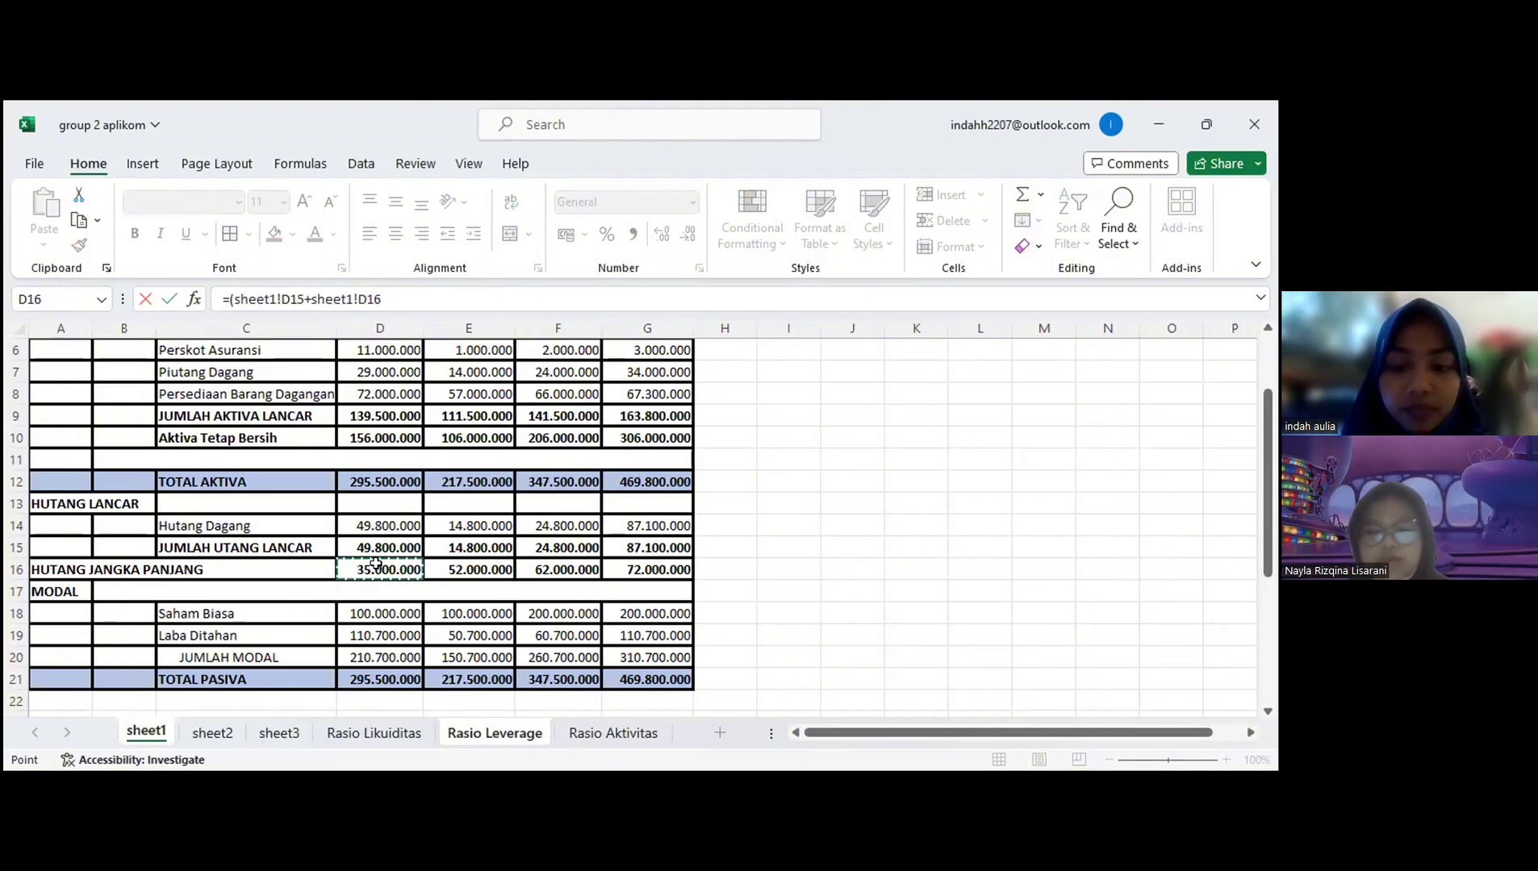
pyautogui.write(')')
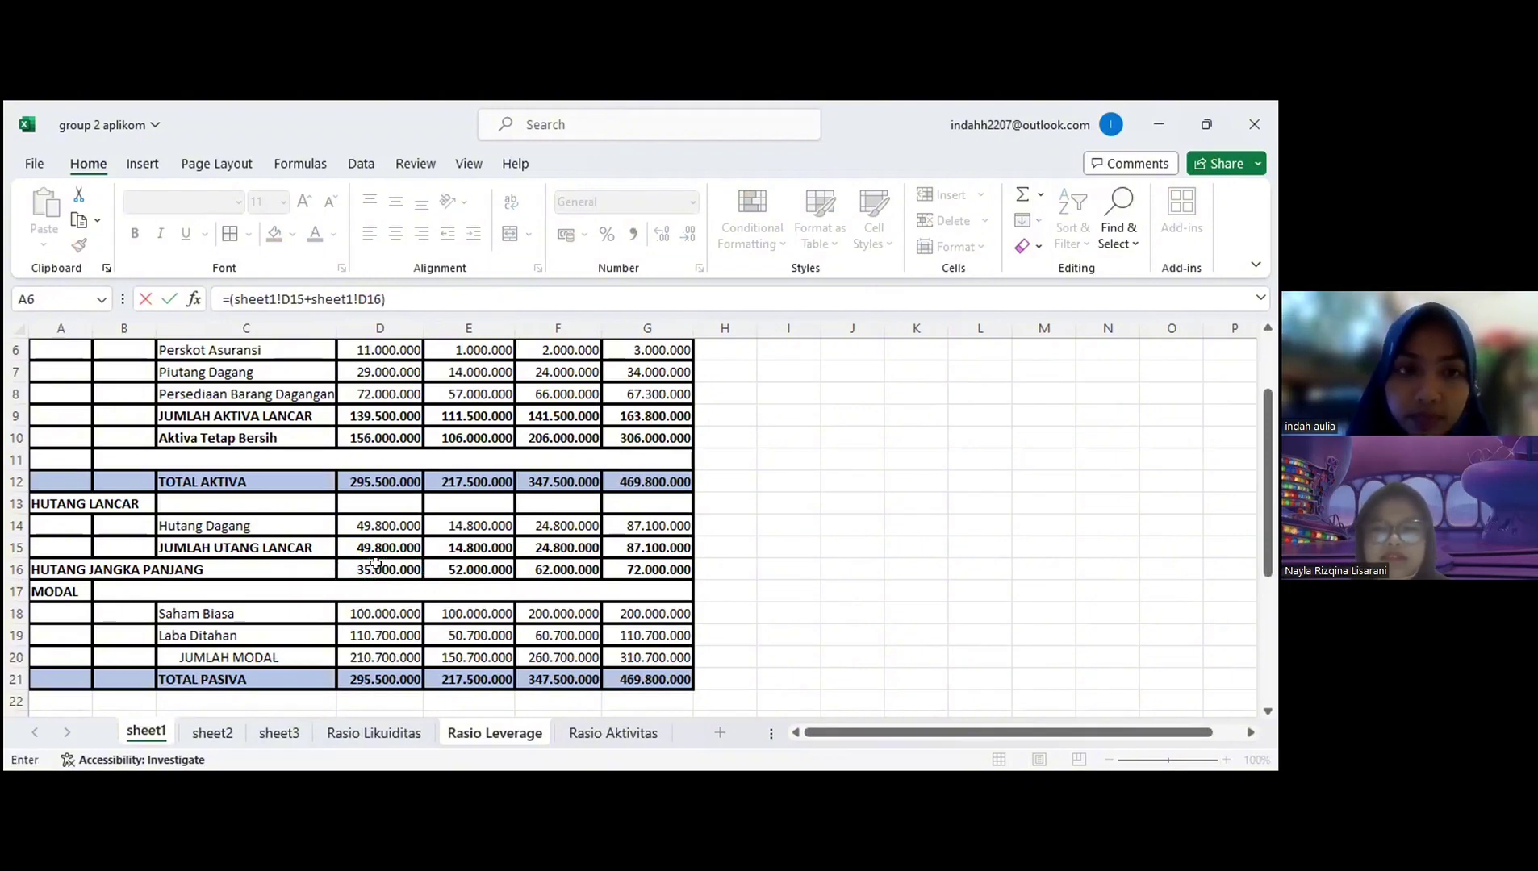
pyautogui.write('/')
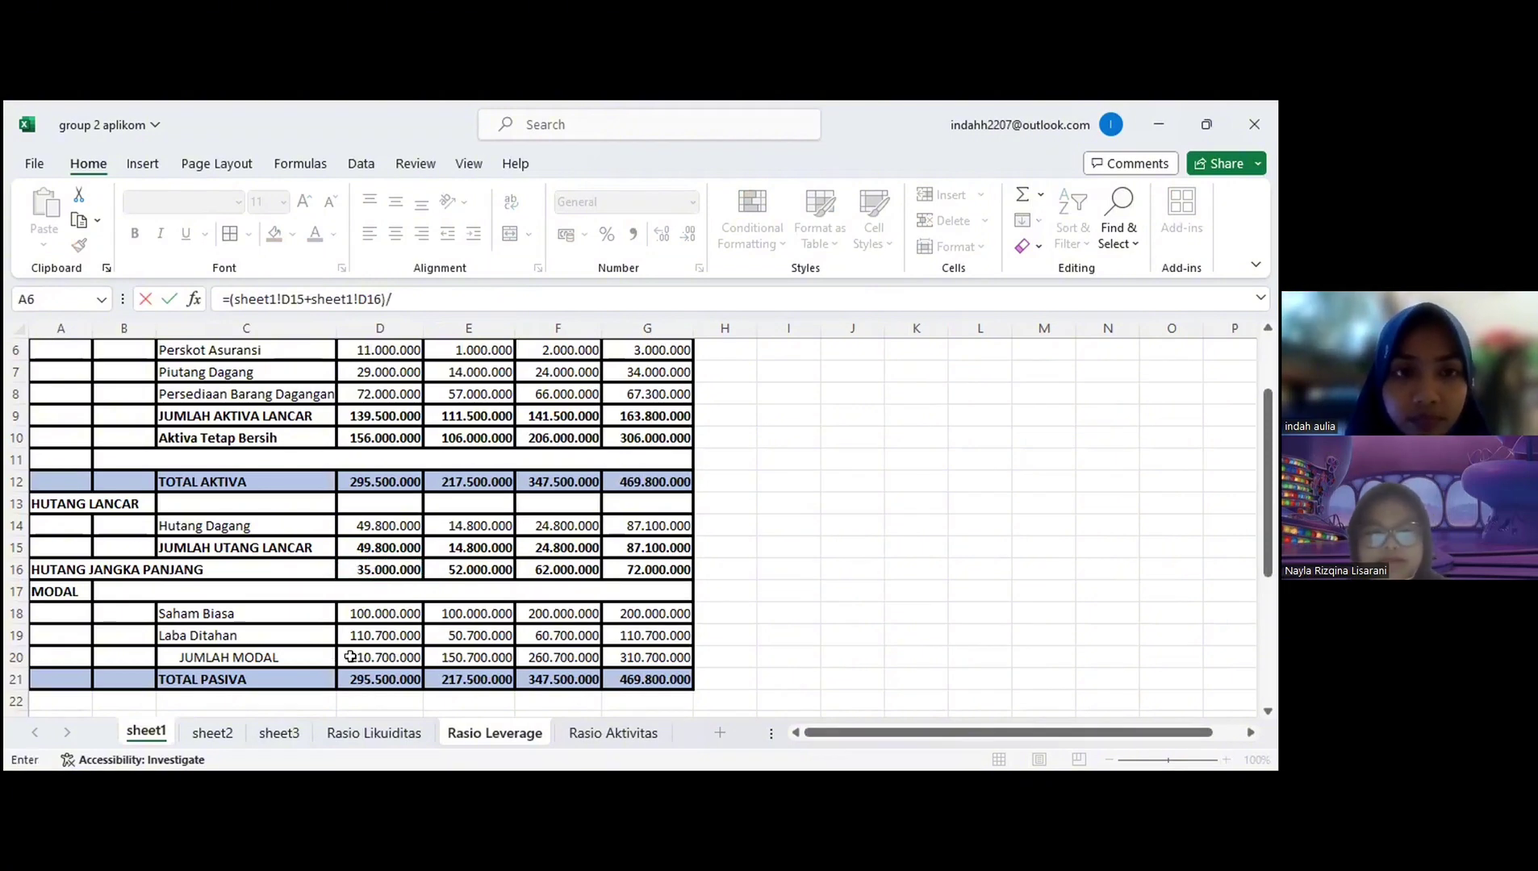
pyautogui.click(350, 657)
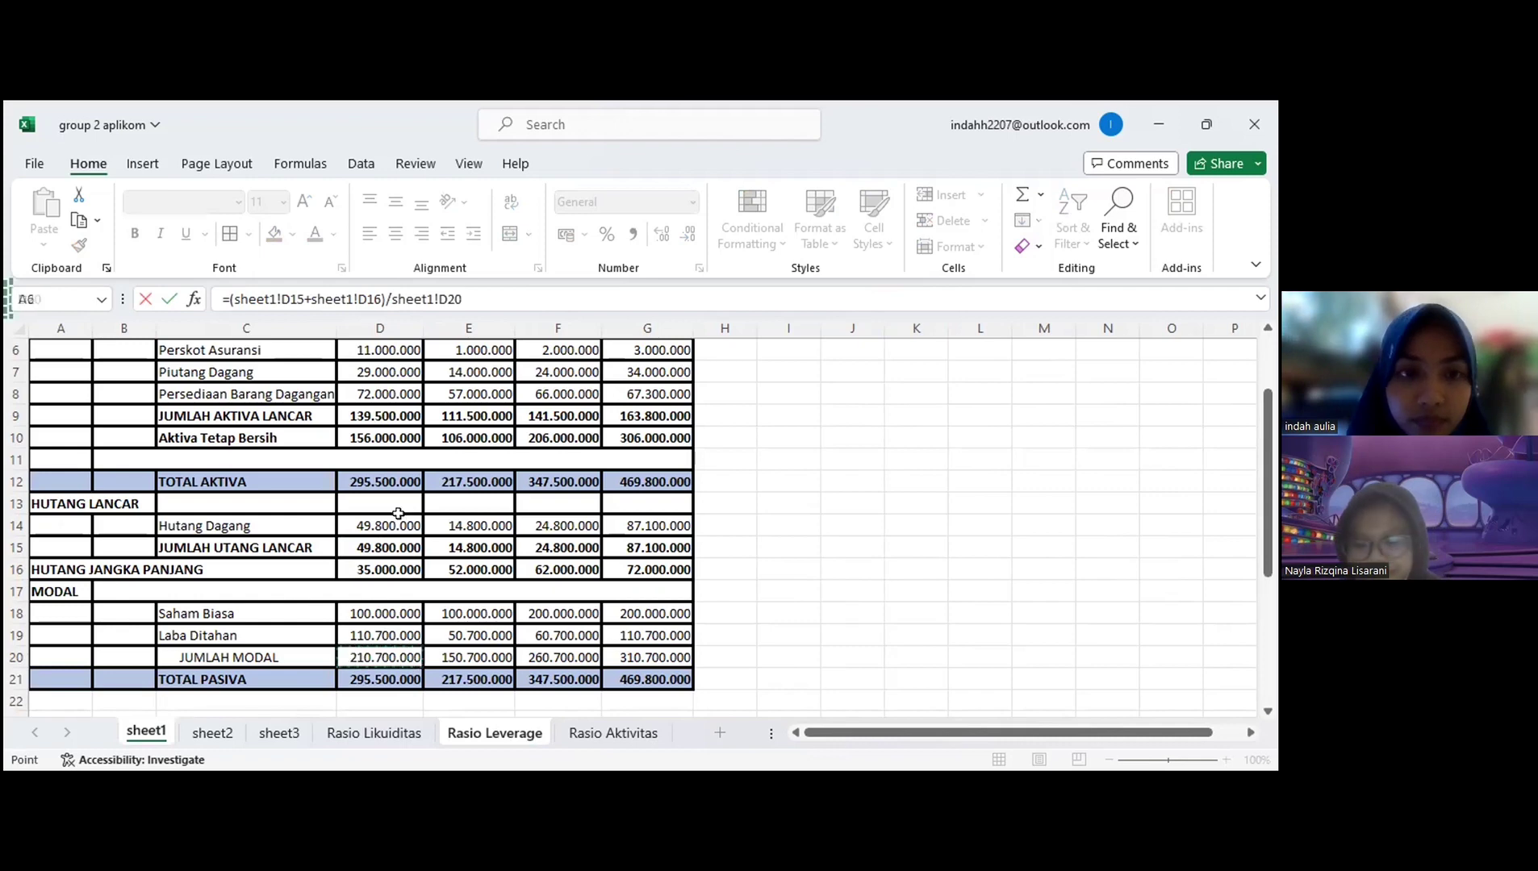
pyautogui.press('Return')
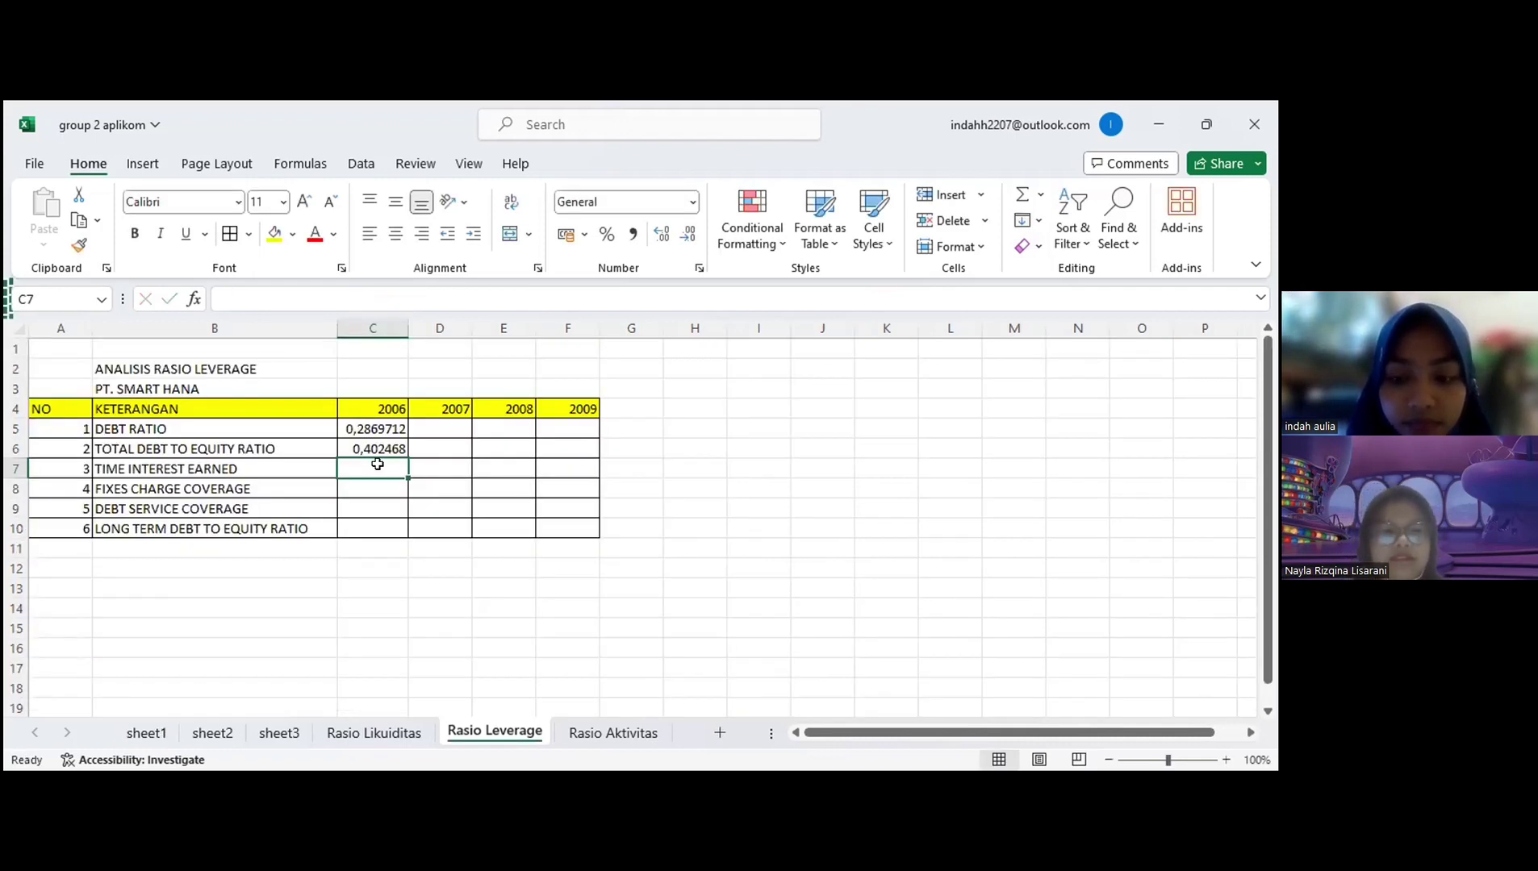
# Step: Calculate the 2006 time interest earned in C7 with the formula =sheet2!C11/sheet2!C12
pyautogui.write('=')
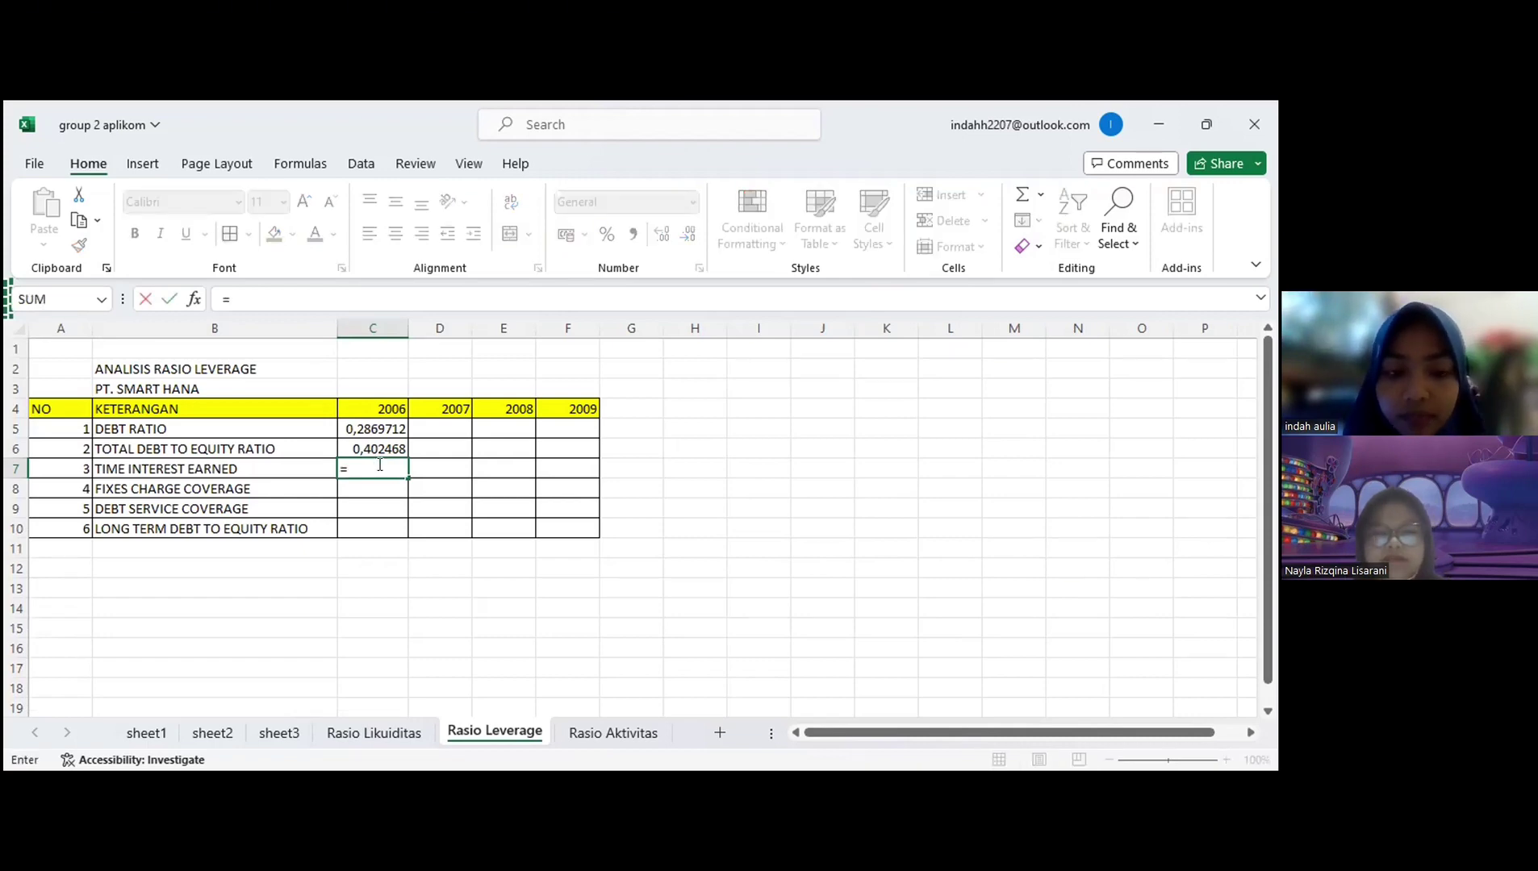
pyautogui.click(226, 740)
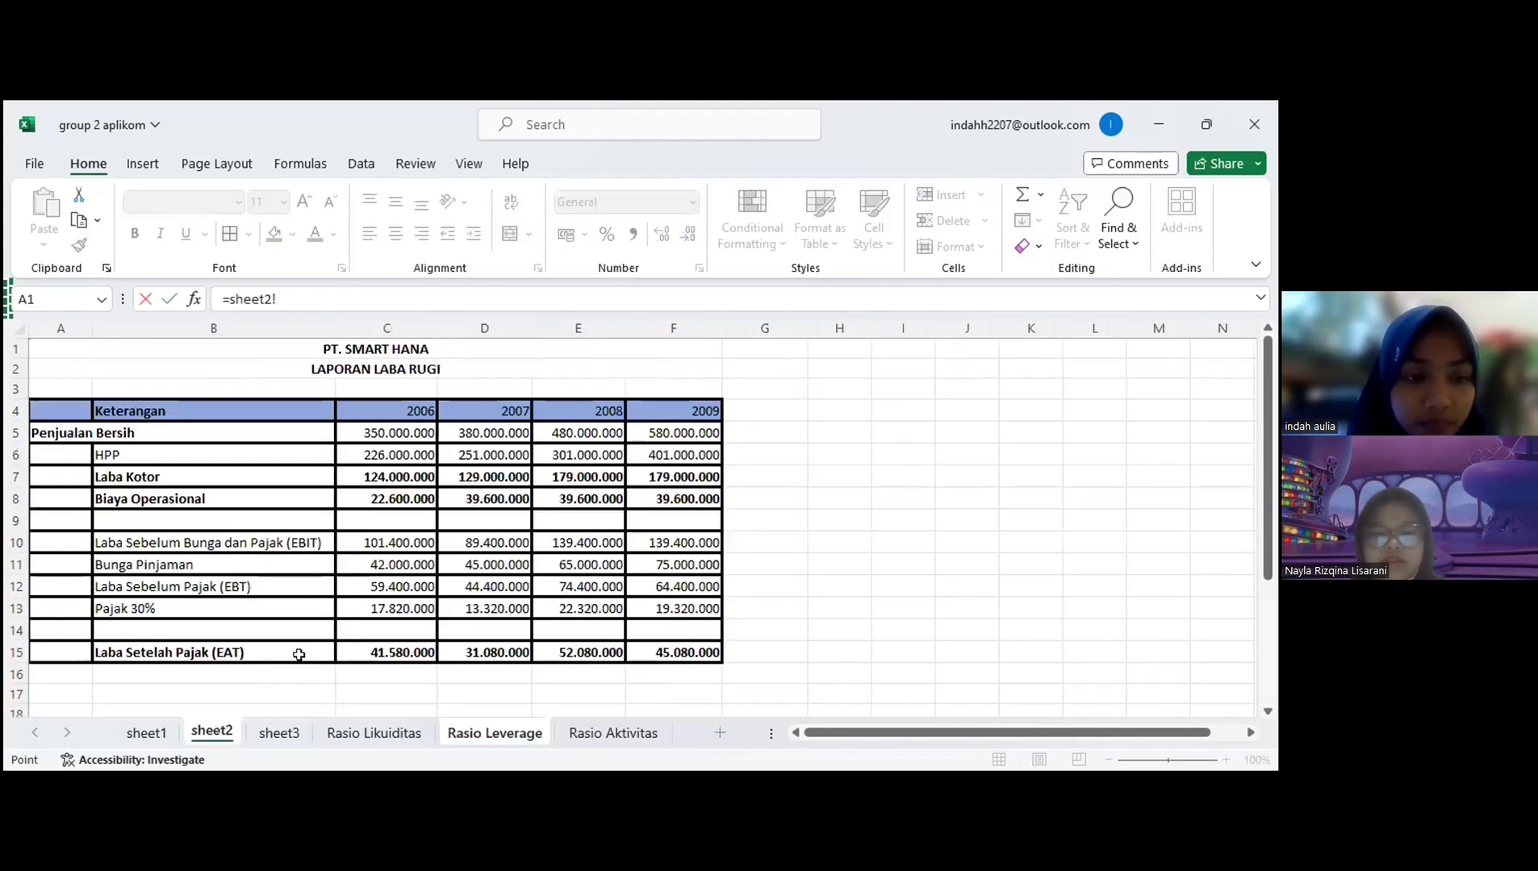
pyautogui.click(396, 560)
pyautogui.write('/')
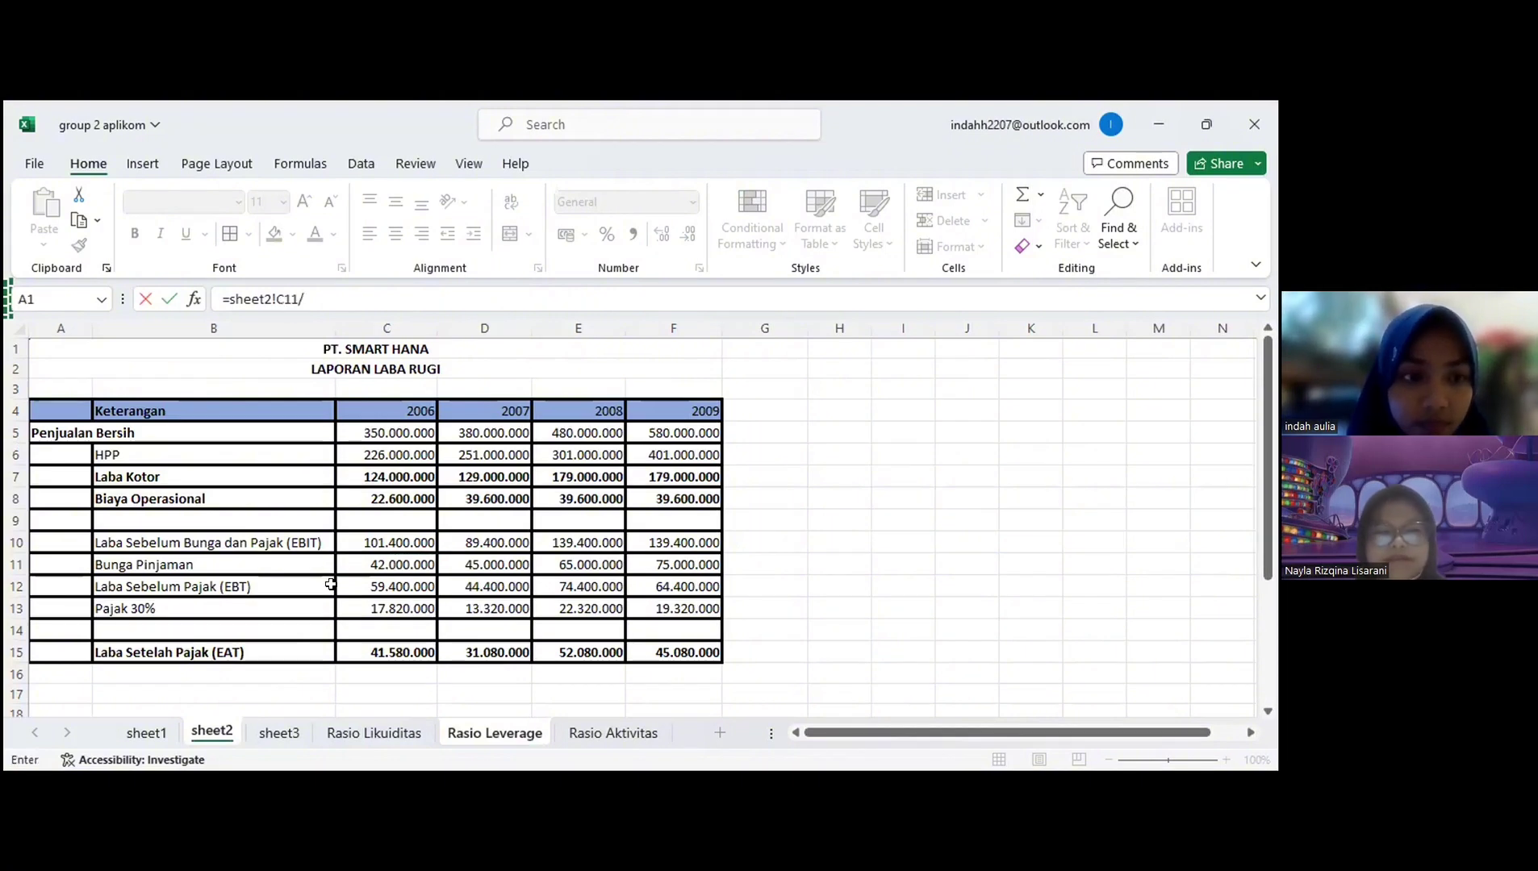
pyautogui.click(367, 580)
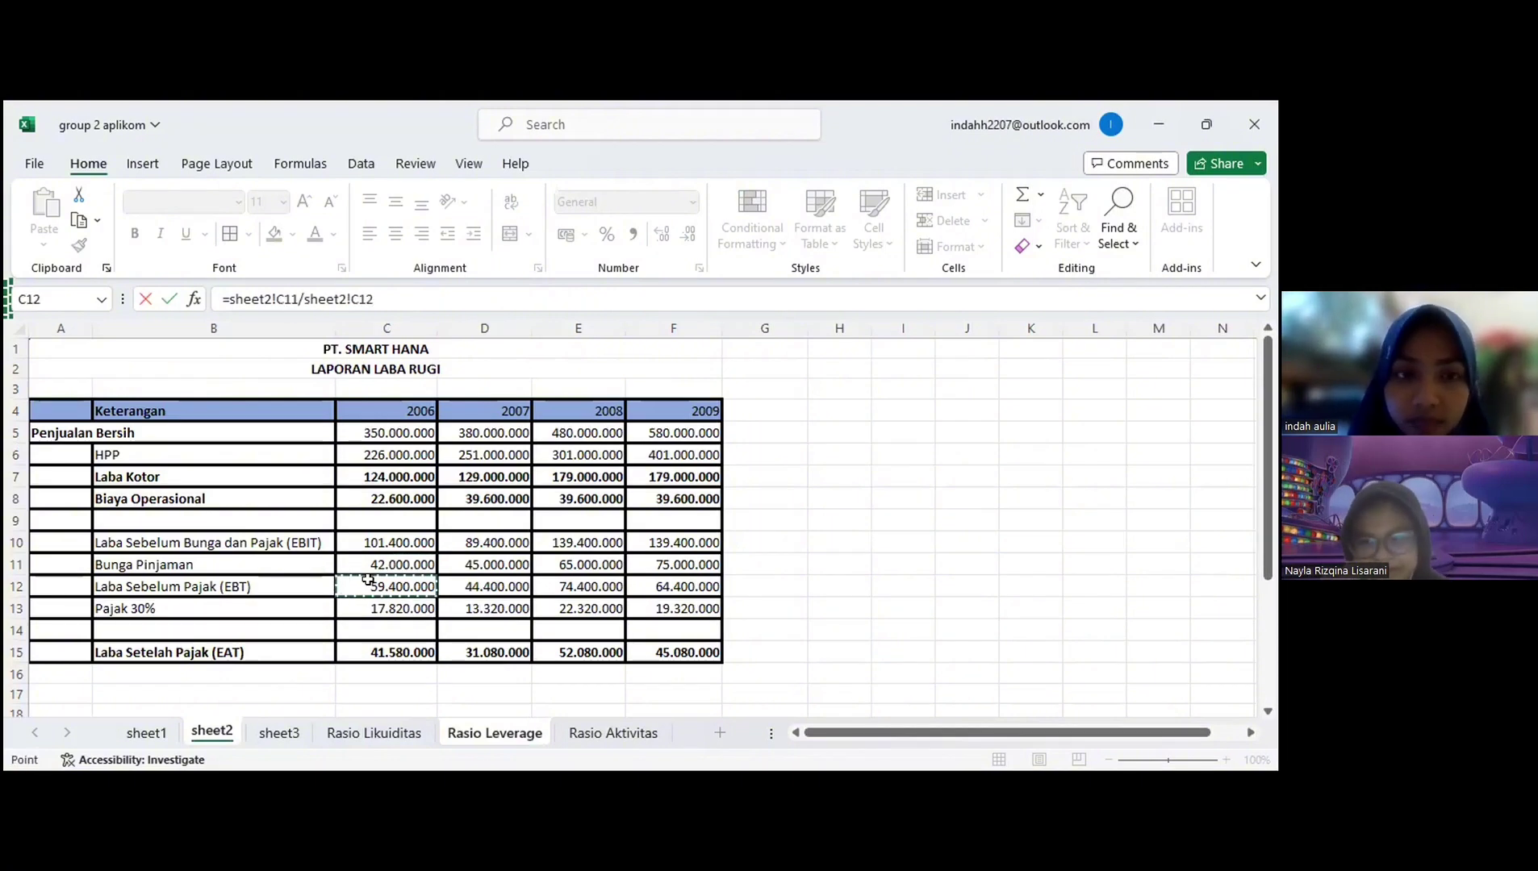
pyautogui.press('Return')
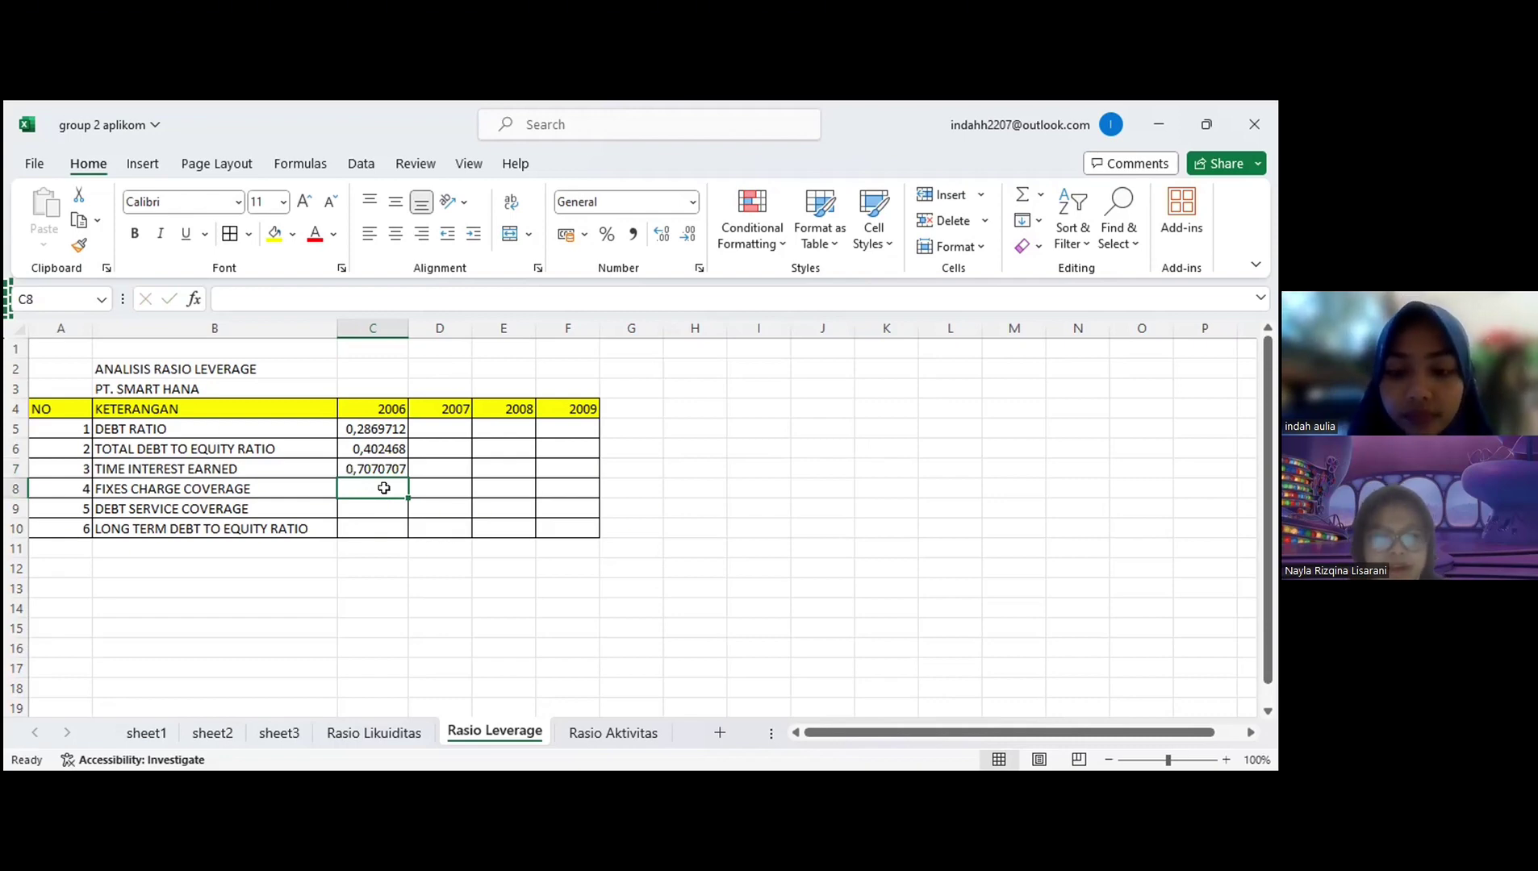
# Step: Calculate the 2006 fixes charge coverage in C8 with the formula =(sheet2!C11+sheet2!C12+sheet3!C6)/sheet2!C12
pyautogui.write('=')
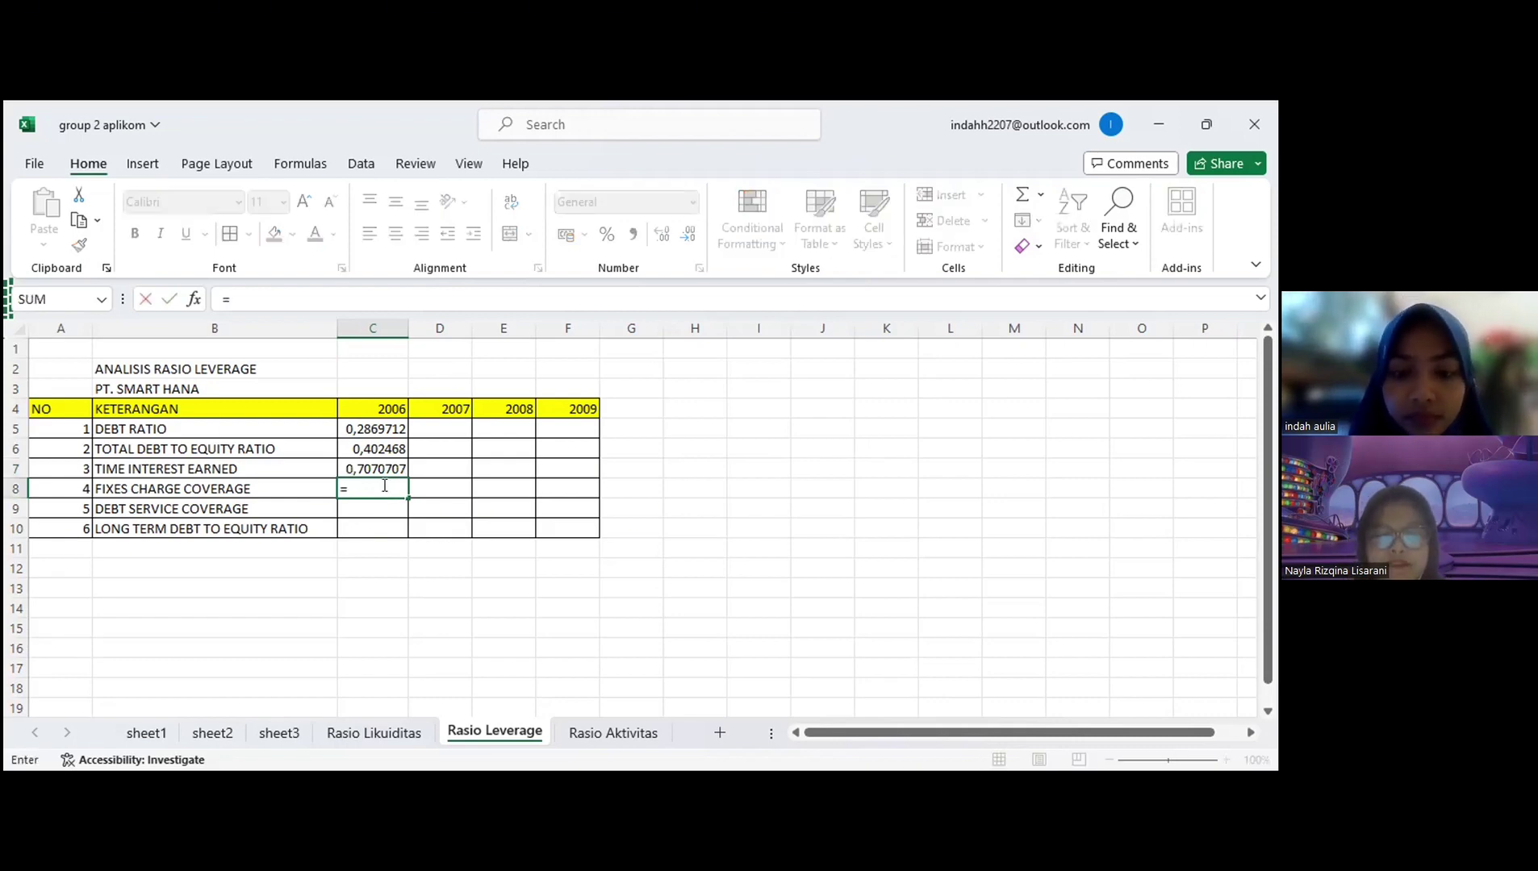
pyautogui.write('(sheet2!')
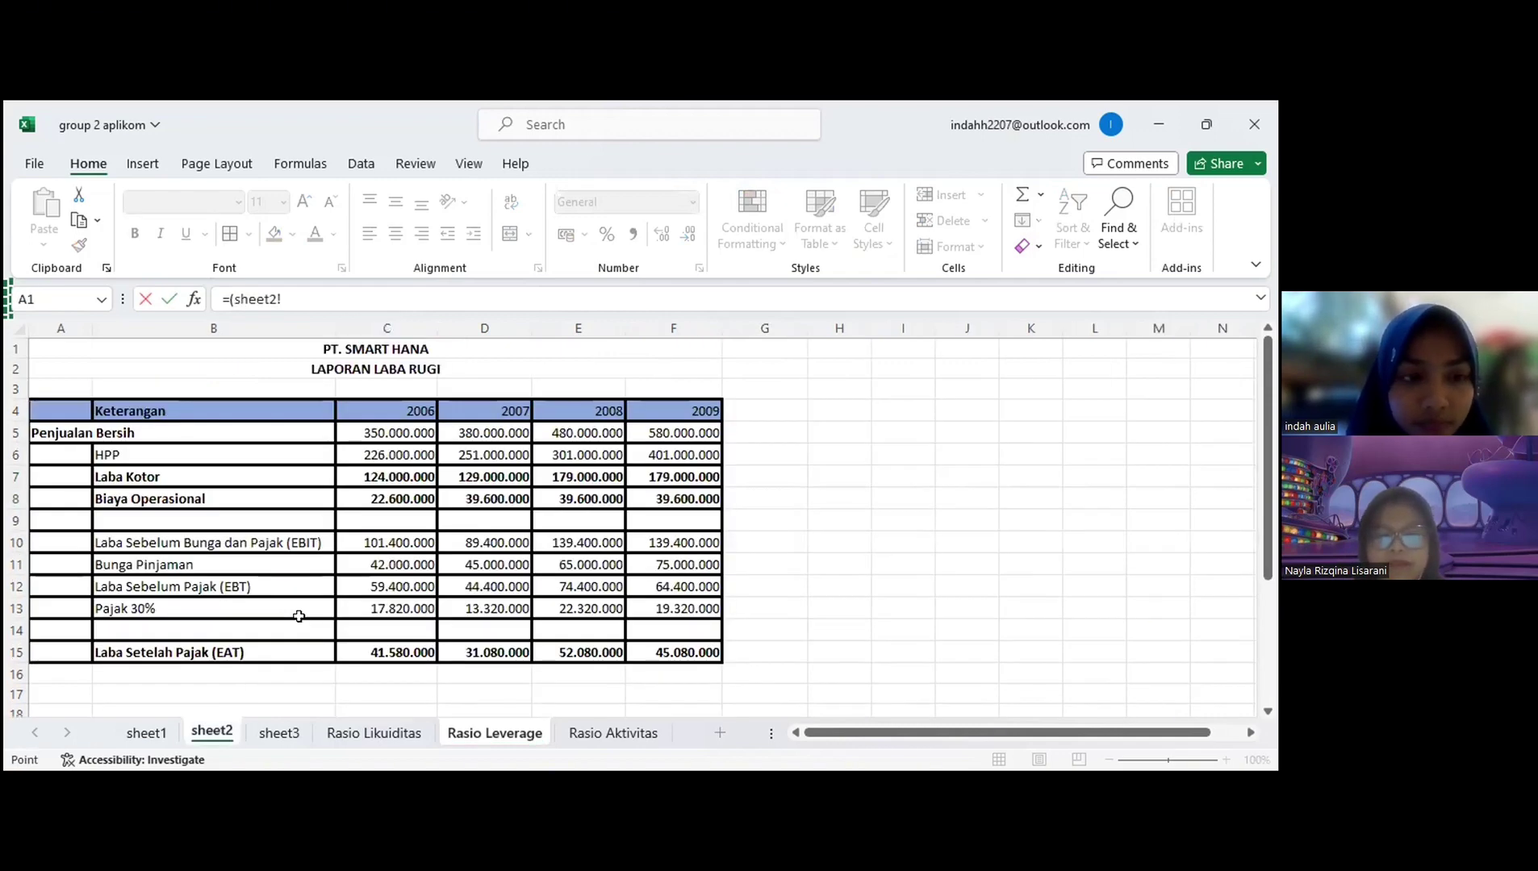
pyautogui.click(390, 564)
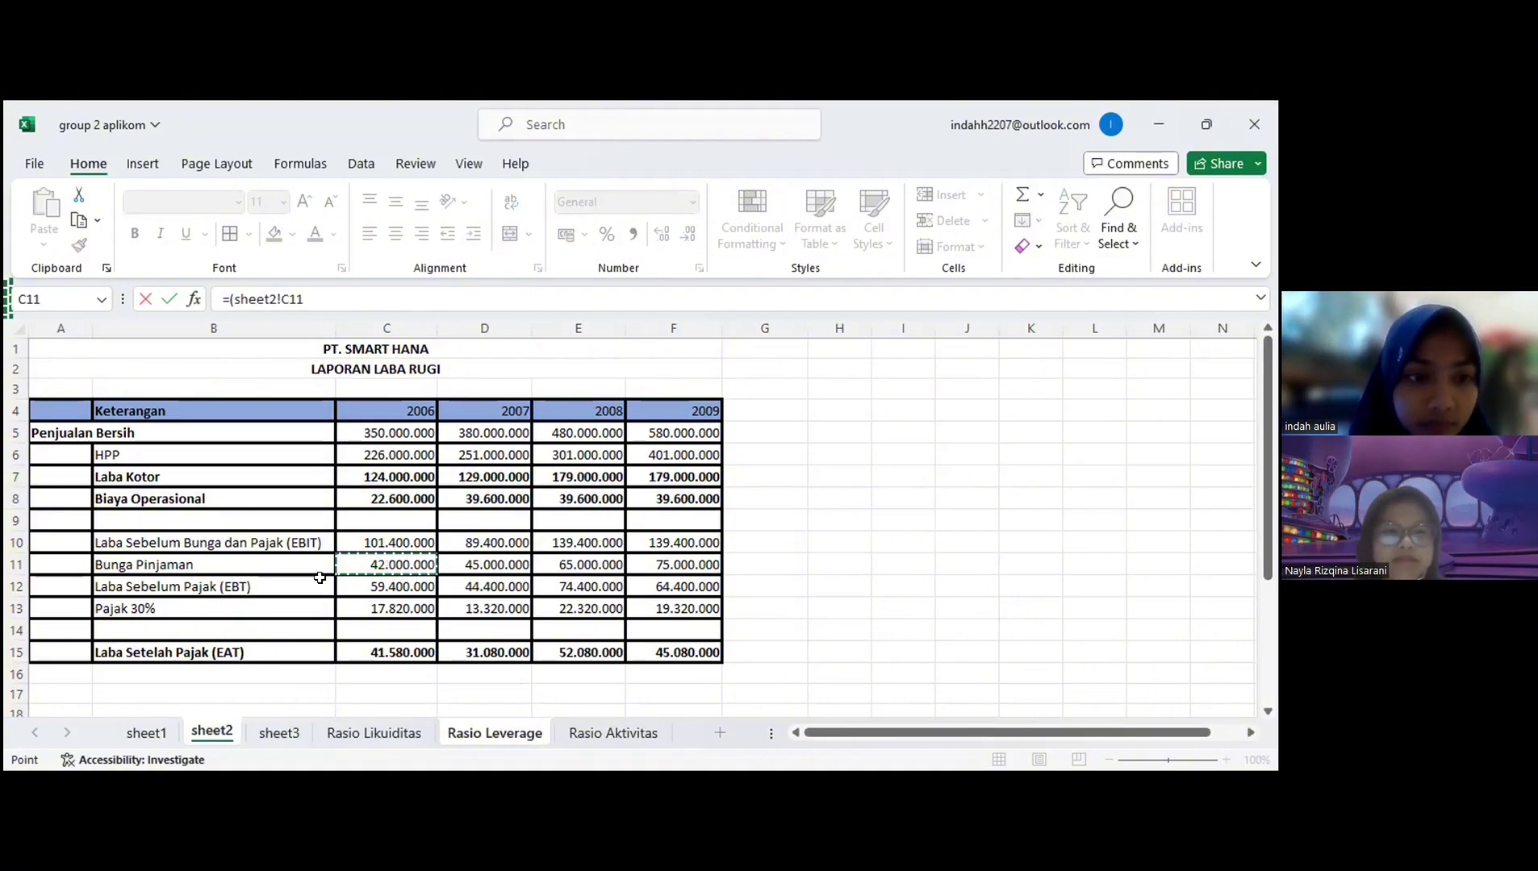
pyautogui.write('+')
pyautogui.click(362, 587)
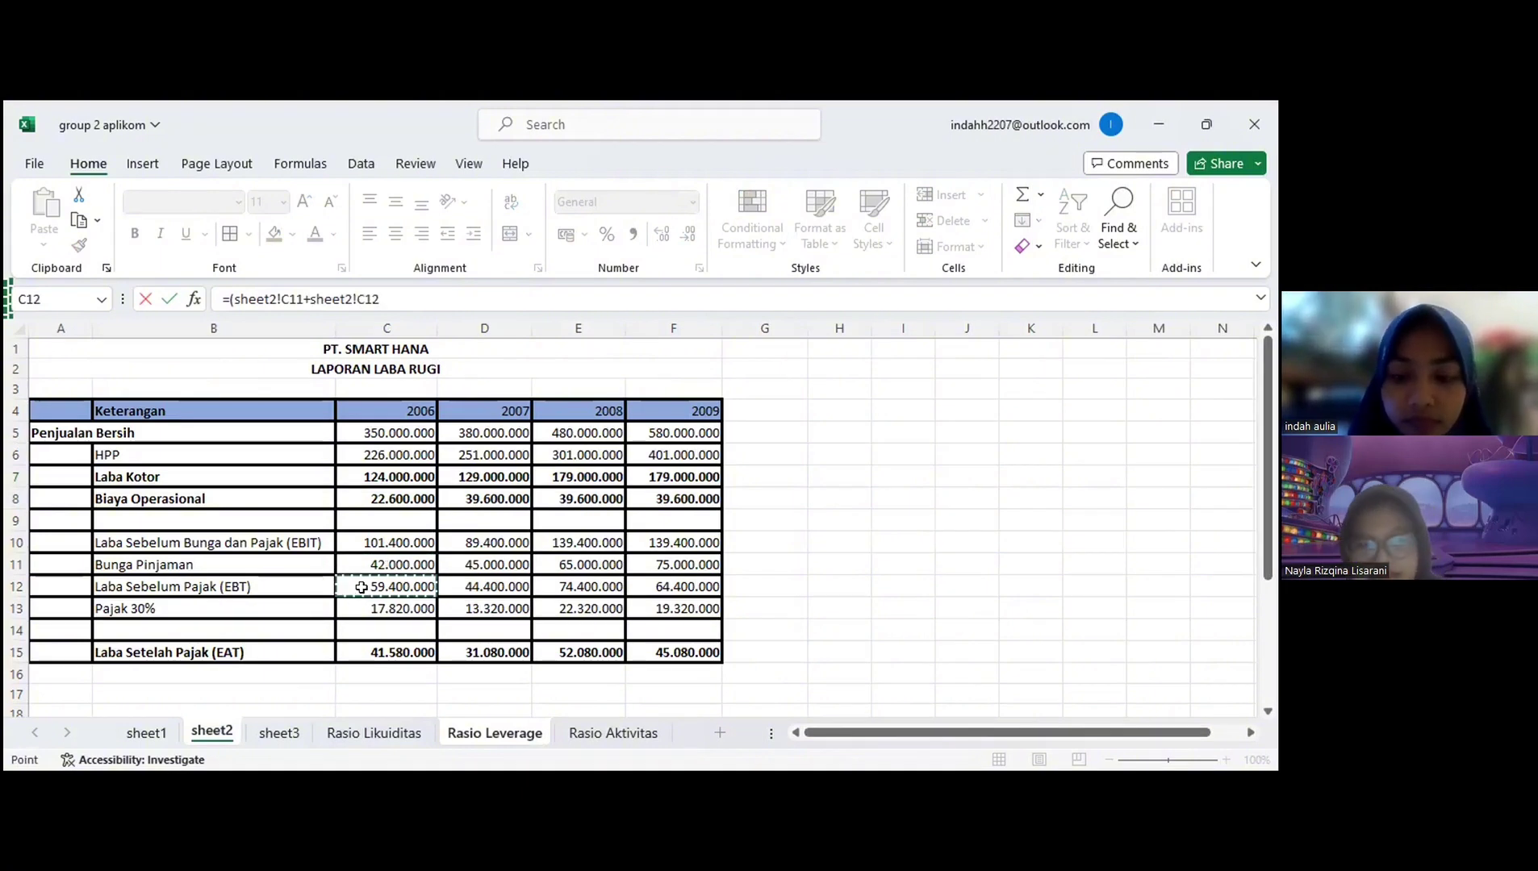
pyautogui.write('+')
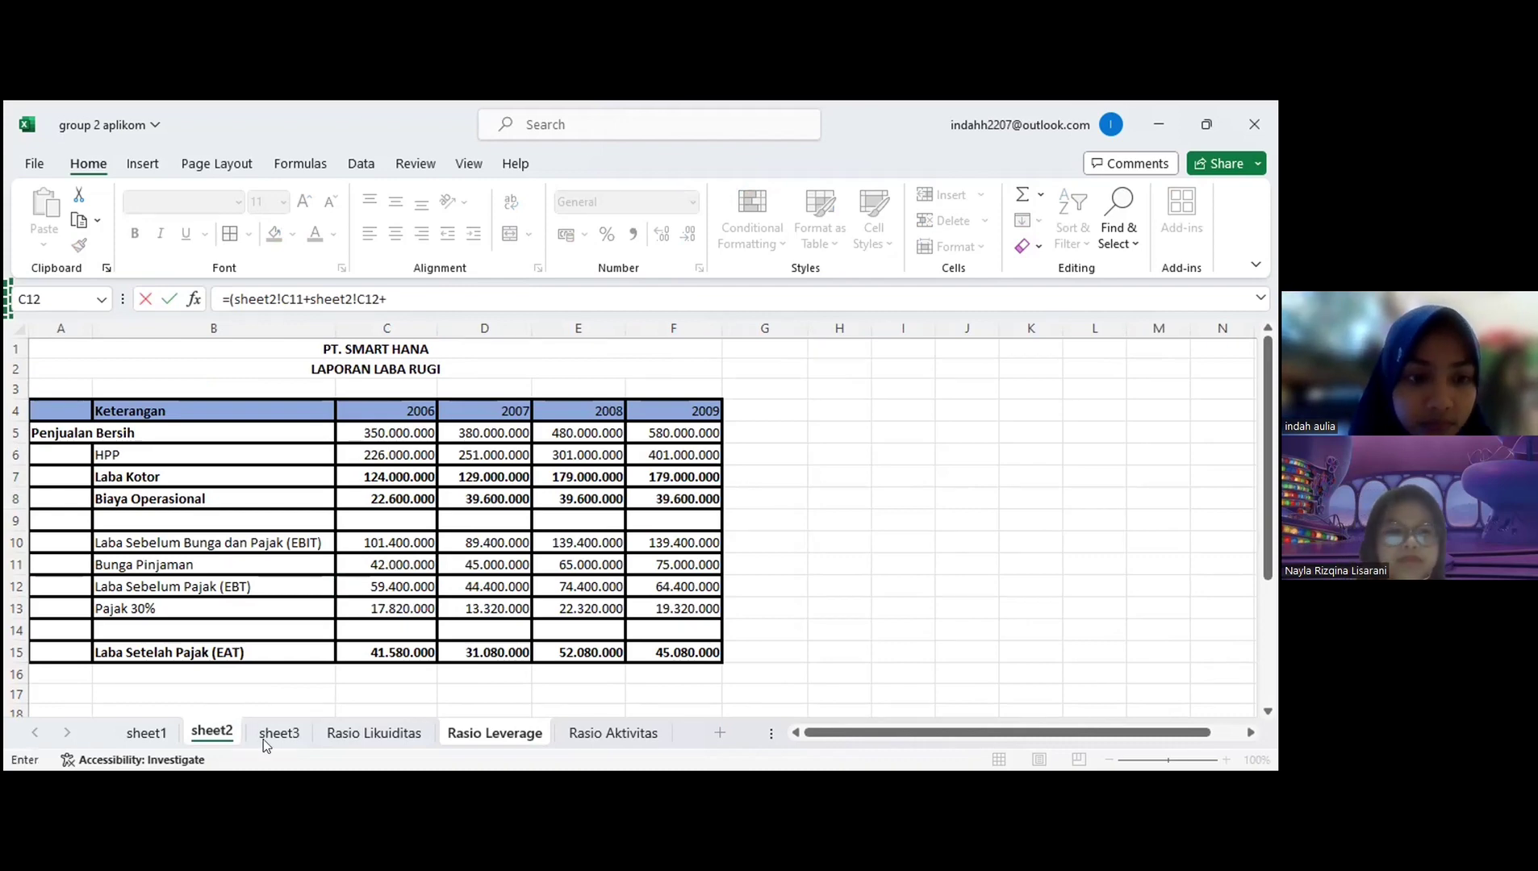
pyautogui.hotkey('ctrl', 'pagedown')
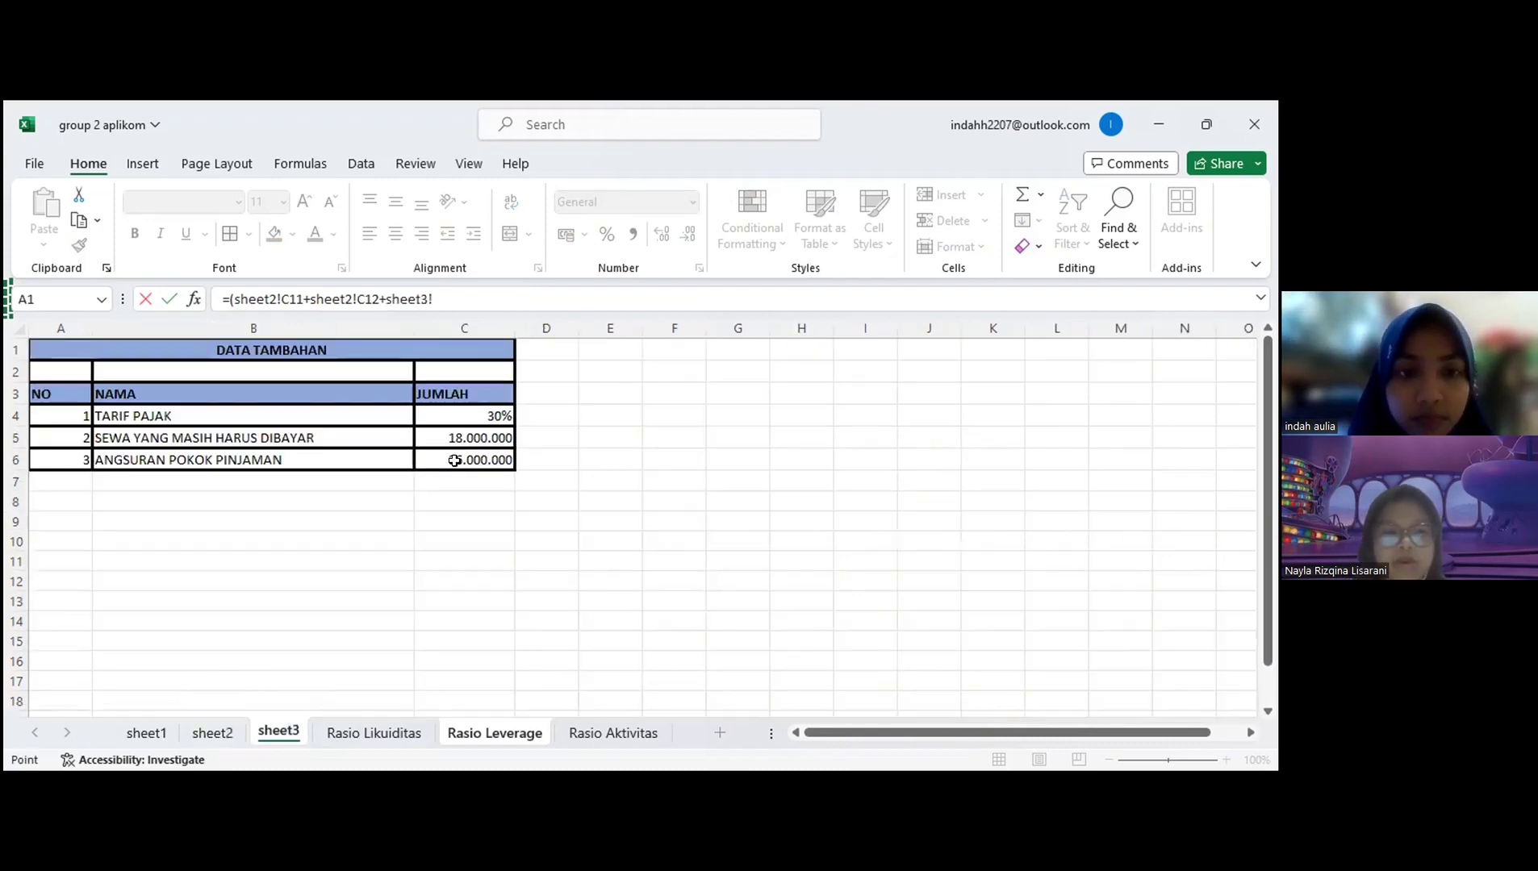
pyautogui.click(454, 461)
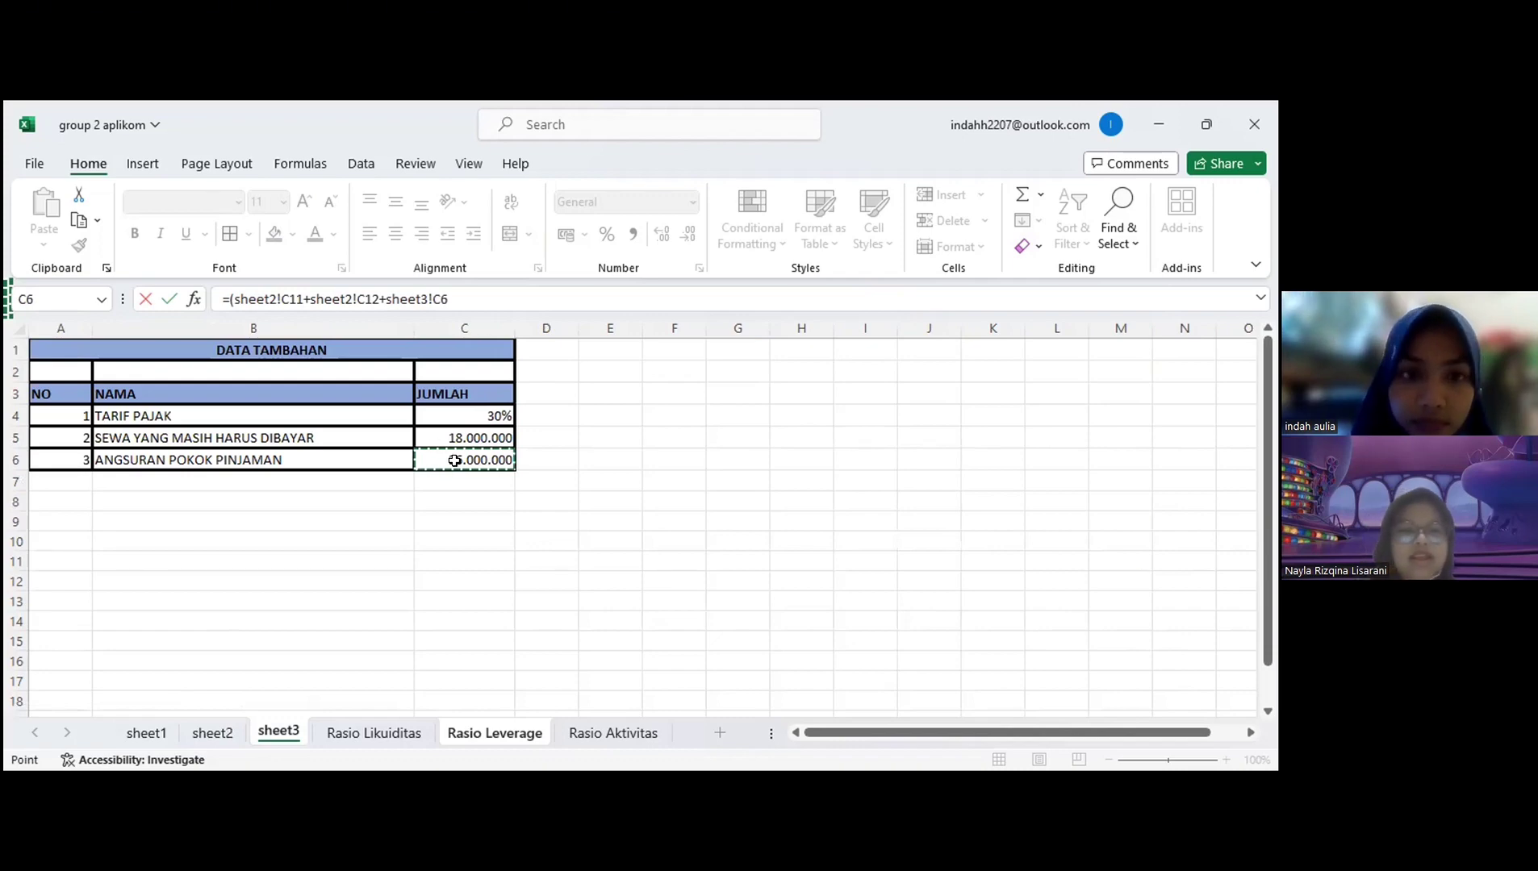
pyautogui.write(')')
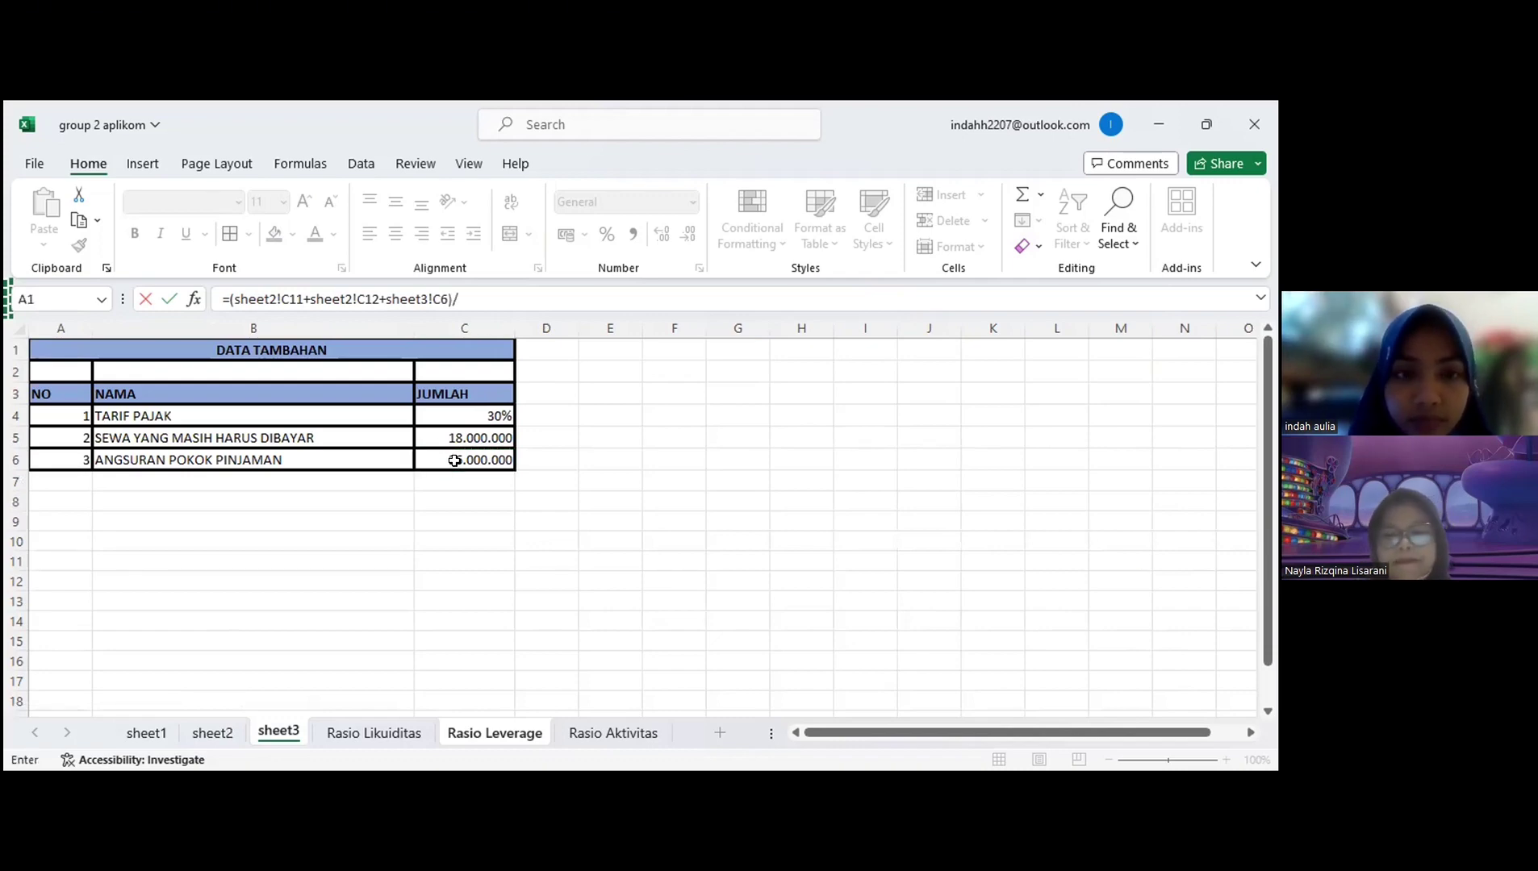
pyautogui.write('/')
pyautogui.click(213, 732)
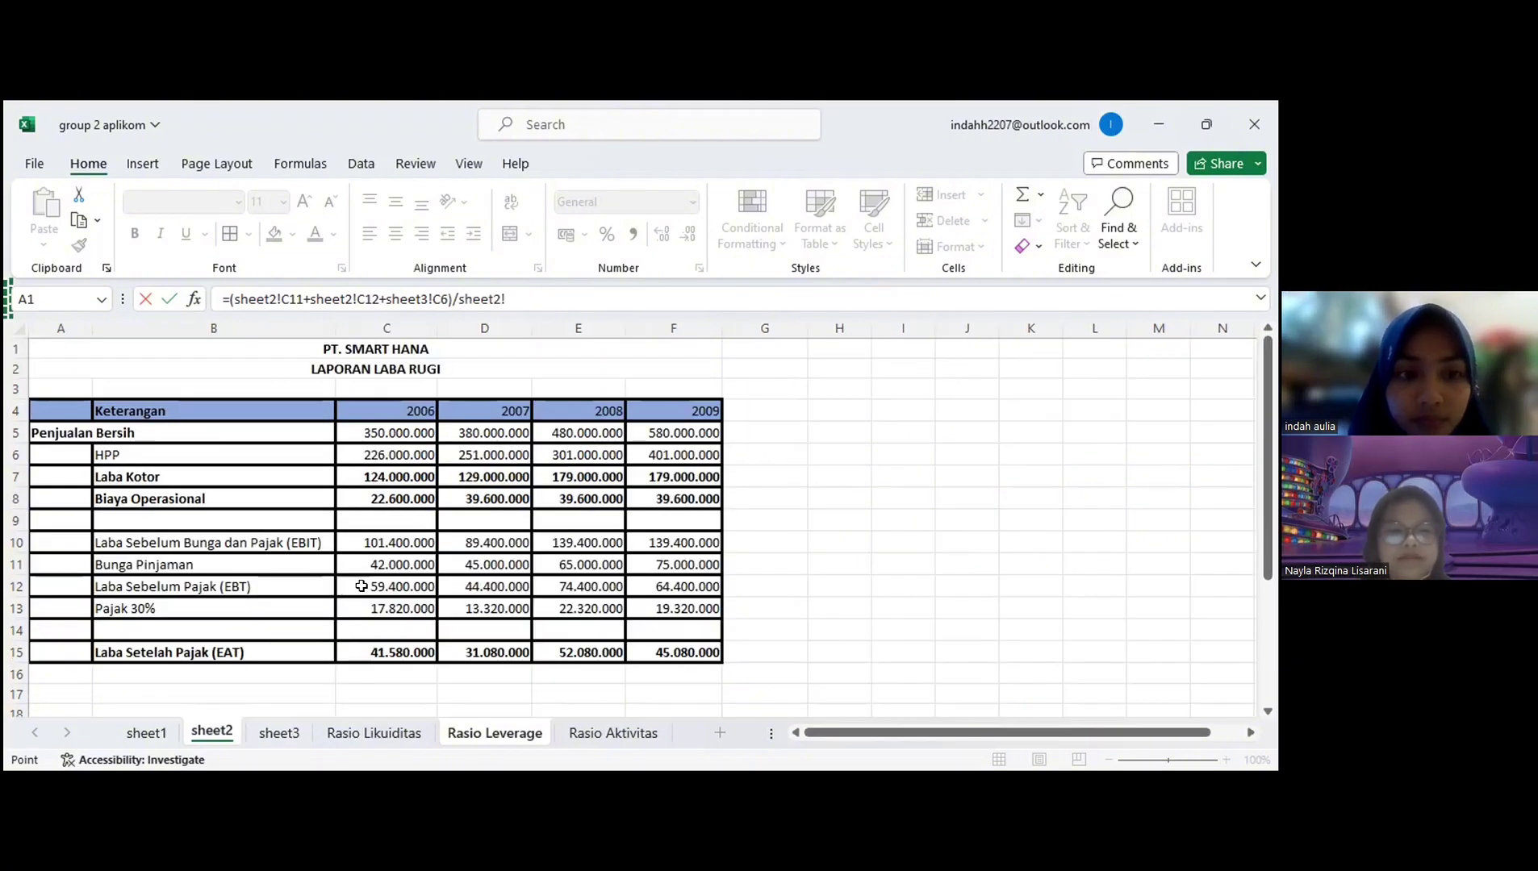
pyautogui.click(361, 587)
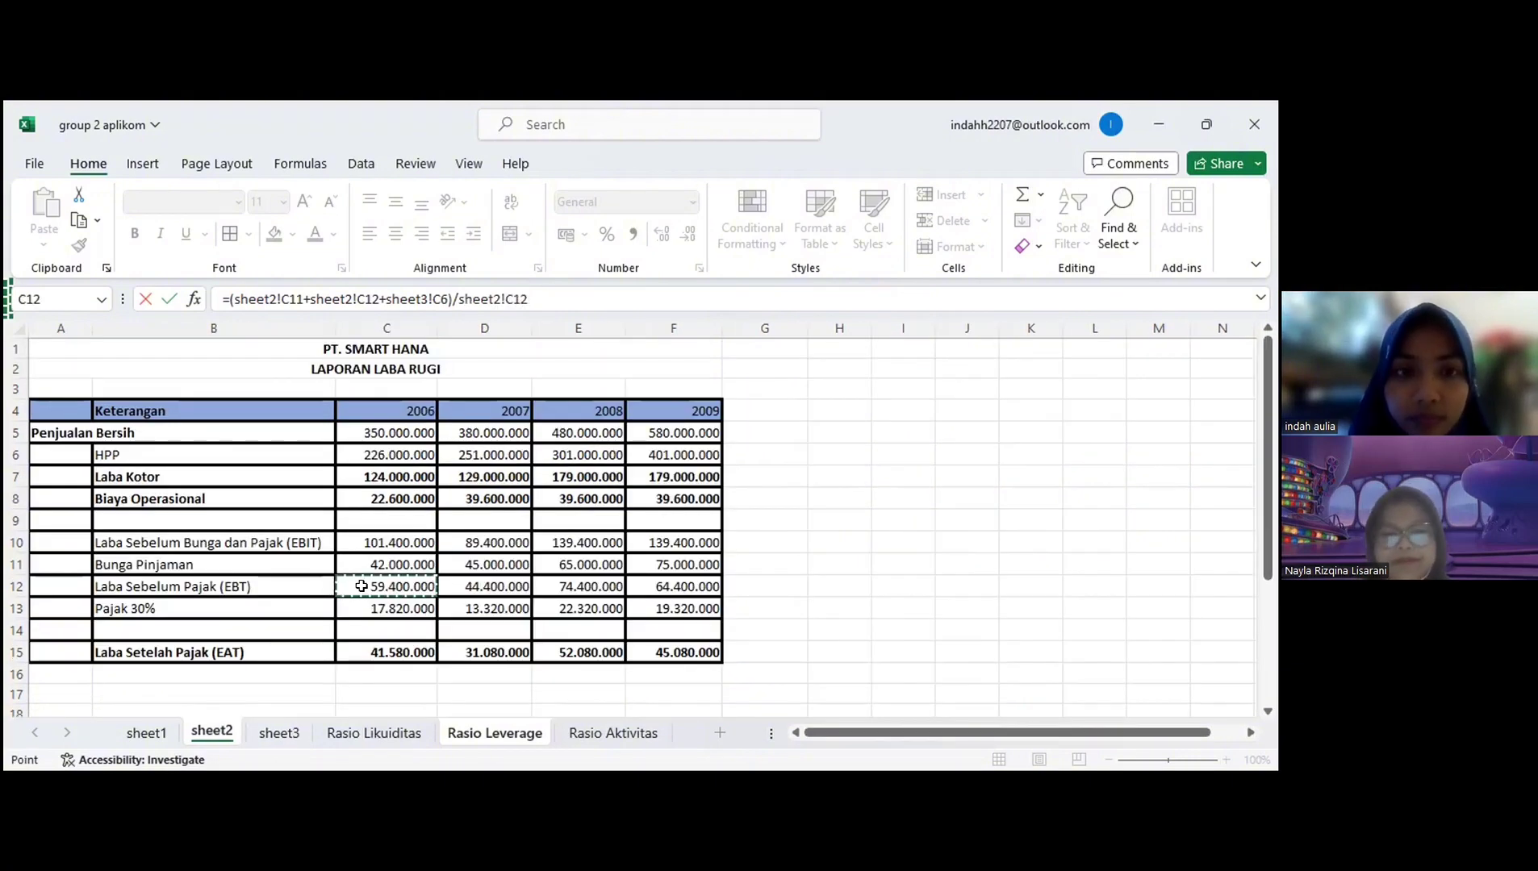
pyautogui.press('Return')
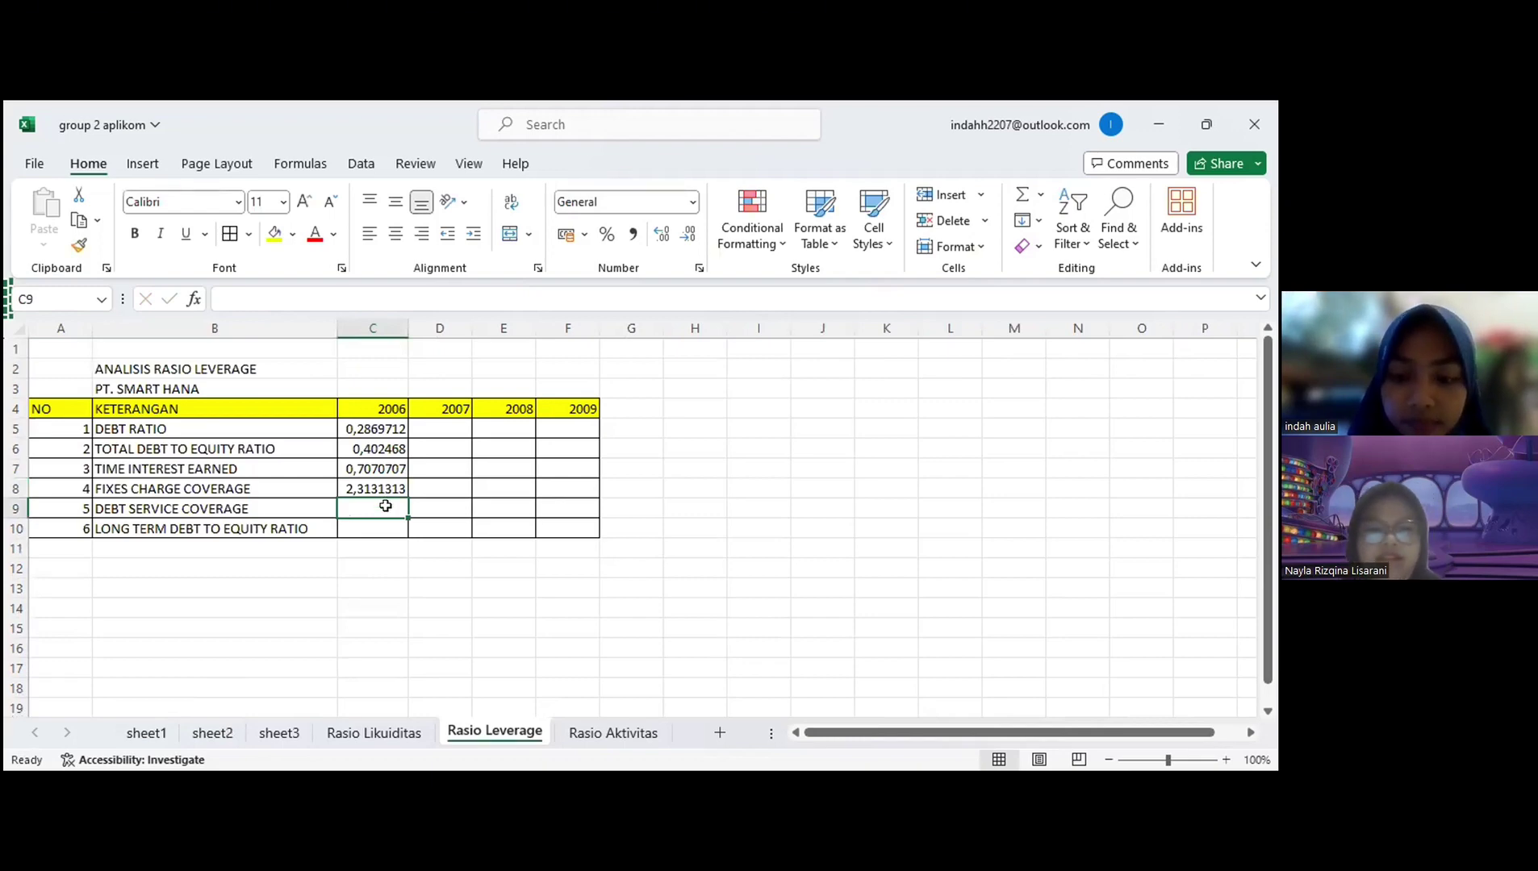
# Step: Start the 2006 debt service coverage formula in C9 as =(sheet2!C11/sheet2!C11(sheet2!C12
pyautogui.write('=')
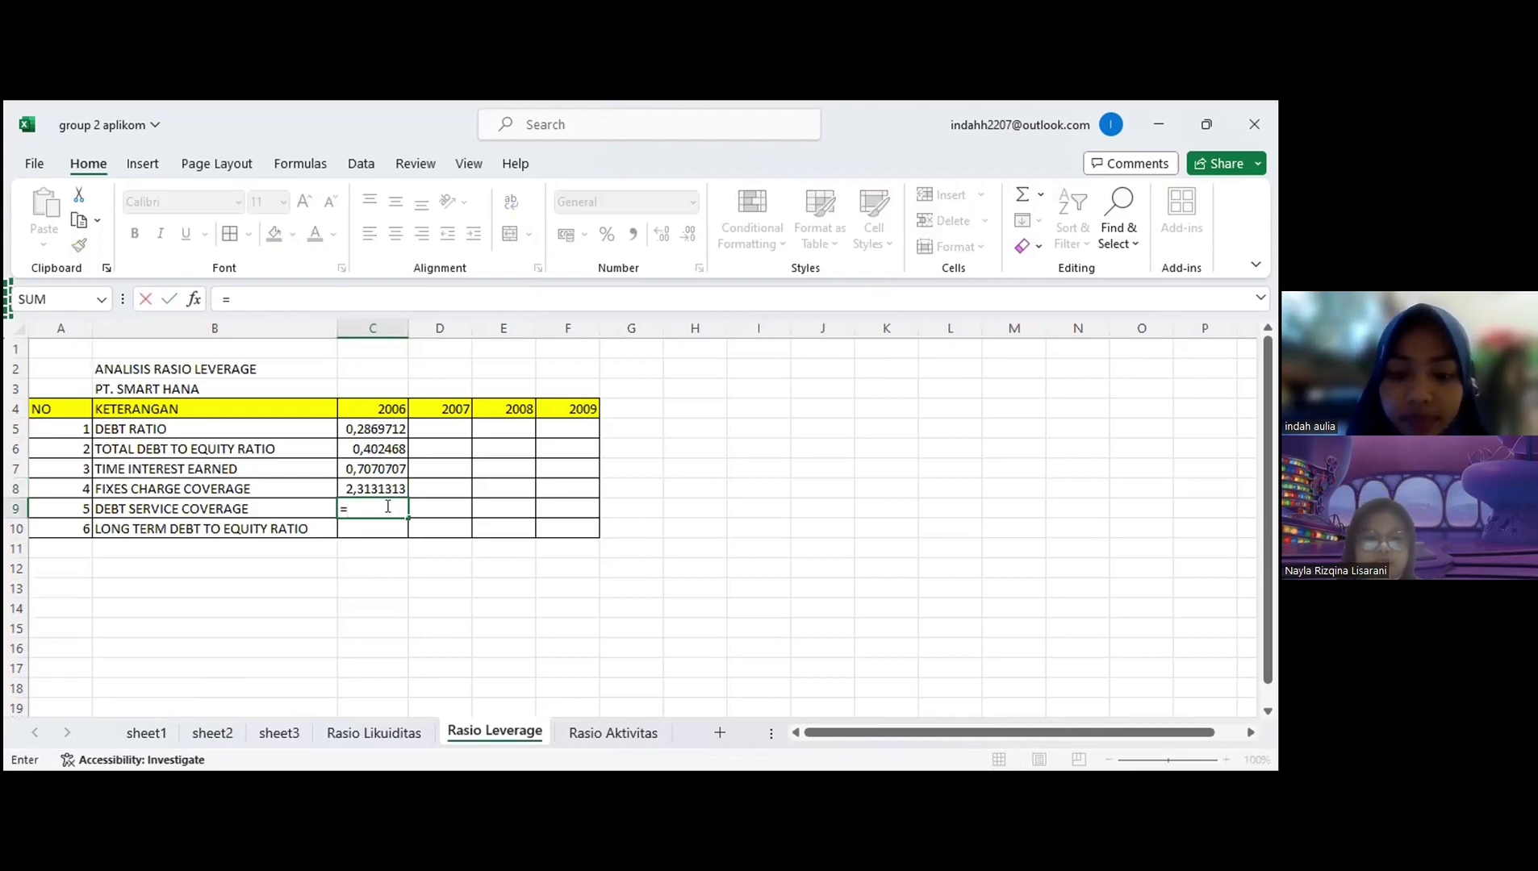
pyautogui.write('(')
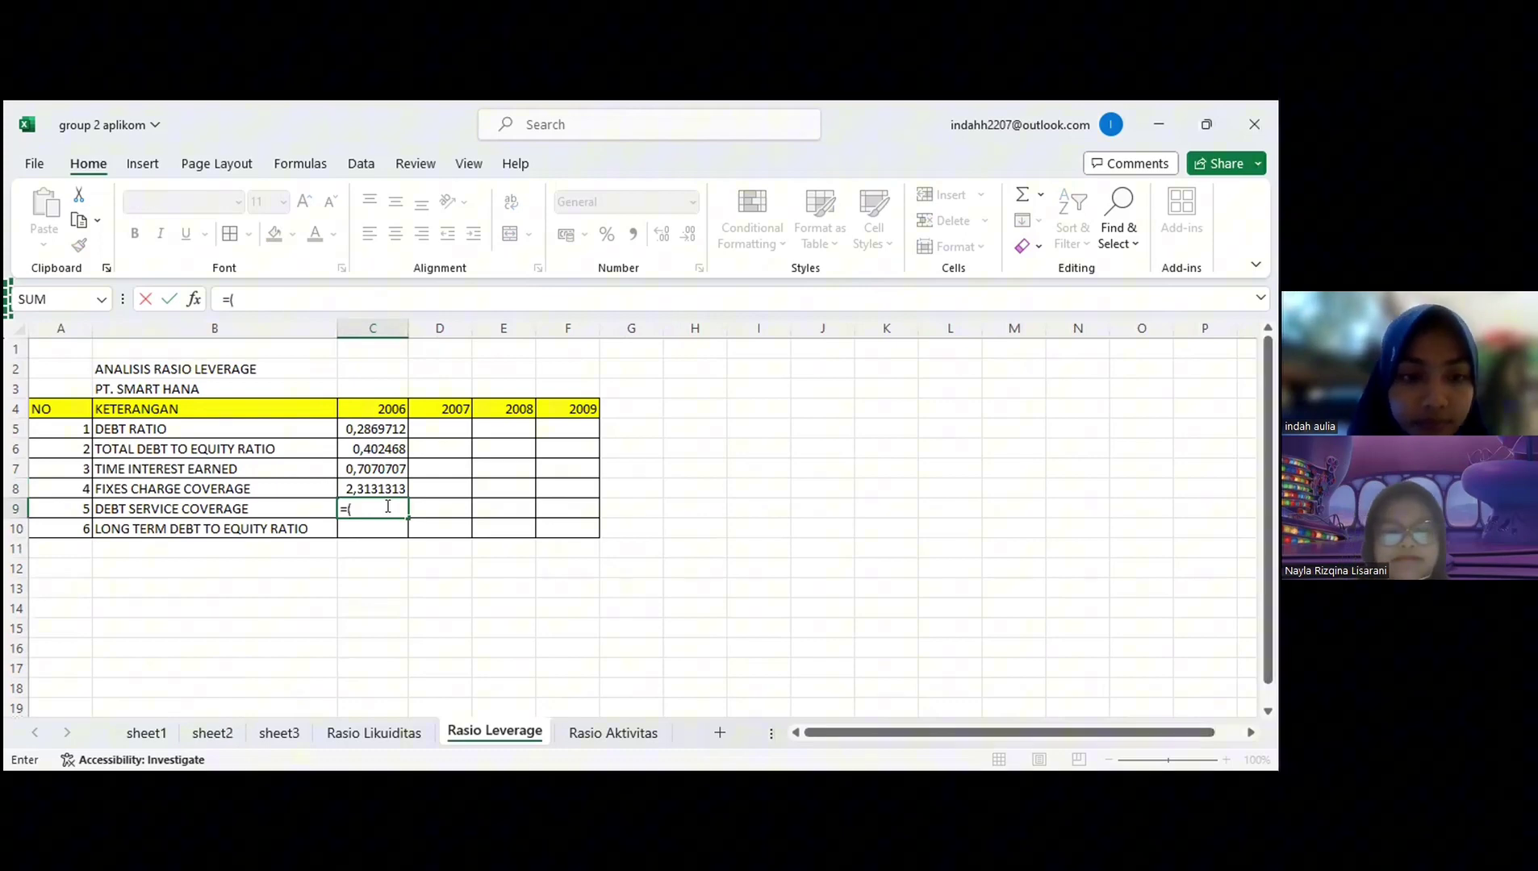
pyautogui.click(232, 731)
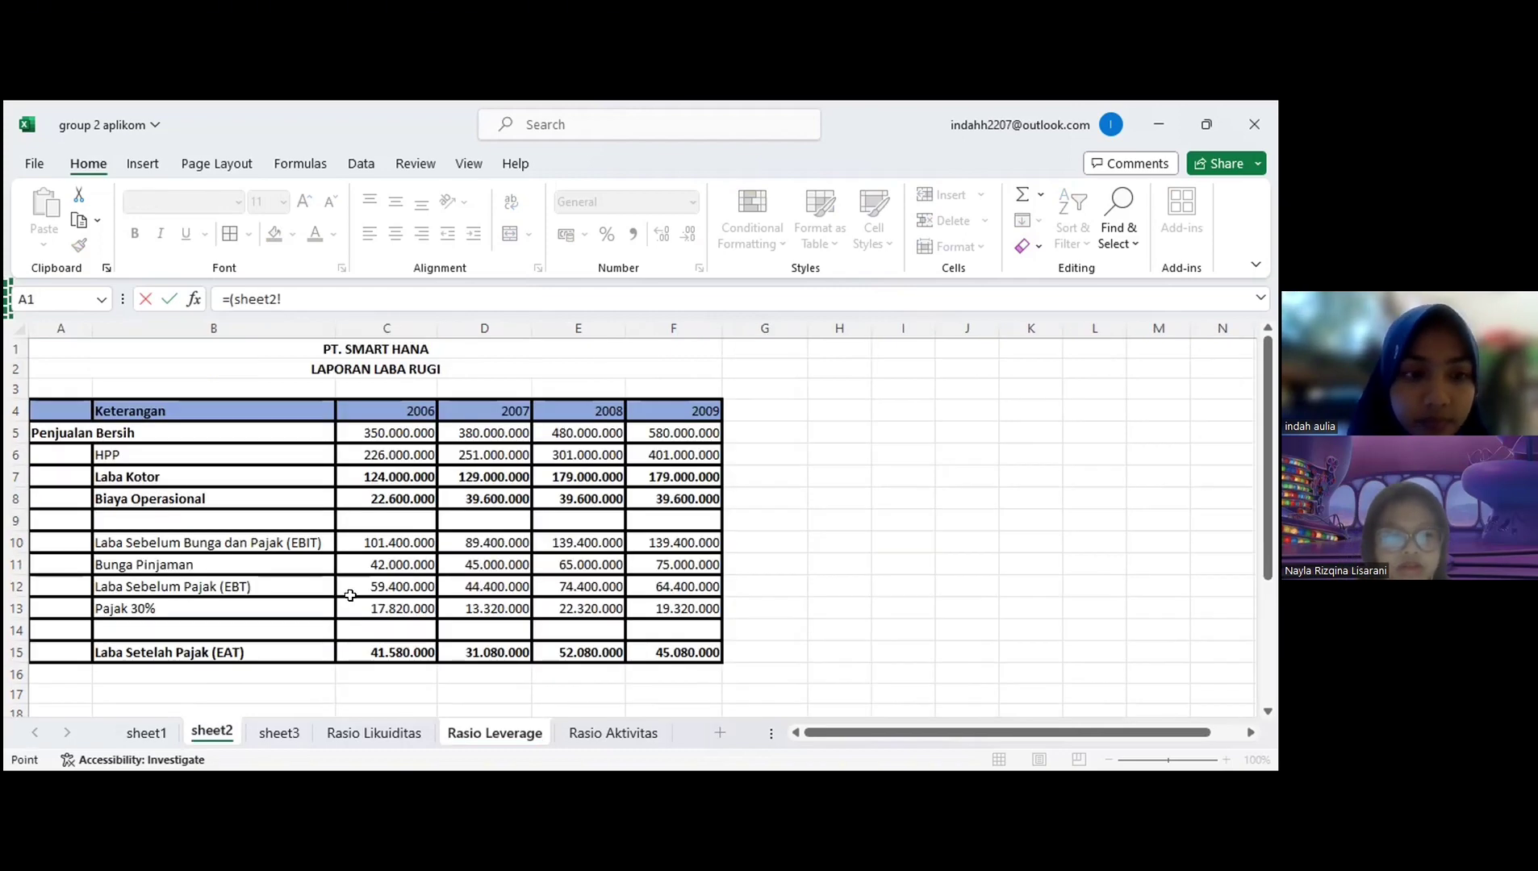
pyautogui.click(408, 562)
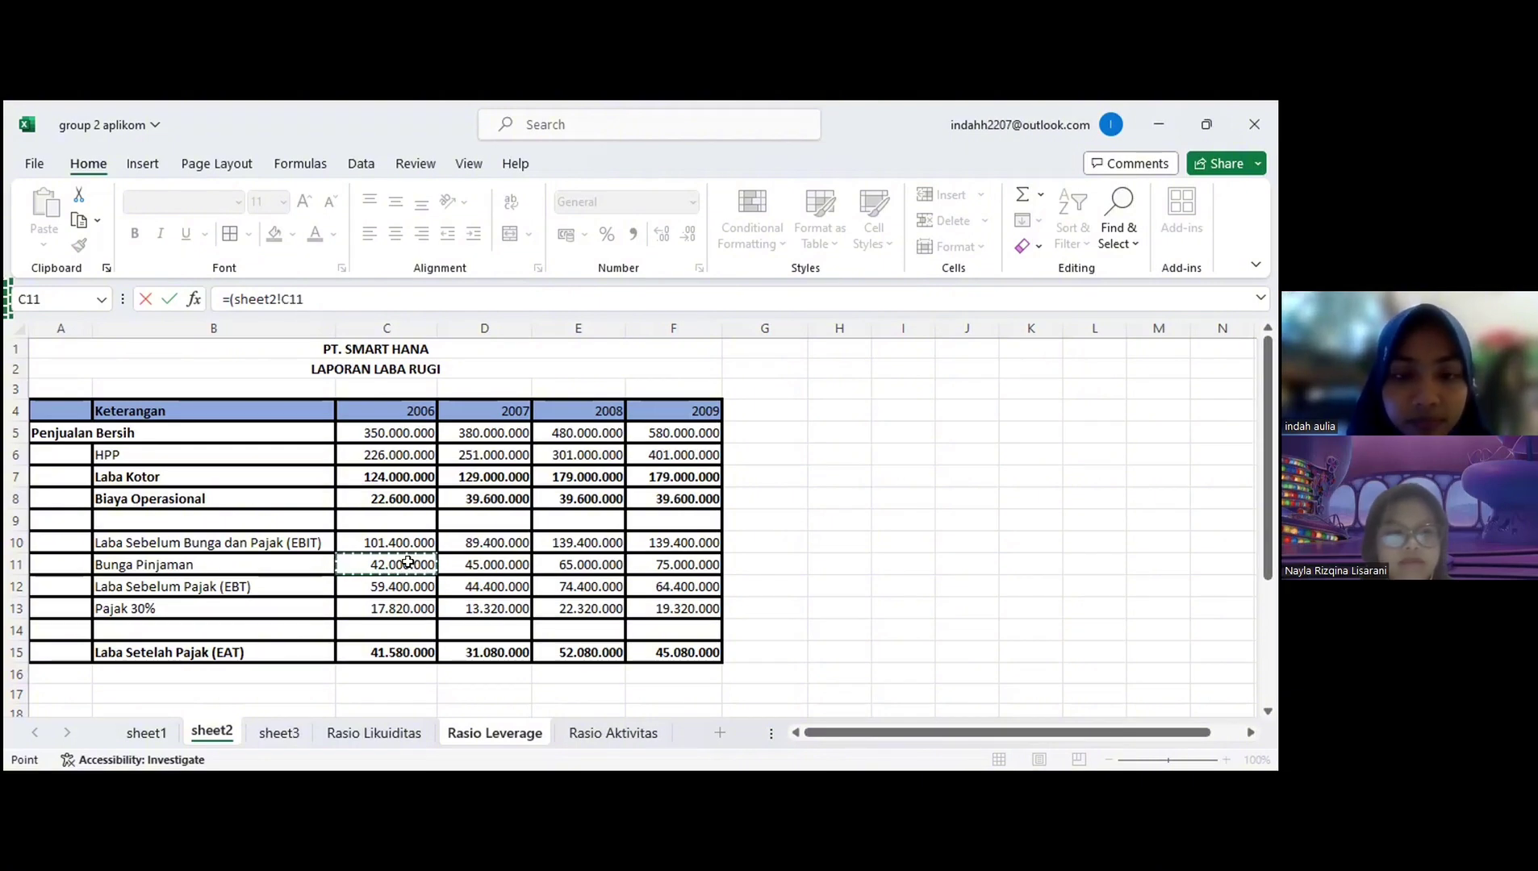
pyautogui.write('/')
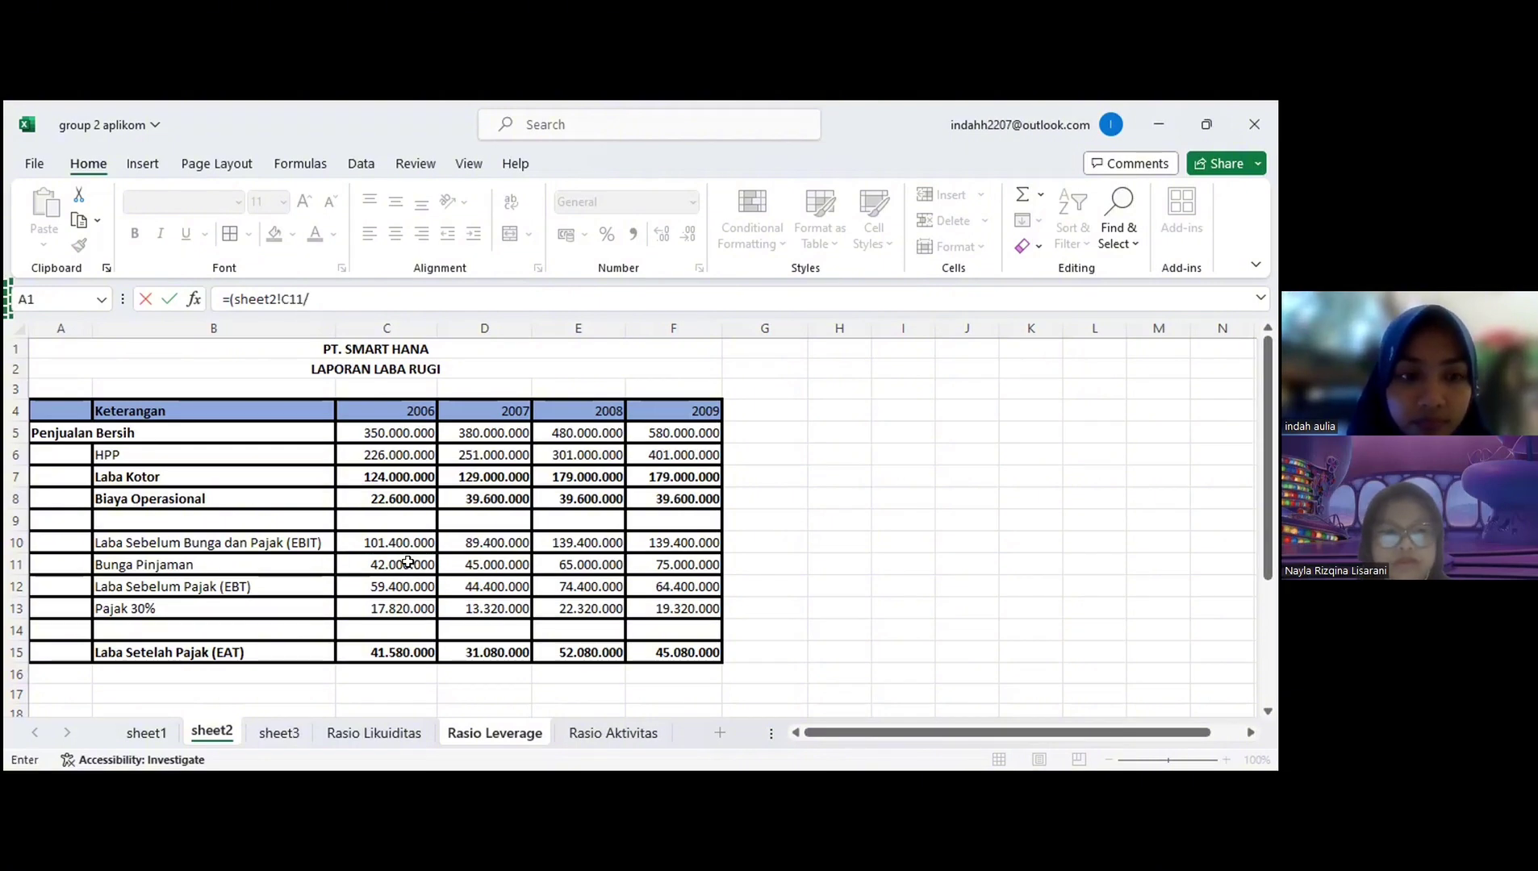
pyautogui.click(408, 562)
pyautogui.write('(')
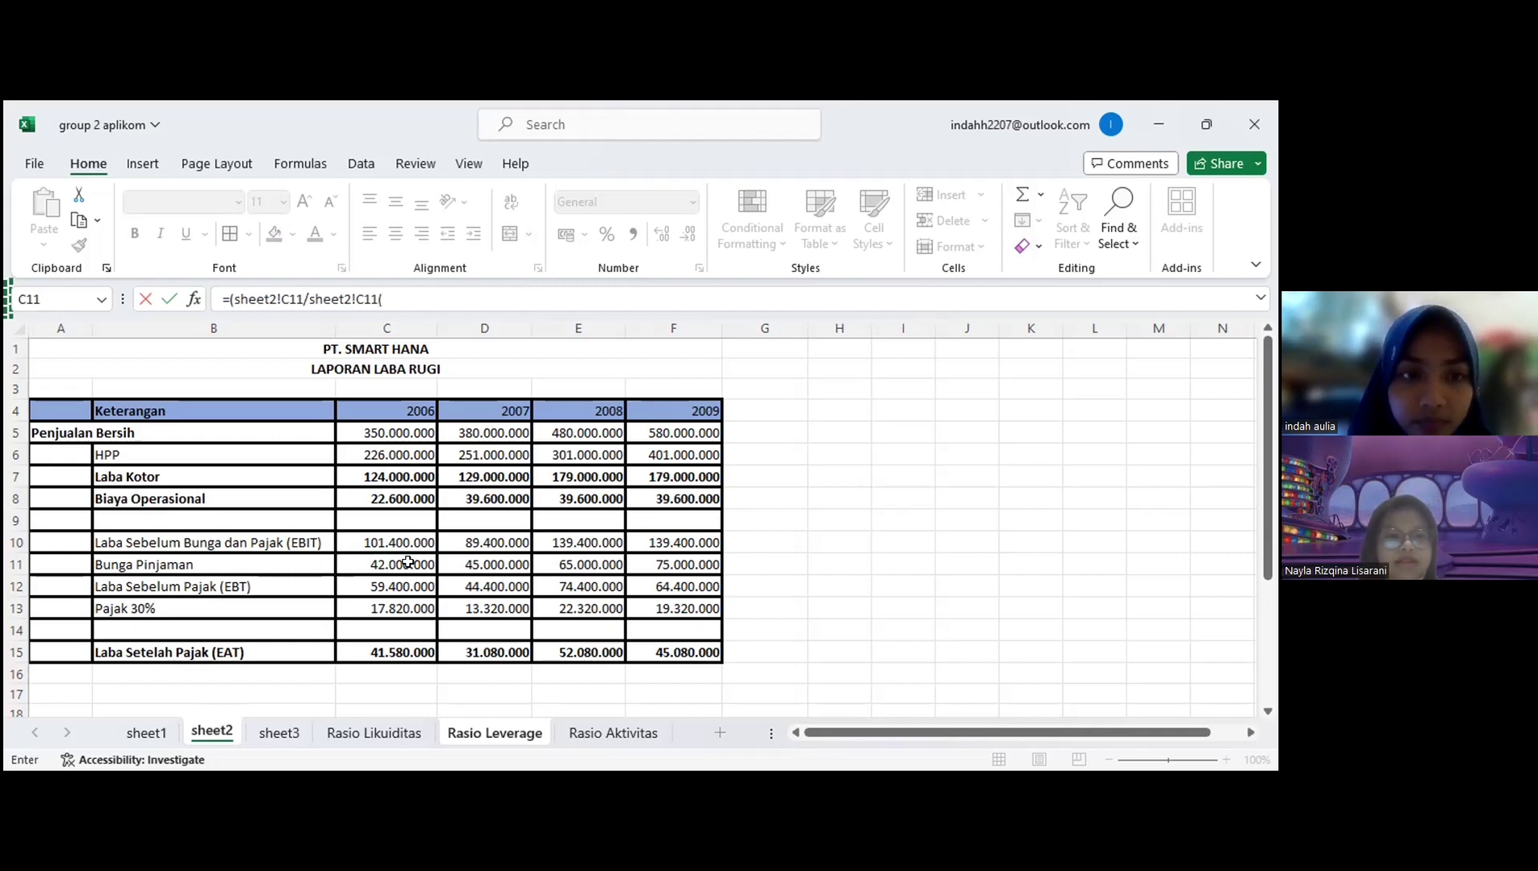
pyautogui.click(345, 586)
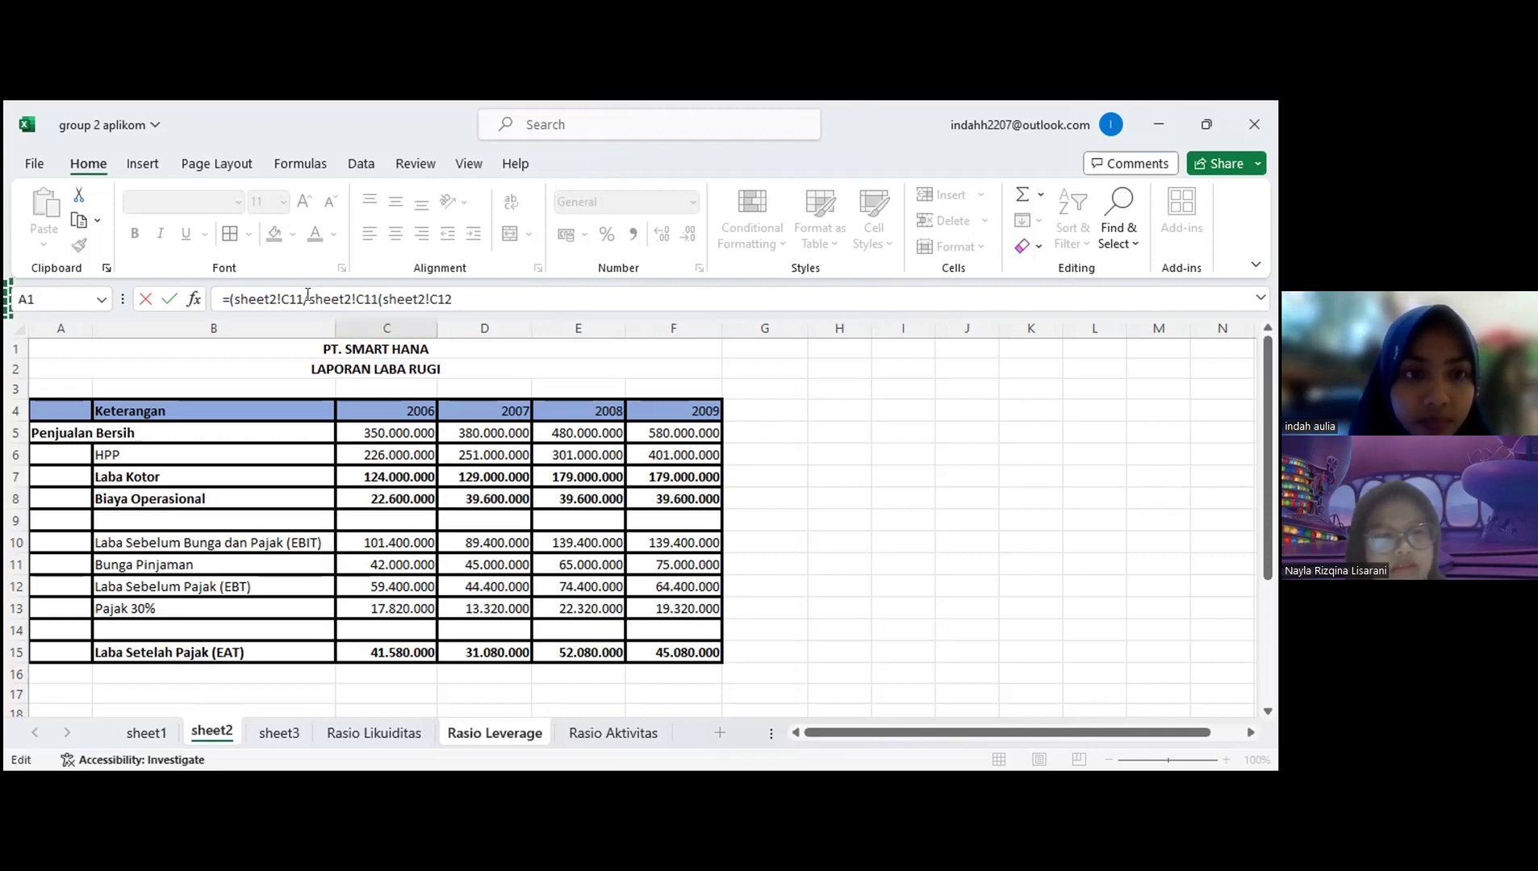
# Step: Remove the duplicate sheet2!C11 reference from the C9 formula and re-enter the division sign before sheet2!C12
pyautogui.moveTo(377, 299); pyautogui.dragTo(307, 298)
pyautogui.press('BackSpace')
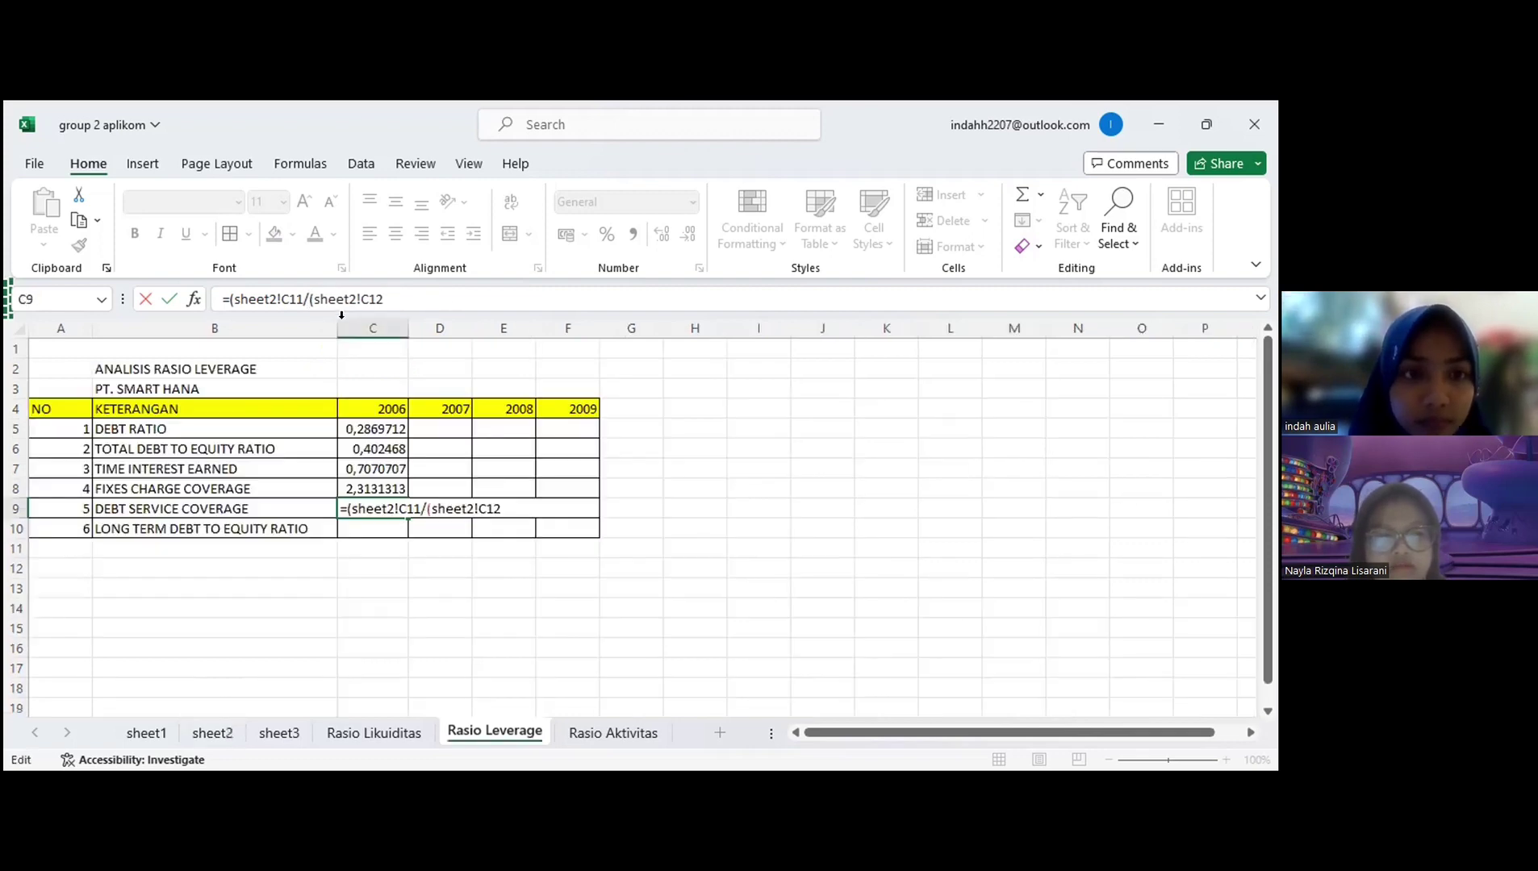
pyautogui.press('BackSpace')
pyautogui.click(304, 298)
pyautogui.write('/')
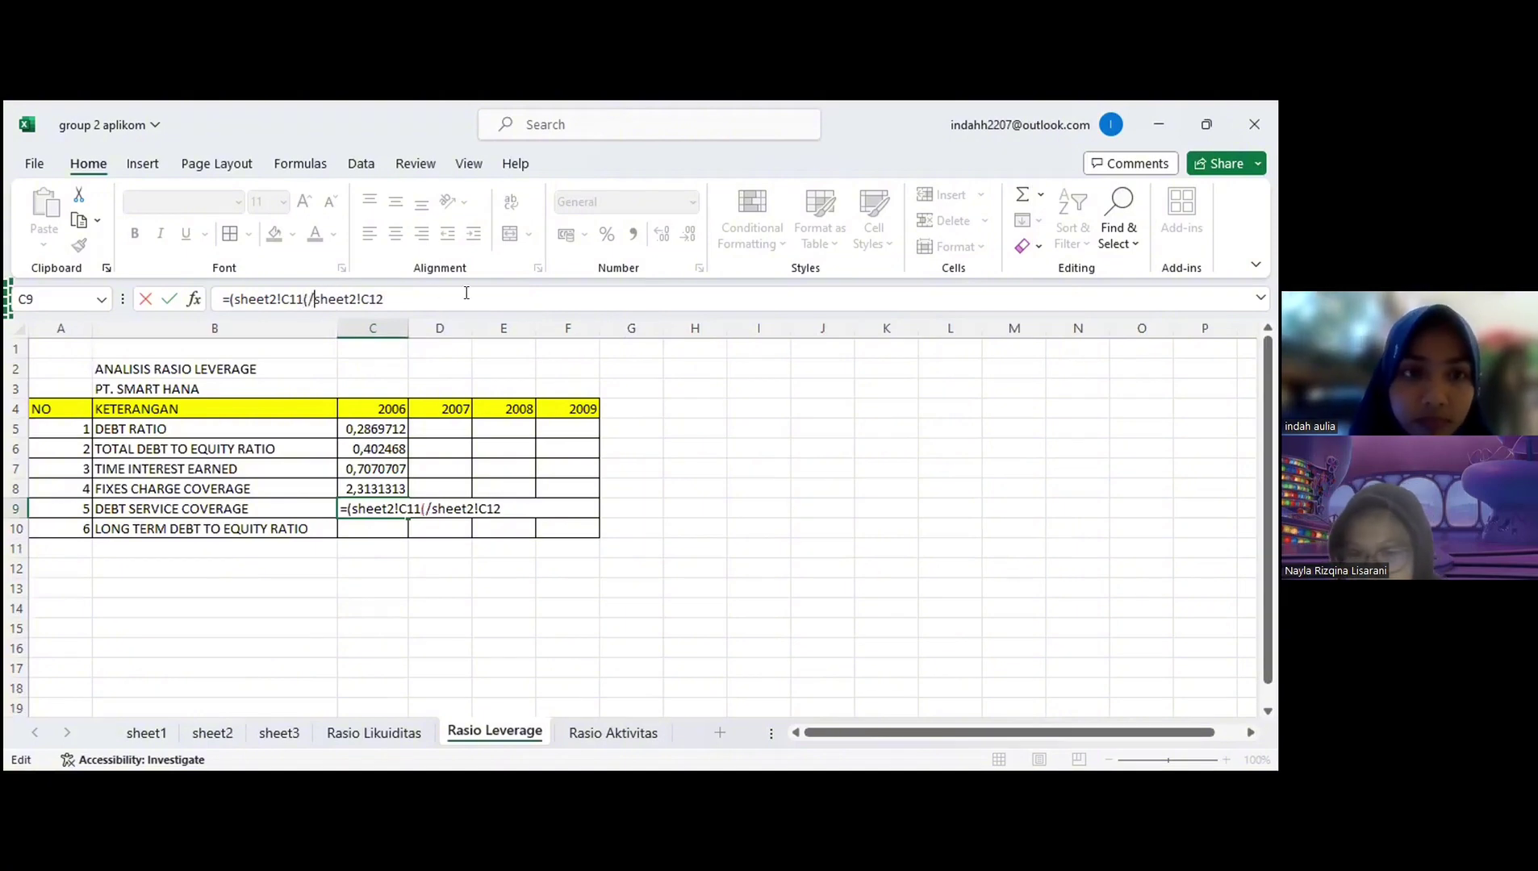
# Step: Extend the C9 formula after sheet2!C12 with +sheet3!C6/(1-sheet3!C5))) and try to enter it
pyautogui.click(387, 298)
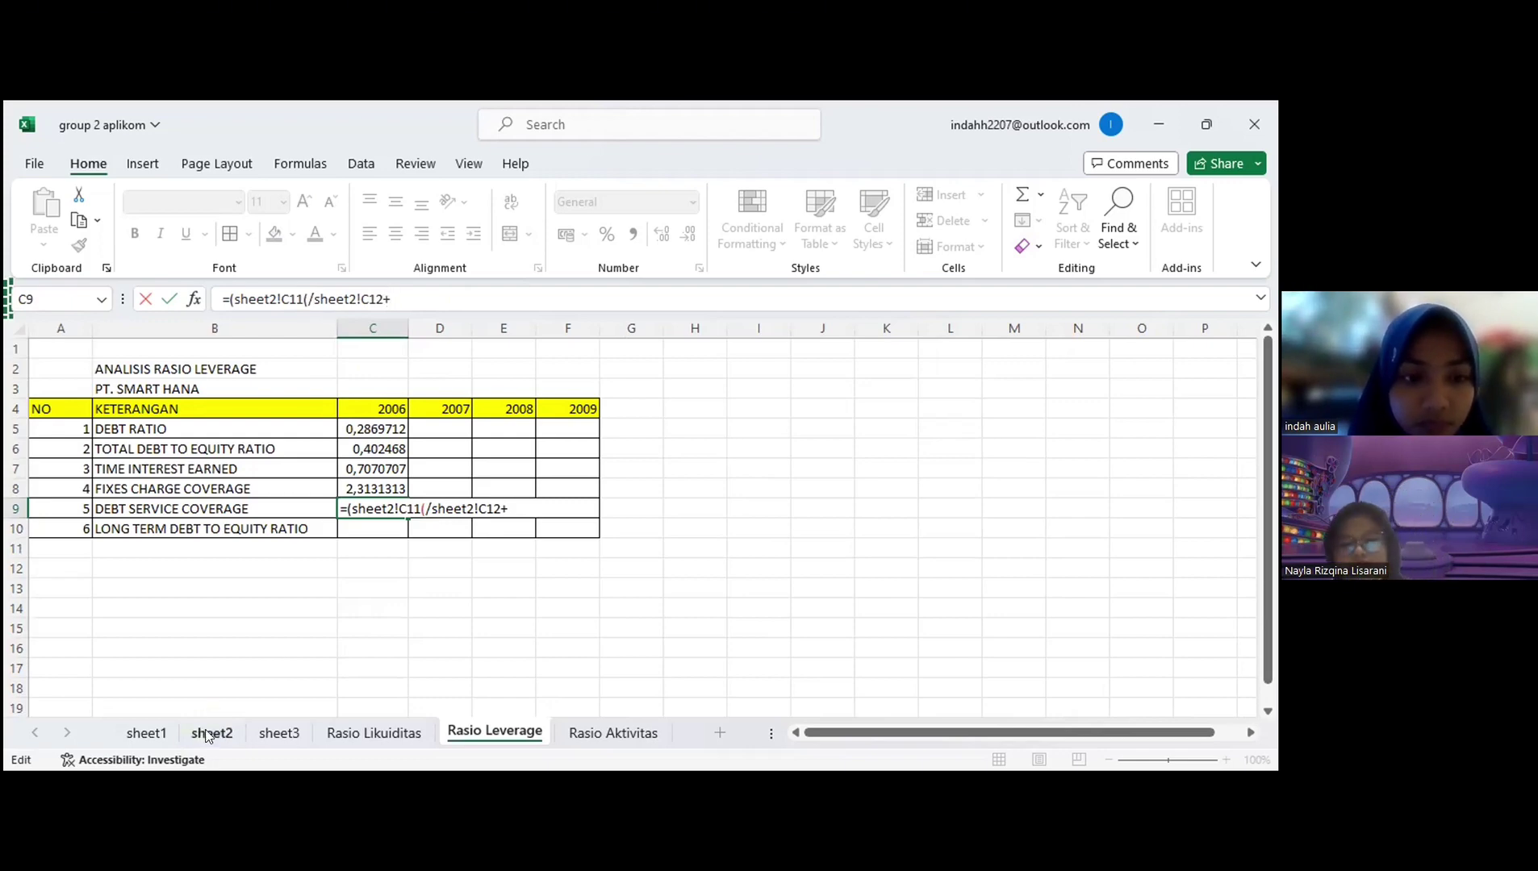
pyautogui.write('+')
pyautogui.click(268, 731)
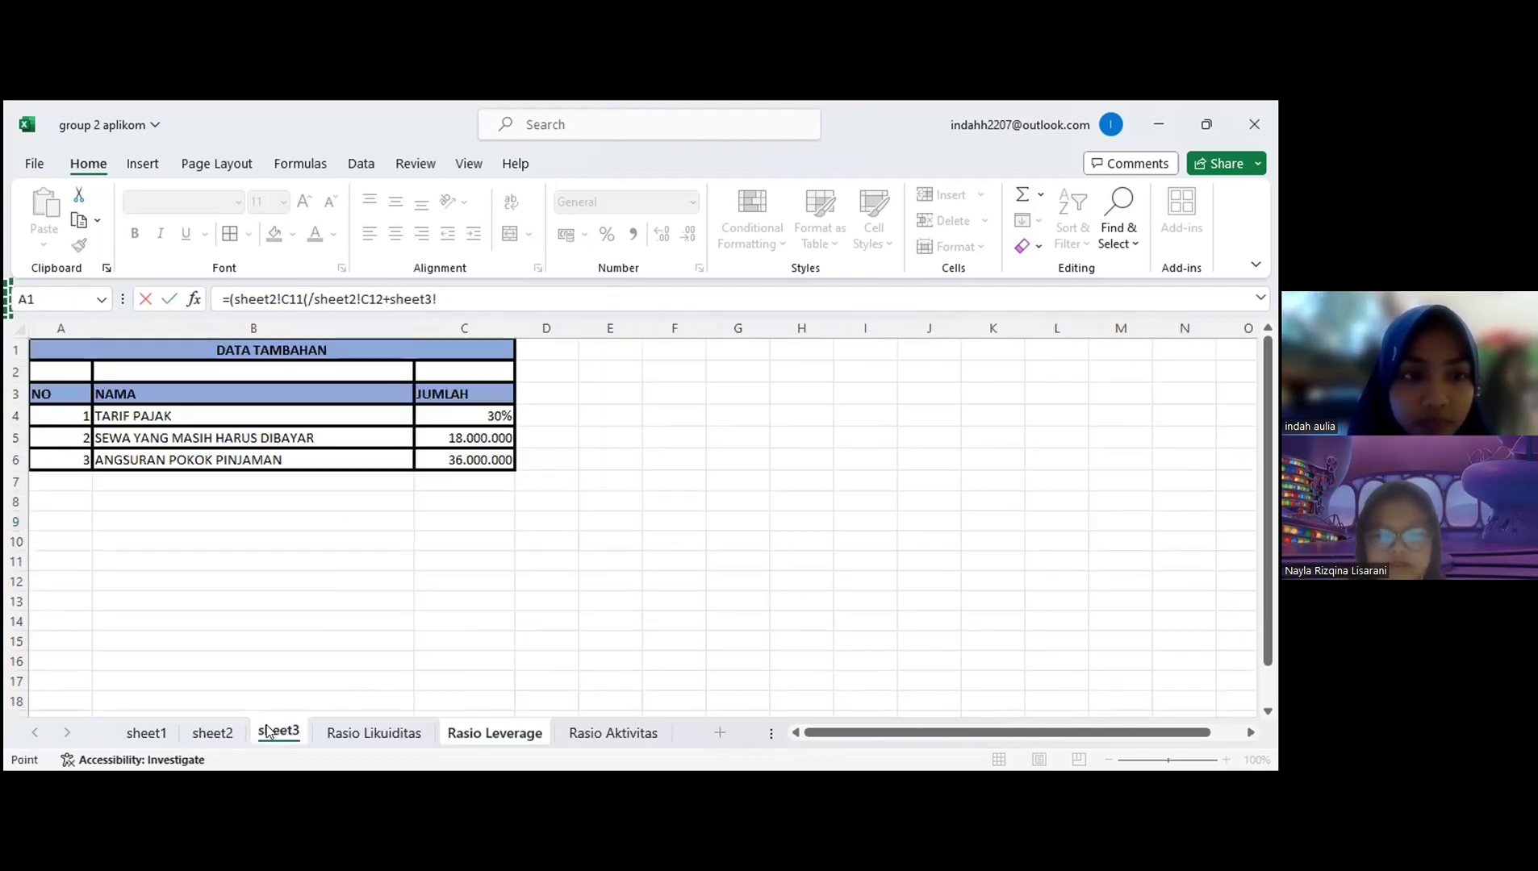
pyautogui.click(460, 458)
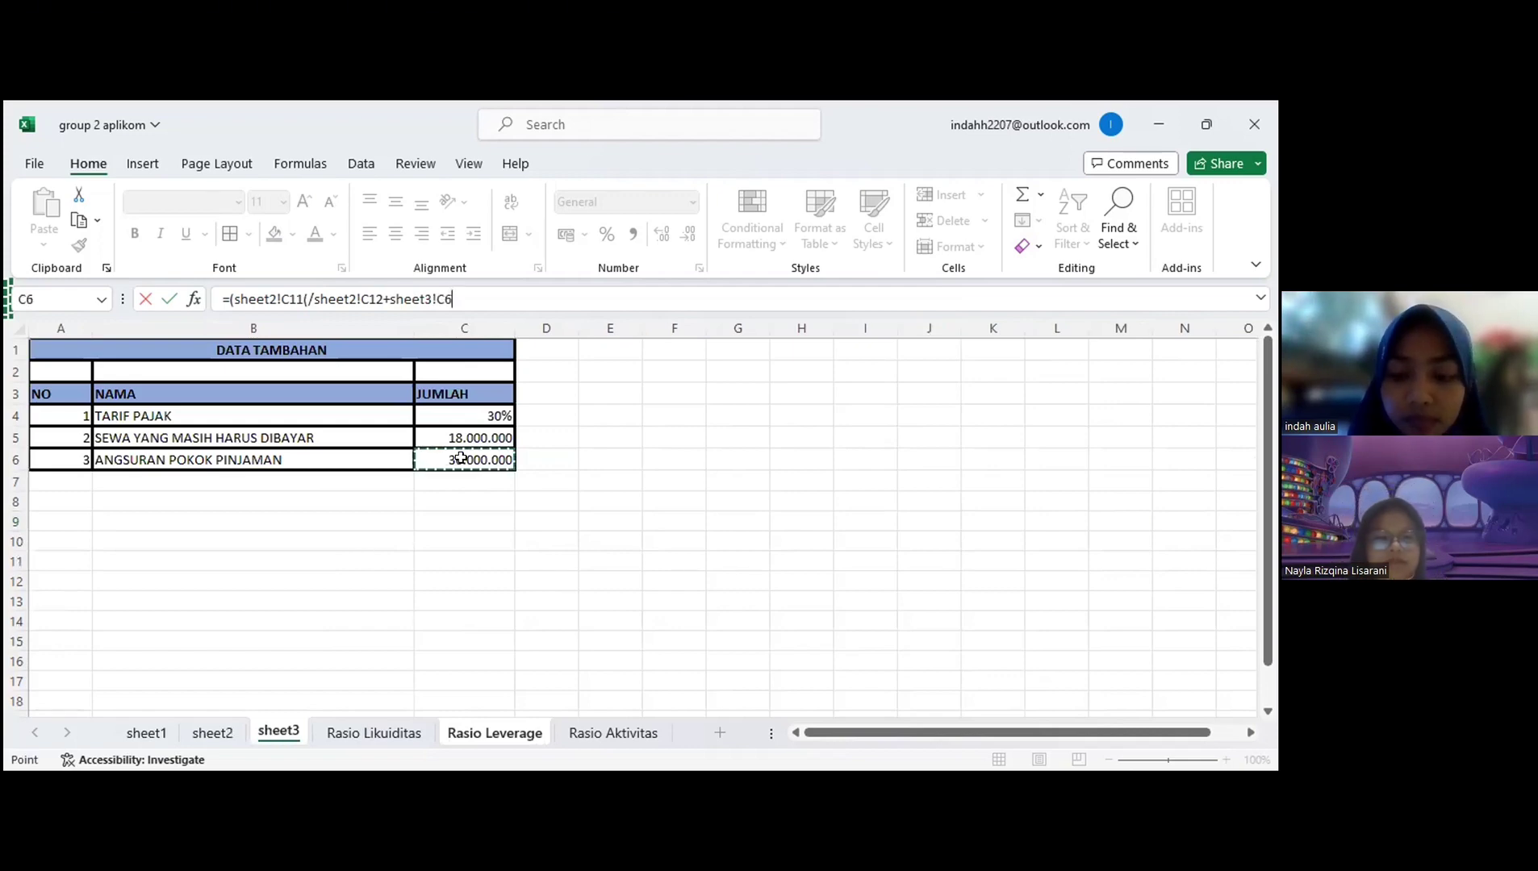
pyautogui.write('/(')
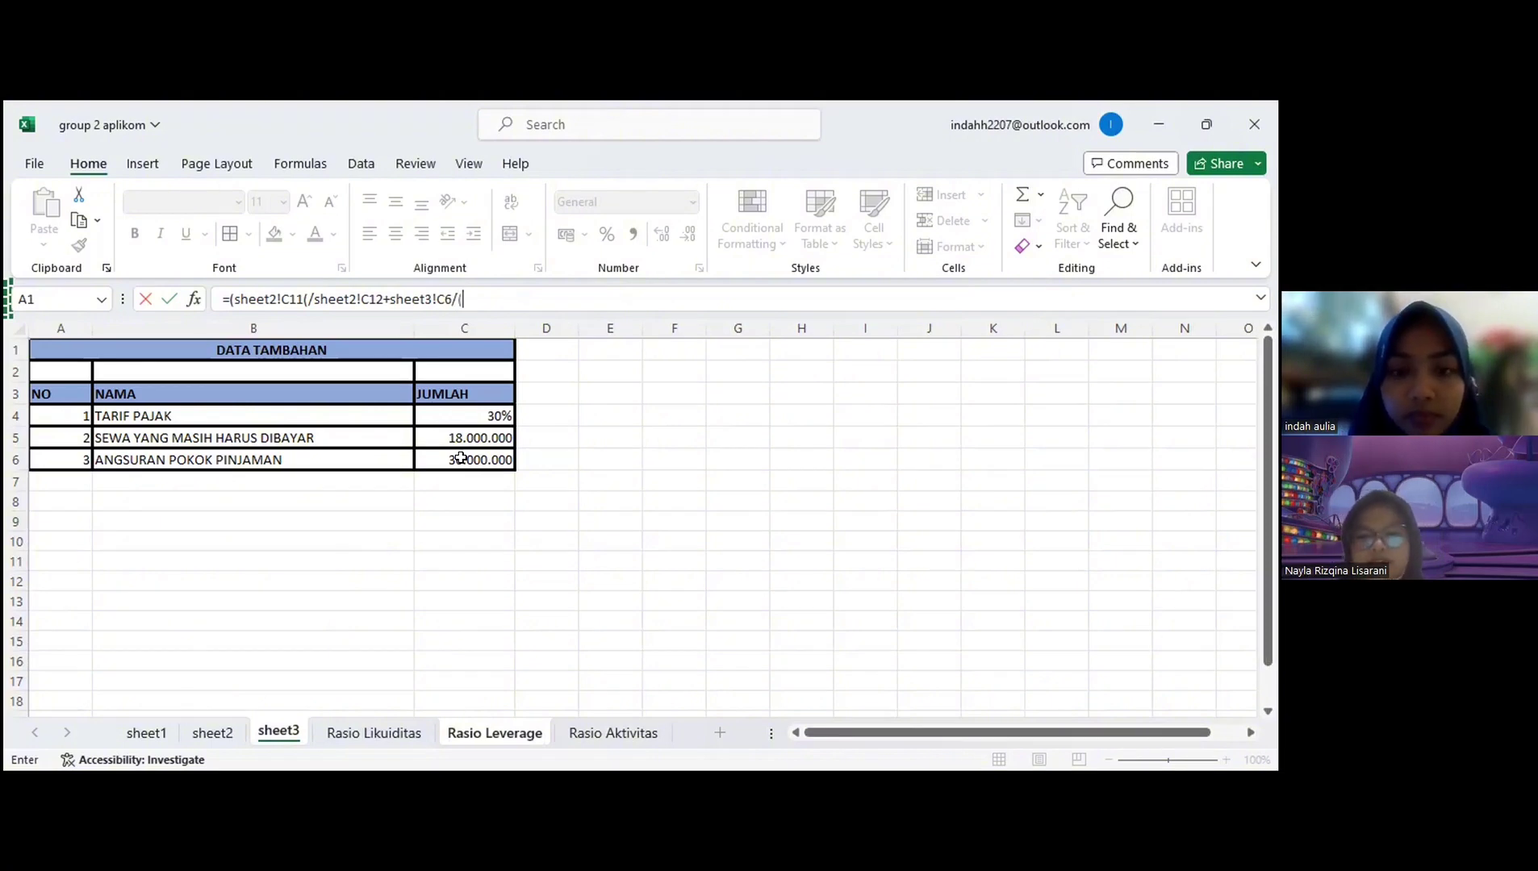
pyautogui.write('1')
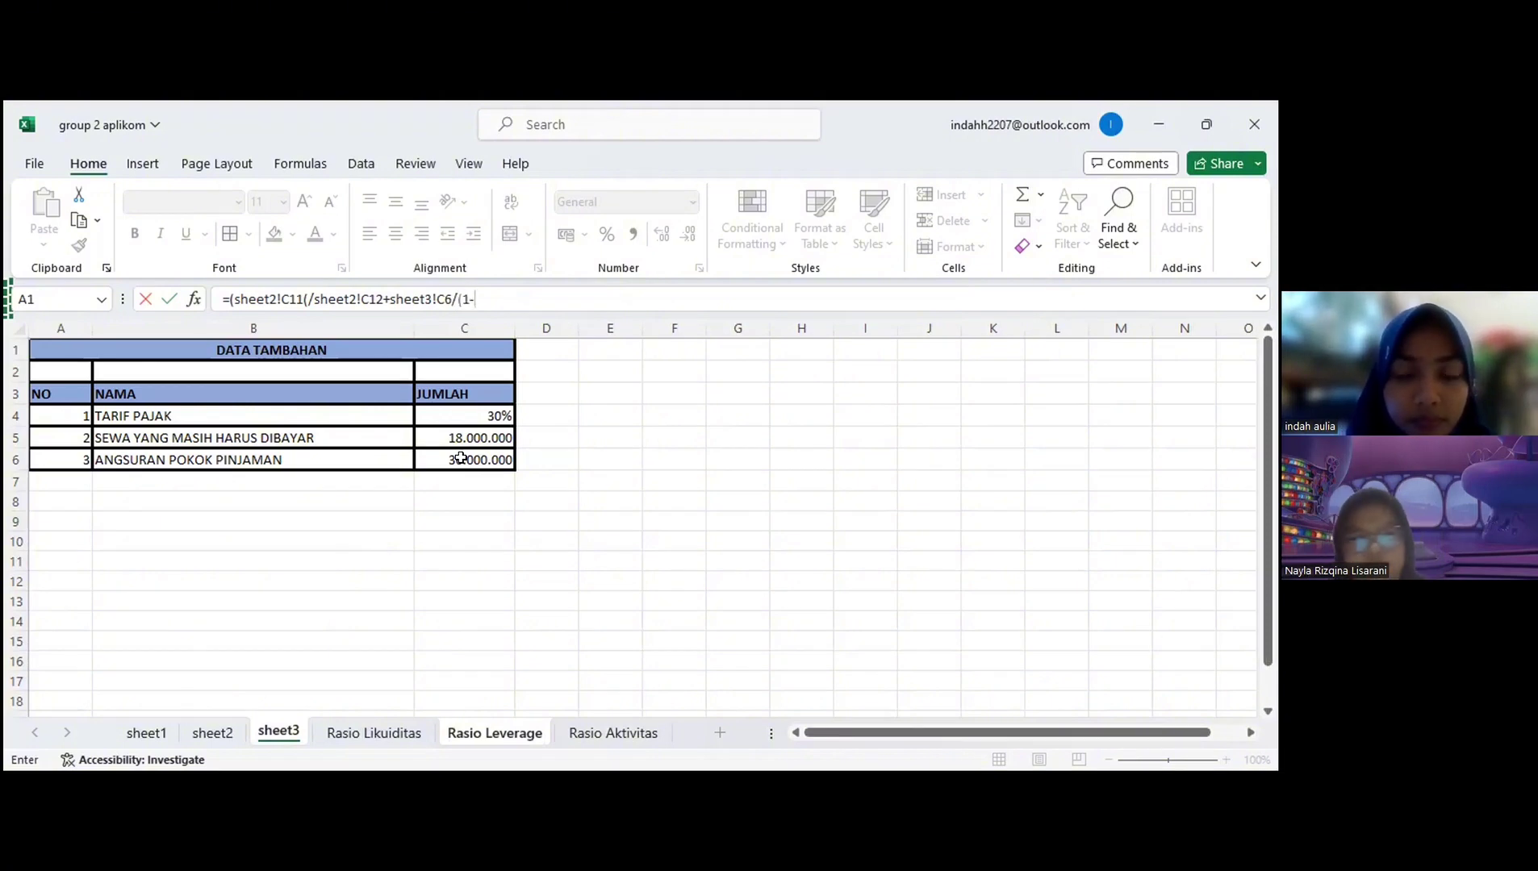
pyautogui.write('-')
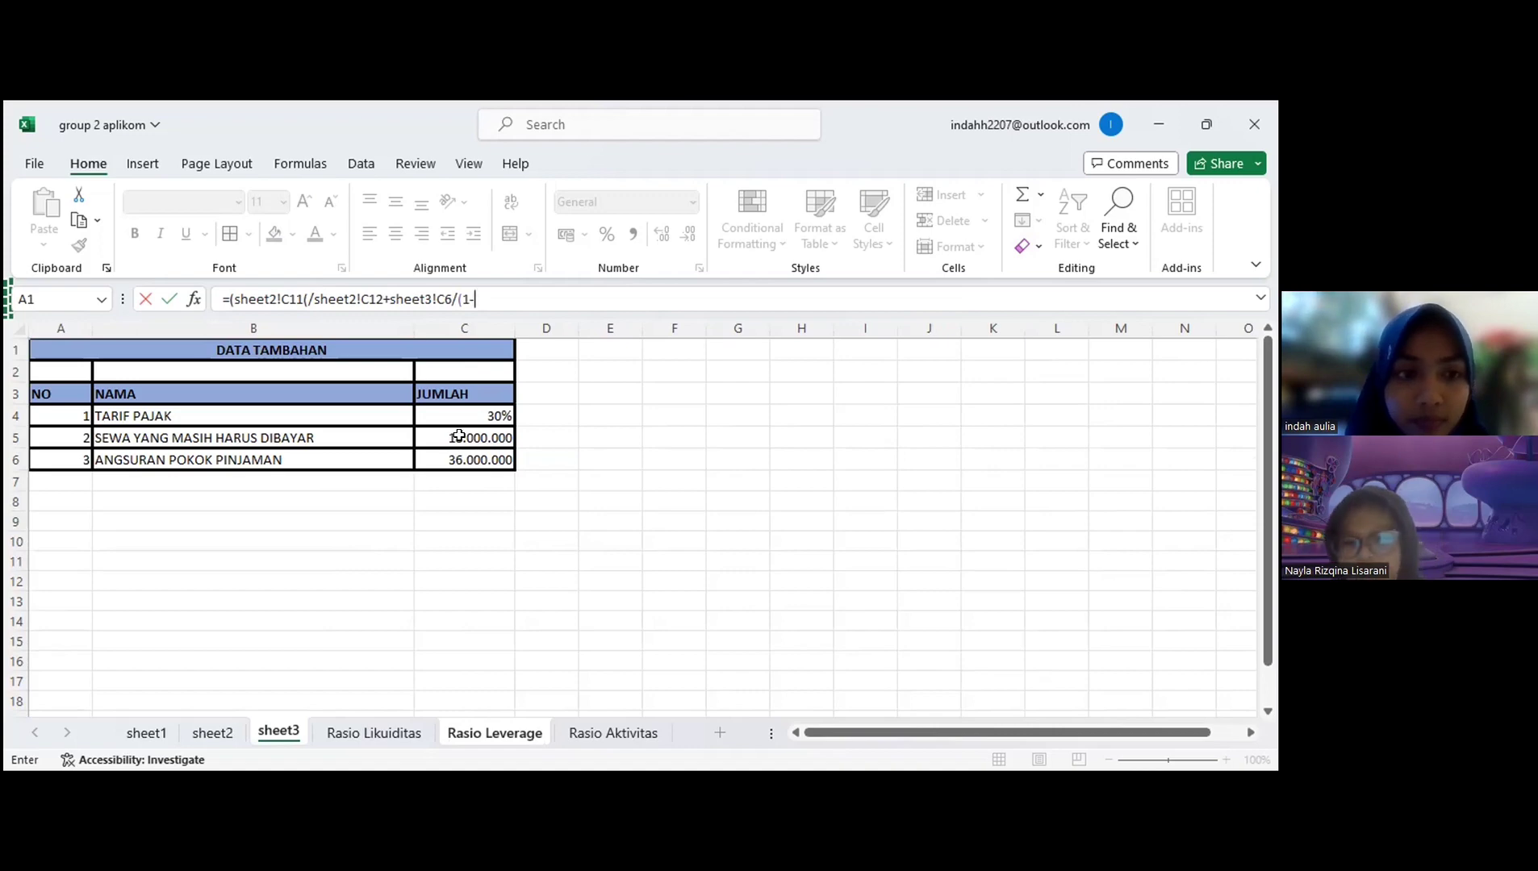
pyautogui.click(458, 436)
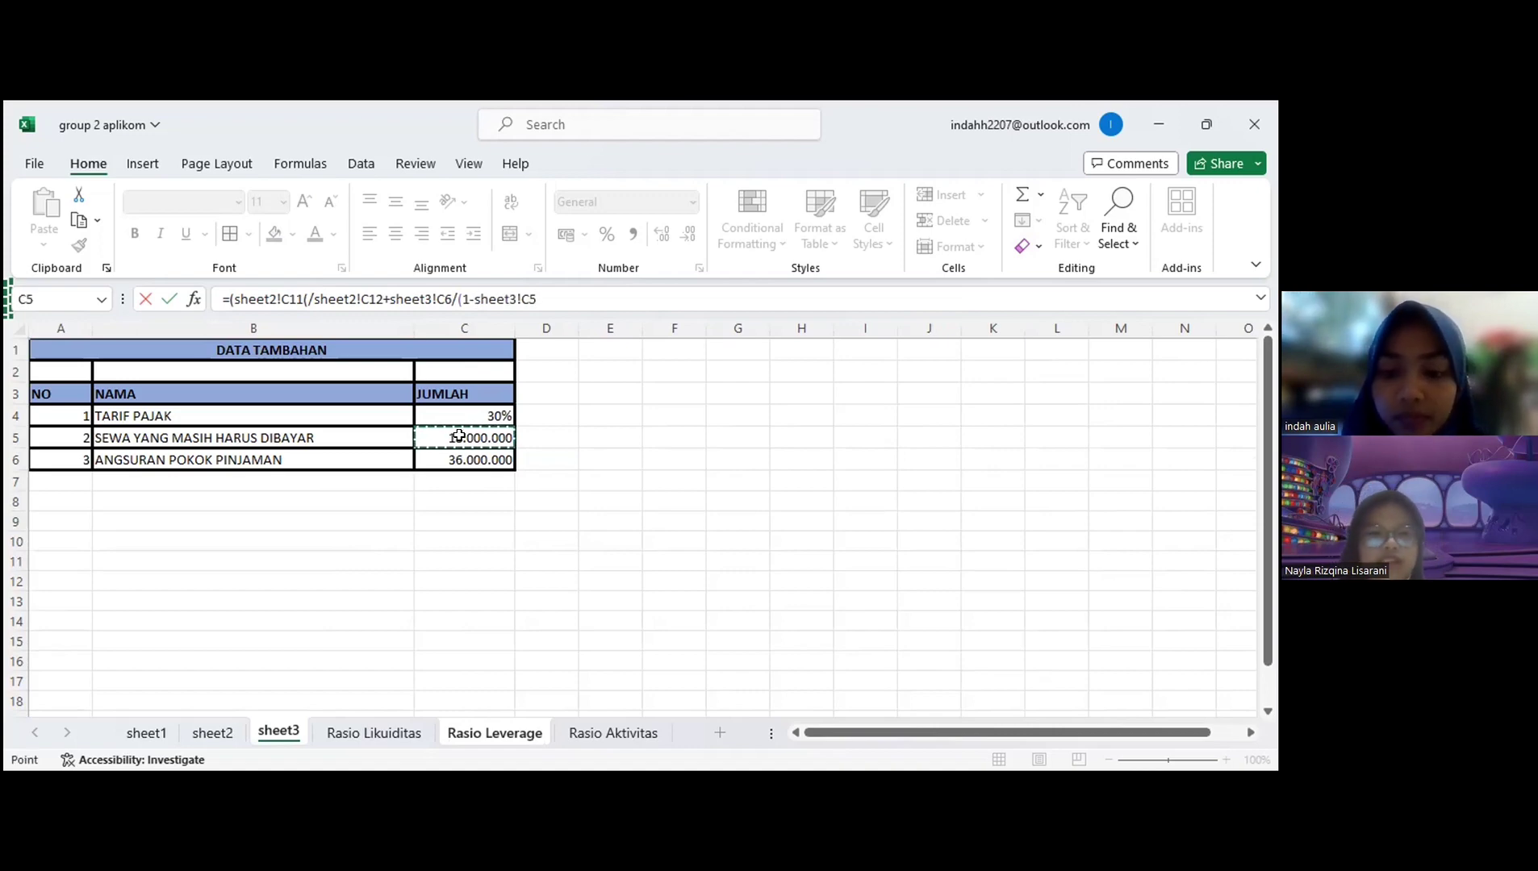
pyautogui.write(')')
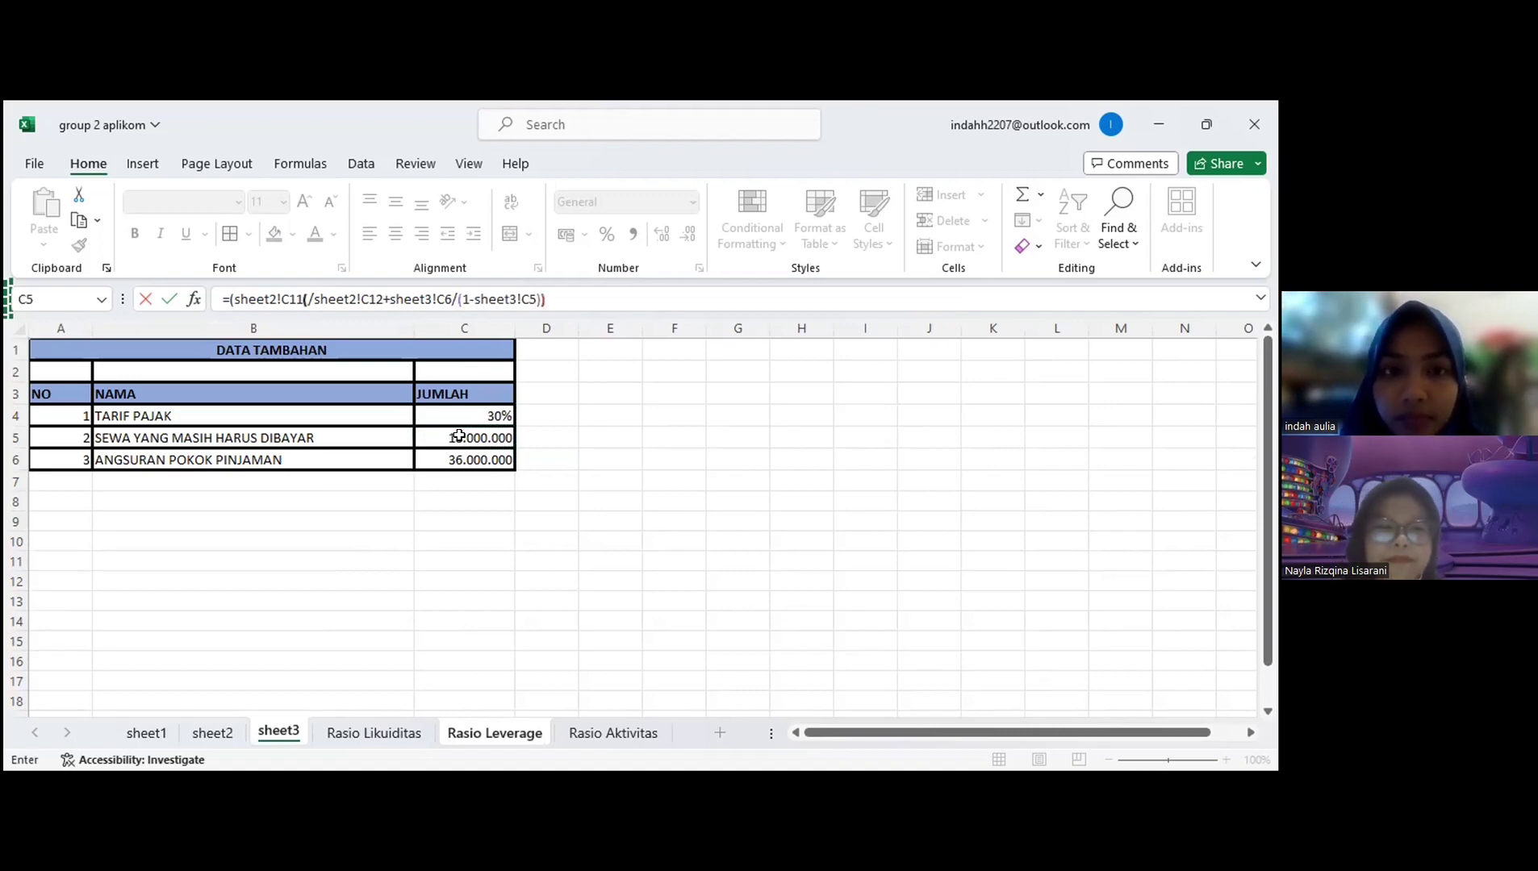
pyautogui.write(')')
pyautogui.press('Return')
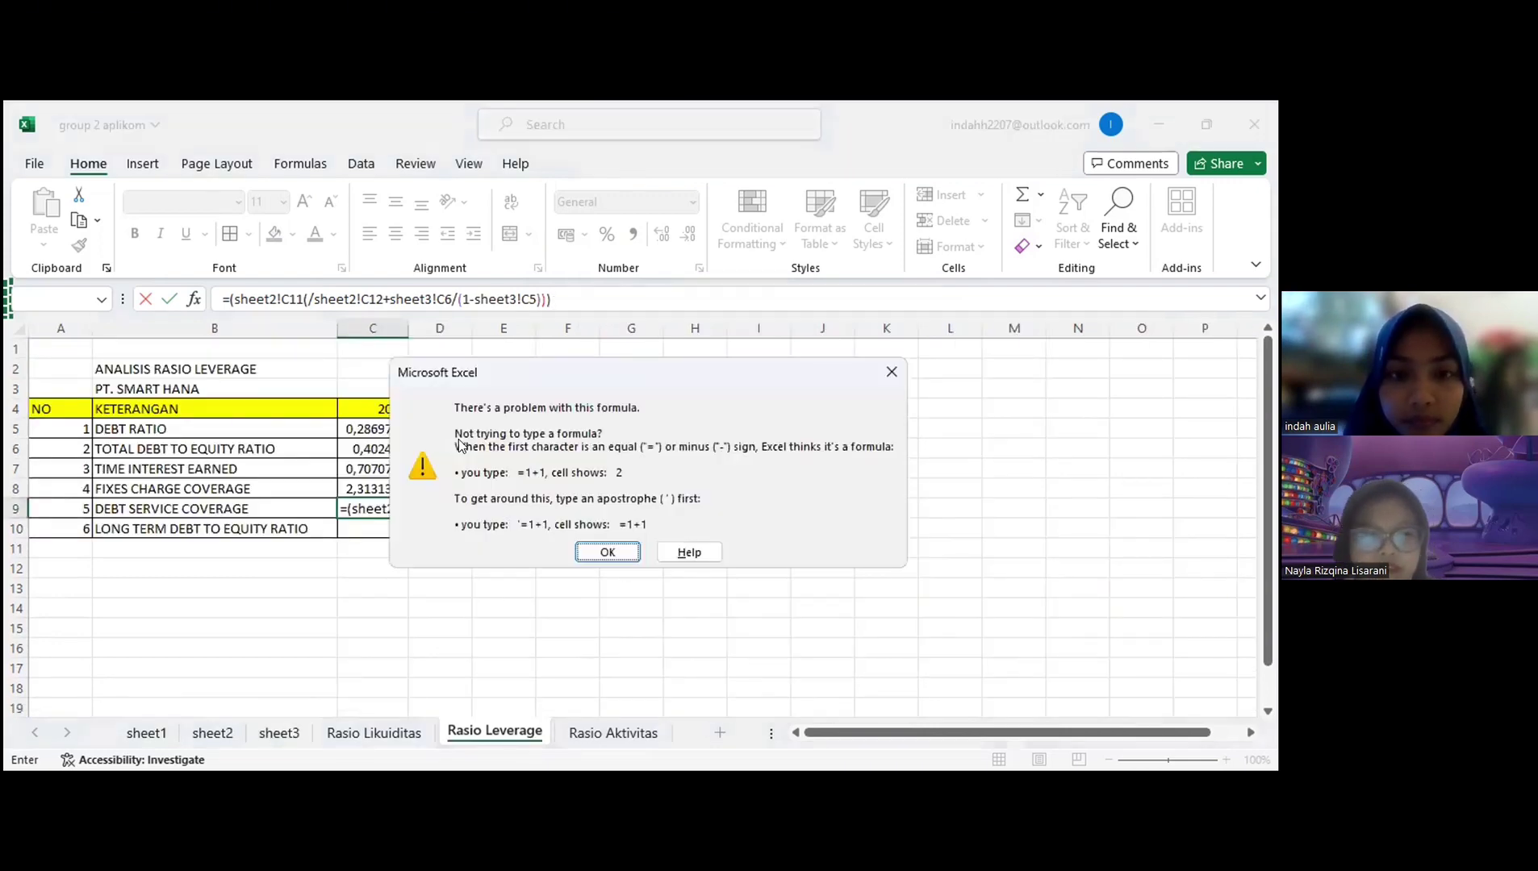
# Step: Move the misplaced opening parenthesis in C9 so the formula reads =(sheet2!C11/(sheet2!C12+sheet3!C6/(1-sheet3!C5)))
pyautogui.click(606, 552)
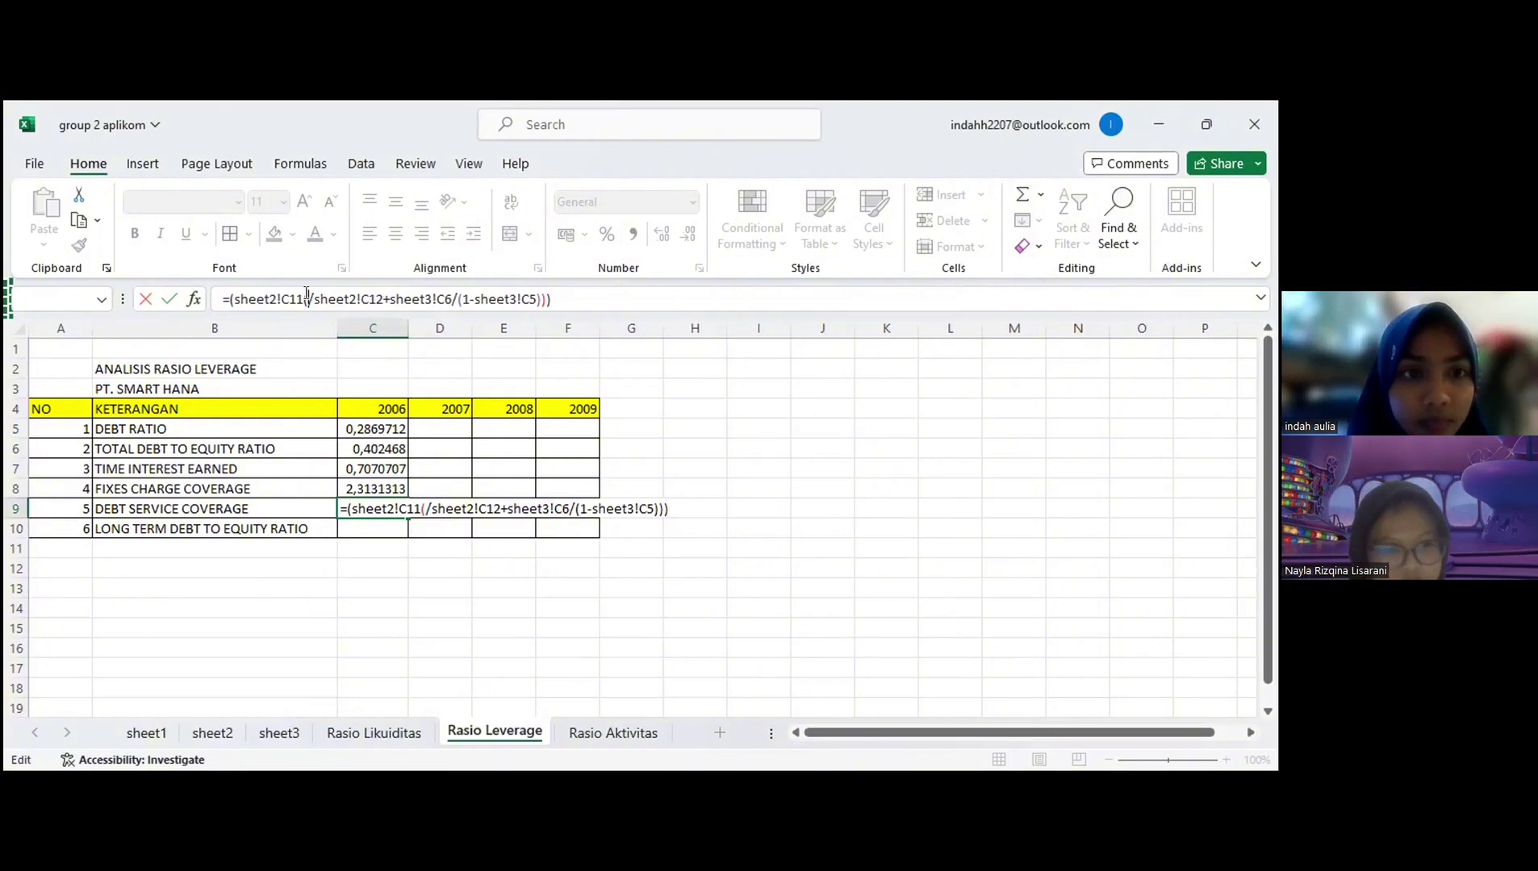
pyautogui.press('BackSpace')
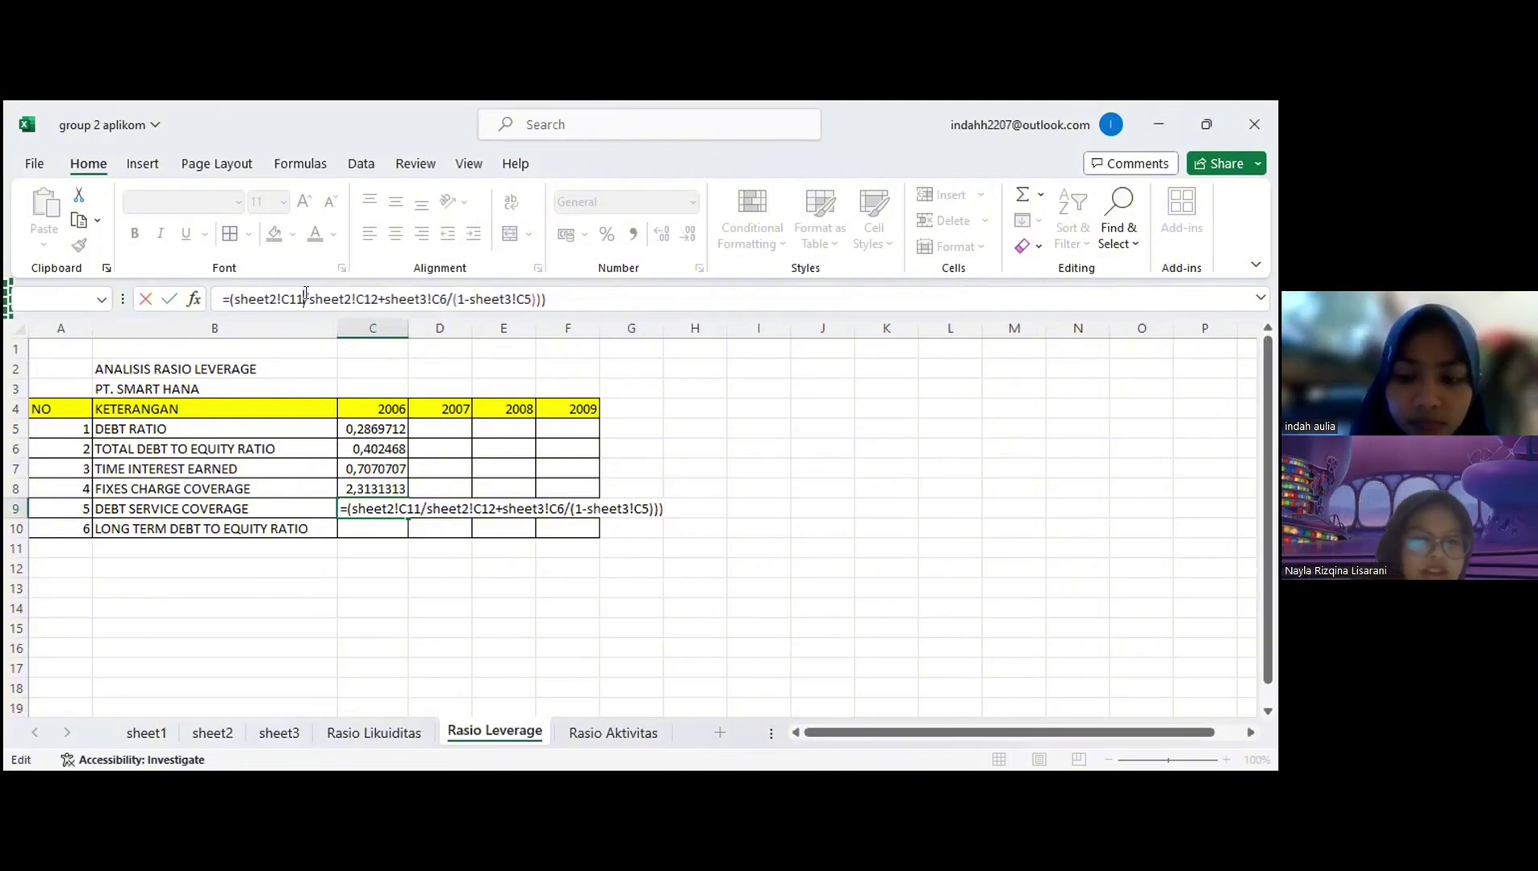
pyautogui.click(311, 299)
pyautogui.write('(')
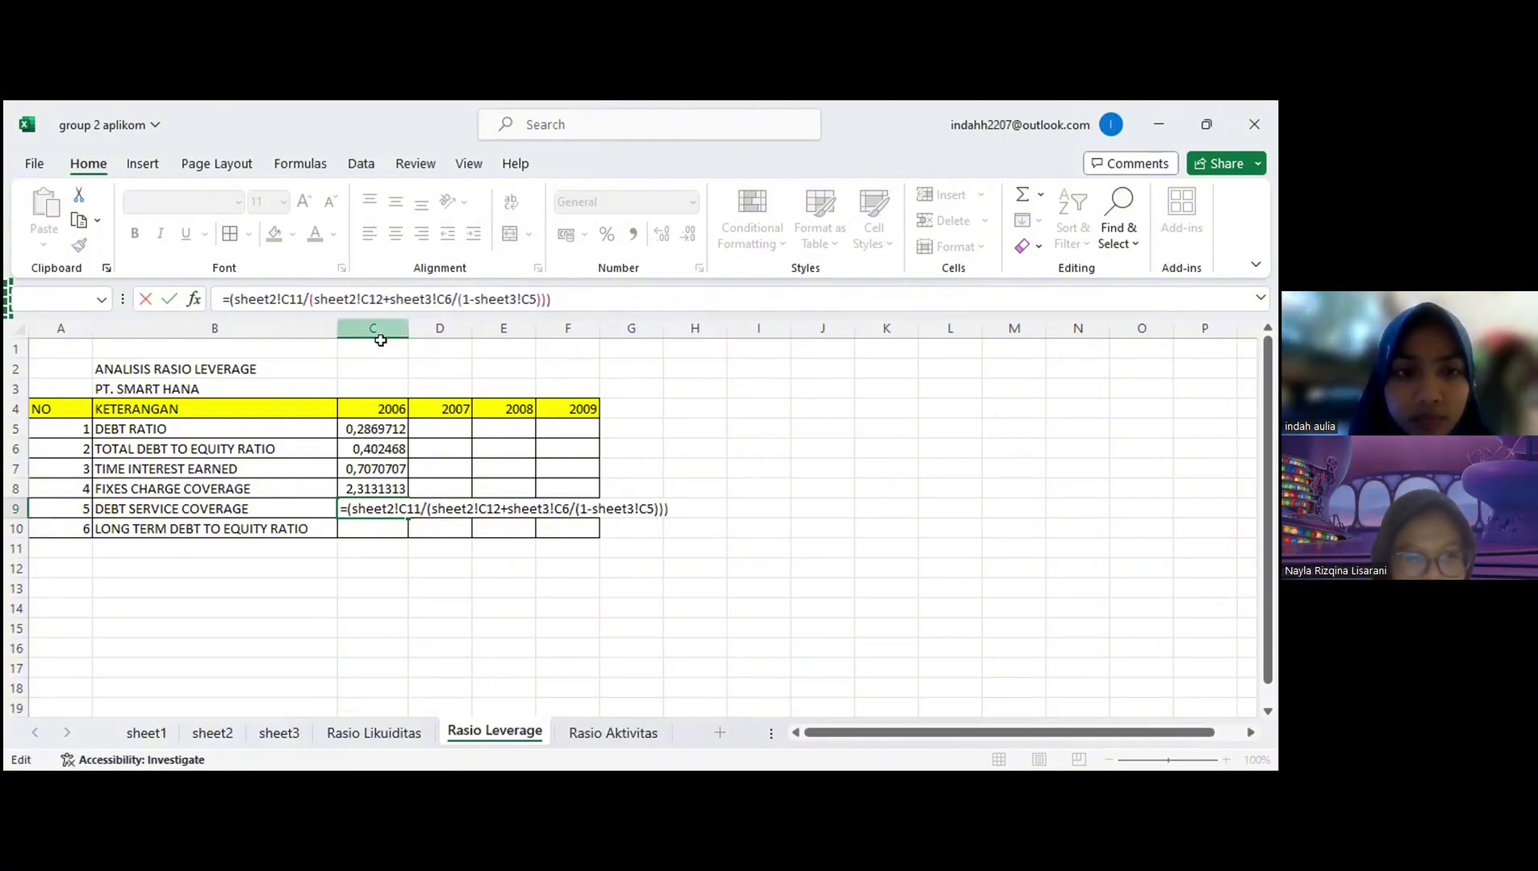
pyautogui.press('Return')
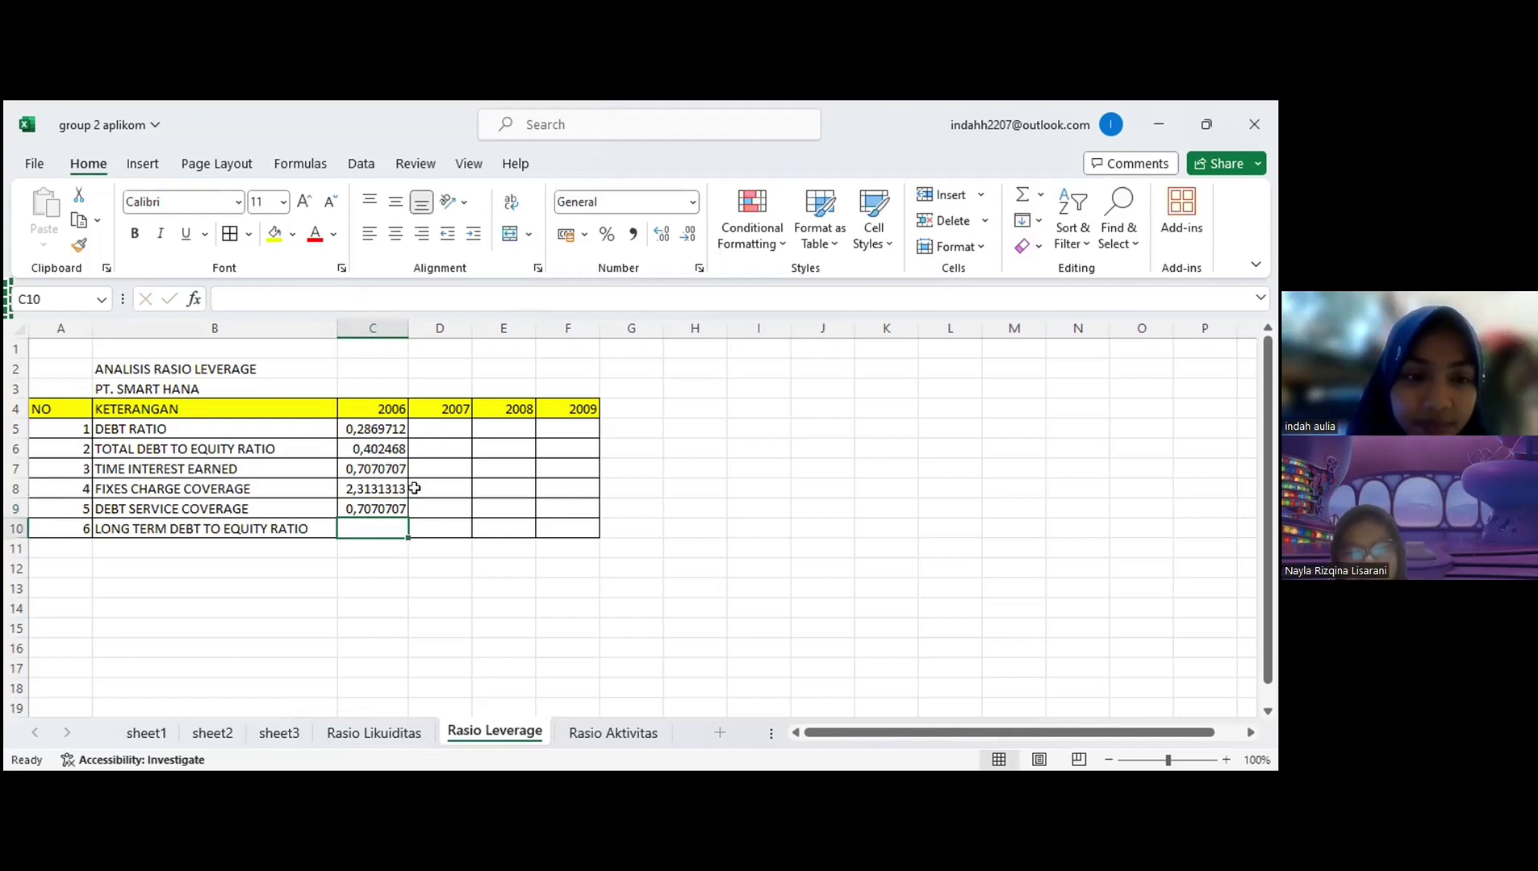
# Step: Enter the 2006 long term debt to equity ratio in C10 as =sheet1!D16/sheet1!D20
pyautogui.write('=')
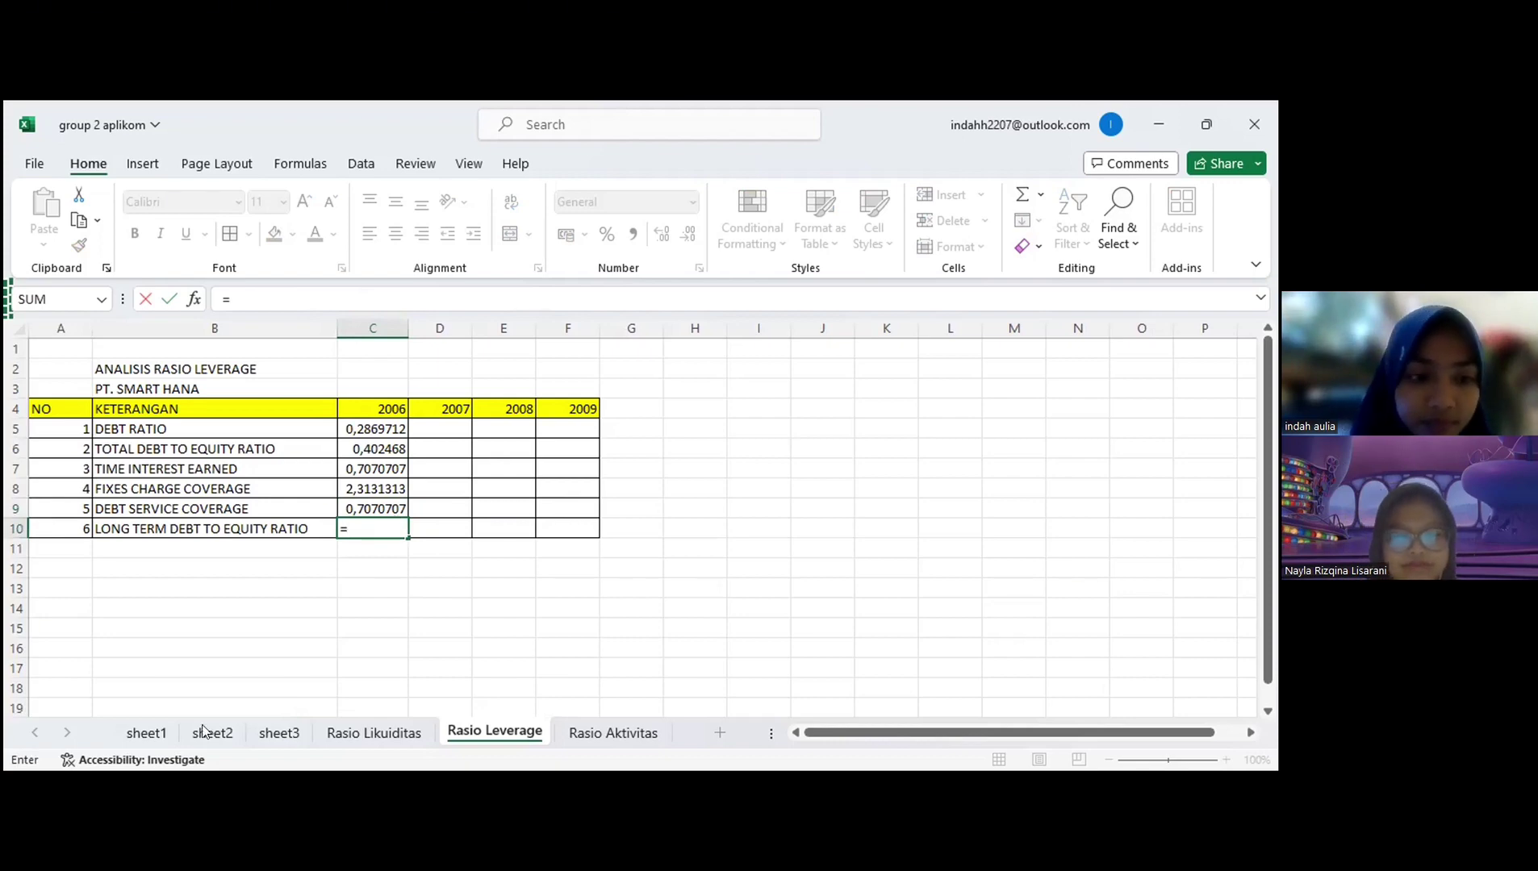
pyautogui.click(147, 732)
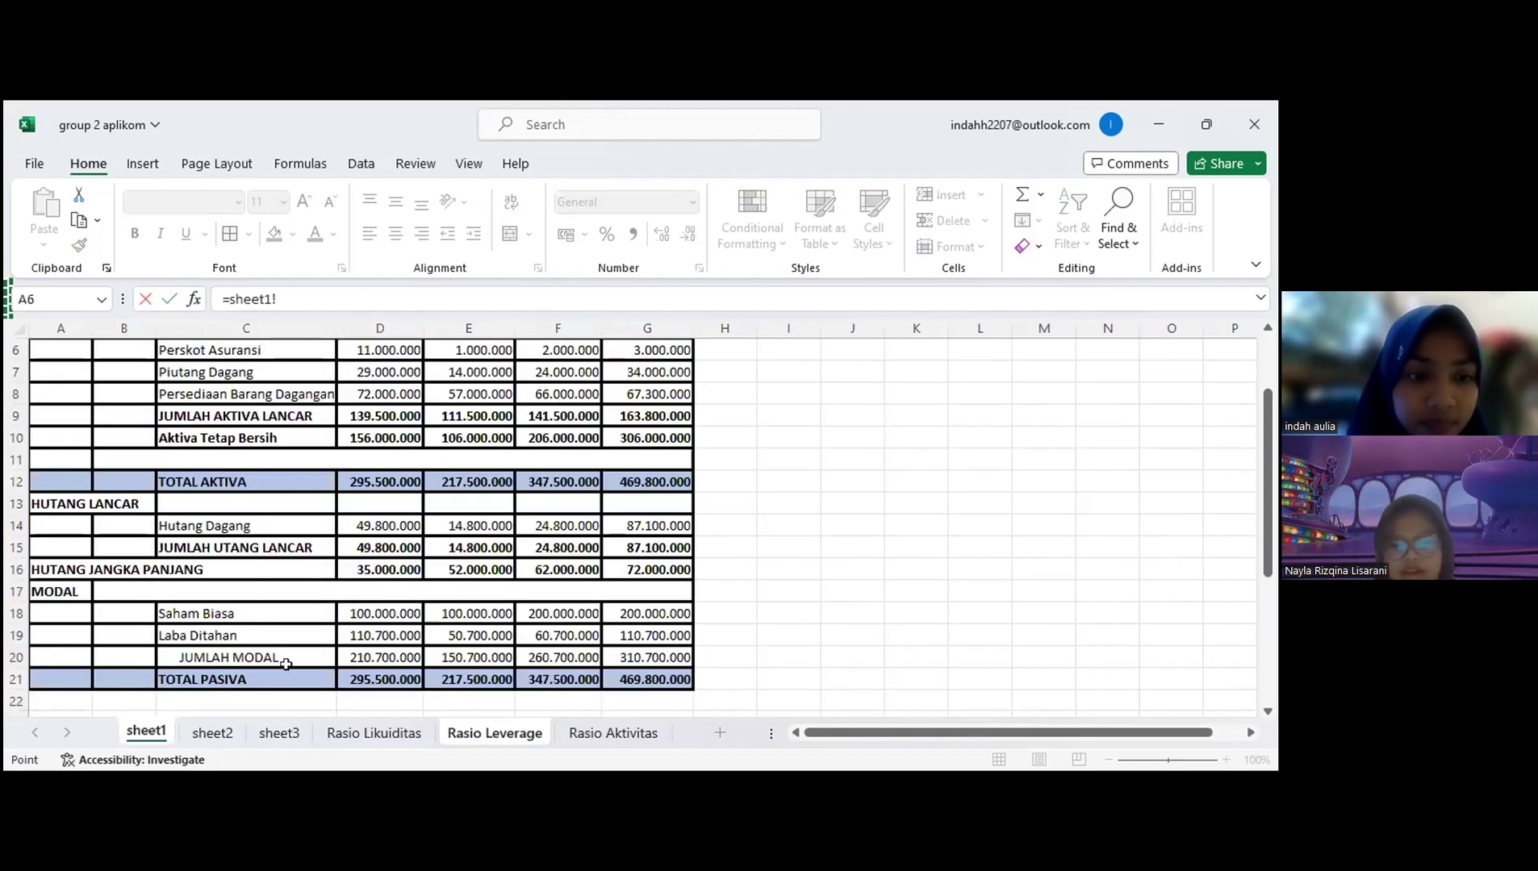
pyautogui.click(367, 564)
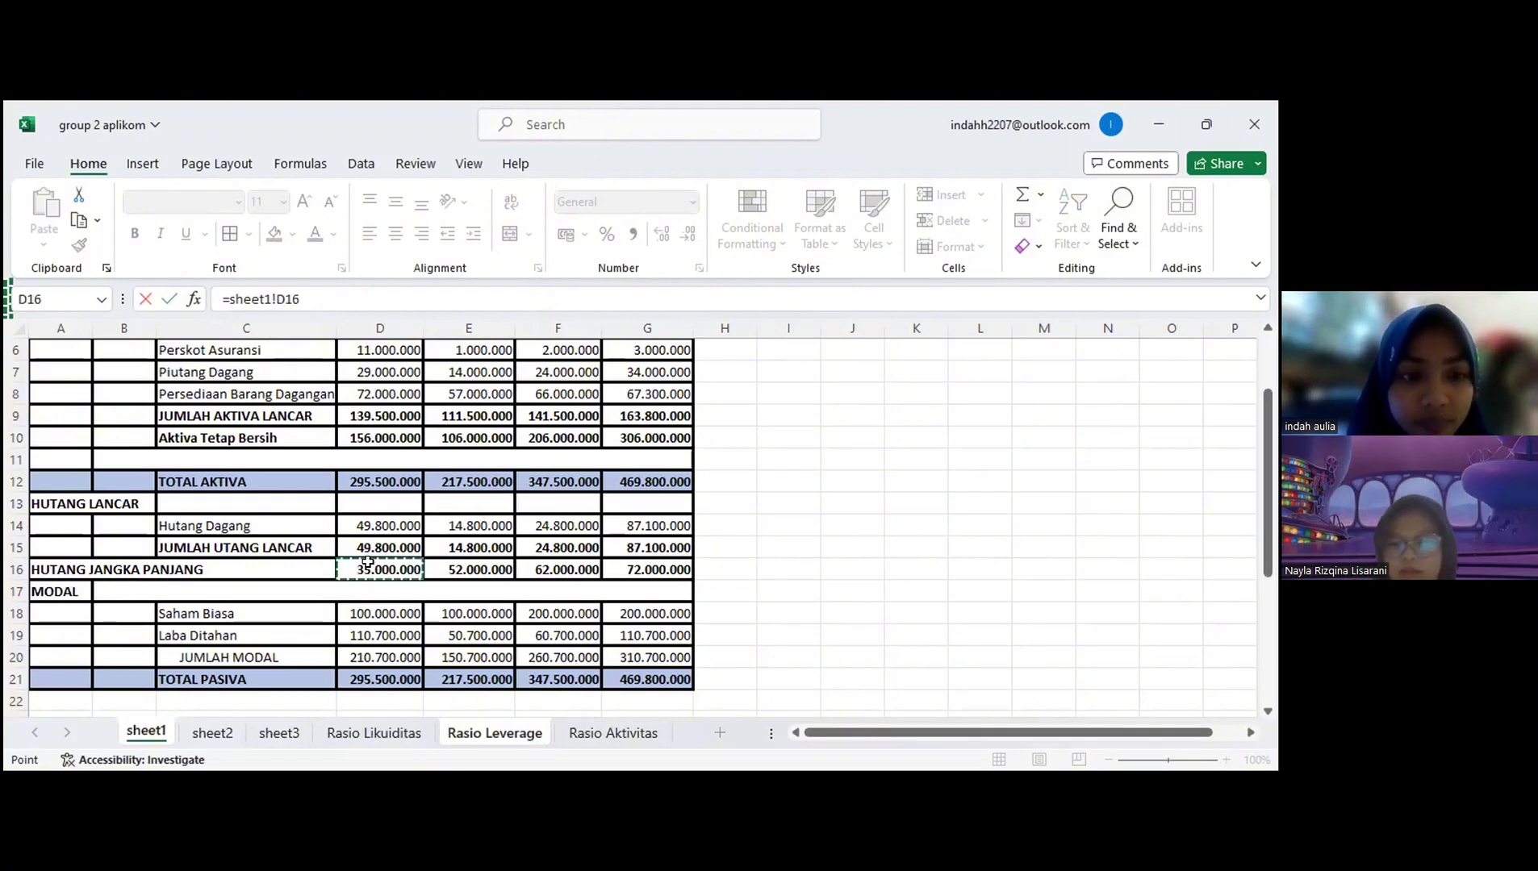
pyautogui.write('/')
pyautogui.click(378, 655)
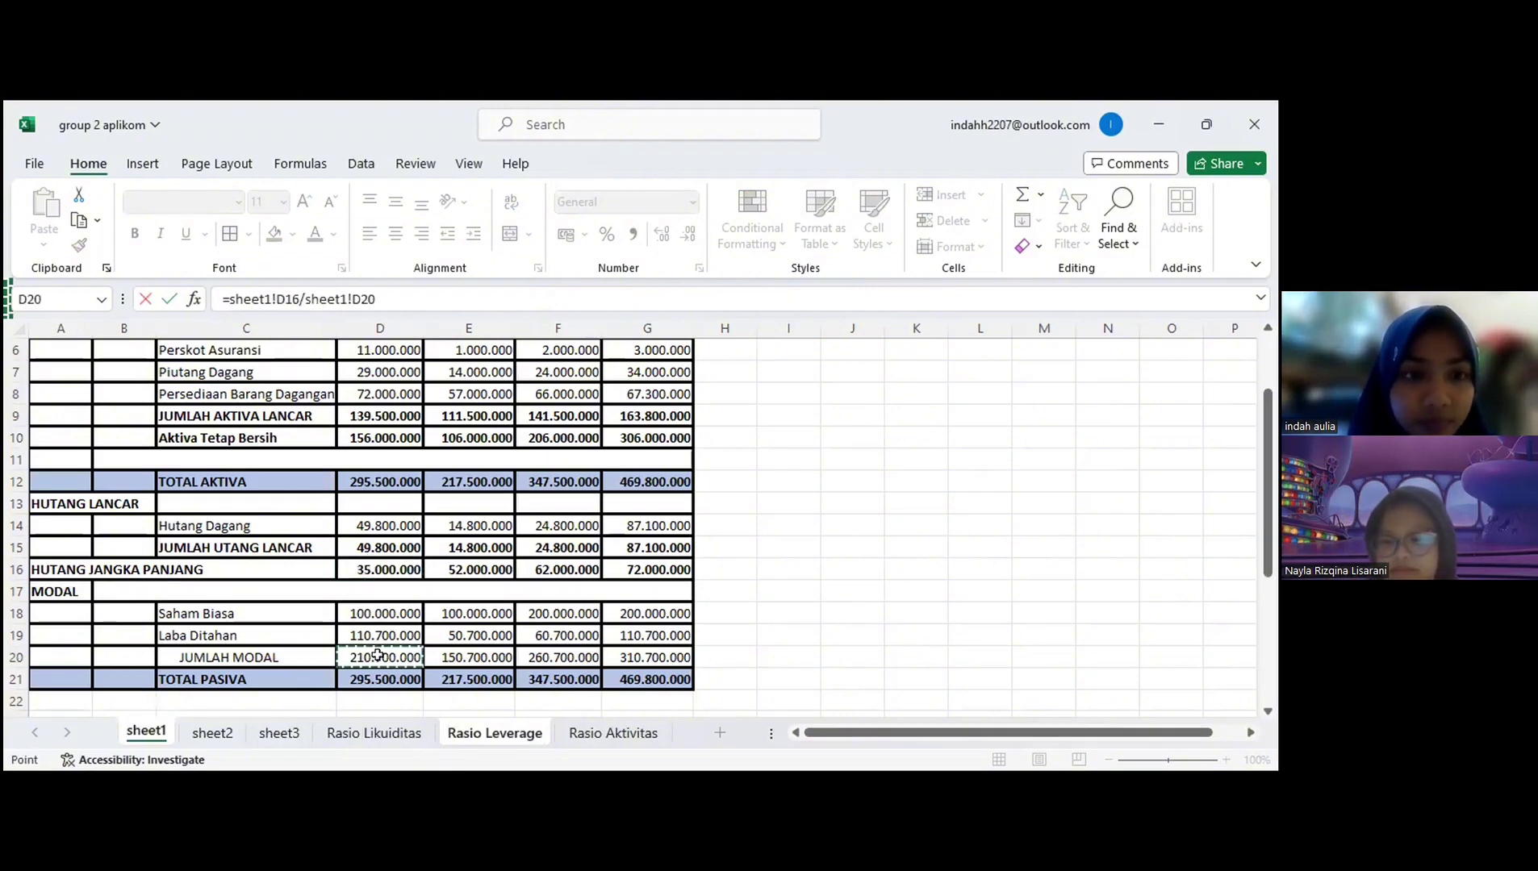
pyautogui.press('Return')
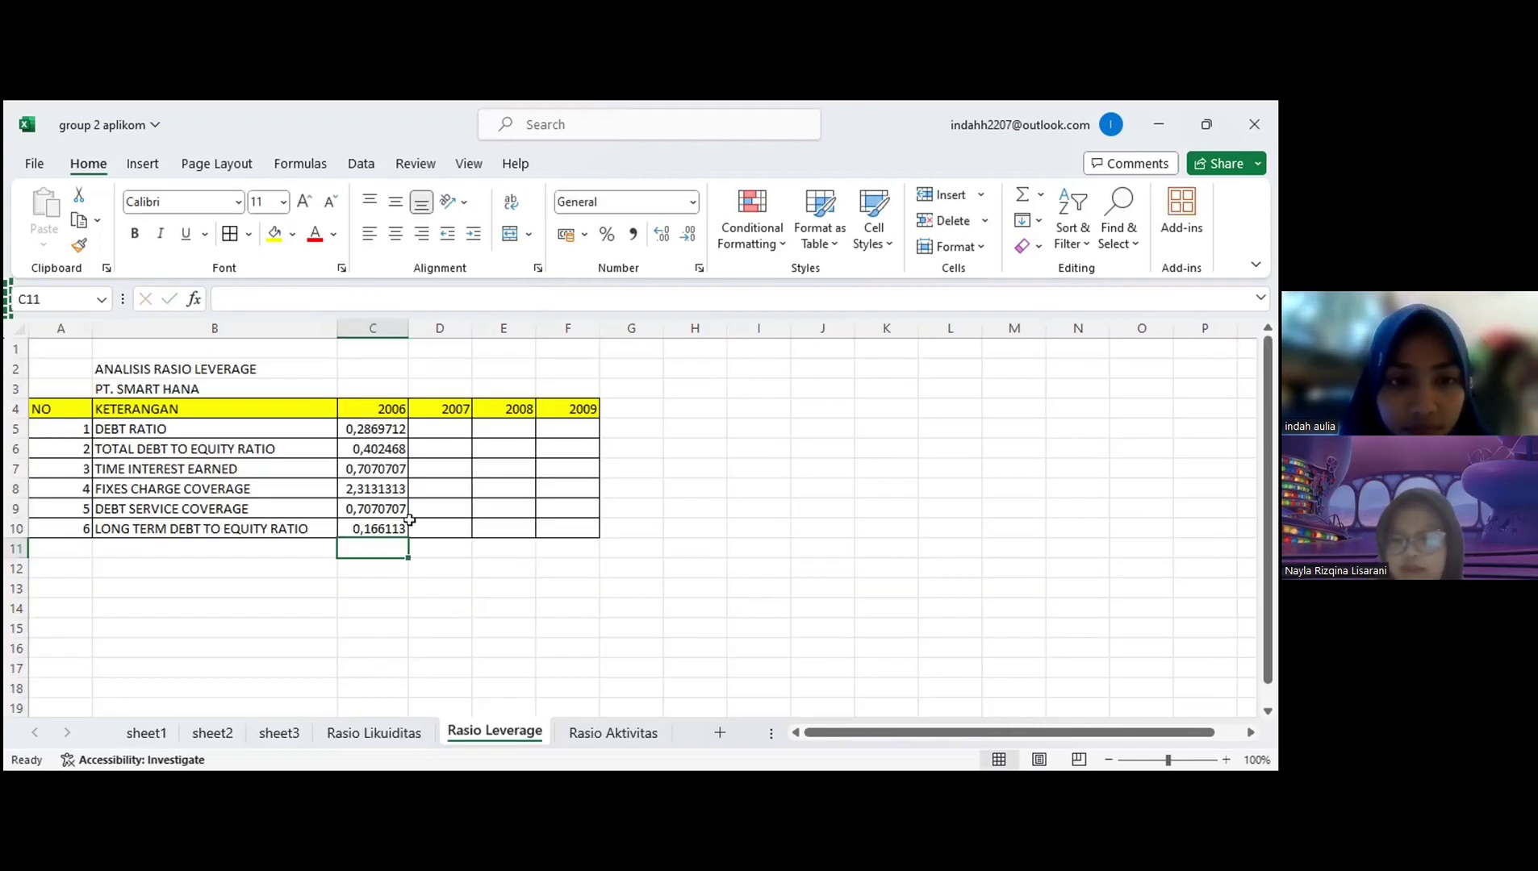
# Step: Format the 2006 leverage ratios in C5:C10 as percentages and fill them across to the 2009 column
pyautogui.moveTo(367, 418); pyautogui.dragTo(367, 530)
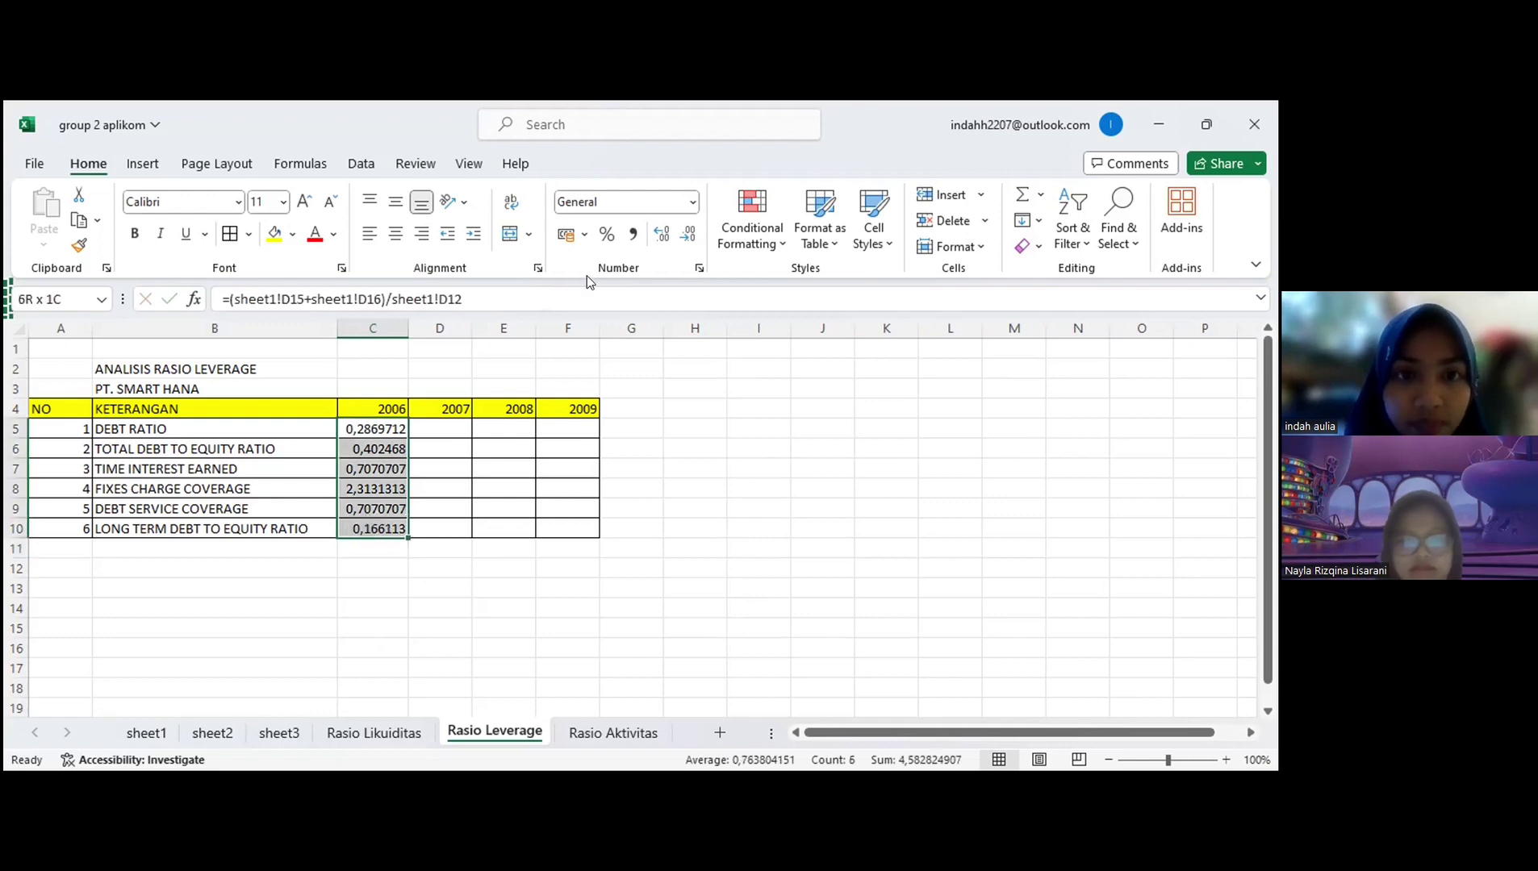
pyautogui.click(601, 234)
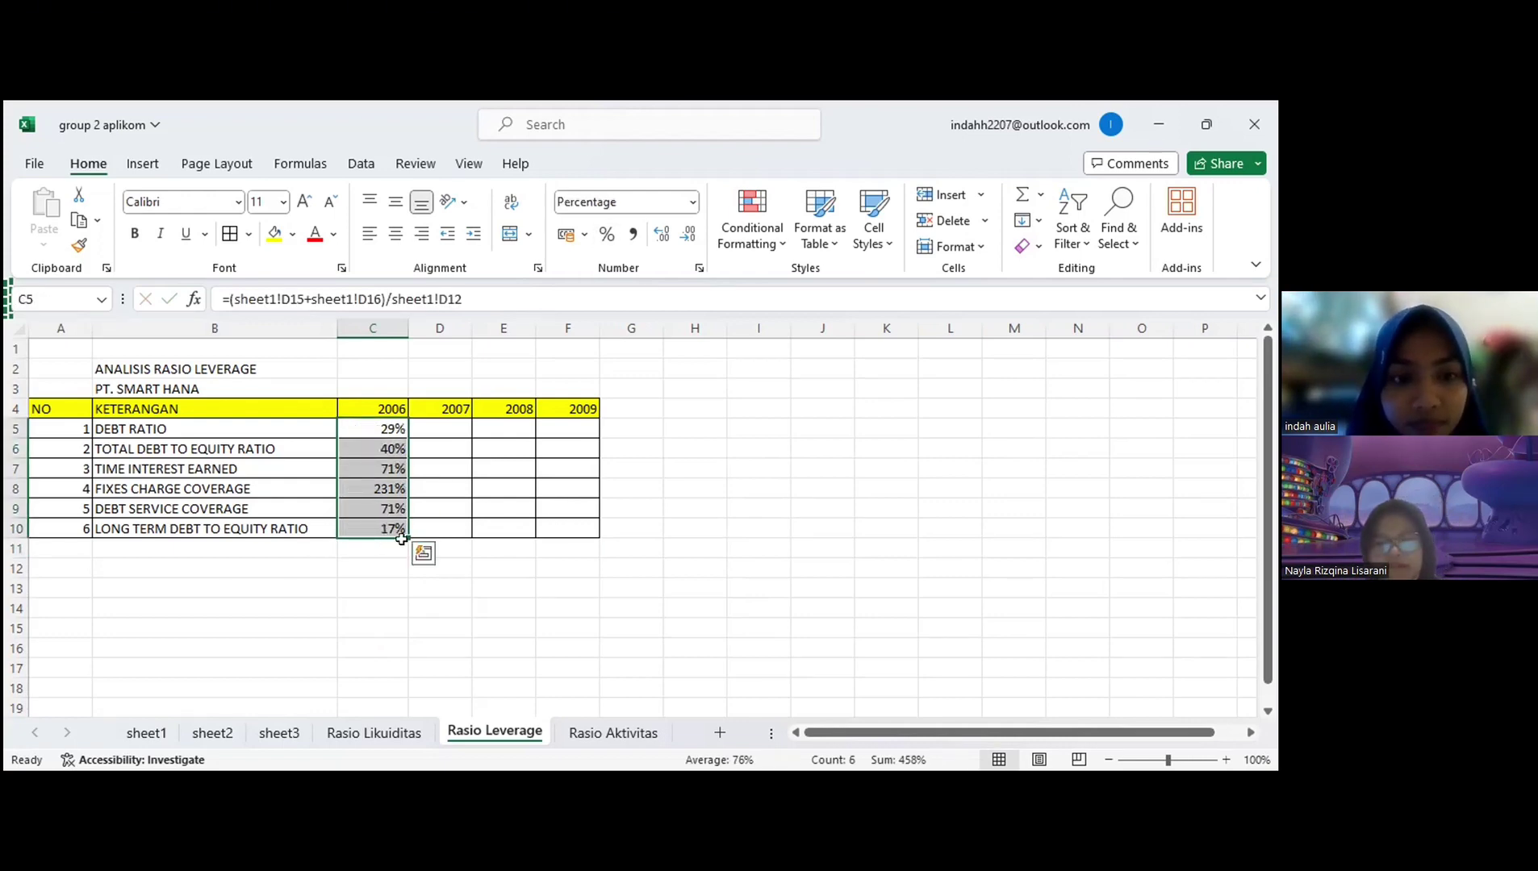
pyautogui.moveTo(403, 536); pyautogui.dragTo(574, 532)
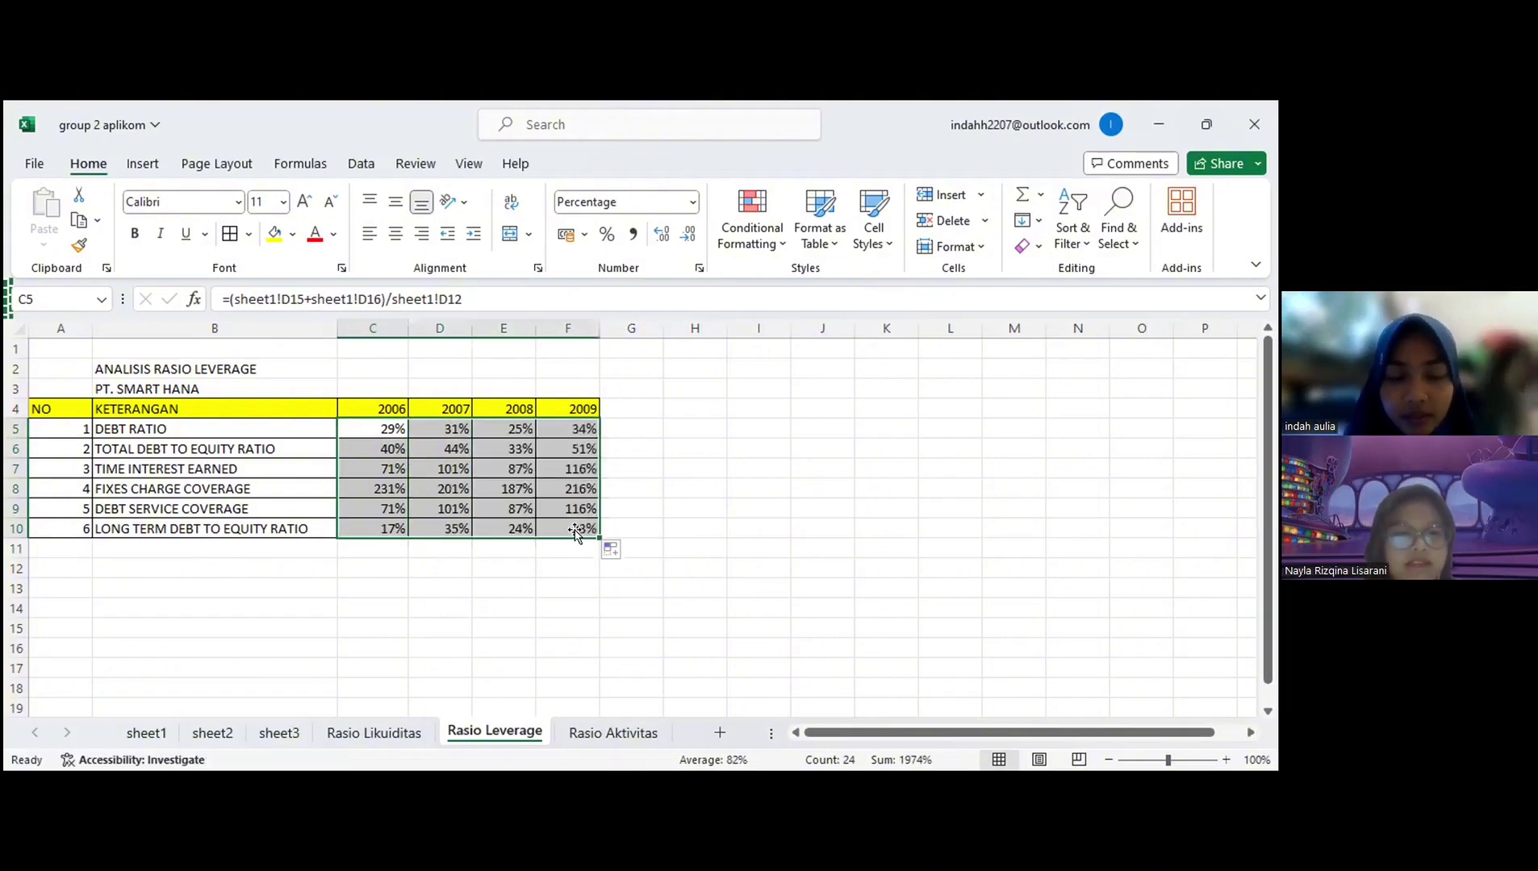
pyautogui.click(514, 551)
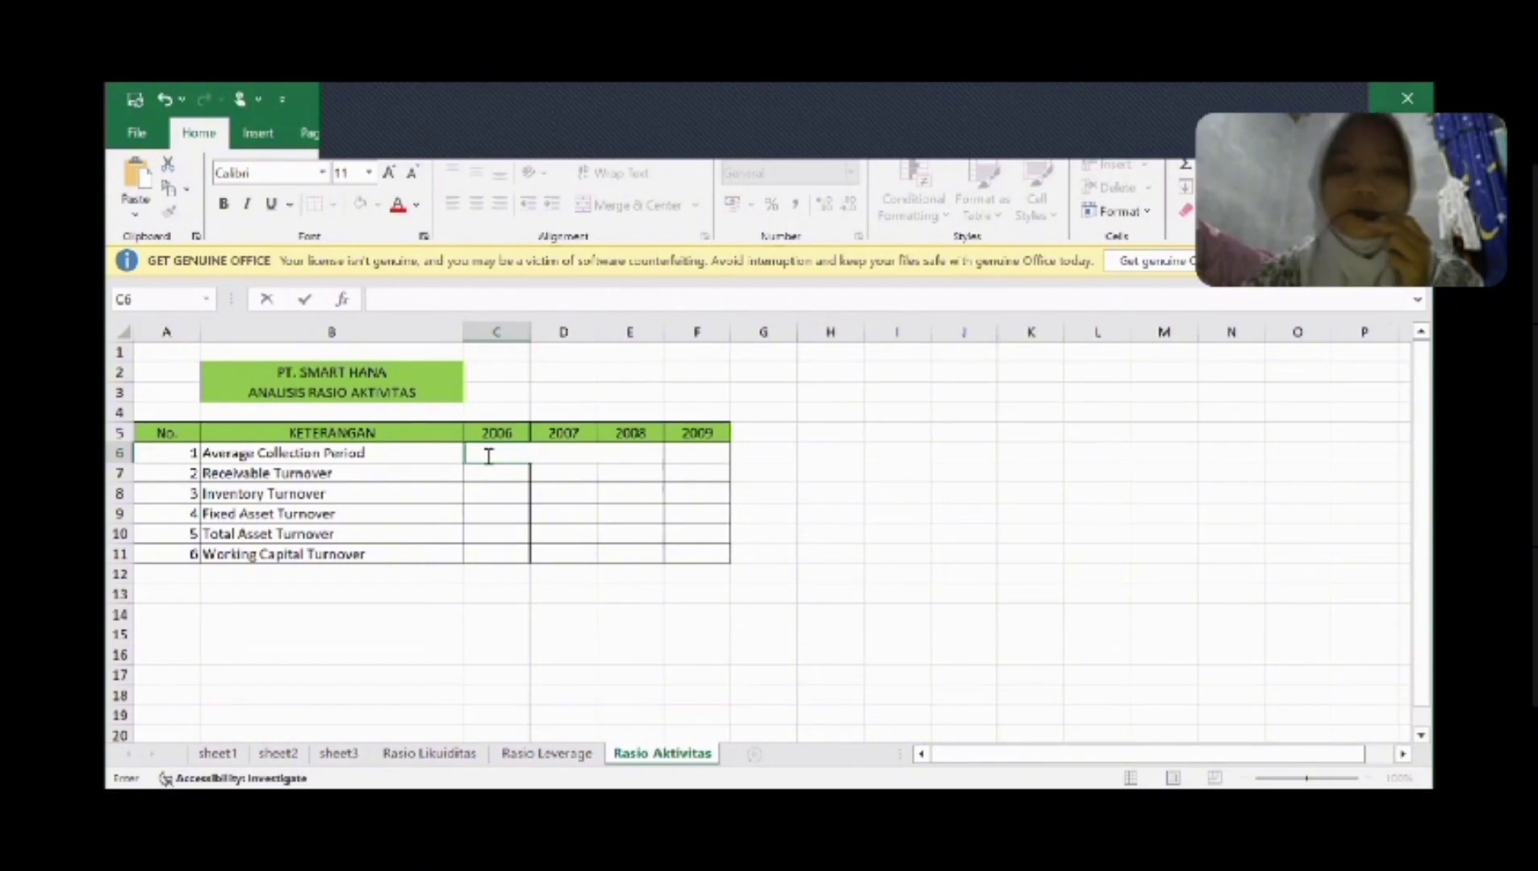
# Step: Enter the 2006 average collection period in C6 of Rasio Aktivitas as =(sheet1!D7*360)/sheet2!C6
pyautogui.write('=')
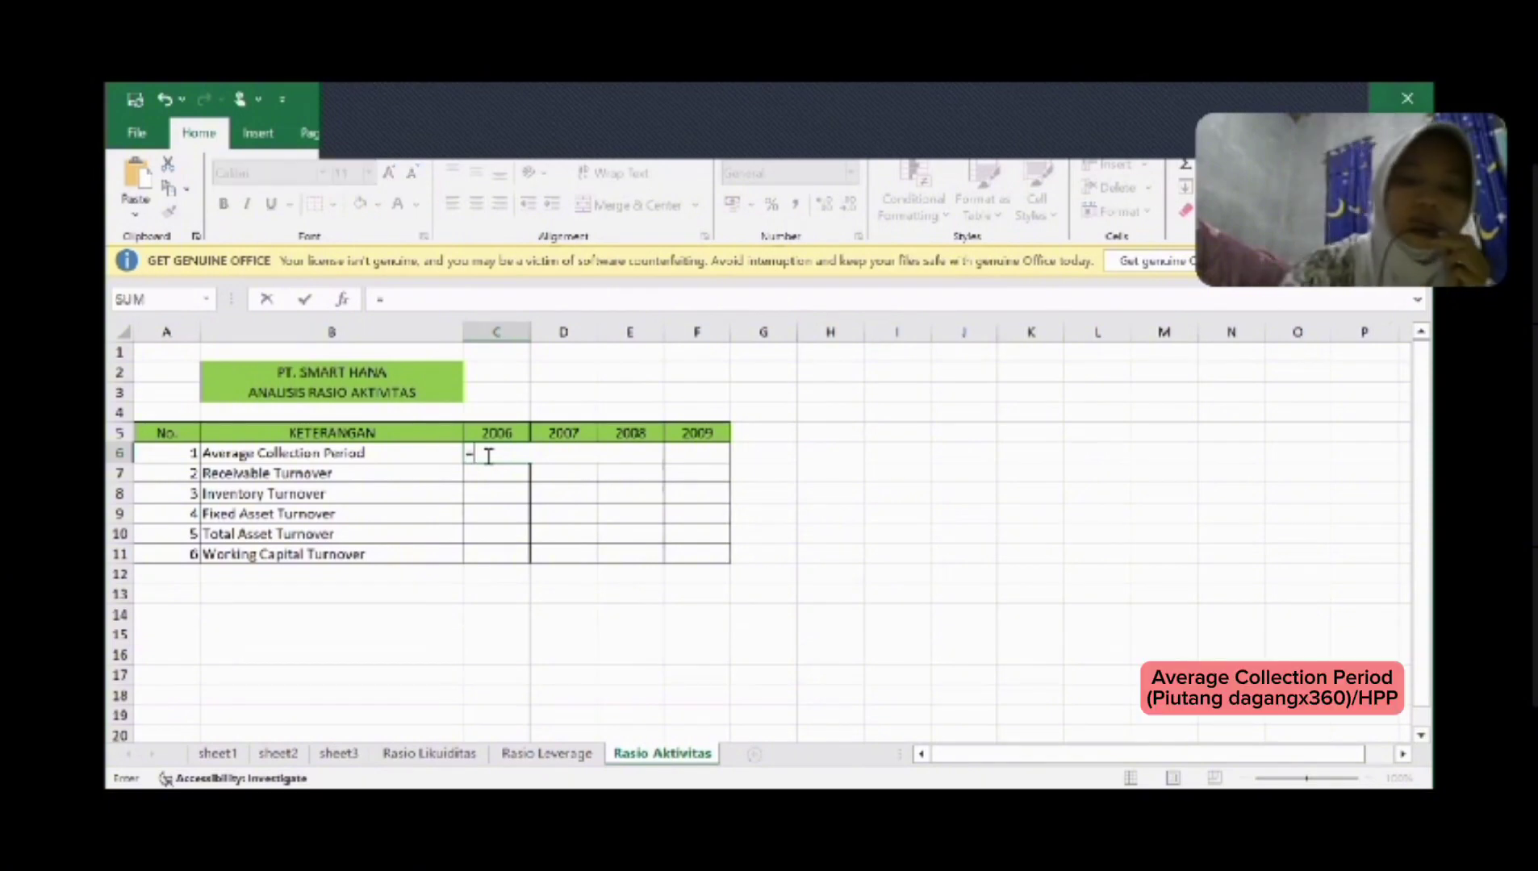
pyautogui.write('(')
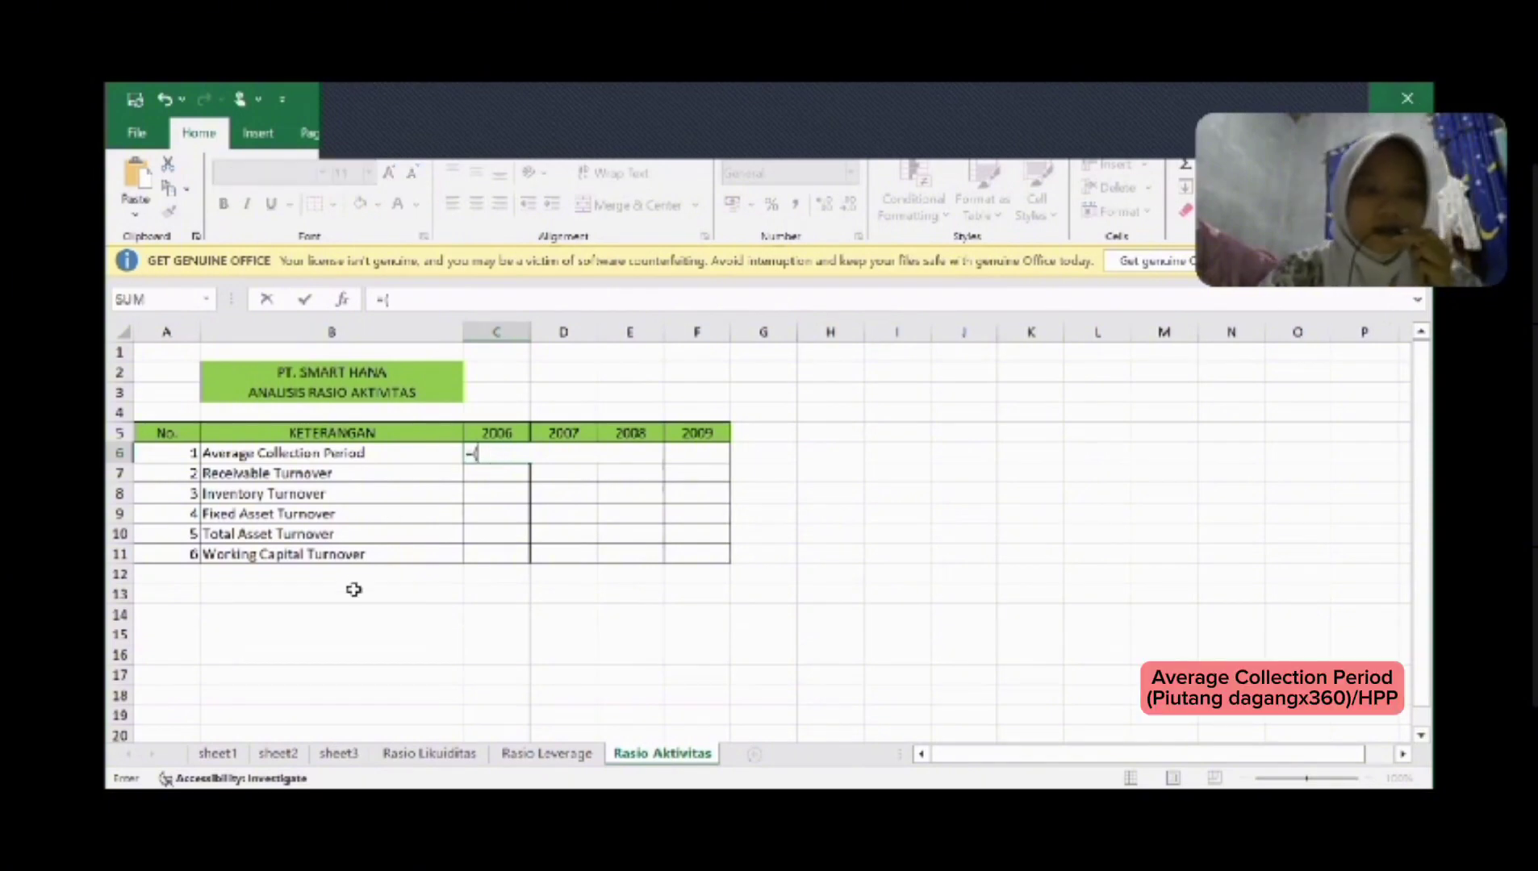
pyautogui.click(233, 754)
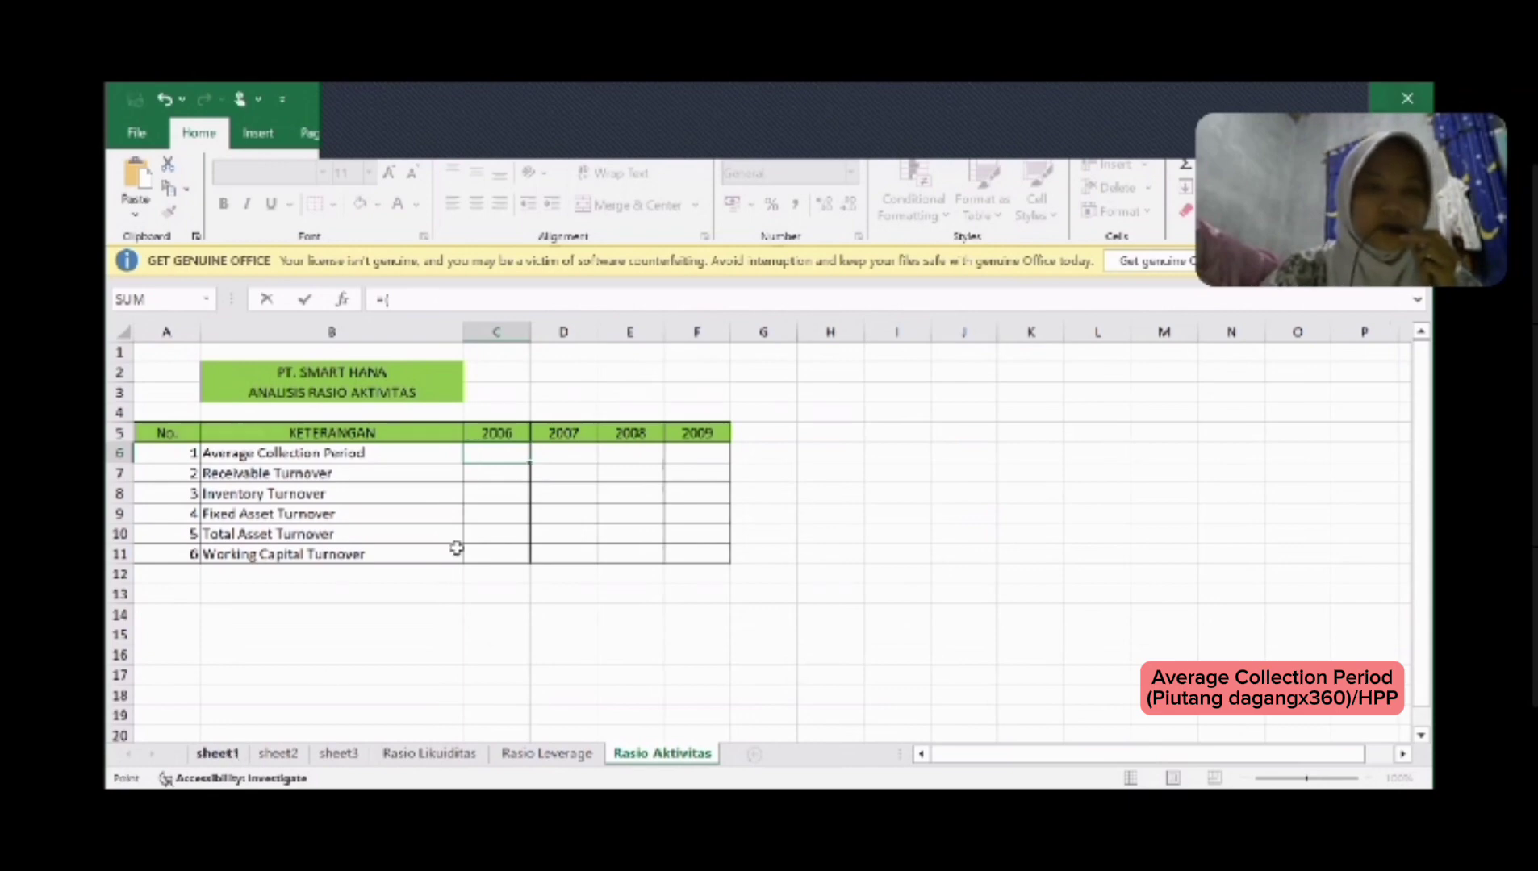
pyautogui.click(516, 482)
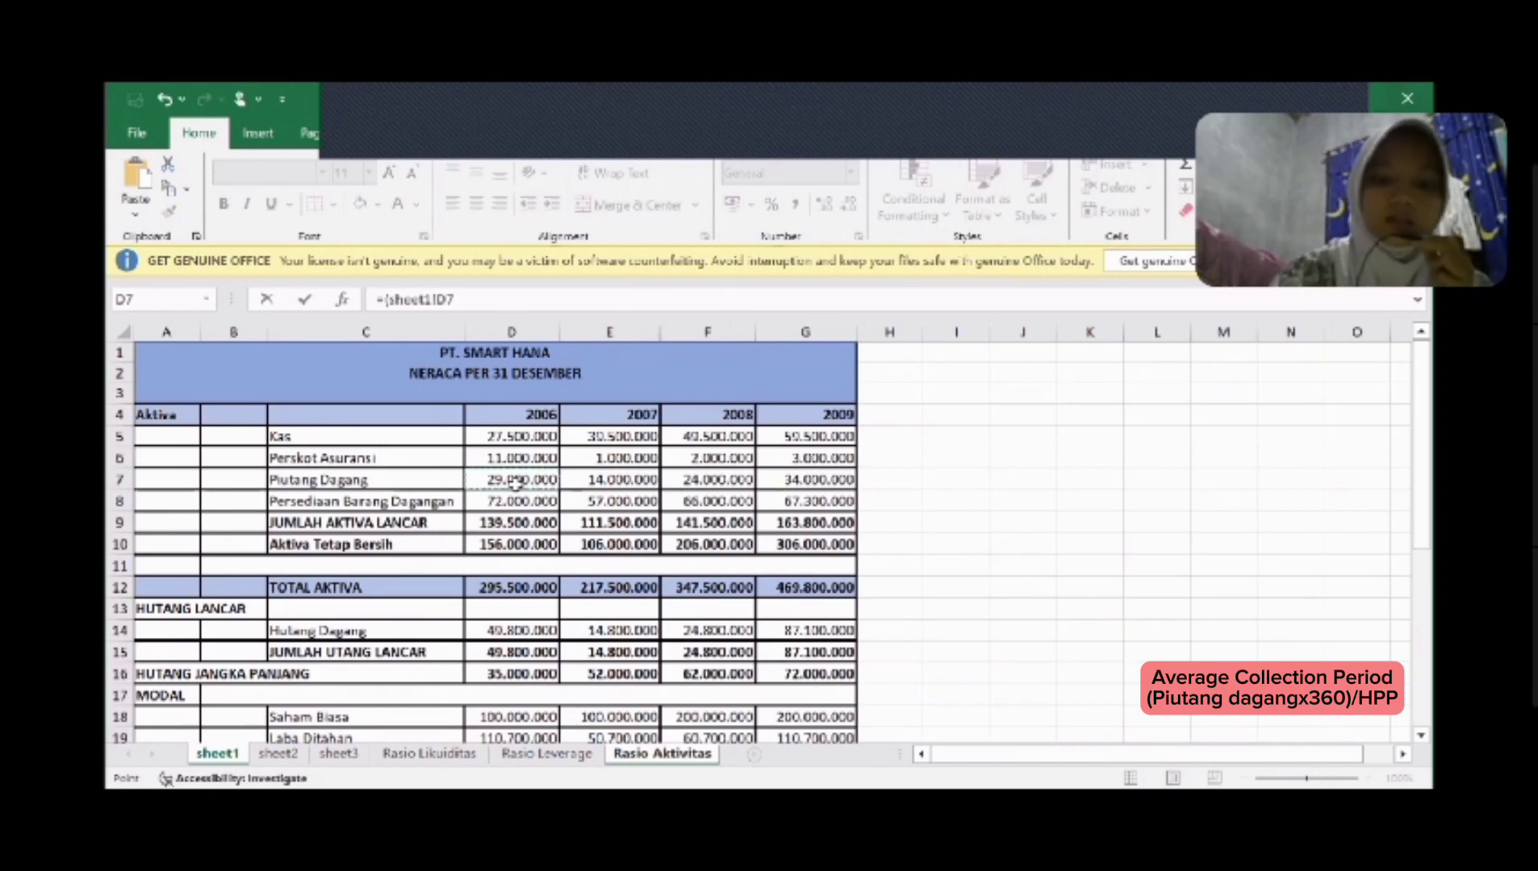
pyautogui.write('*360')
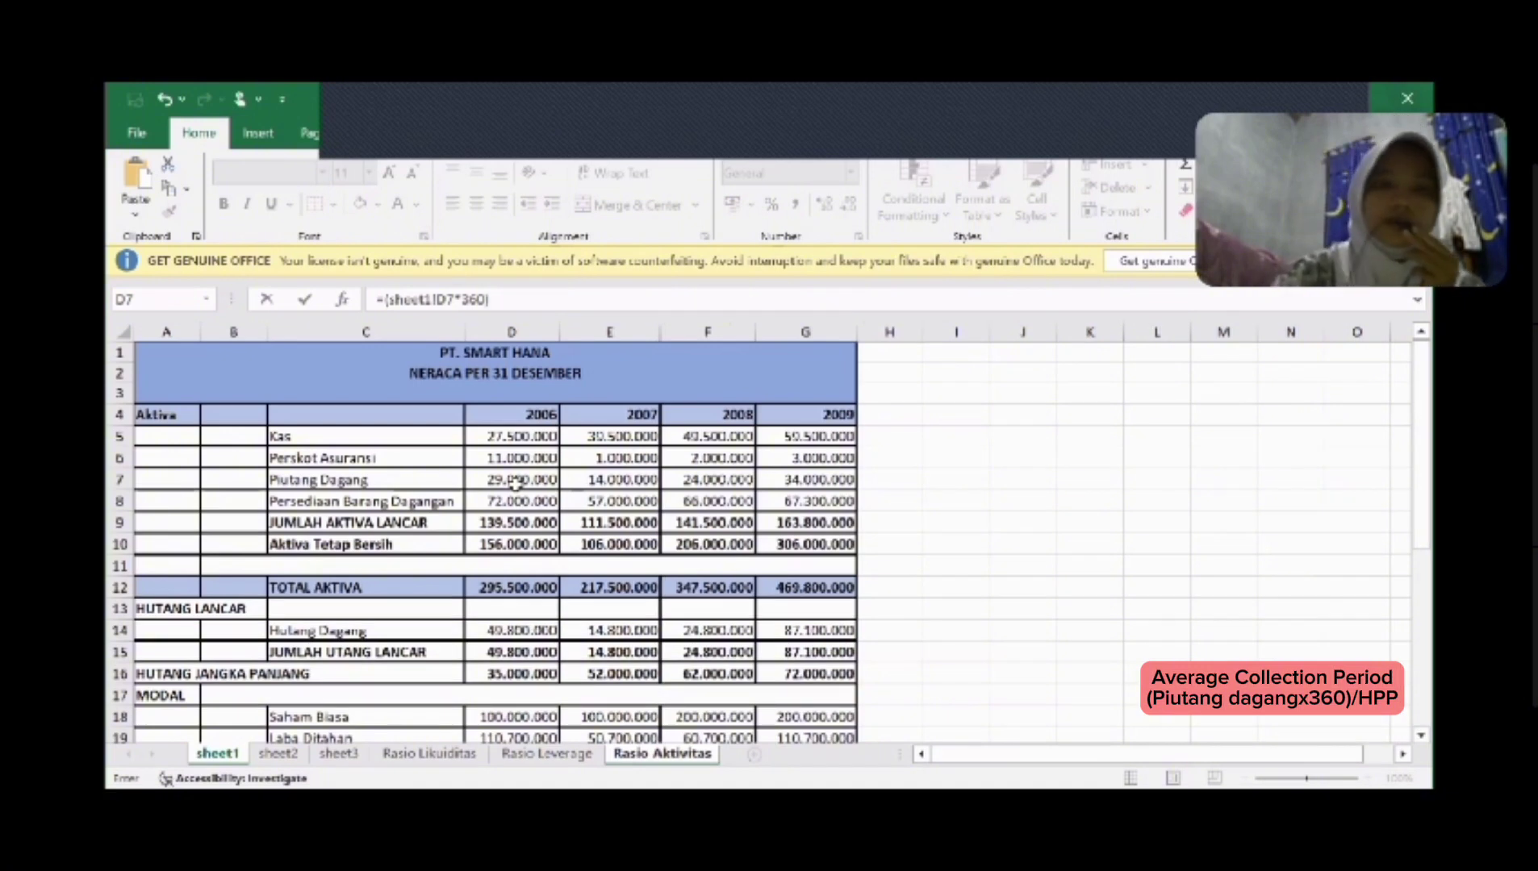
pyautogui.write(')/')
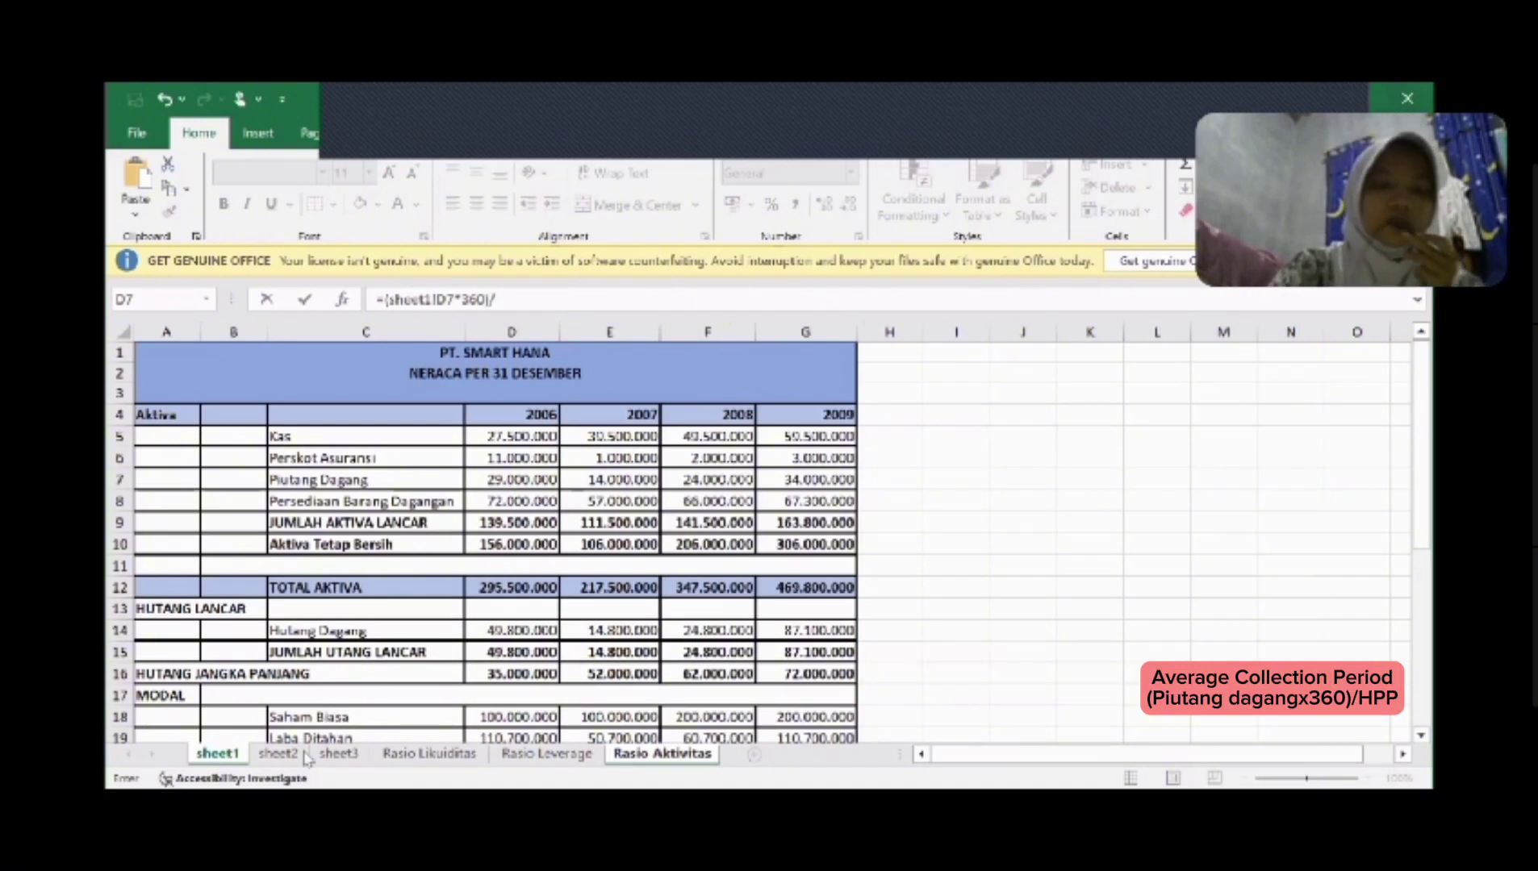
pyautogui.click(303, 756)
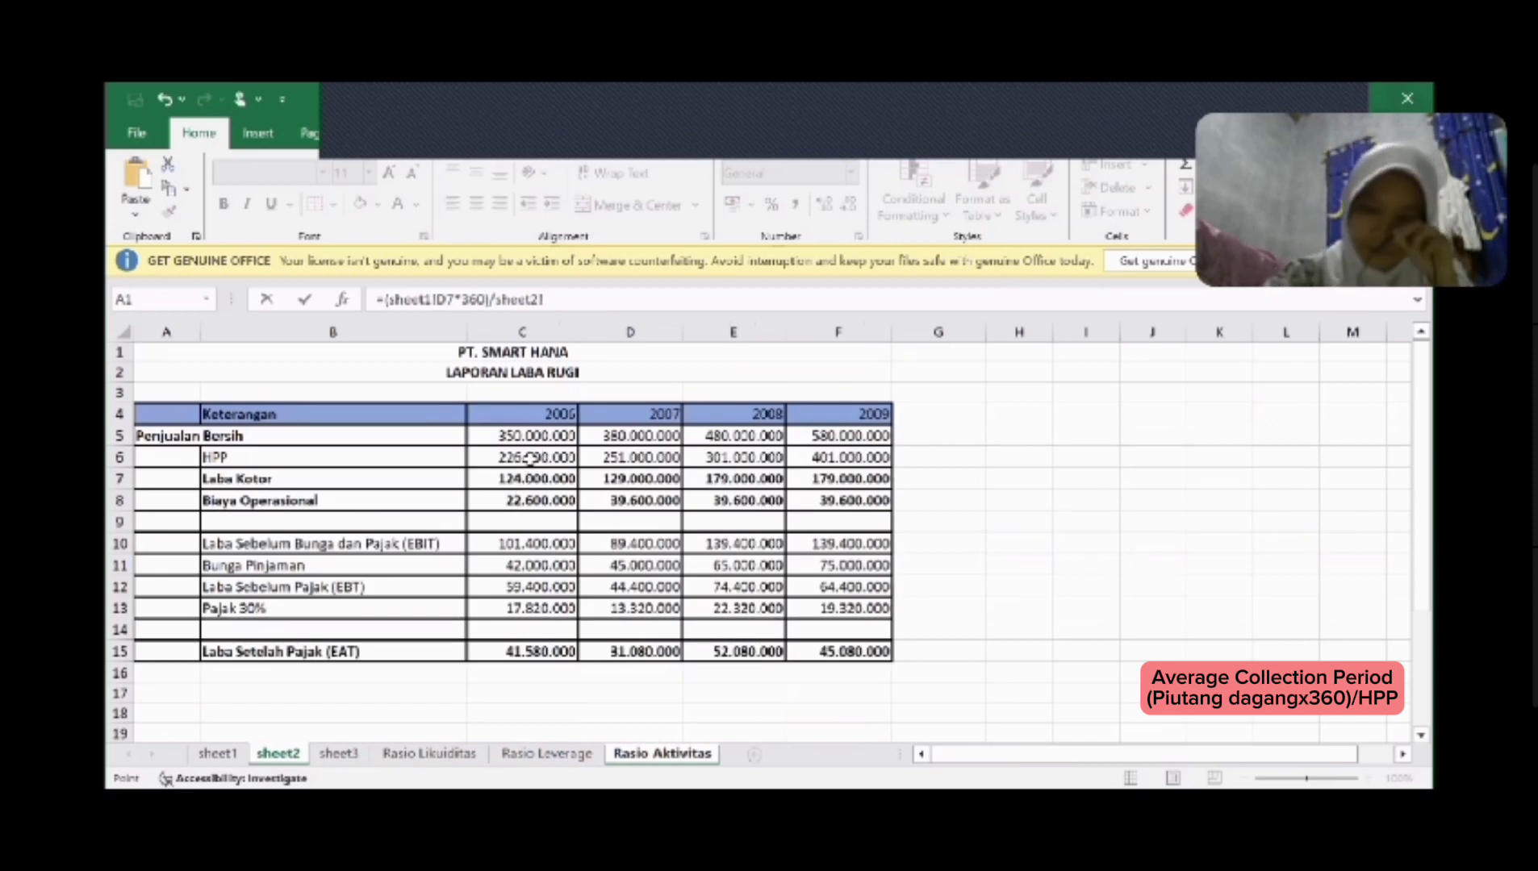
pyautogui.click(529, 458)
pyautogui.press('Return')
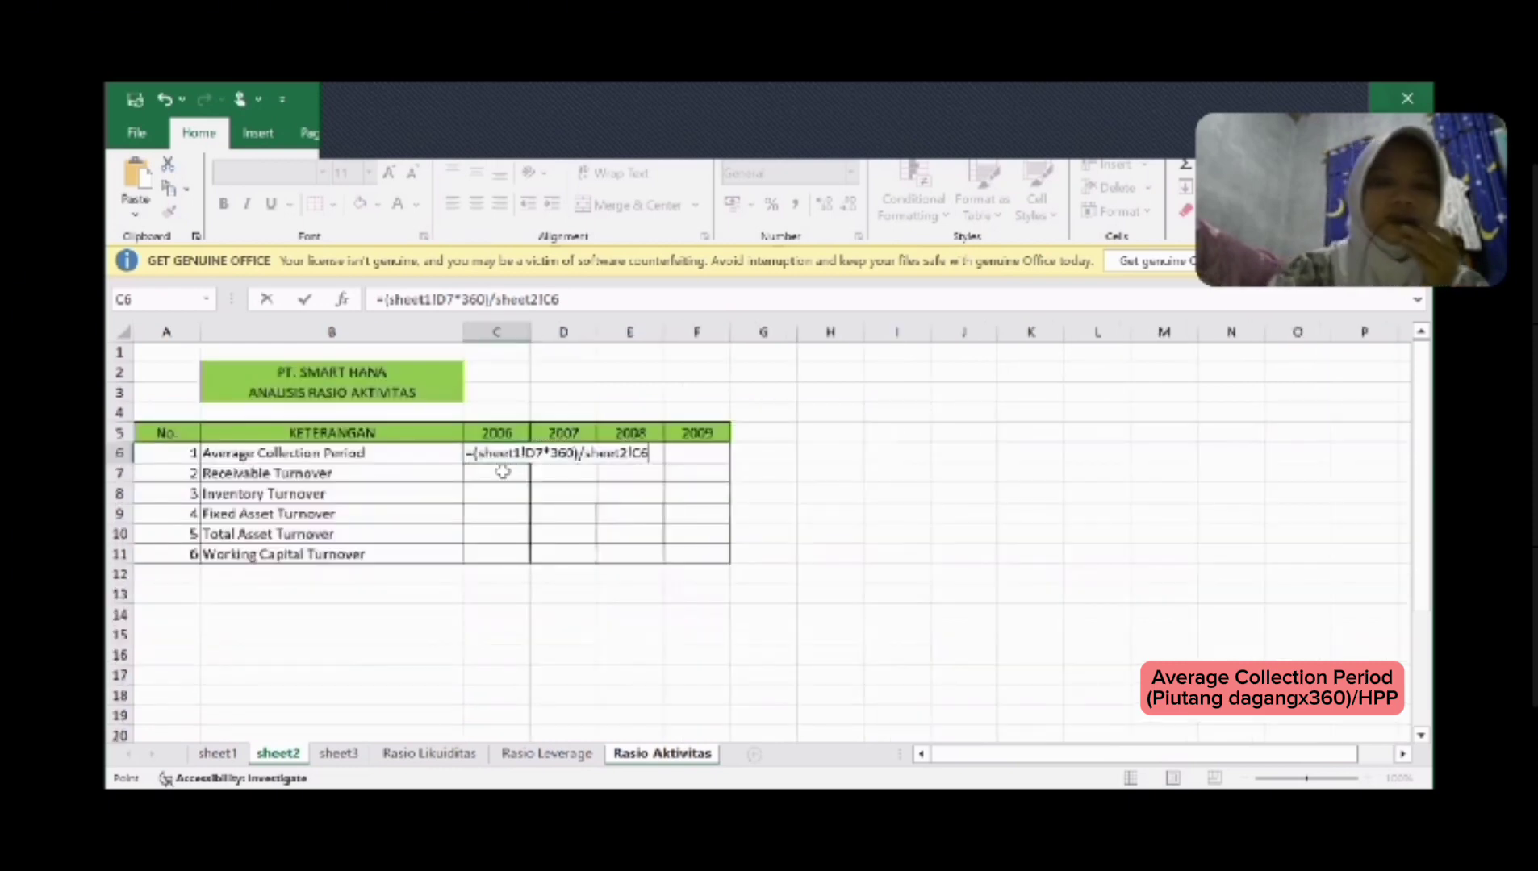
pyautogui.press('Return')
# Step: Enter the 2006 receivable turnover in C7 as =sheet2!C6/sheet1!D7
pyautogui.write('=')
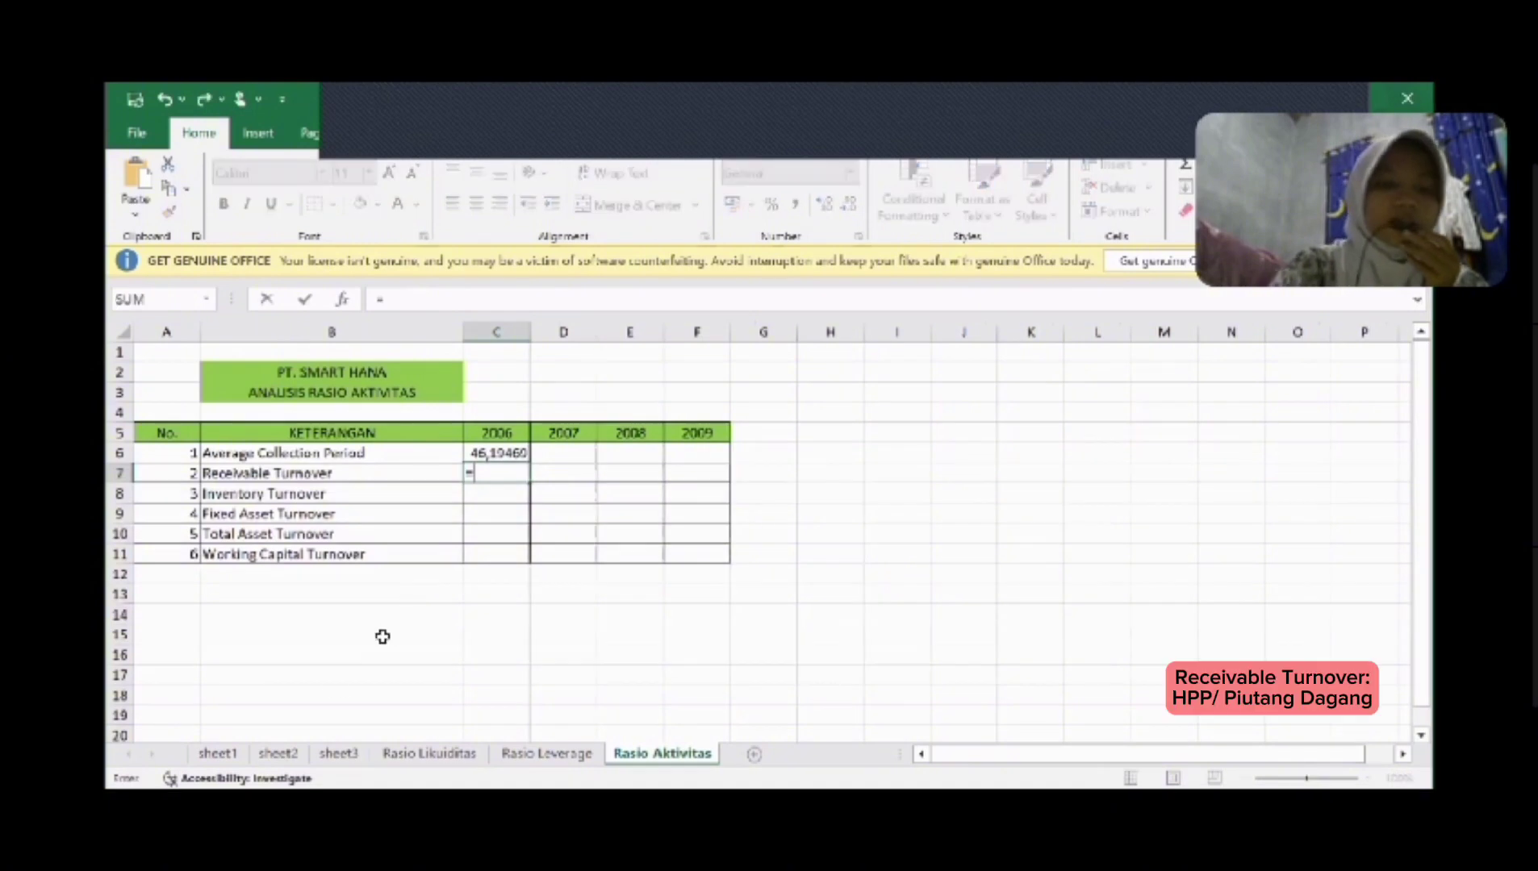
pyautogui.click(294, 753)
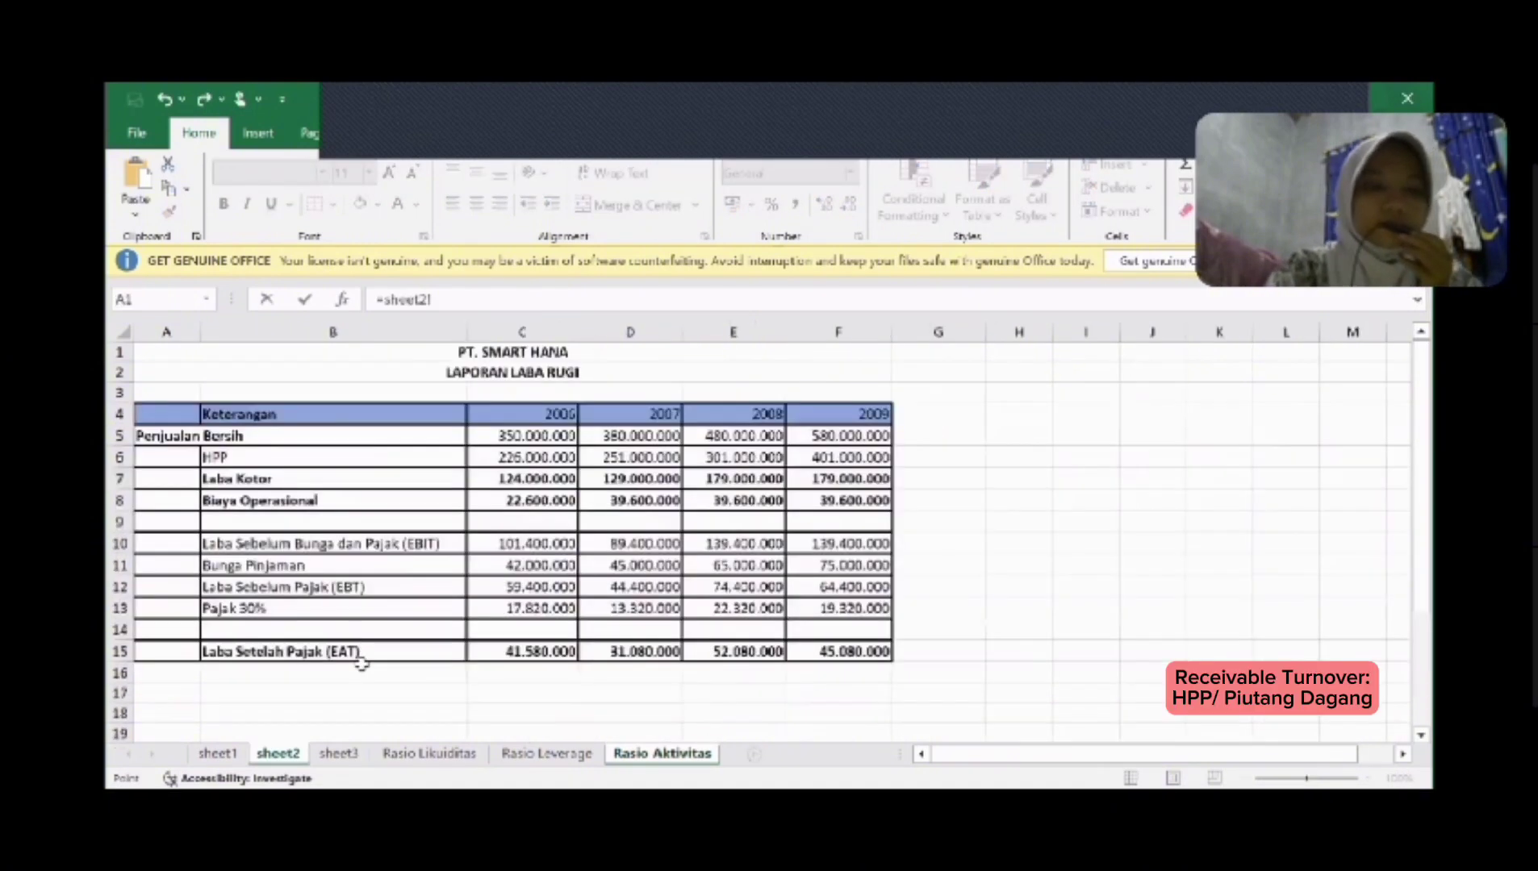
pyautogui.click(535, 458)
pyautogui.write('/')
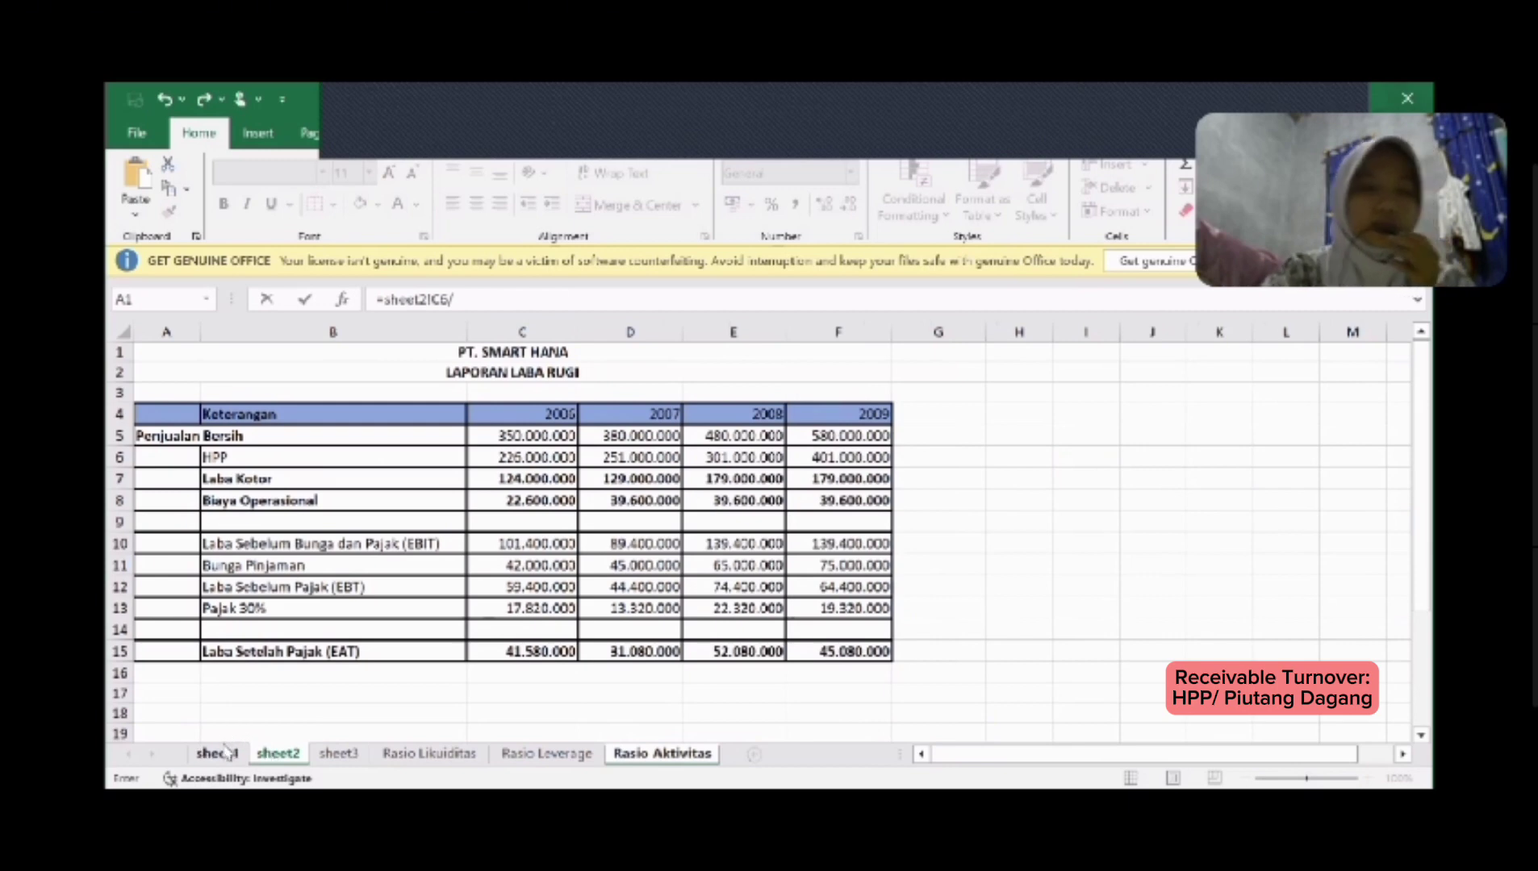
pyautogui.hotkey('ctrl', 'pageup')
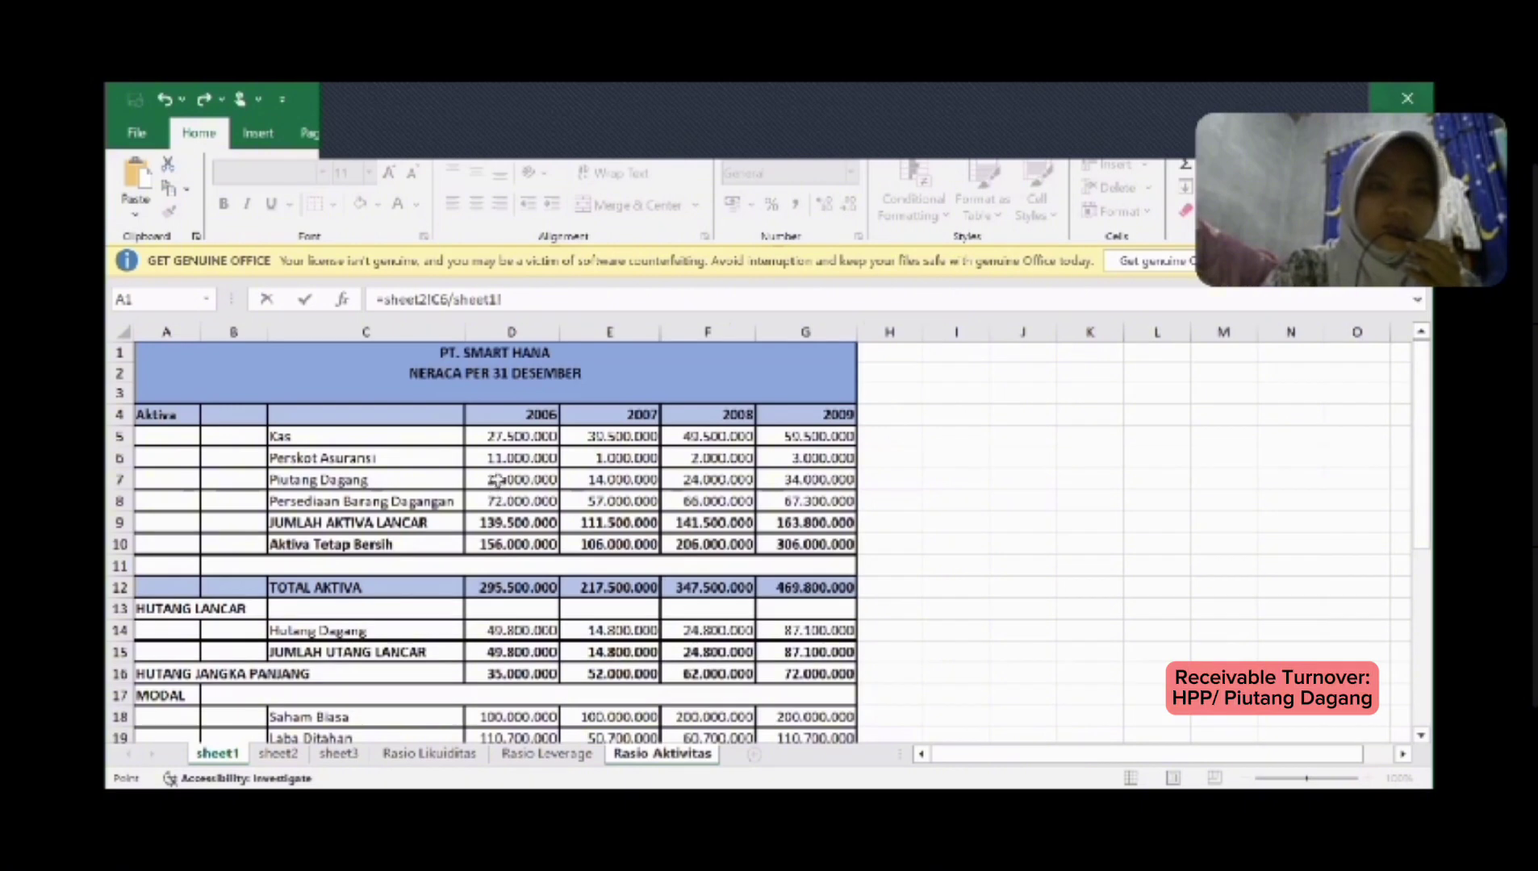
pyautogui.click(497, 480)
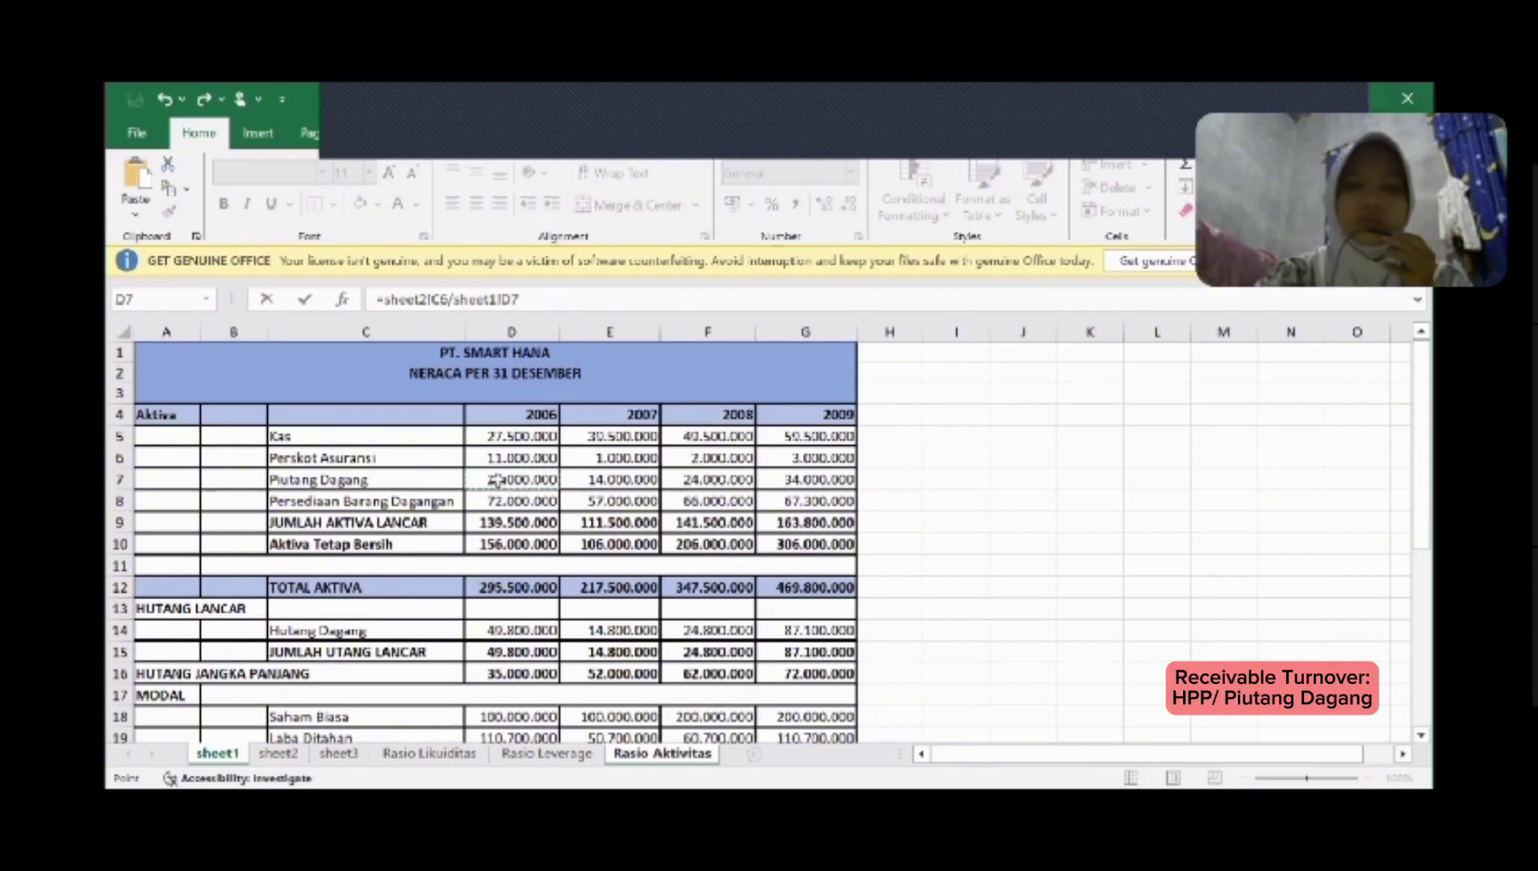
pyautogui.press('Return')
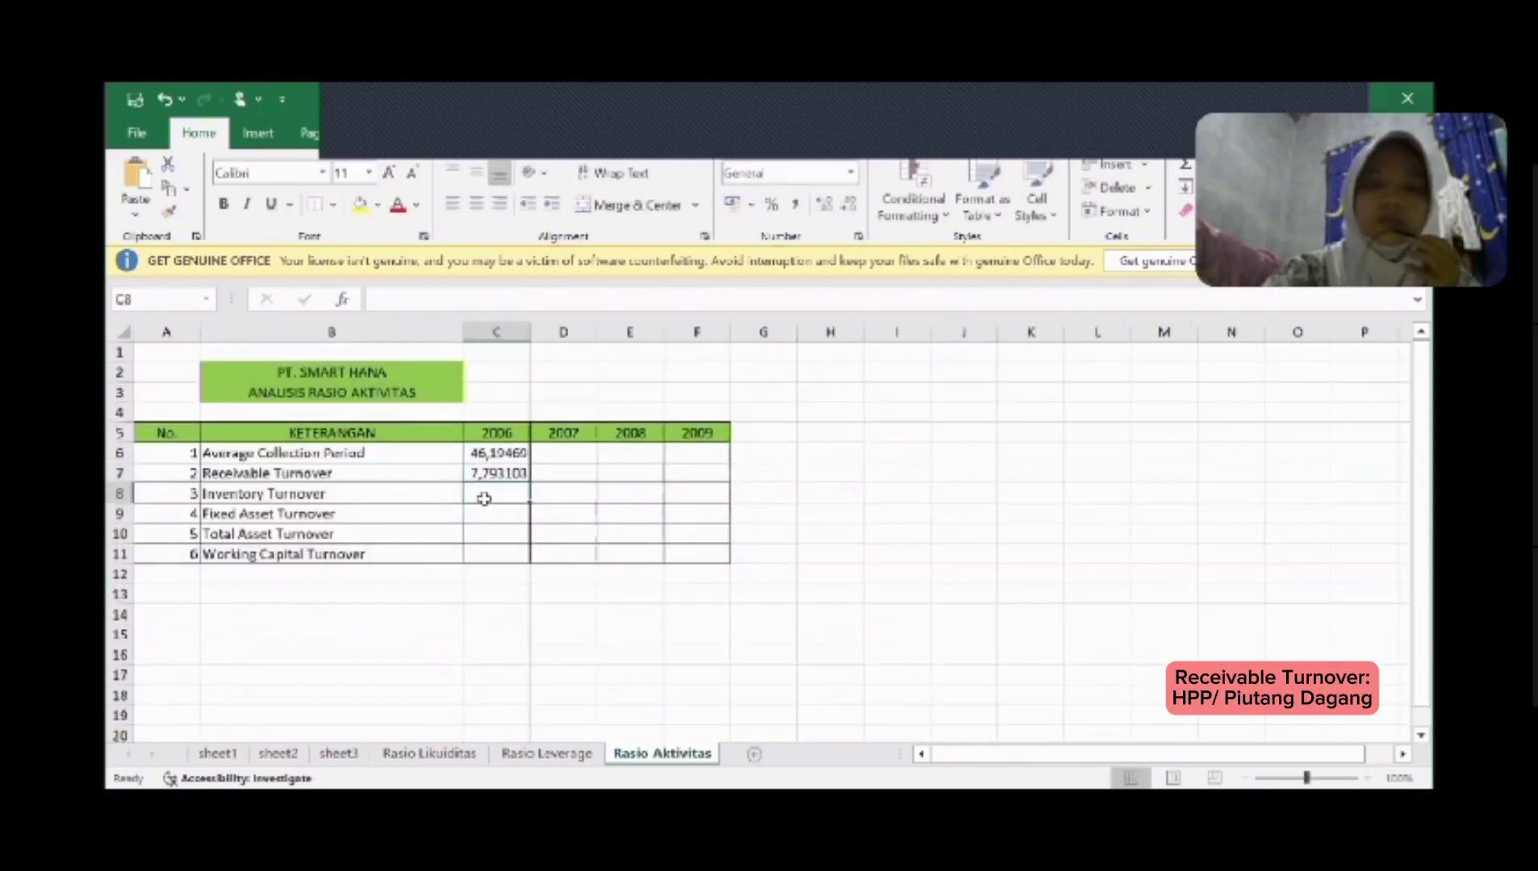
# Step: Enter the 2006 inventory turnover in C8 as =sheet2!C7/sheet1!D8
pyautogui.write('=sheet2!')
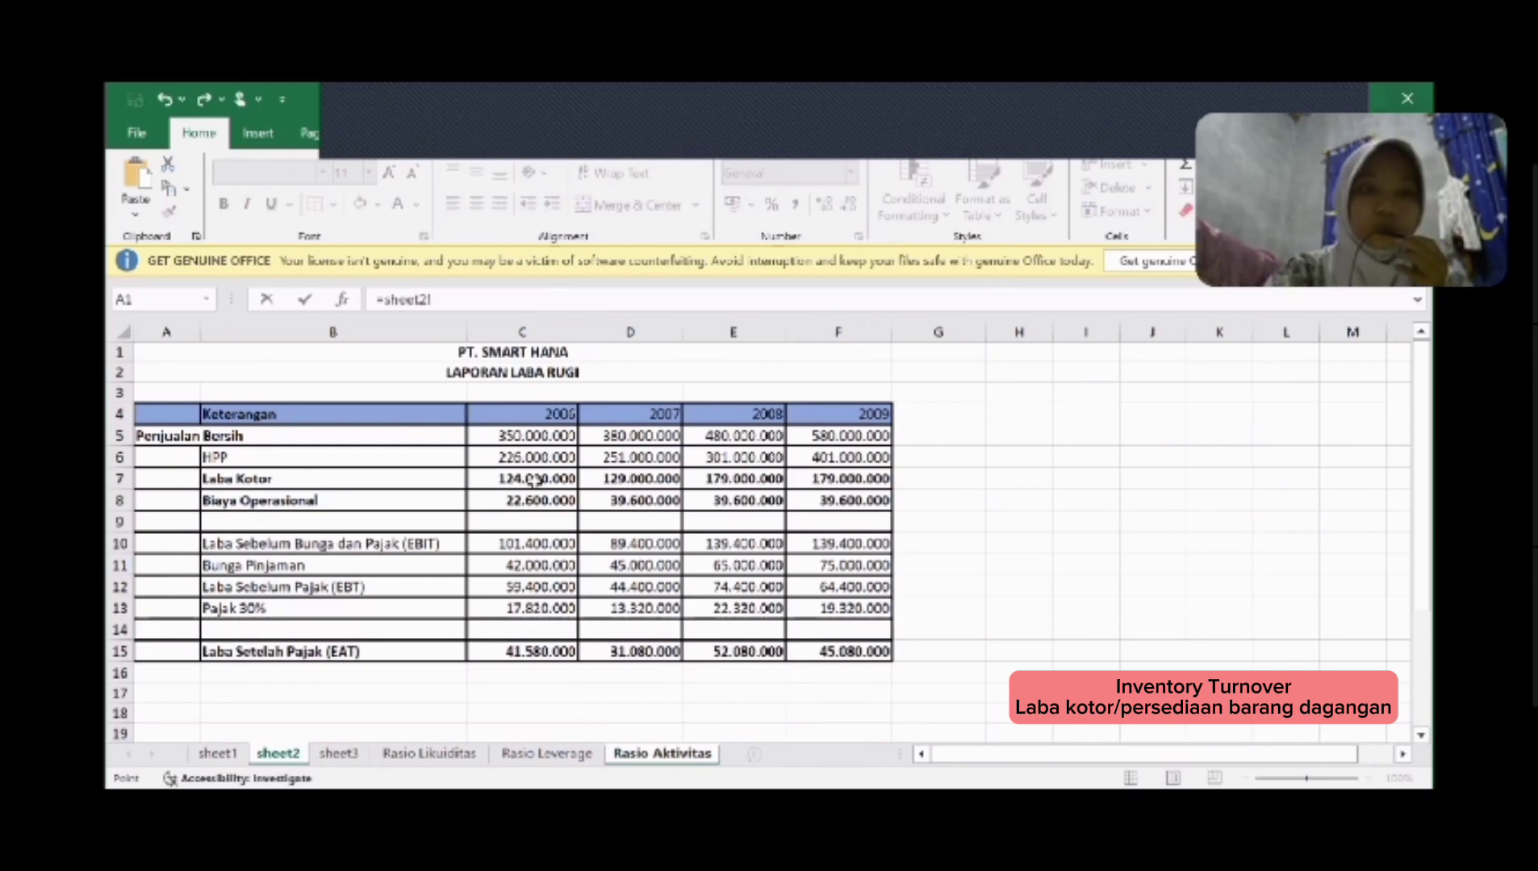
pyautogui.click(534, 480)
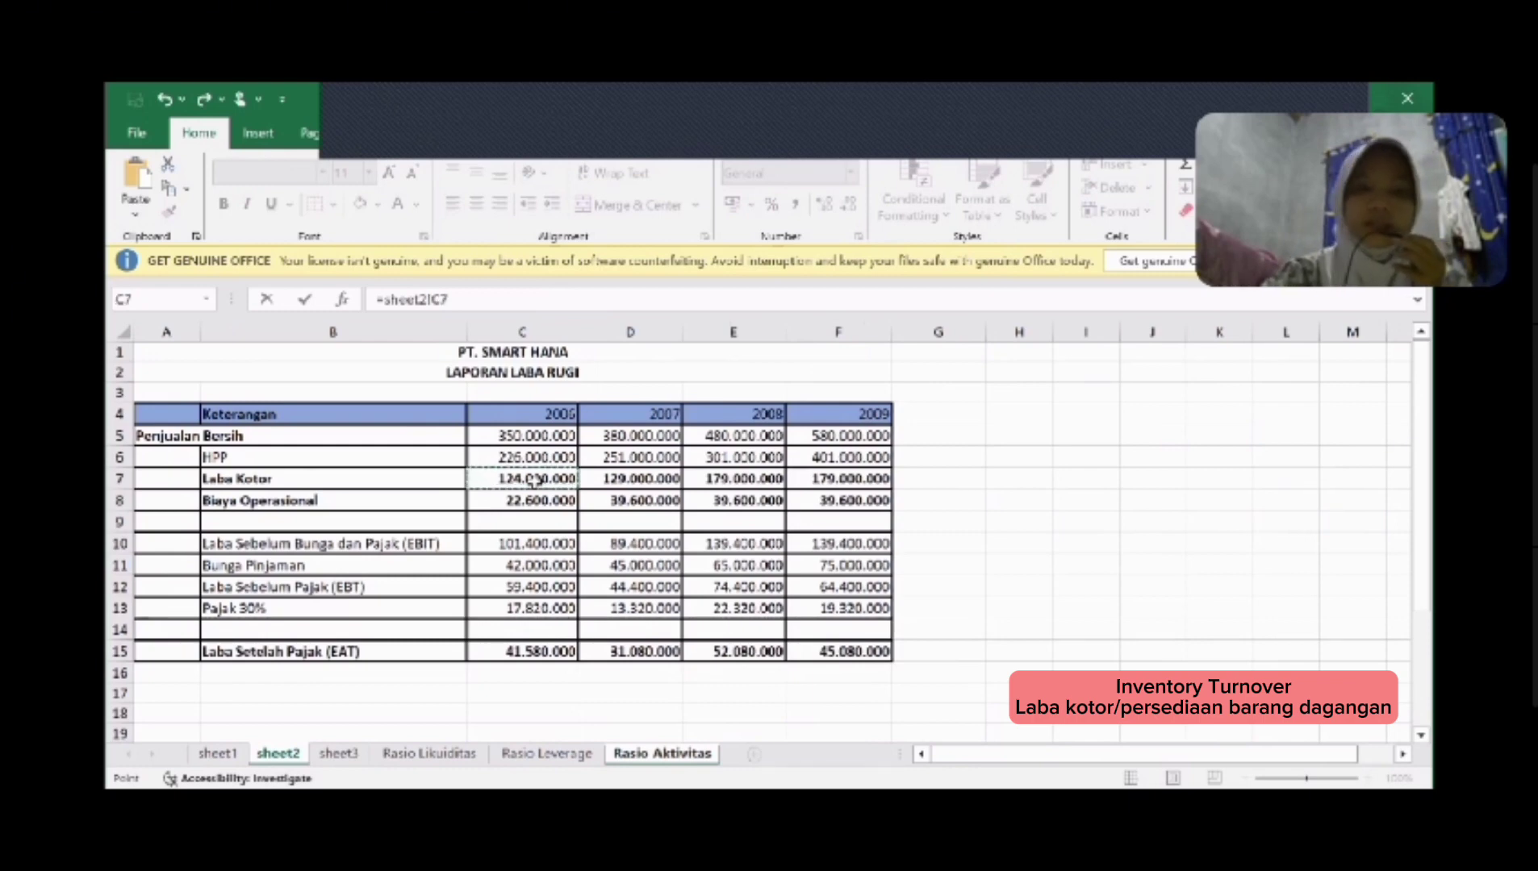
pyautogui.write('/')
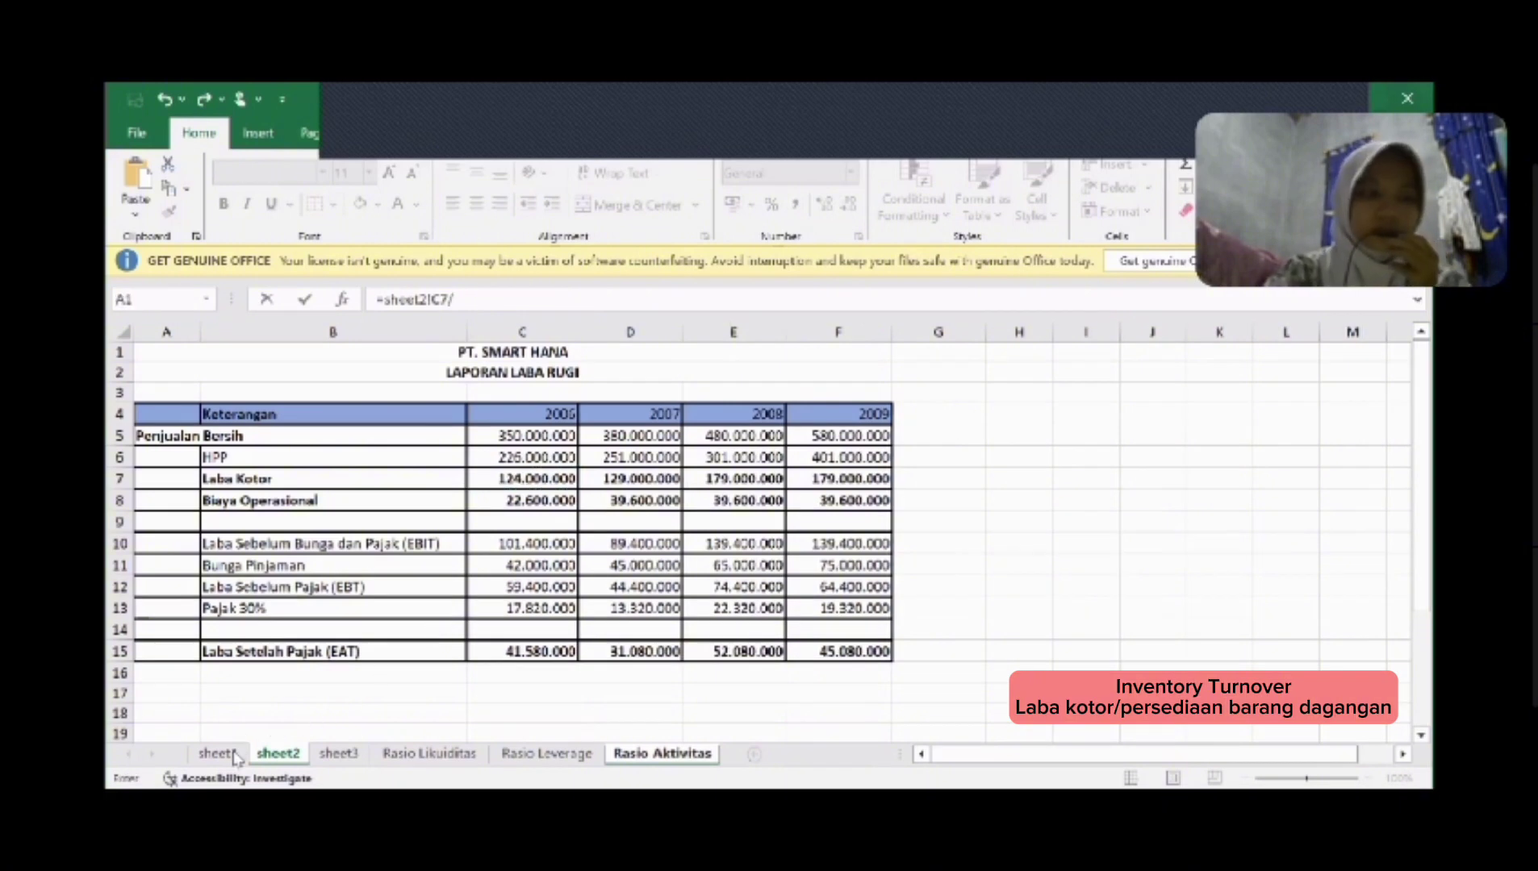
pyautogui.click(234, 758)
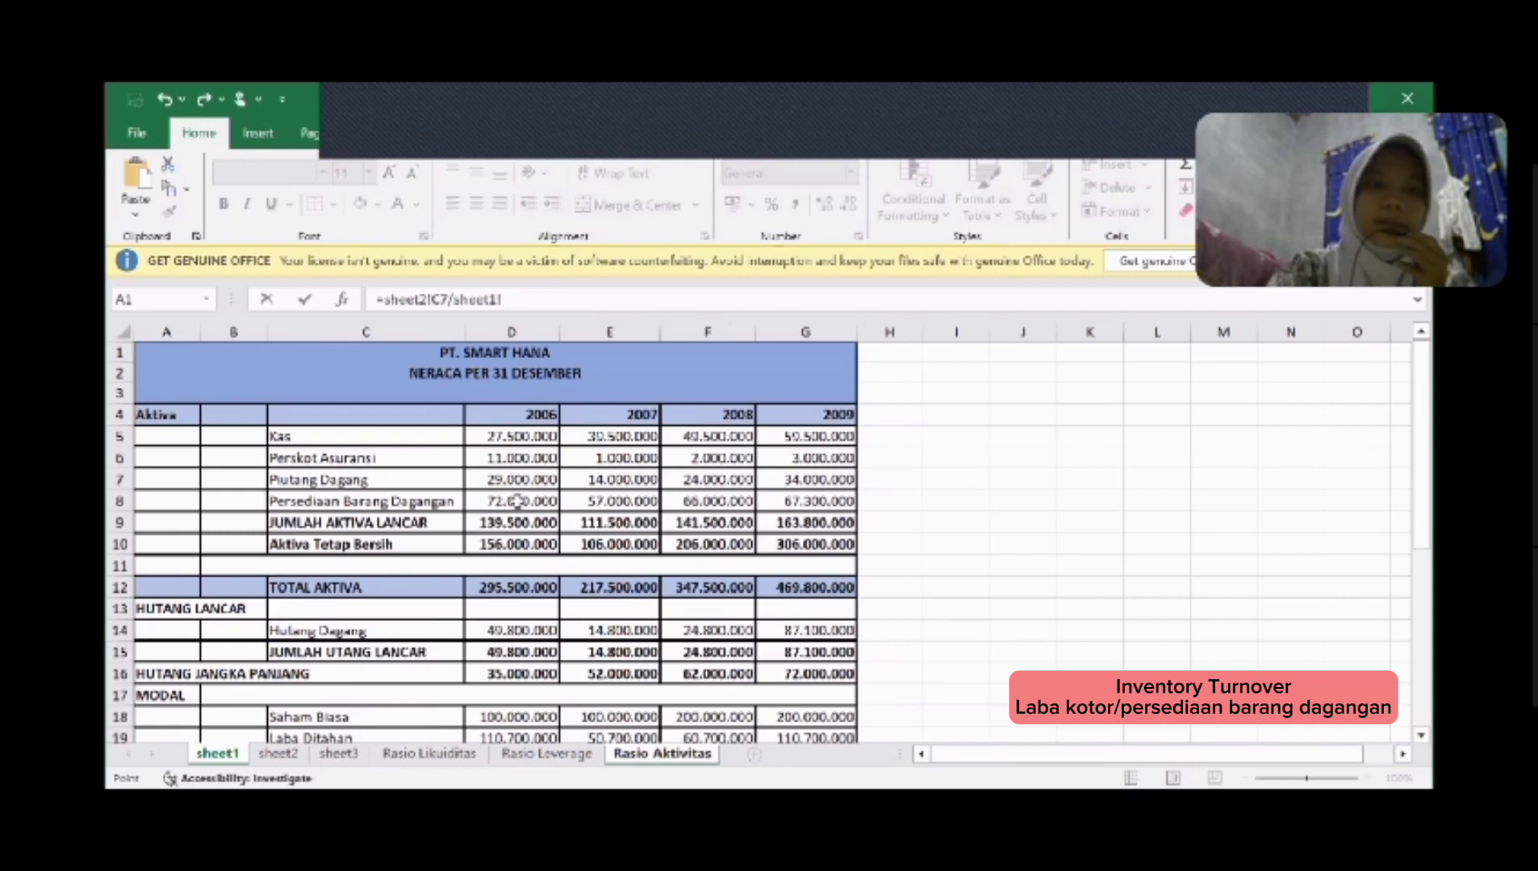
pyautogui.click(517, 501)
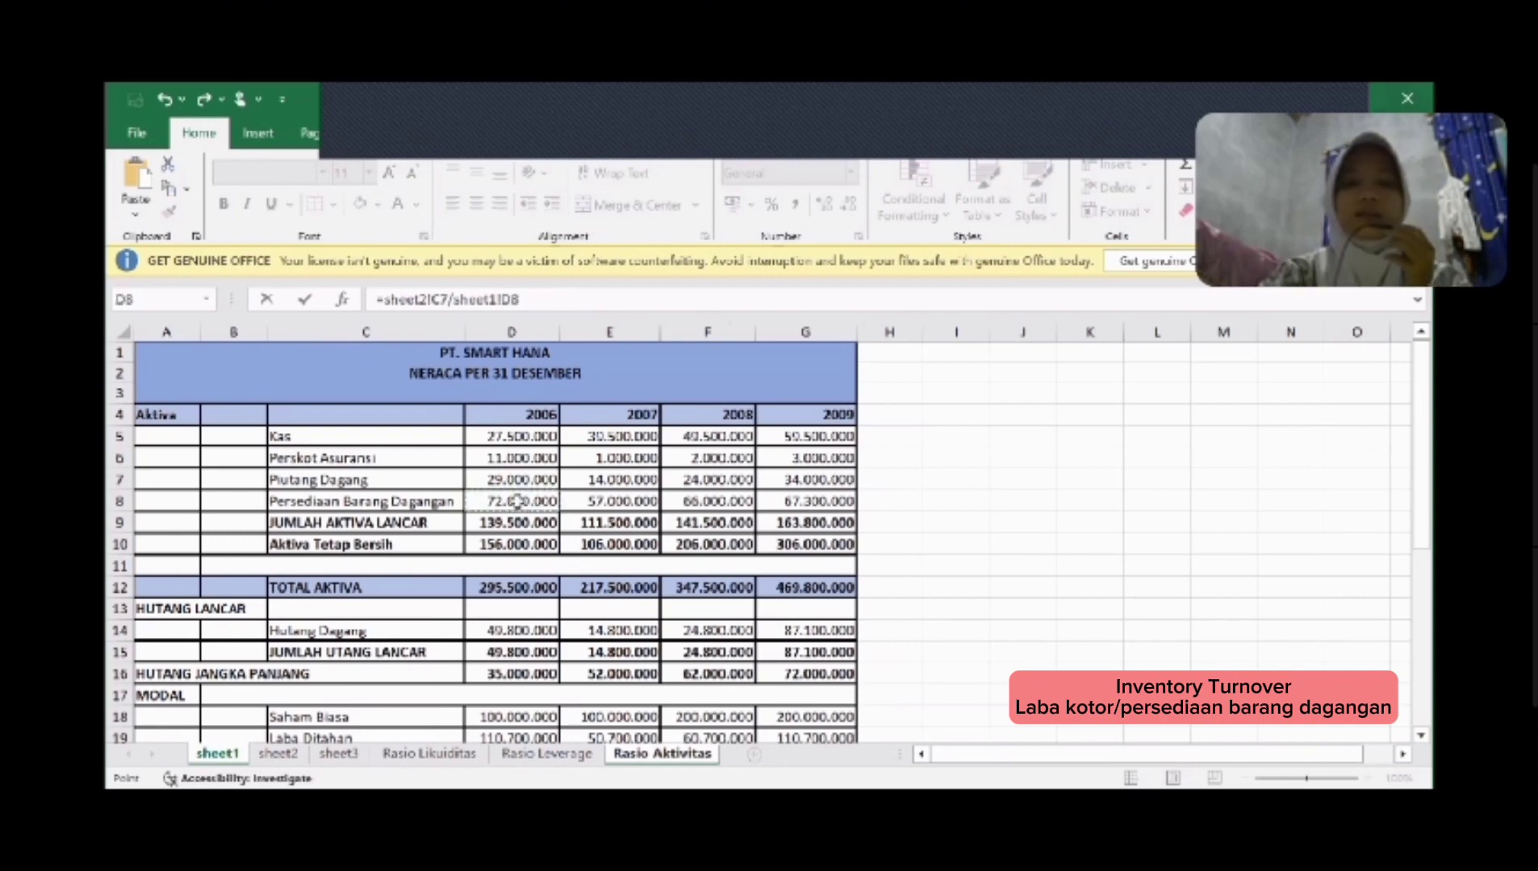
pyautogui.press('Return')
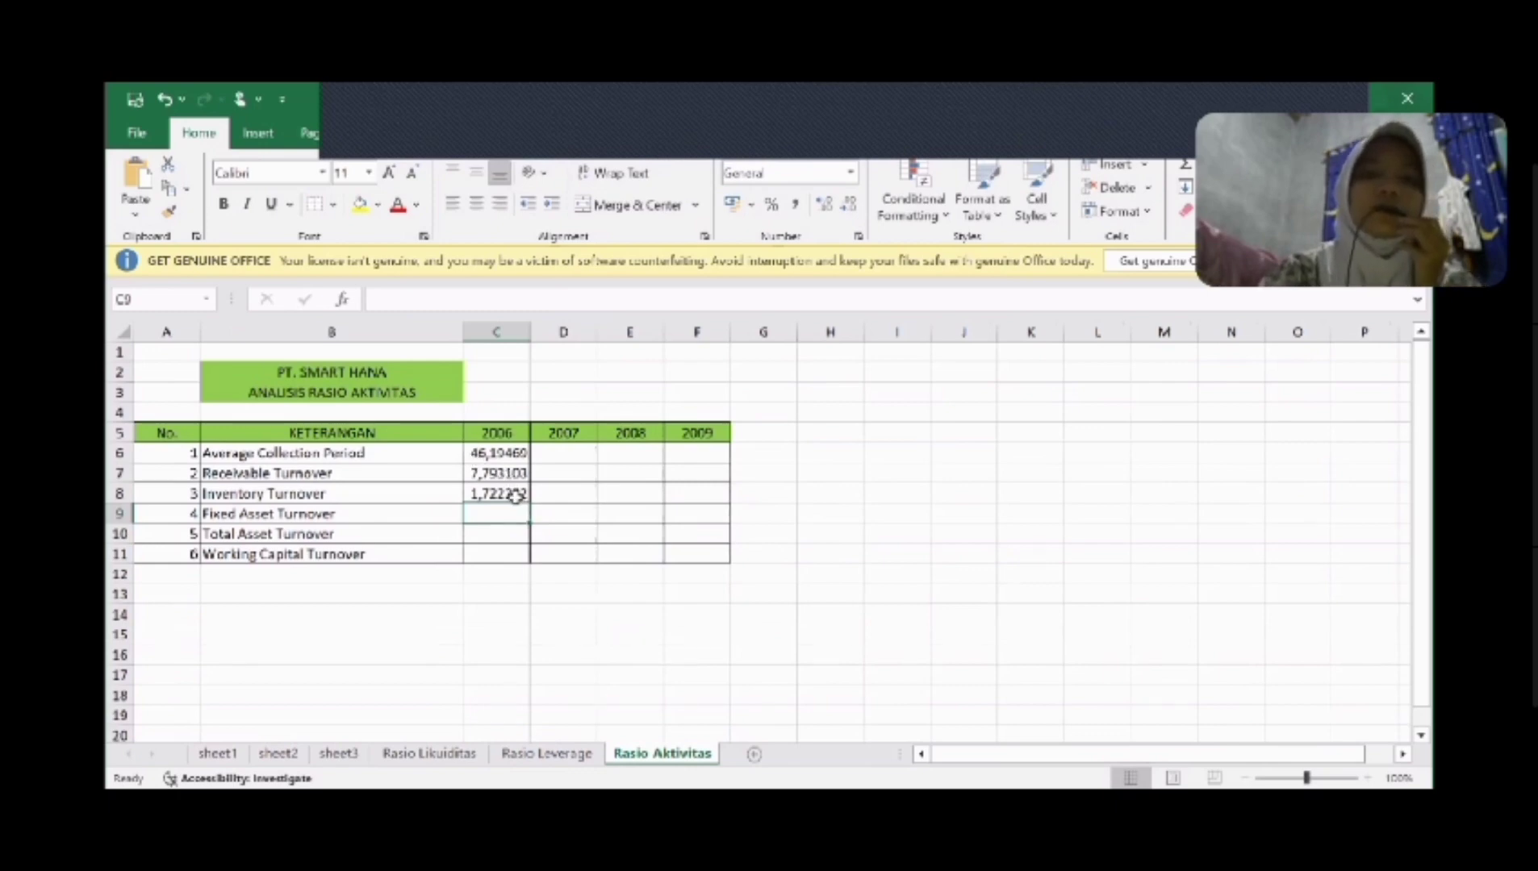
# Step: Fill the three 2006 activity ratios in C6:C8 across to the 2009 column and format them as percentages
pyautogui.moveTo(496, 453); pyautogui.dragTo(516, 495)
pyautogui.moveTo(469, 446); pyautogui.dragTo(519, 493)
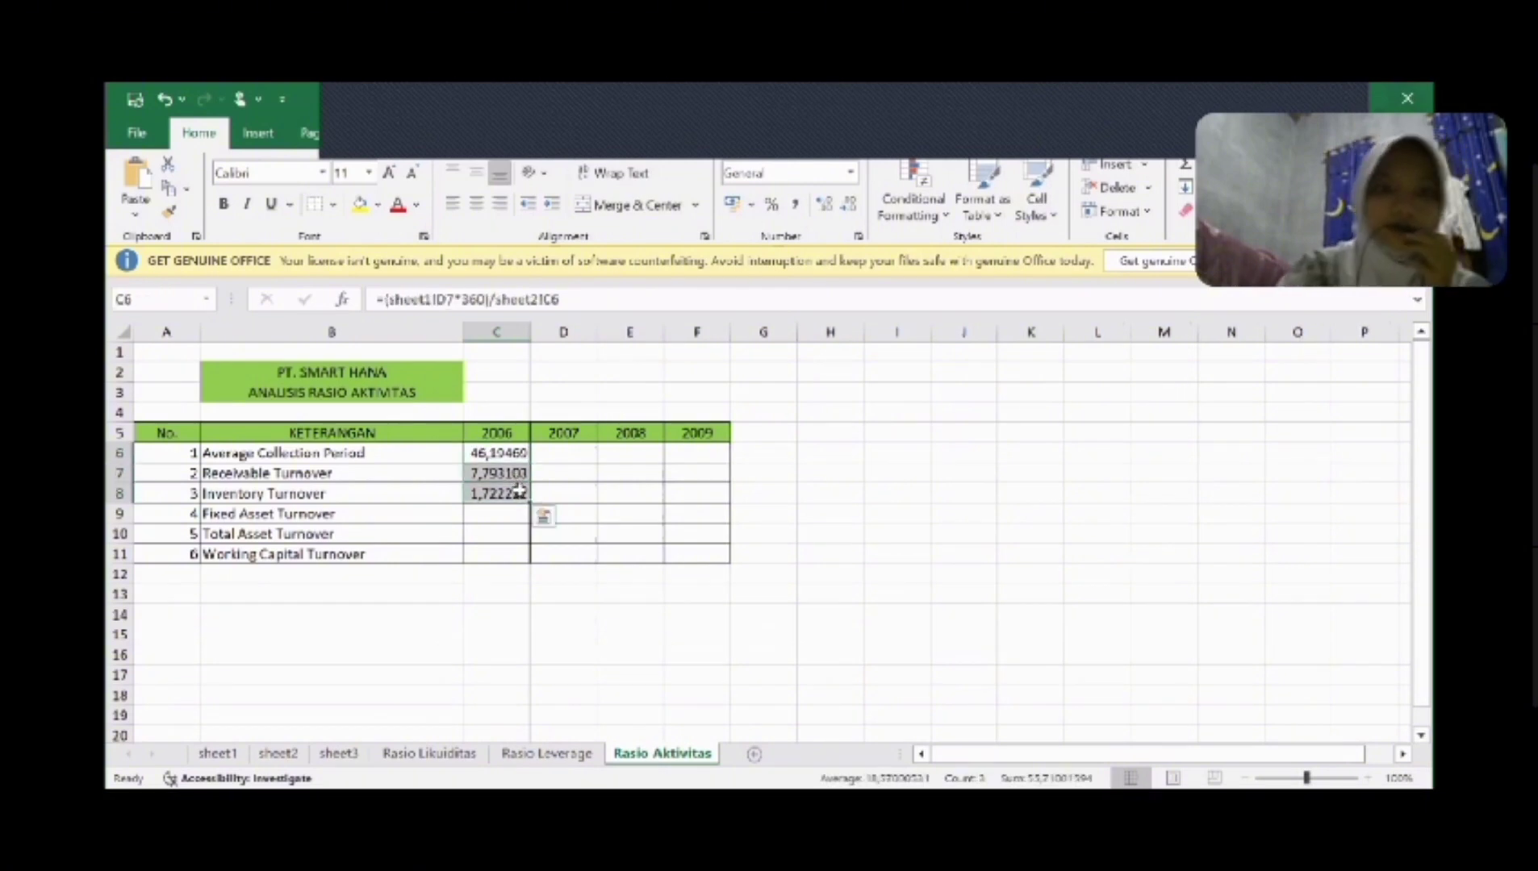
pyautogui.hotkey('ctrl', 'c')
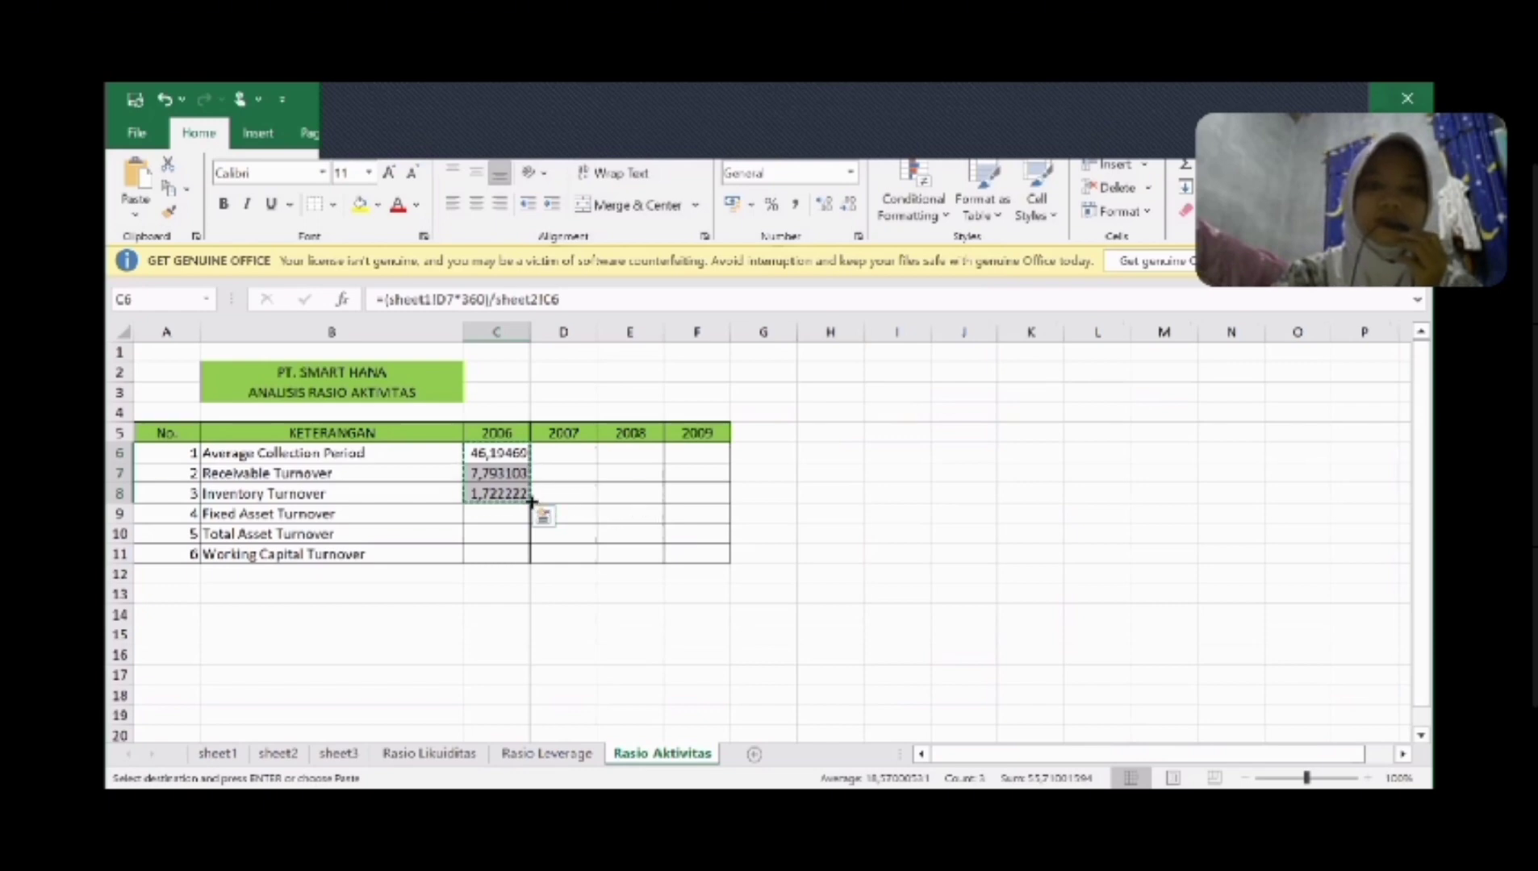
pyautogui.moveTo(532, 501); pyautogui.dragTo(720, 508)
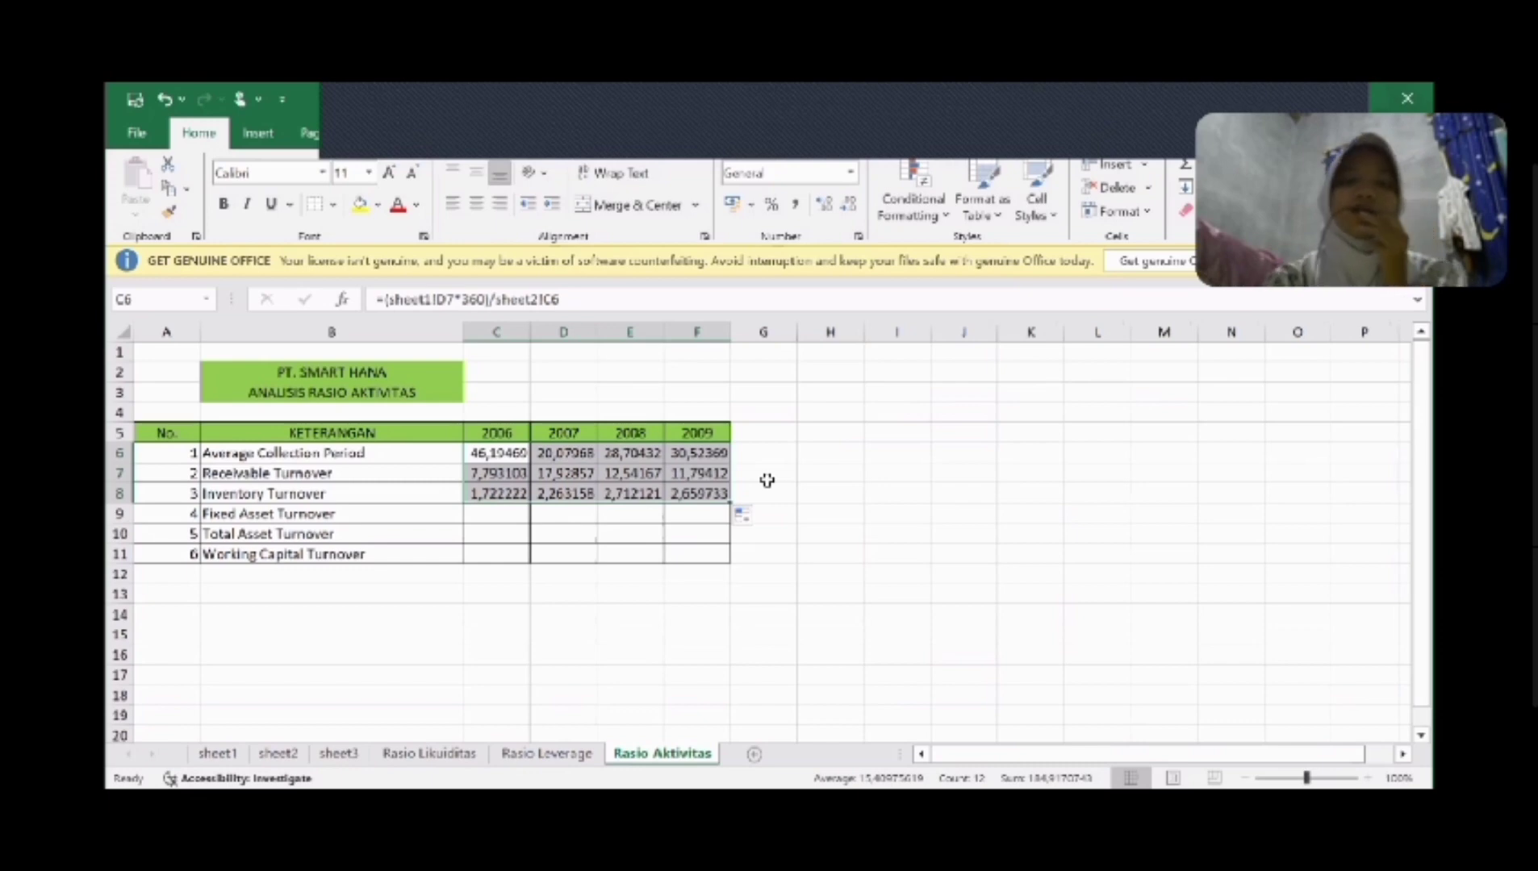
pyautogui.click(772, 207)
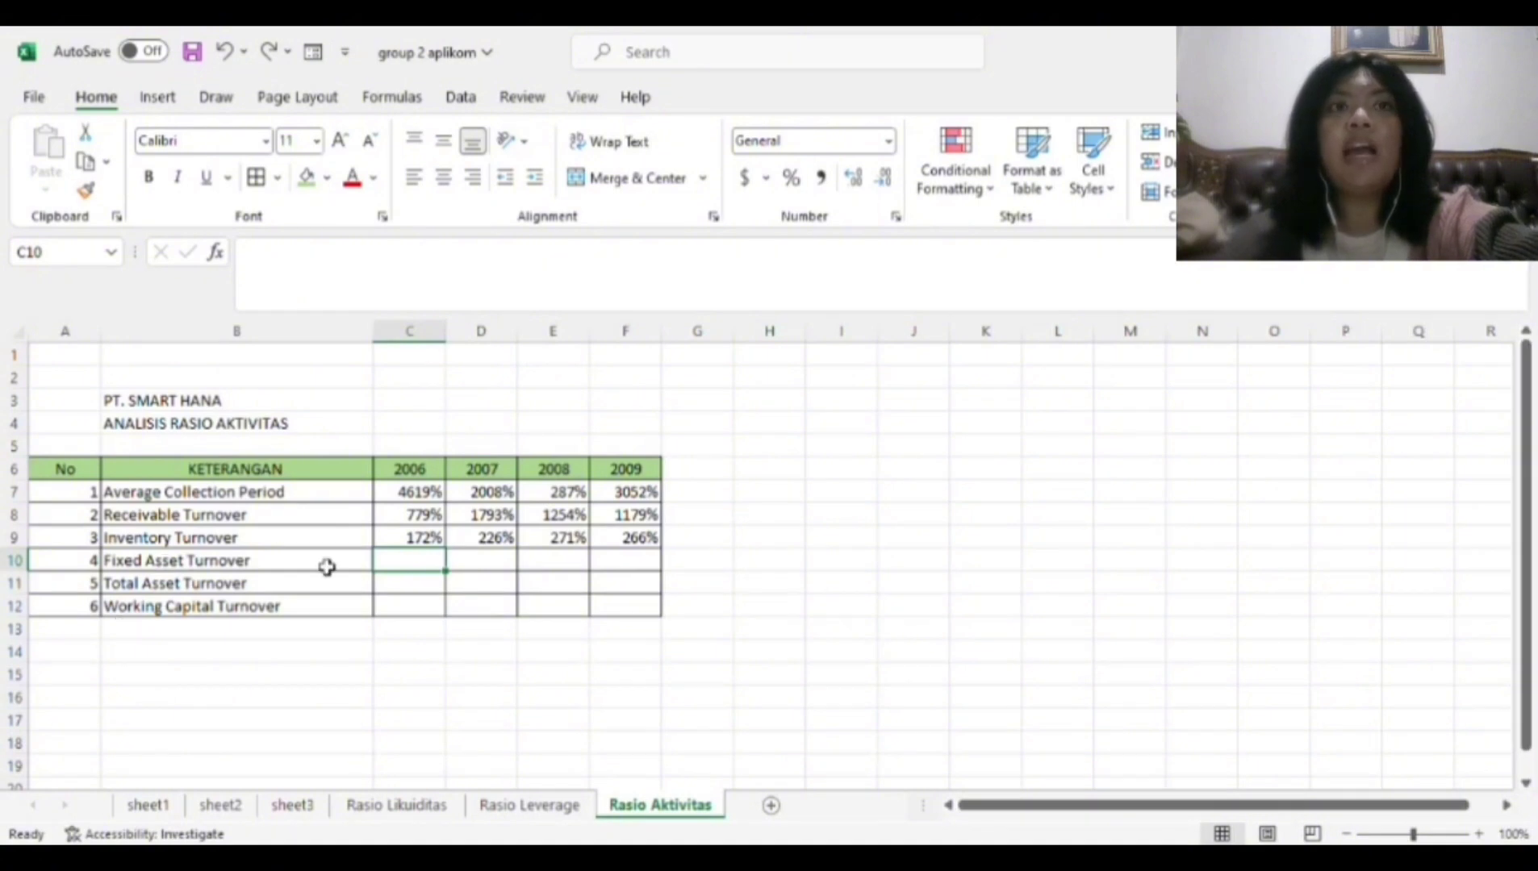
# Step: Enter the 2006 fixed asset turnover in C10 of Rasio Aktivitas as =sheet2!C6/sheet1!D10
pyautogui.write('=')
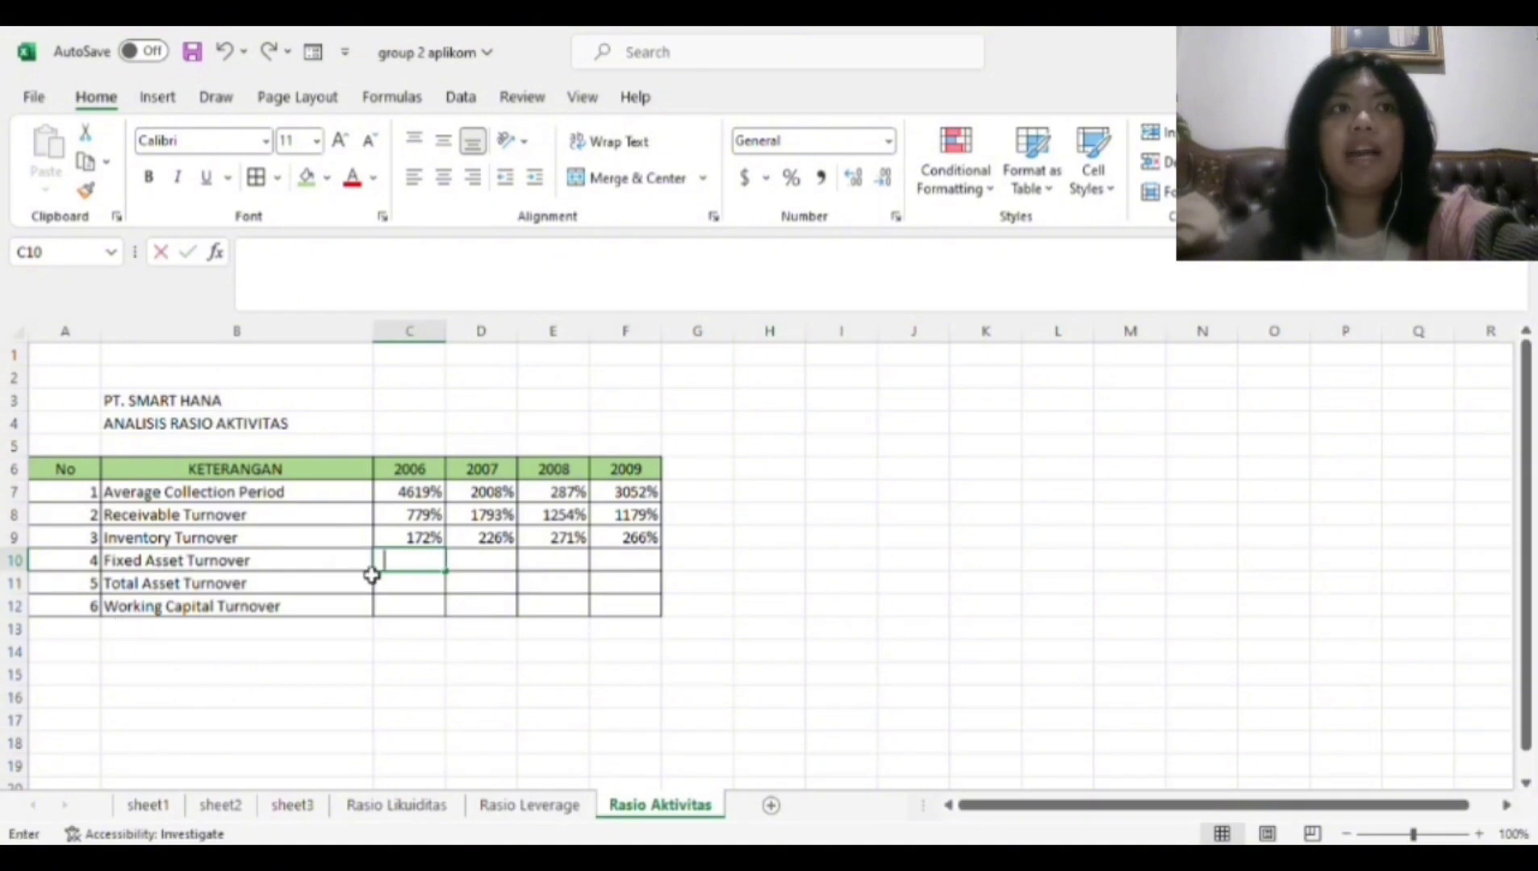
pyautogui.click(229, 811)
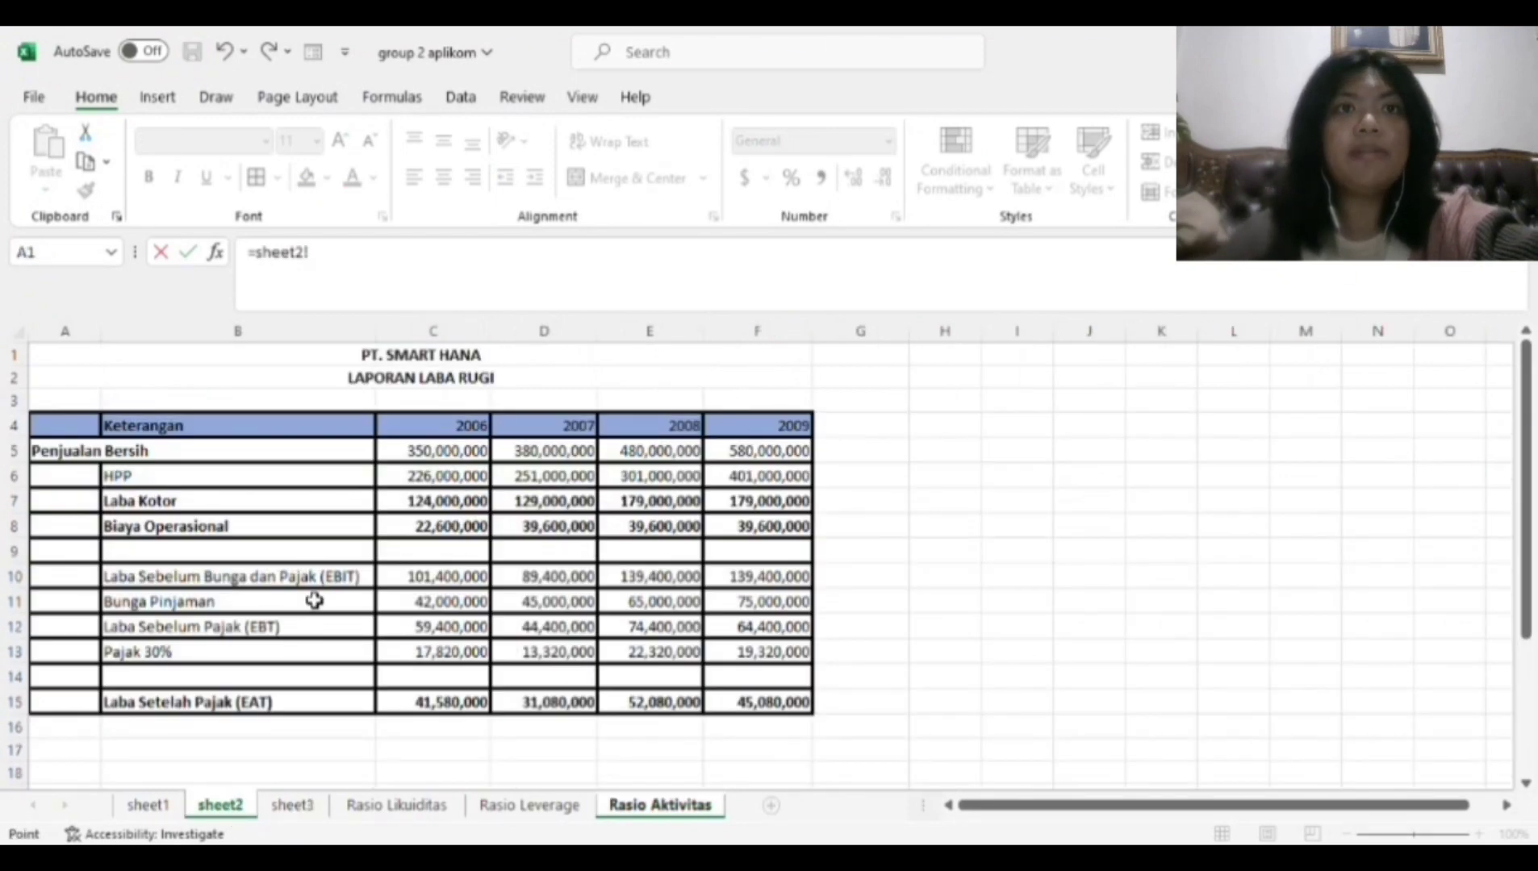
pyautogui.click(456, 476)
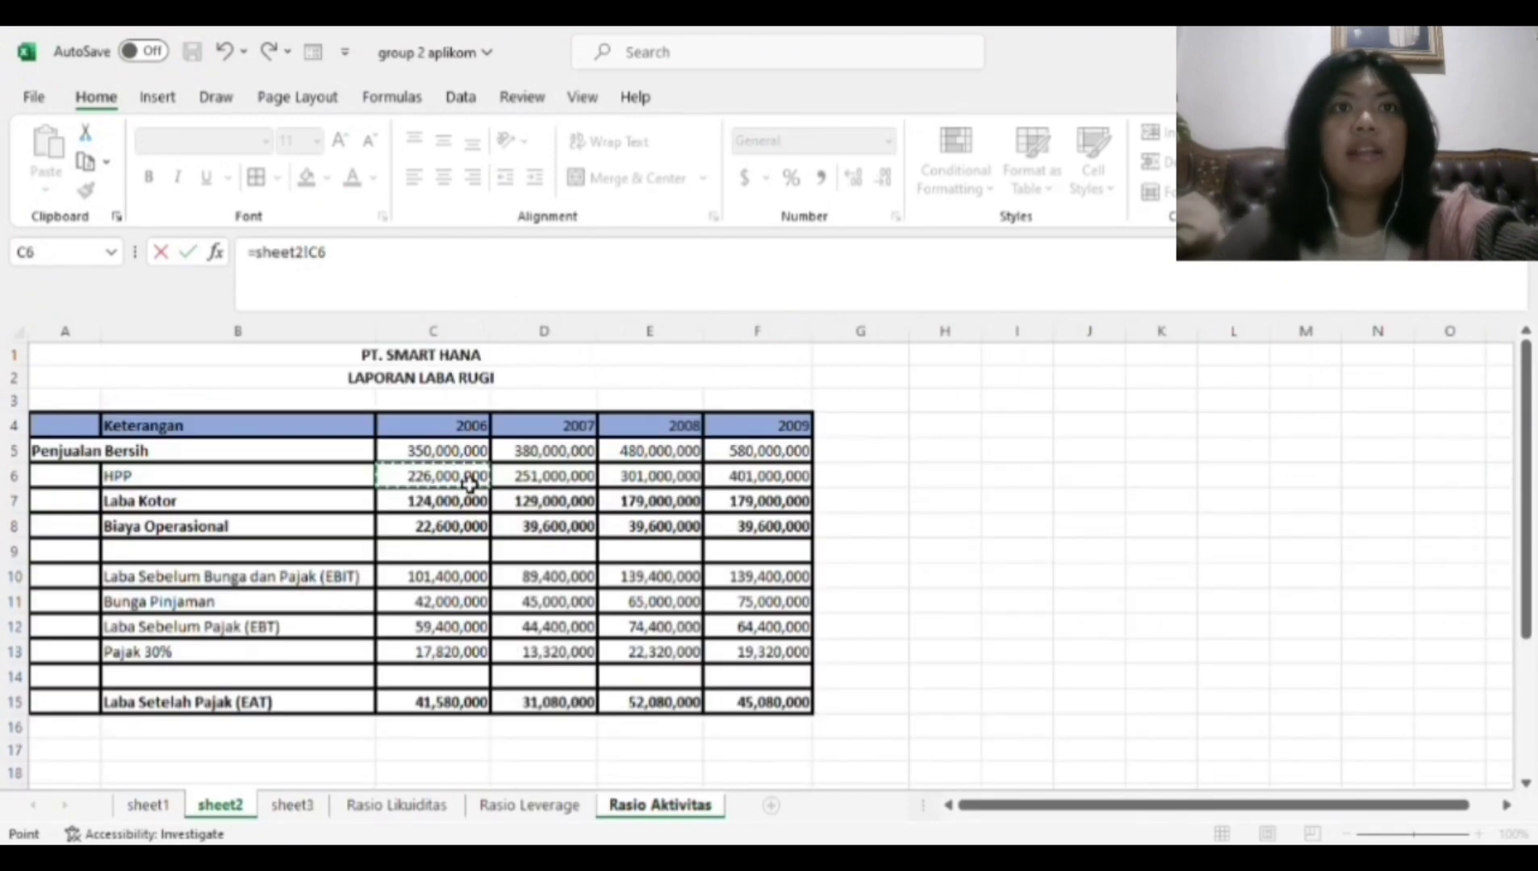
pyautogui.write('/')
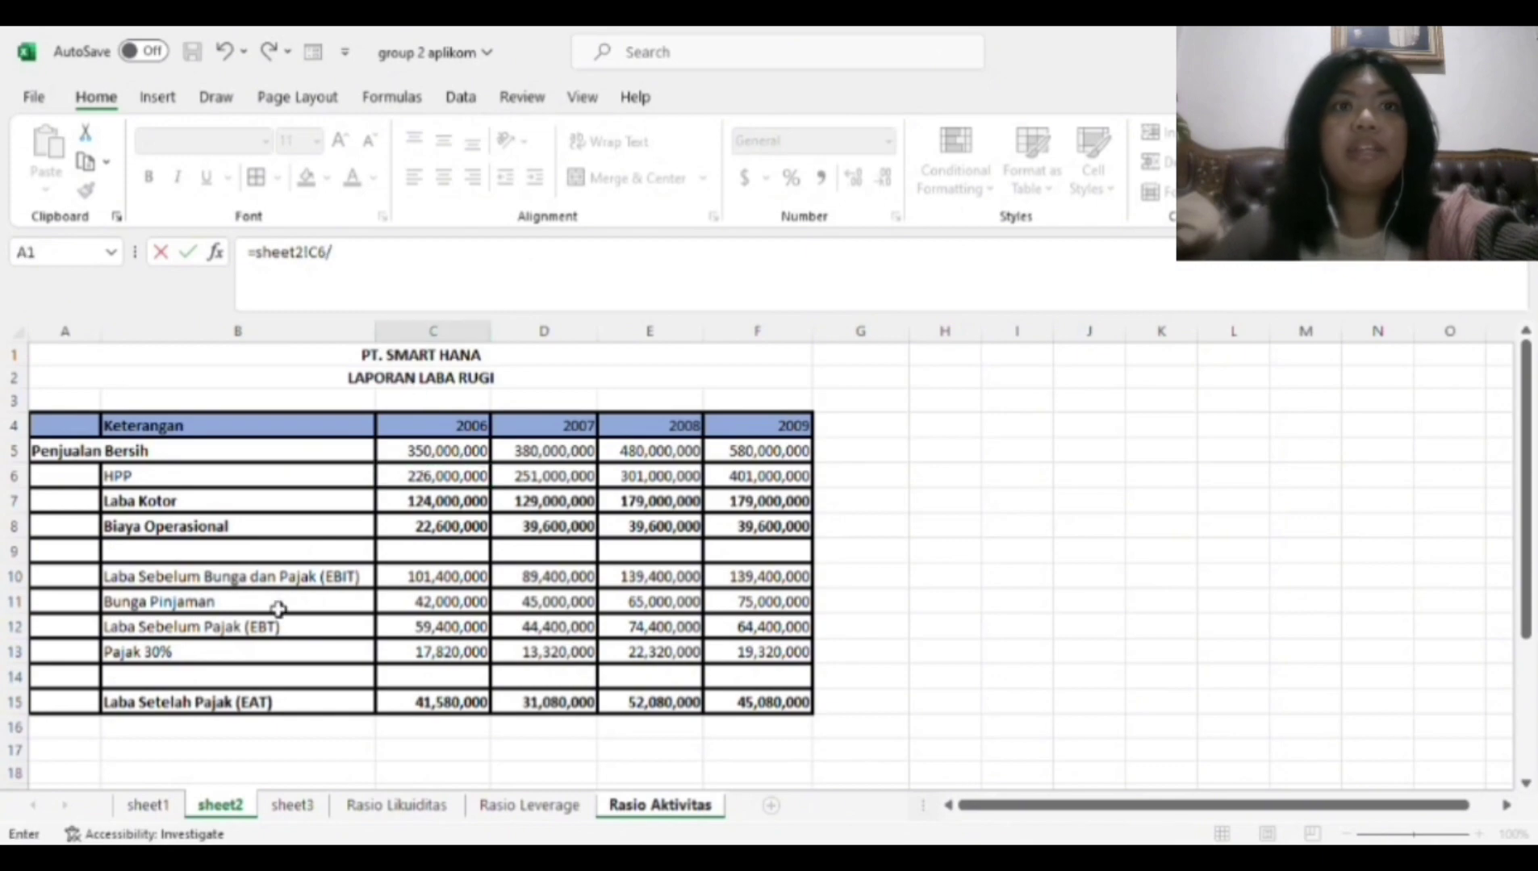
pyautogui.click(148, 804)
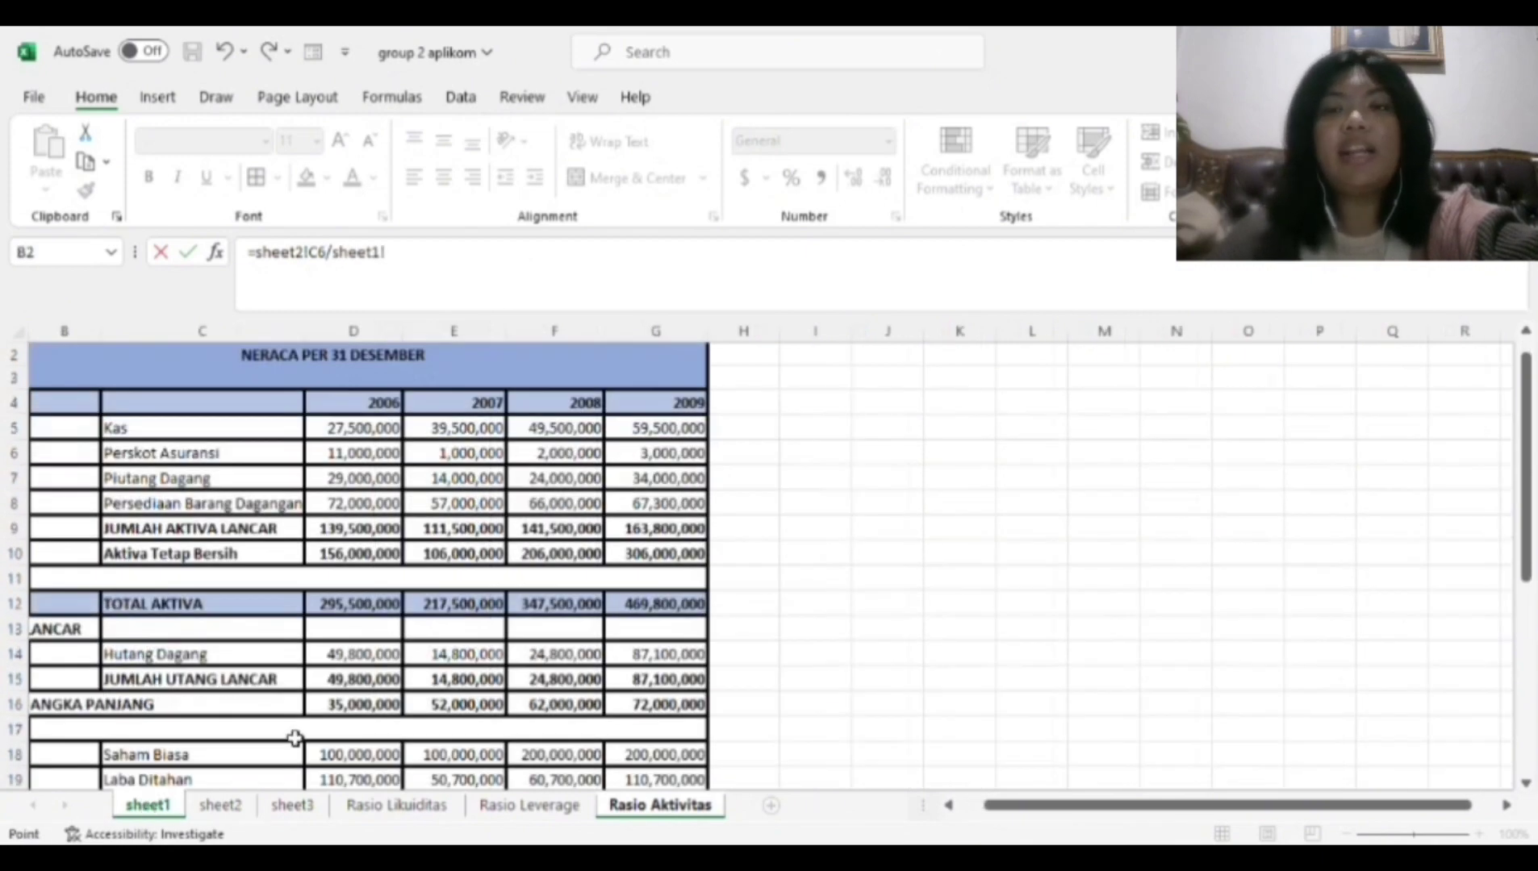
pyautogui.click(363, 557)
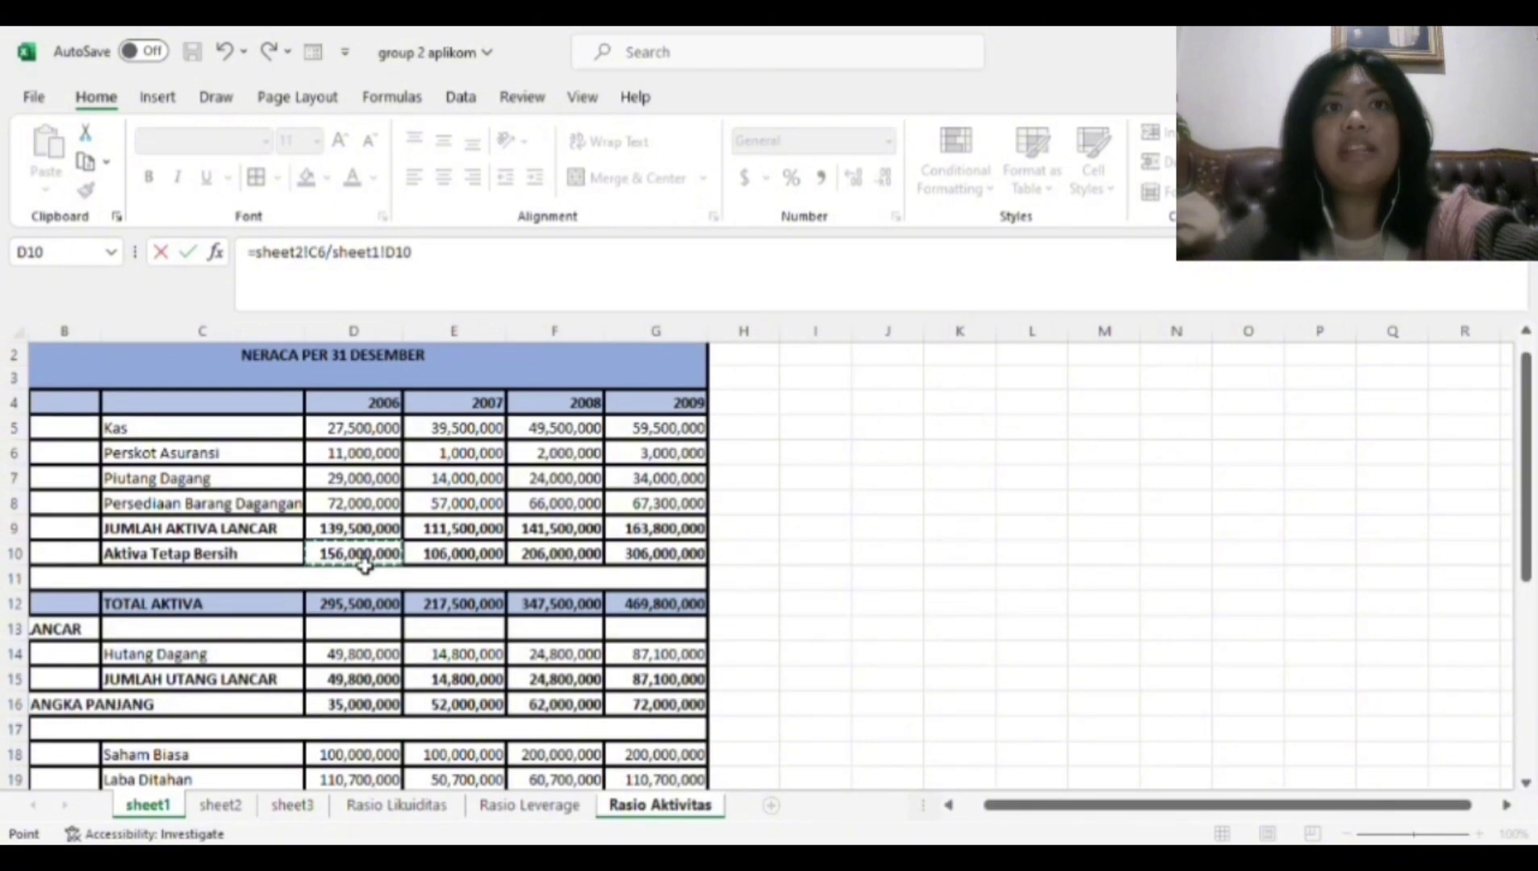
pyautogui.press('Return')
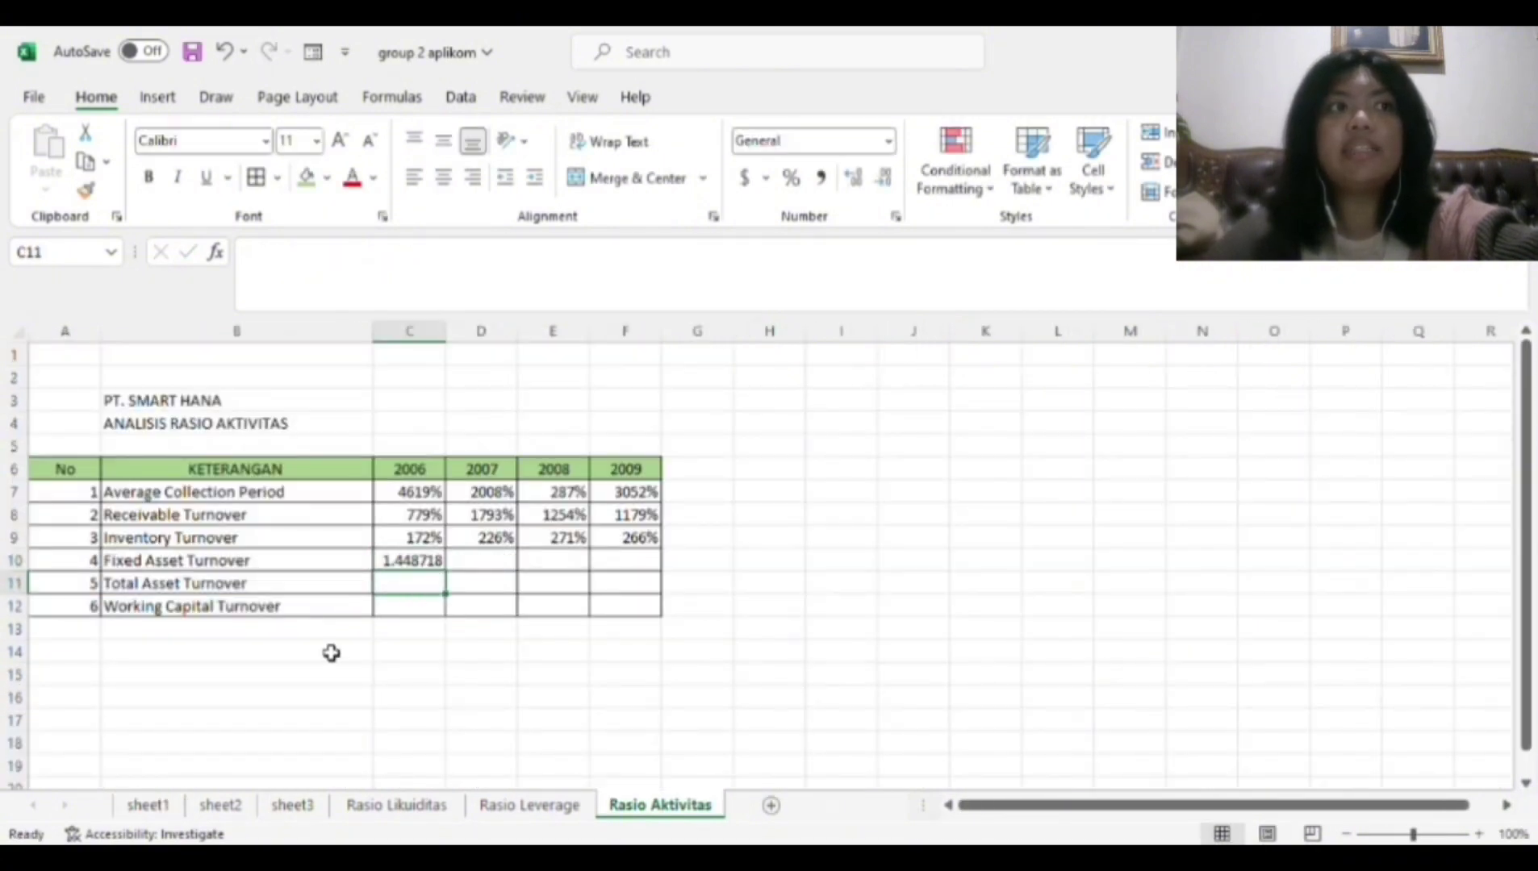
# Step: Enter the 2006 total asset turnover in C11 as =sheet2!C6/sheet1!D12
pyautogui.write('=')
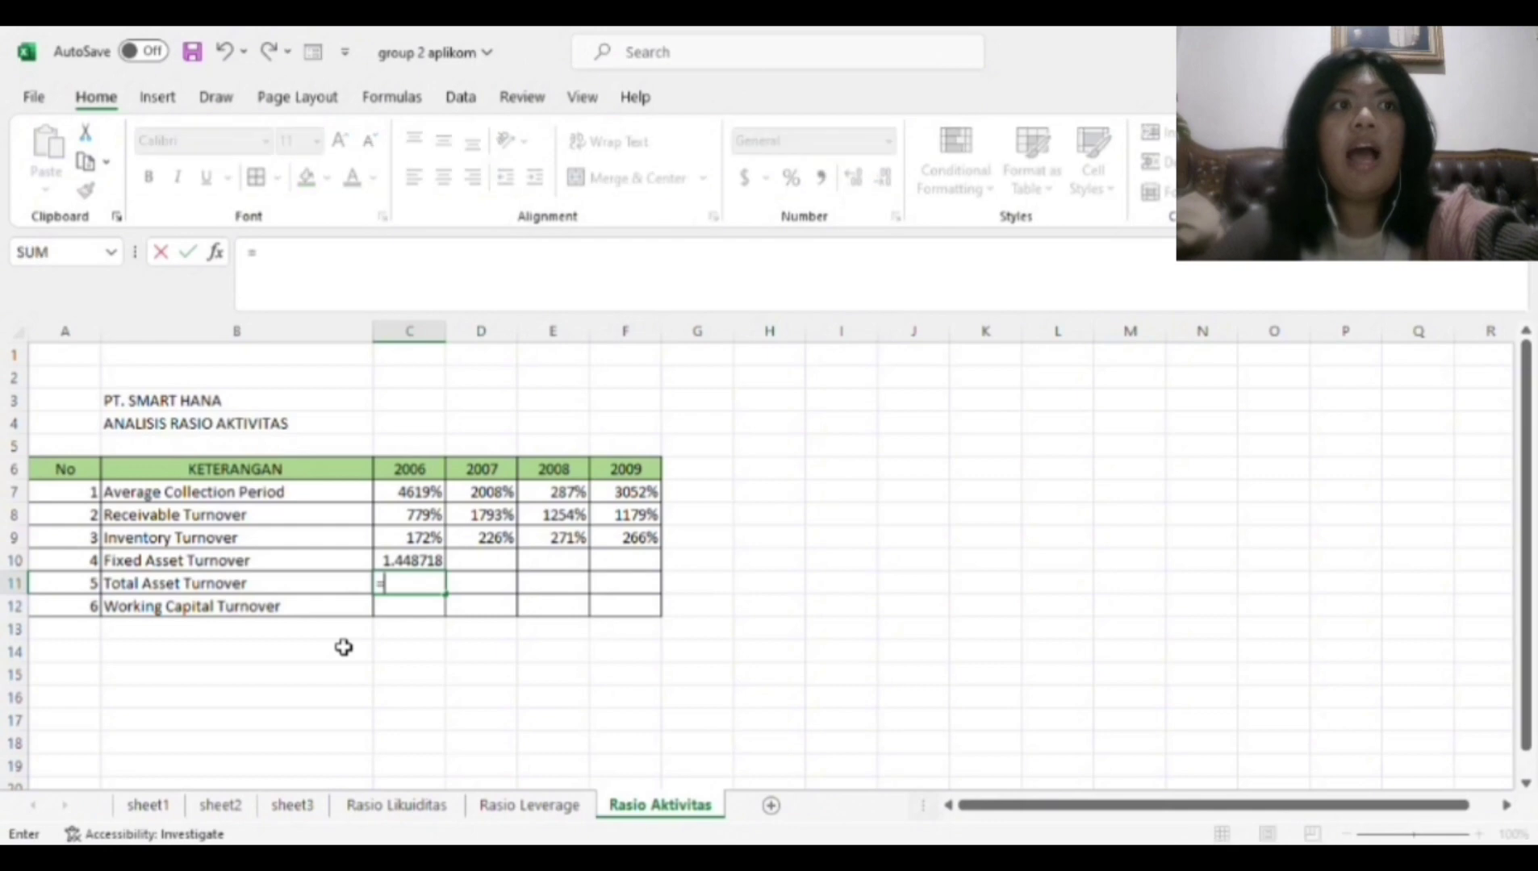
pyautogui.click(234, 816)
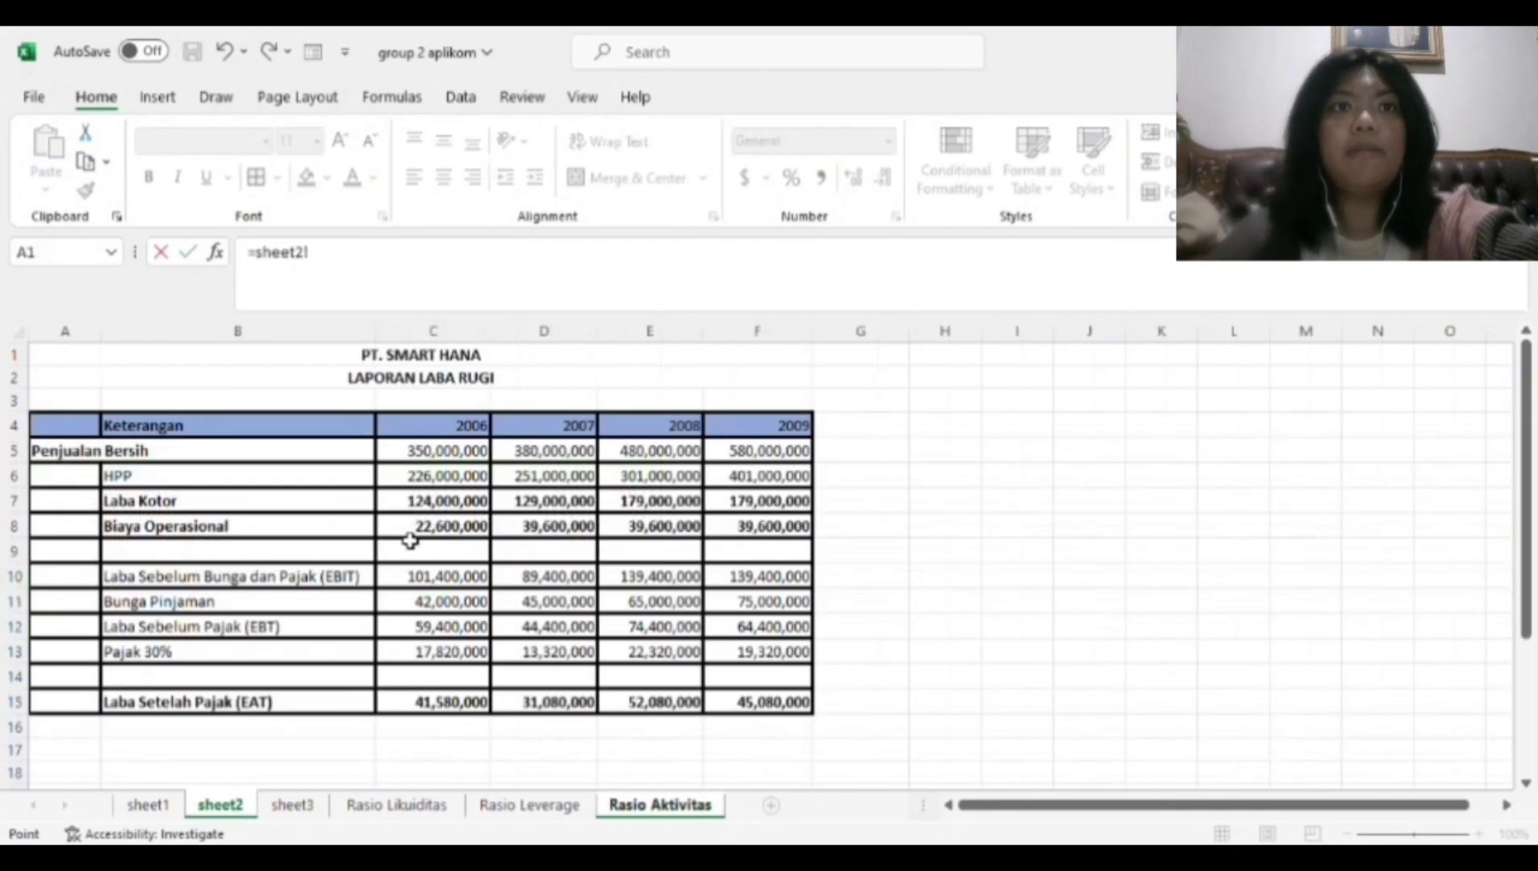
pyautogui.click(451, 480)
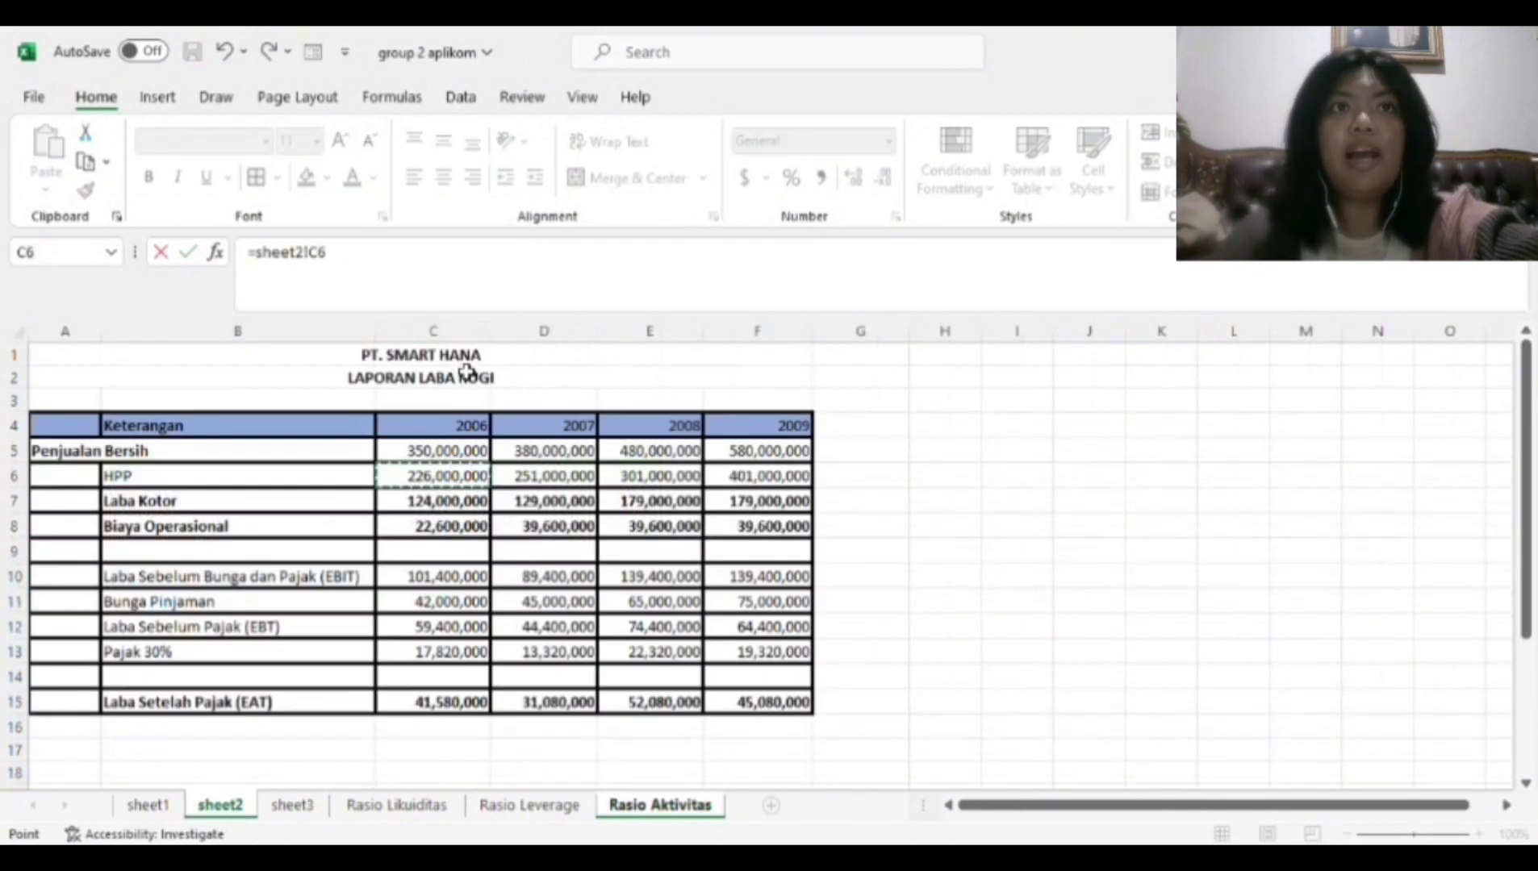
pyautogui.write('/')
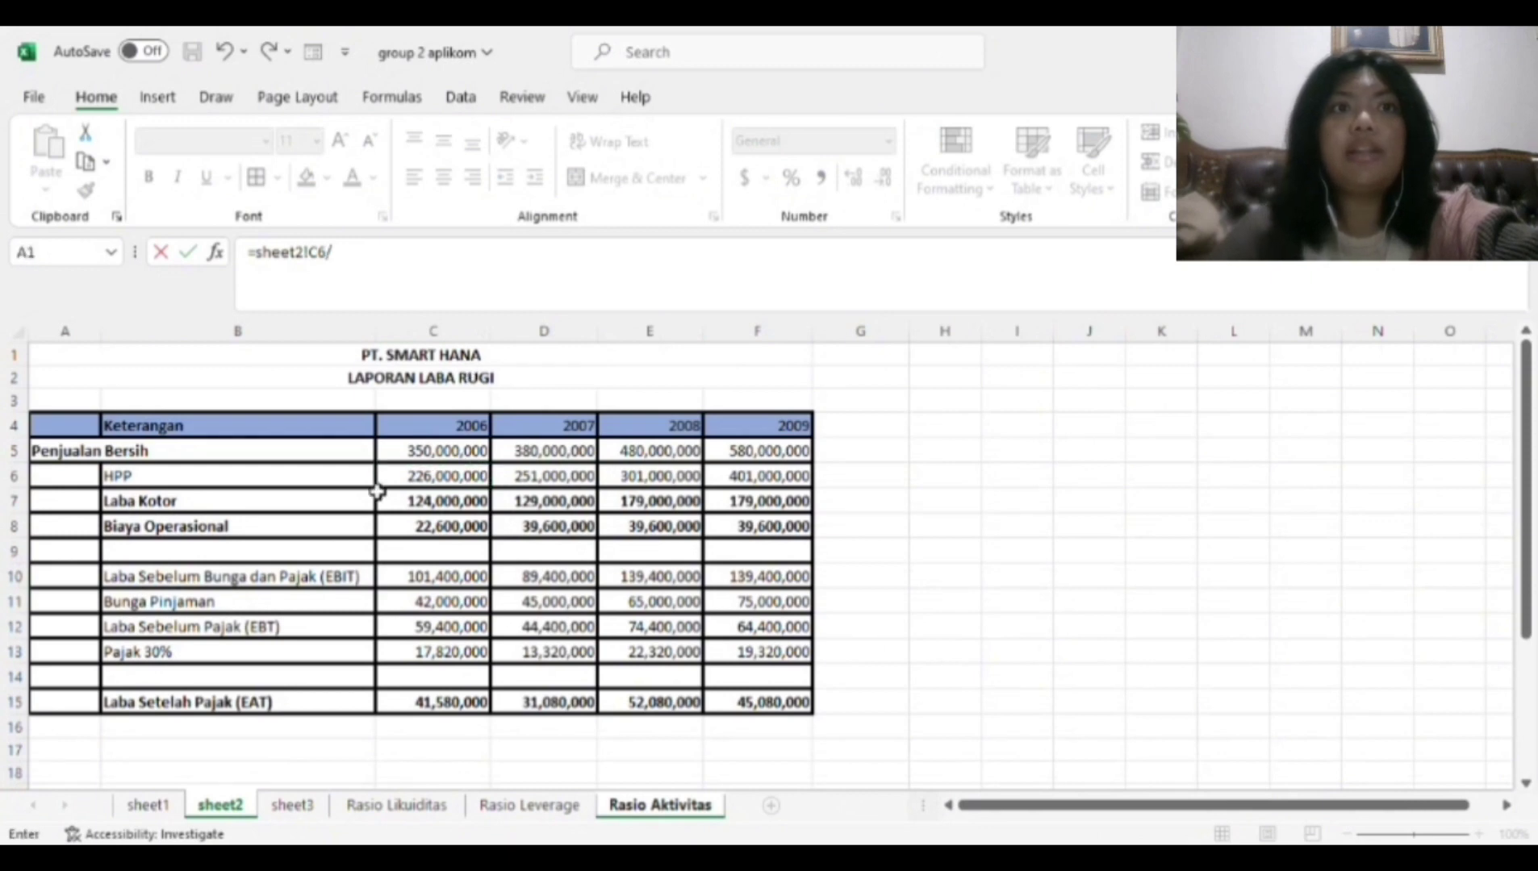
pyautogui.click(153, 806)
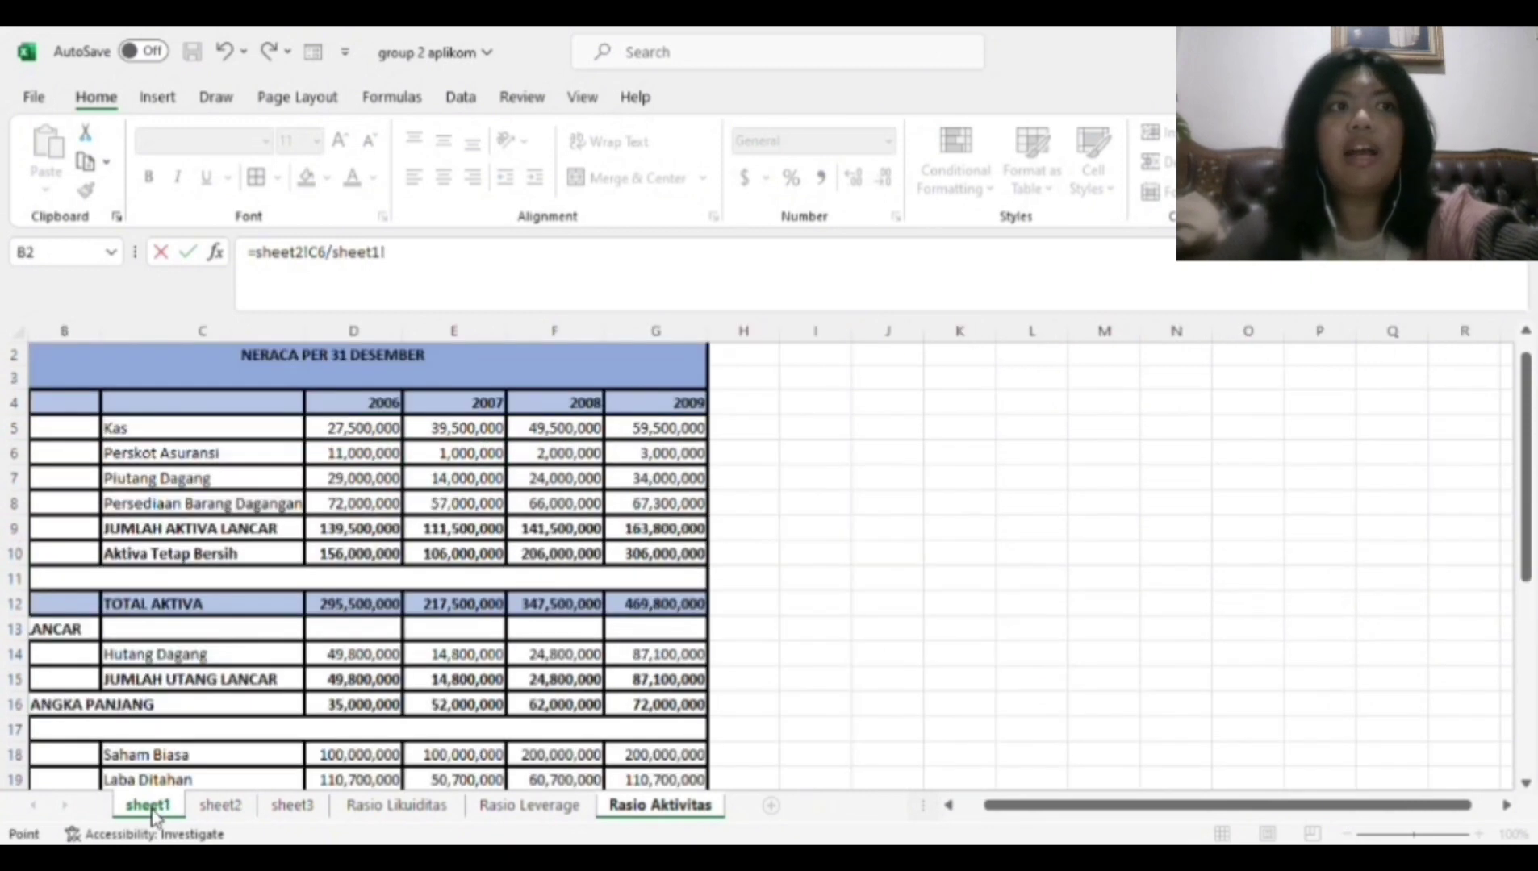
pyautogui.click(378, 614)
pyautogui.press('Return')
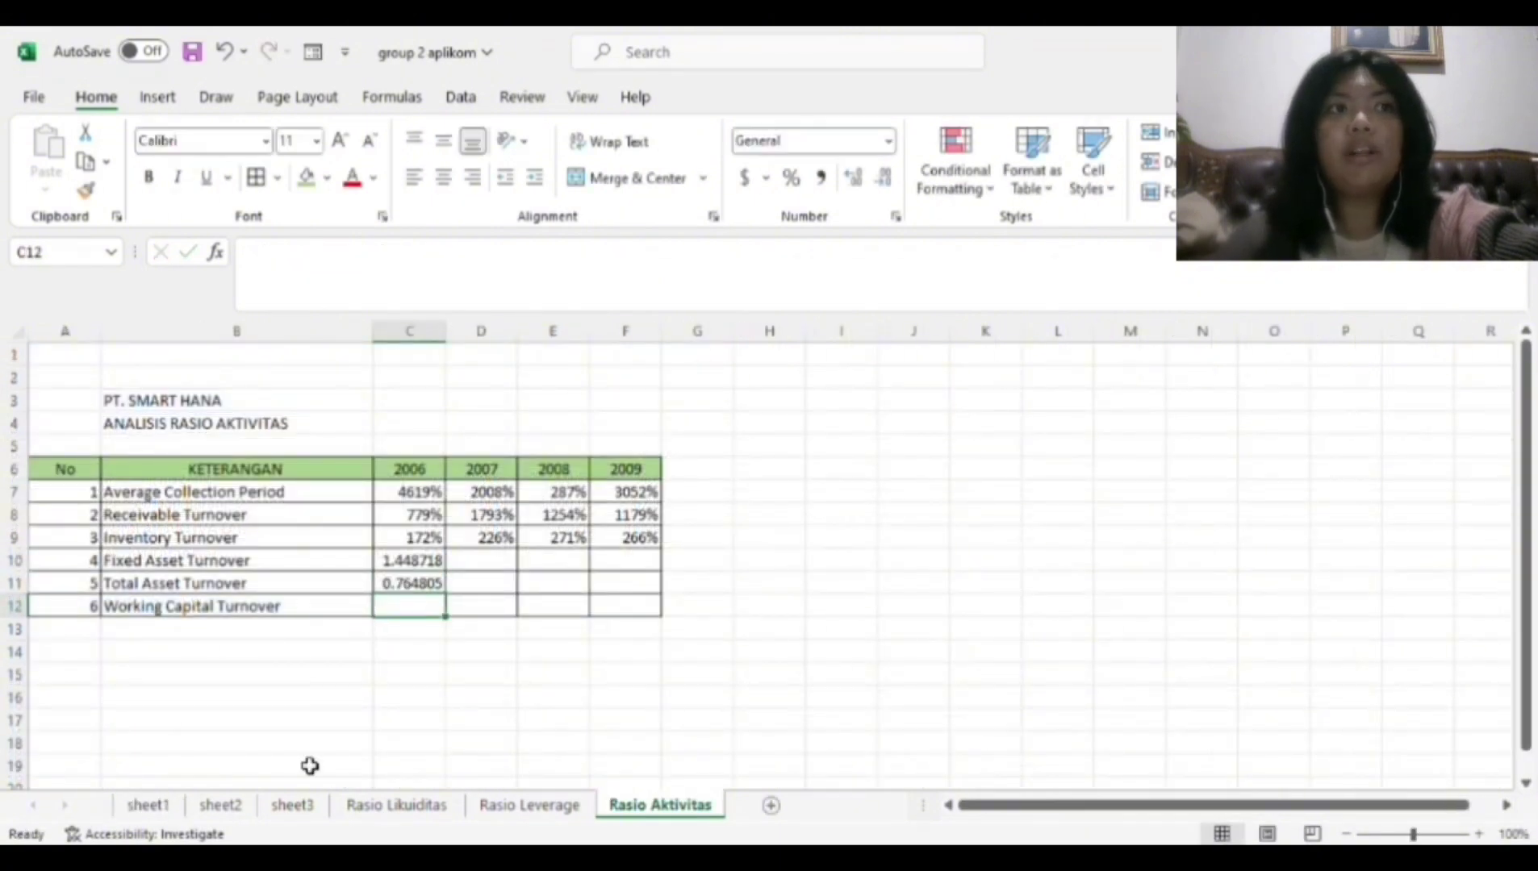
# Step: Enter the 2006 working capital turnover in C12 as =sheet2!C6/(sheet1!D9-sheet1!D15)
pyautogui.write('=')
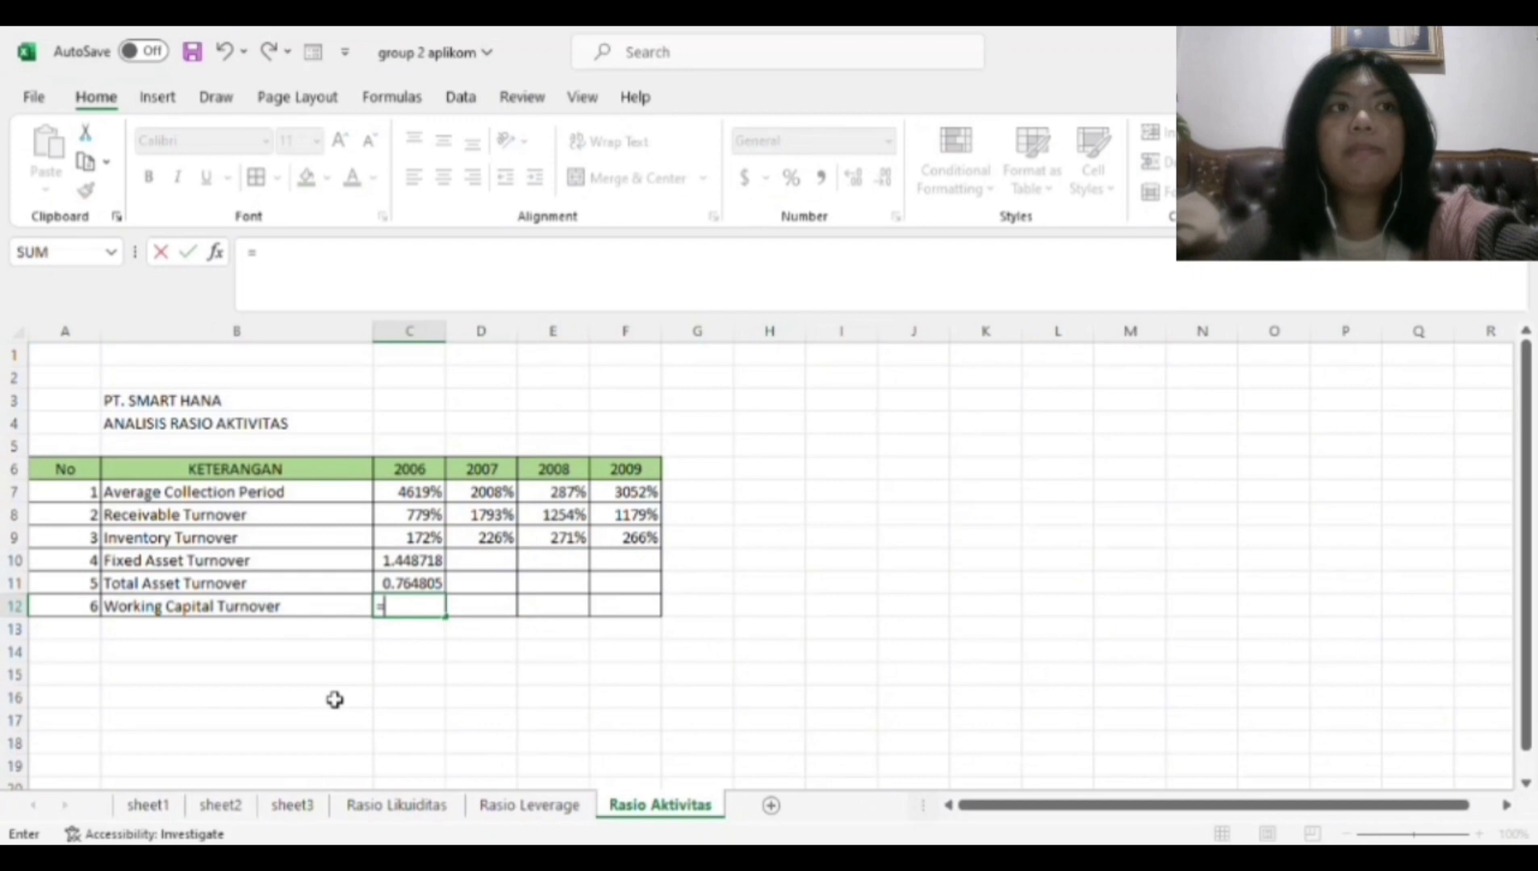
pyautogui.click(219, 805)
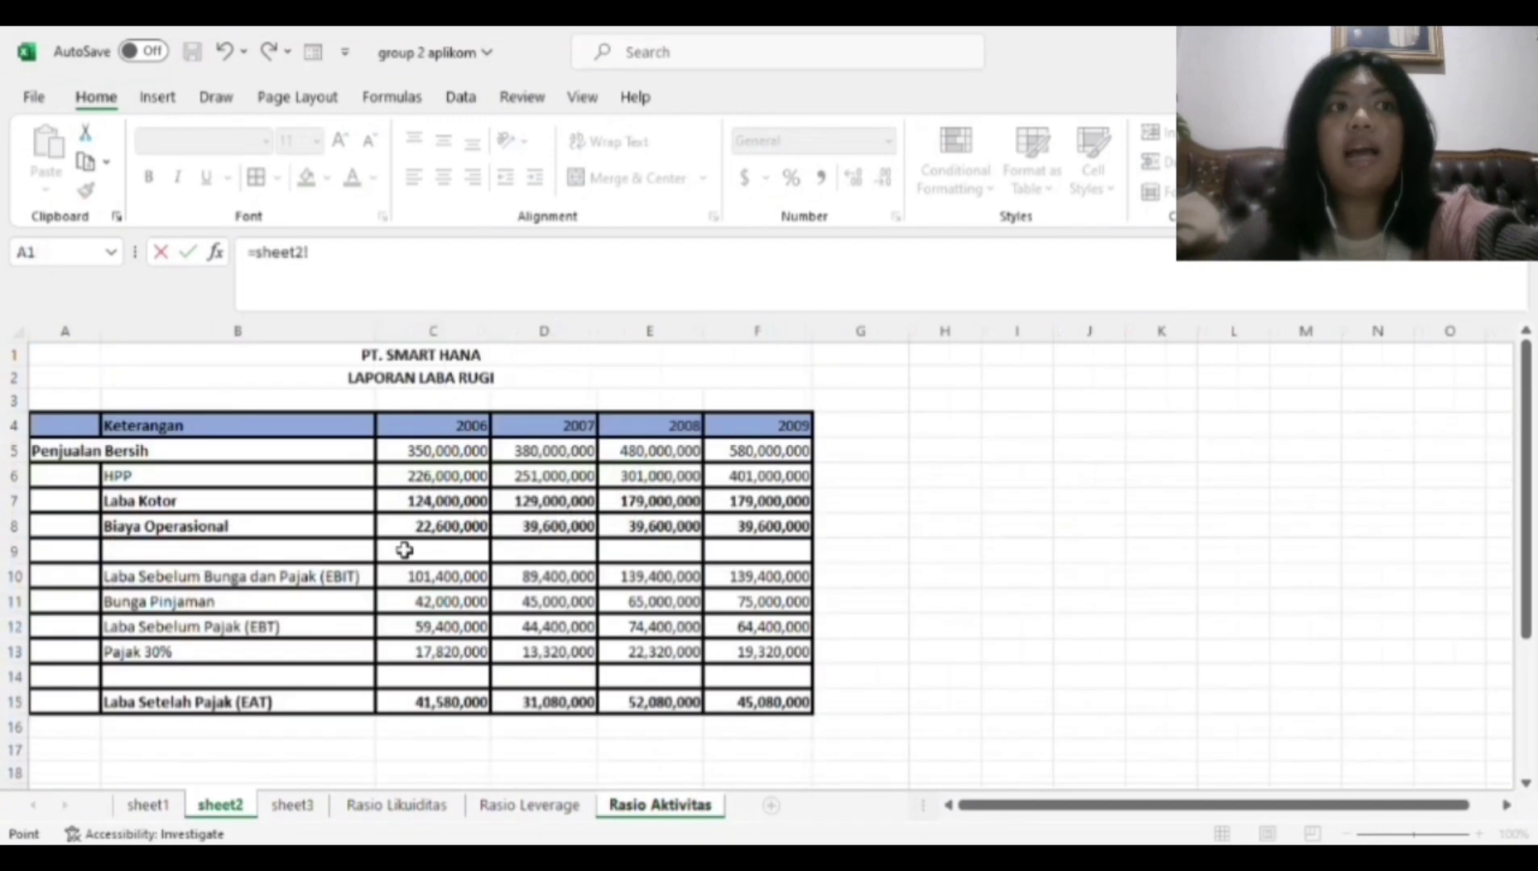
pyautogui.click(454, 481)
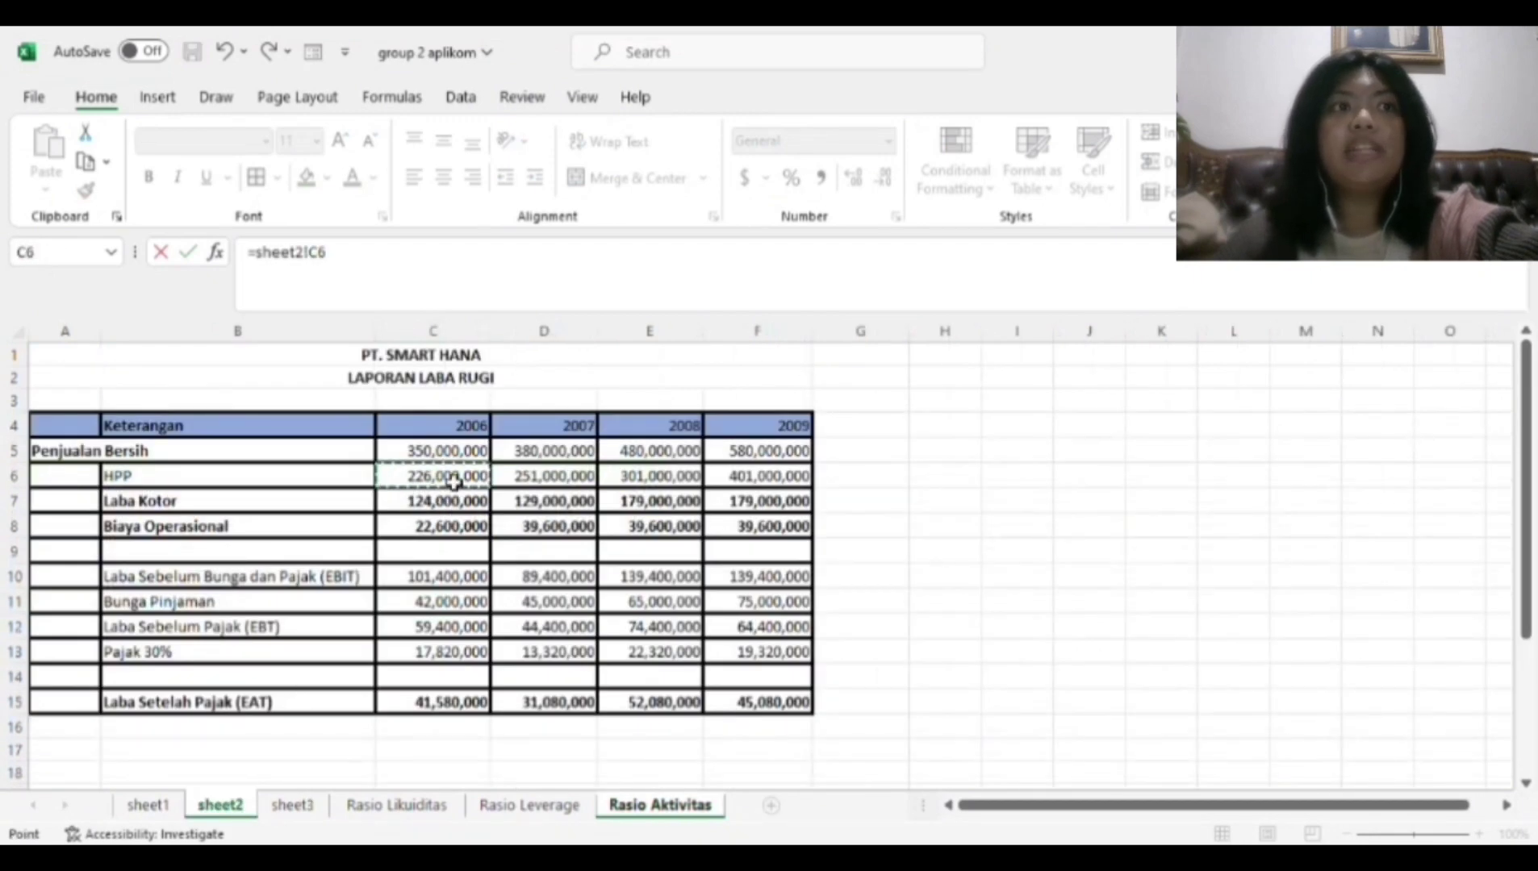
pyautogui.write('/(')
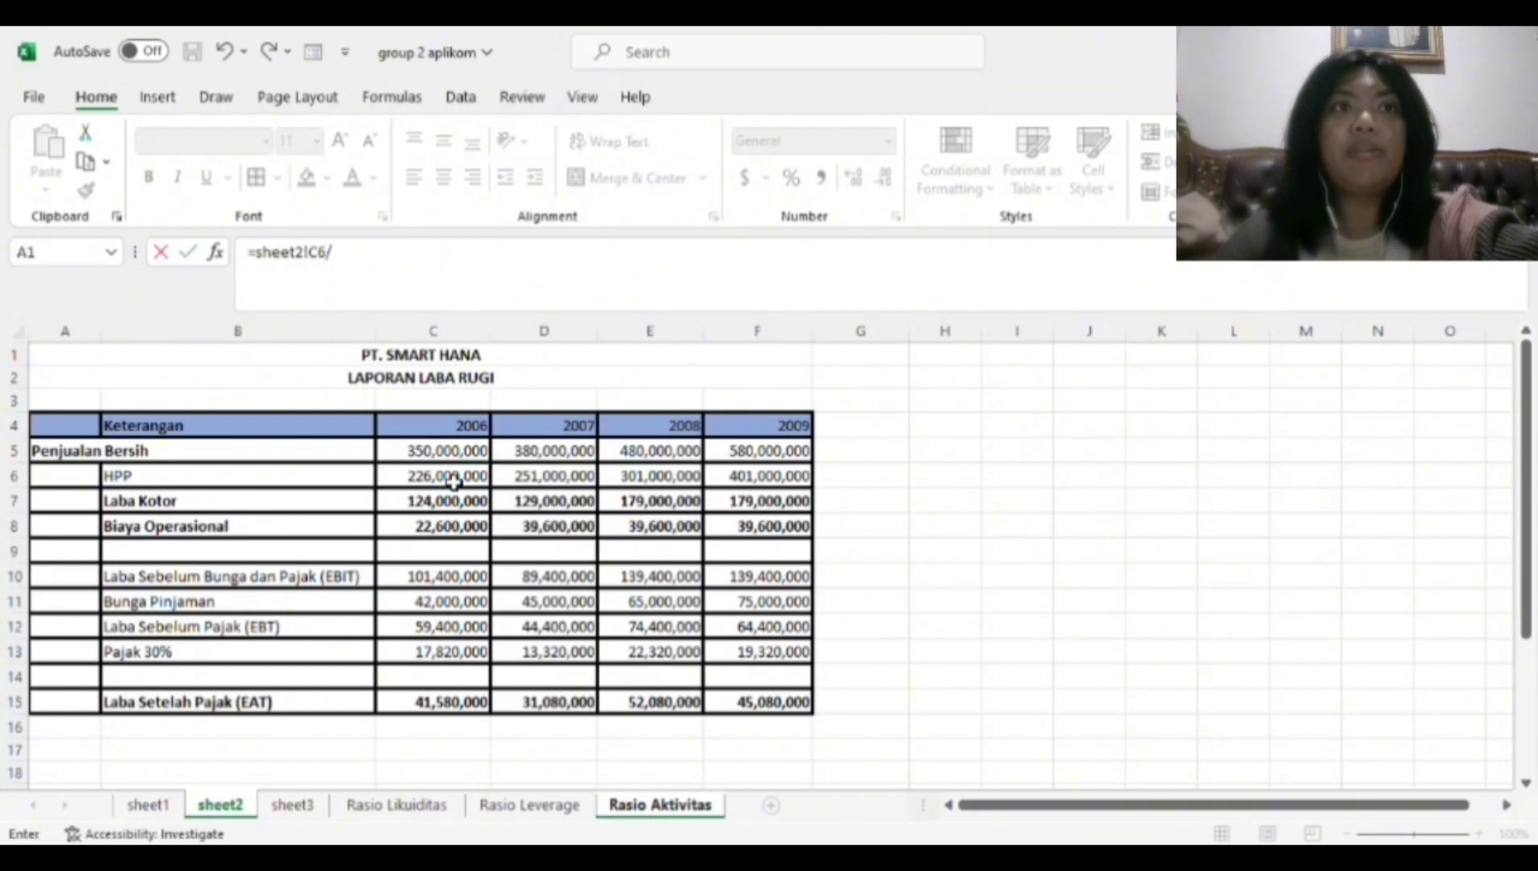
pyautogui.click(149, 806)
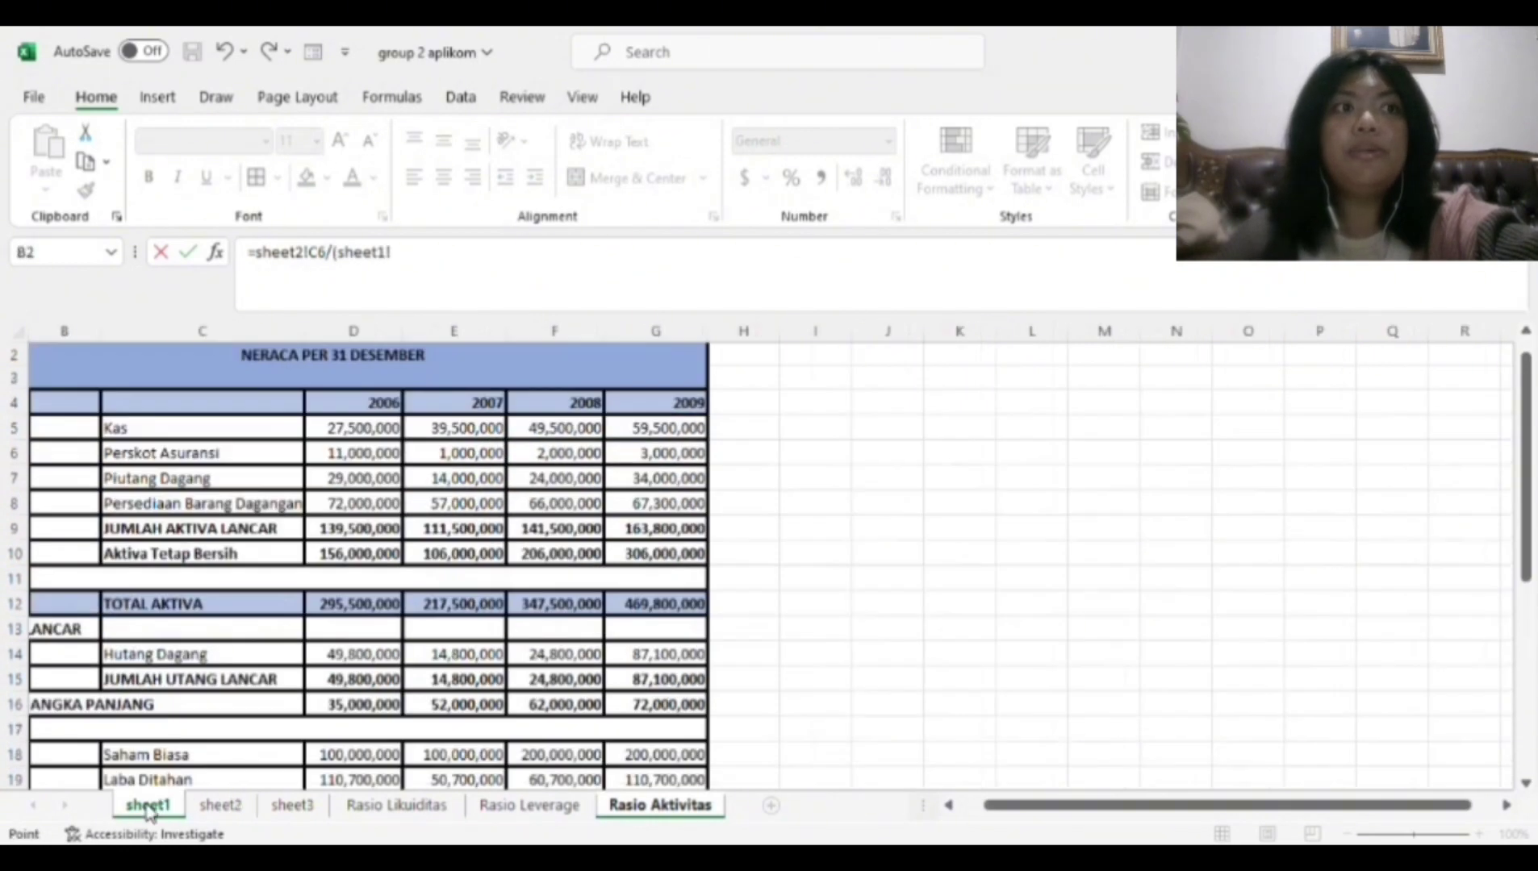
pyautogui.click(355, 538)
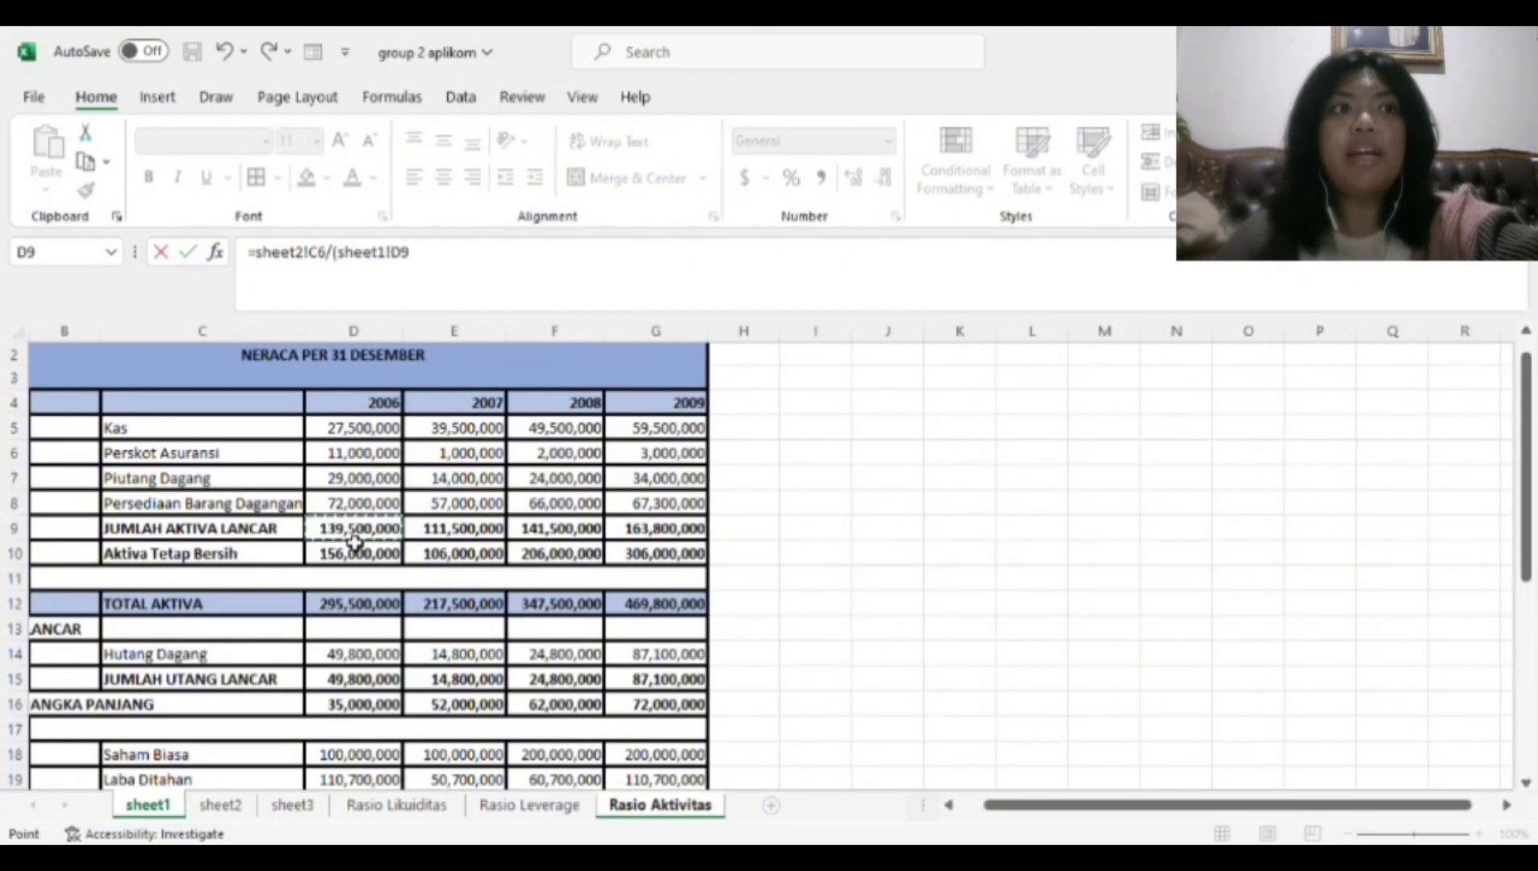
pyautogui.write('-')
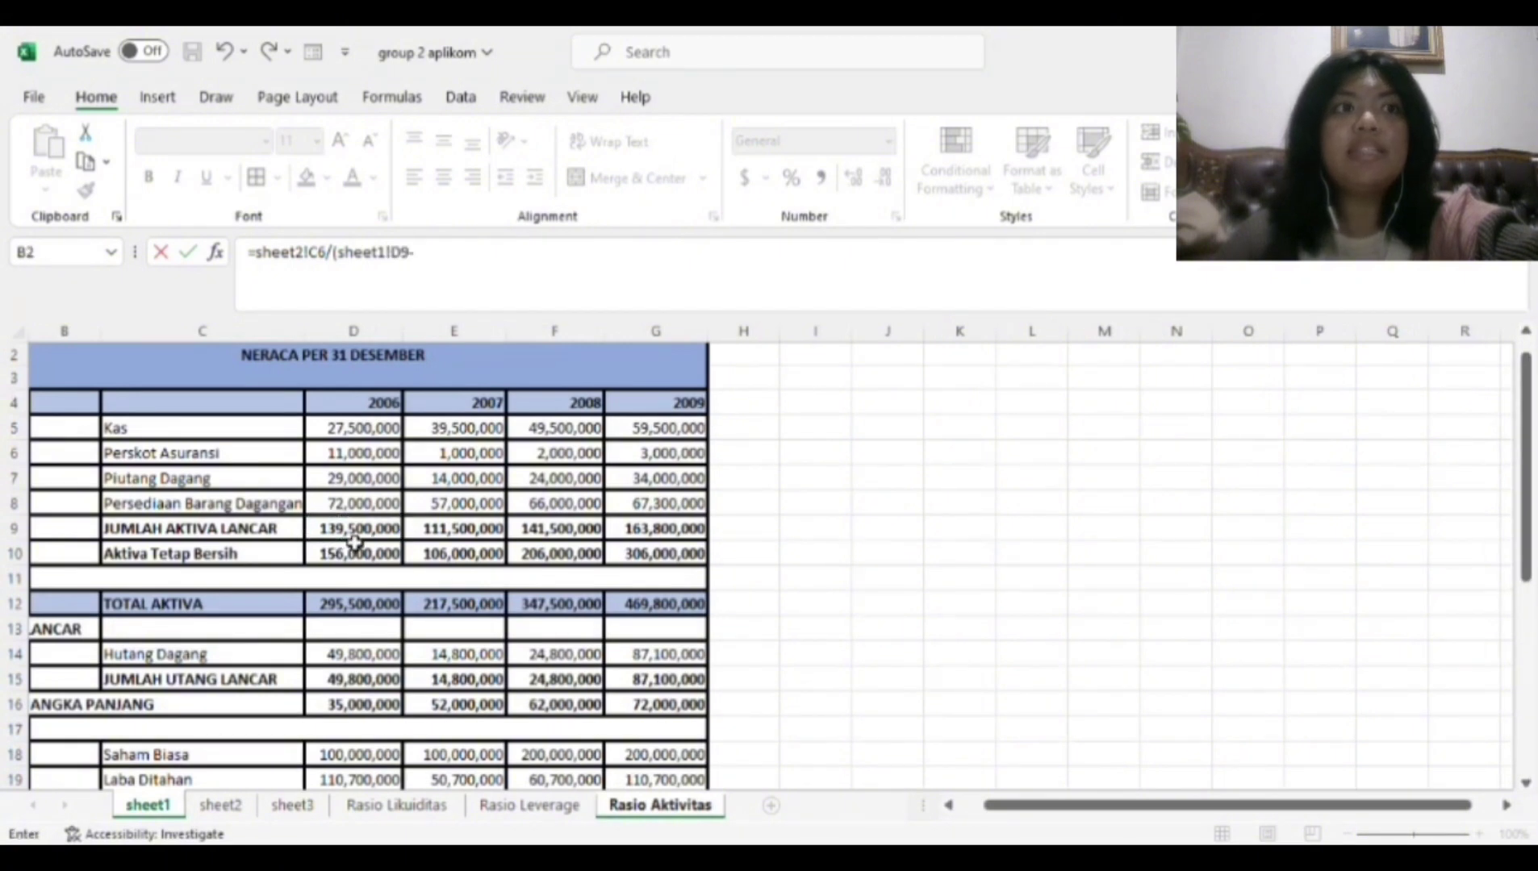
pyautogui.click(373, 683)
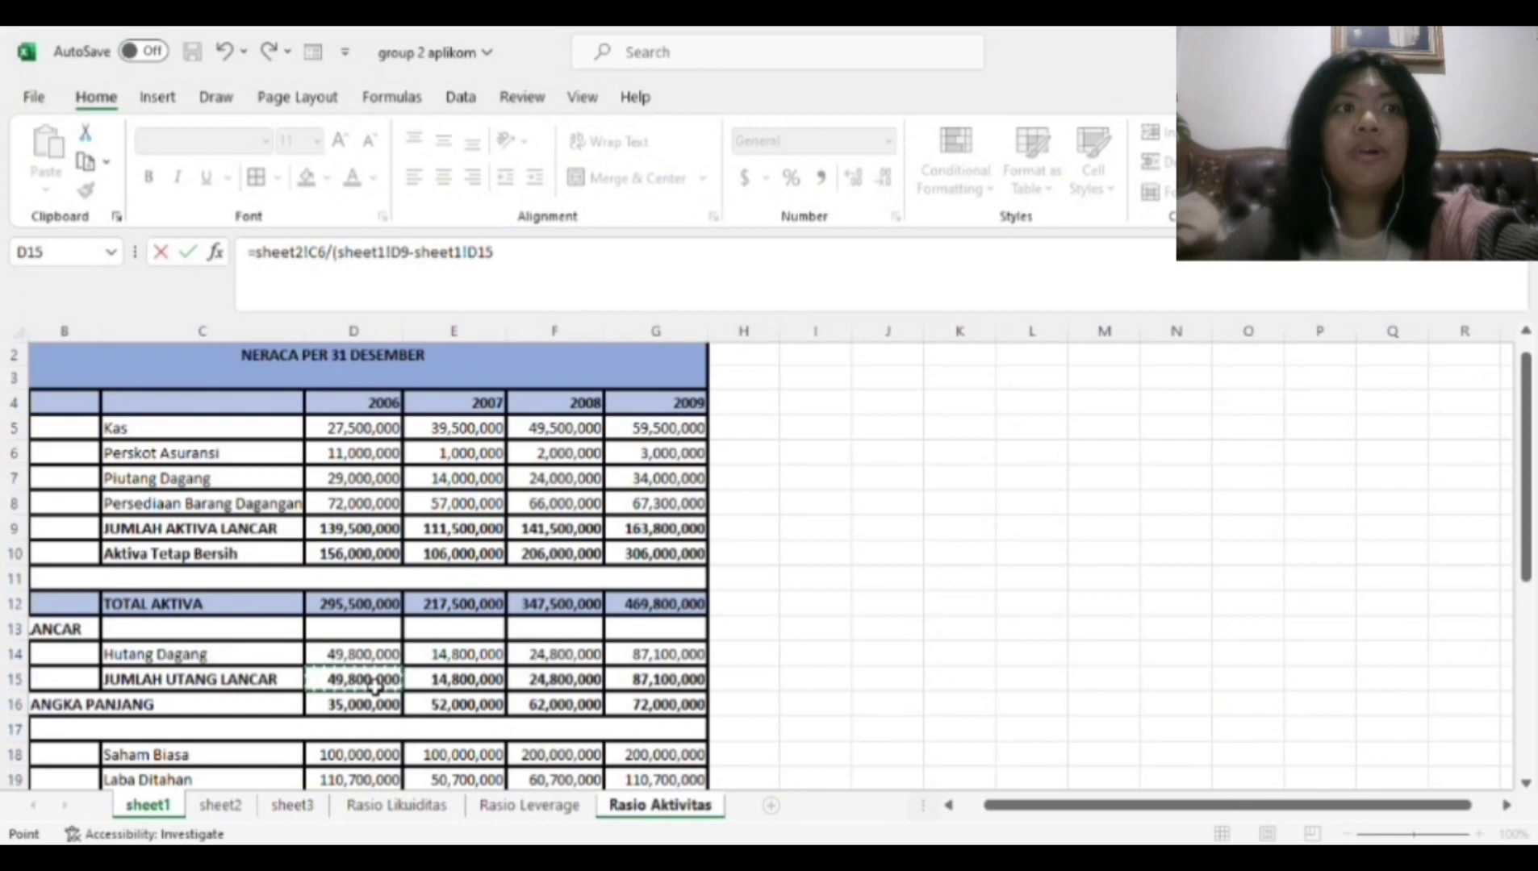
pyautogui.write(')')
pyautogui.press('Return')
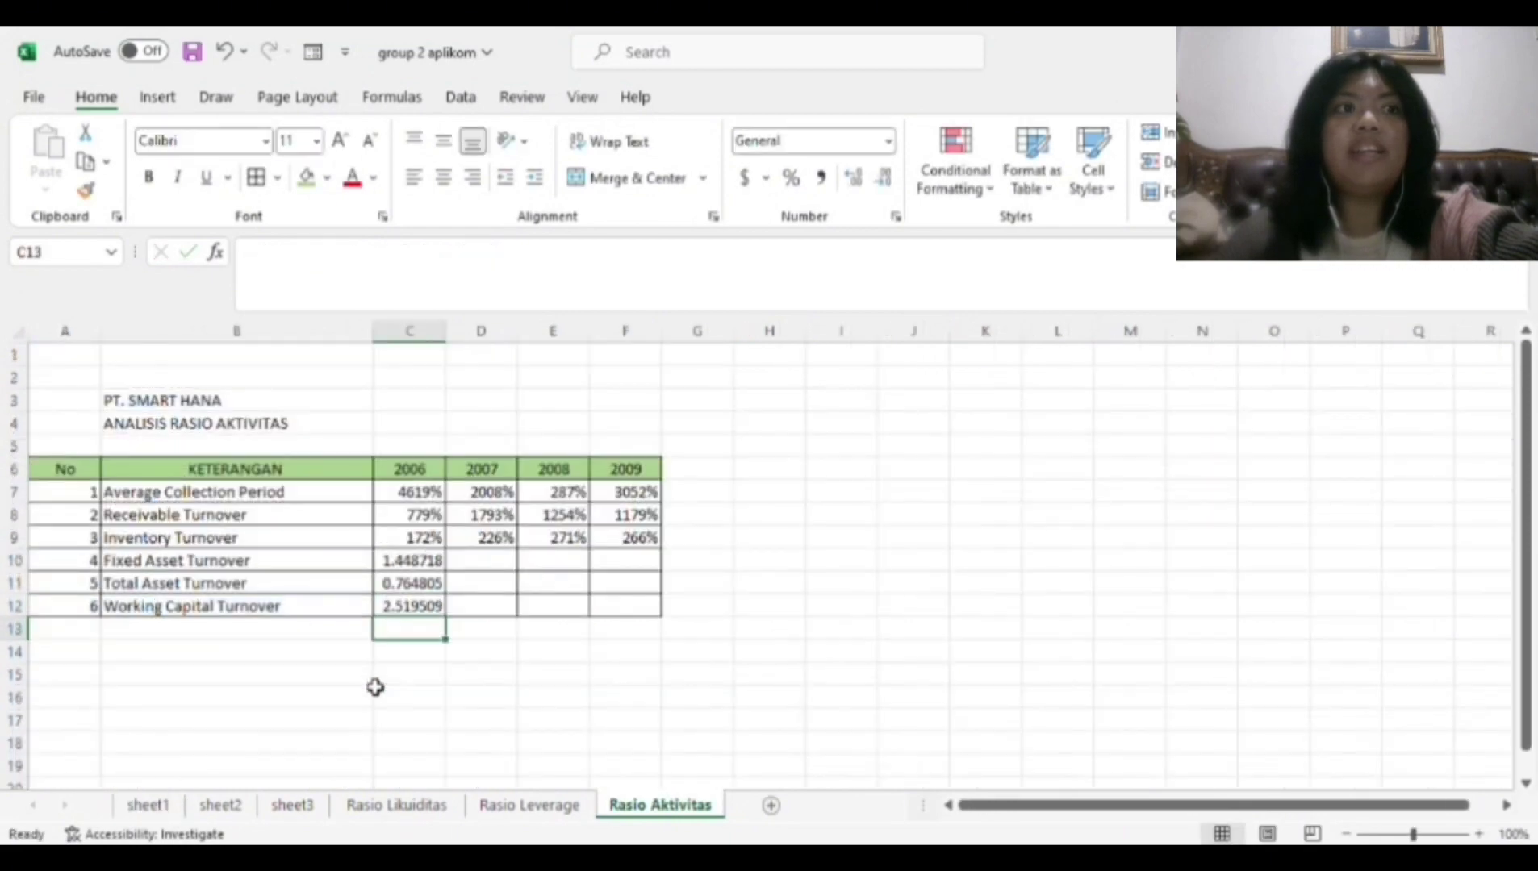
# Step: Fill the 2006 turnover formulas in C10:C12 across to the 2009 column and format C10:F12 as percentages
pyautogui.click(402, 569)
pyautogui.moveTo(403, 569); pyautogui.dragTo(441, 611)
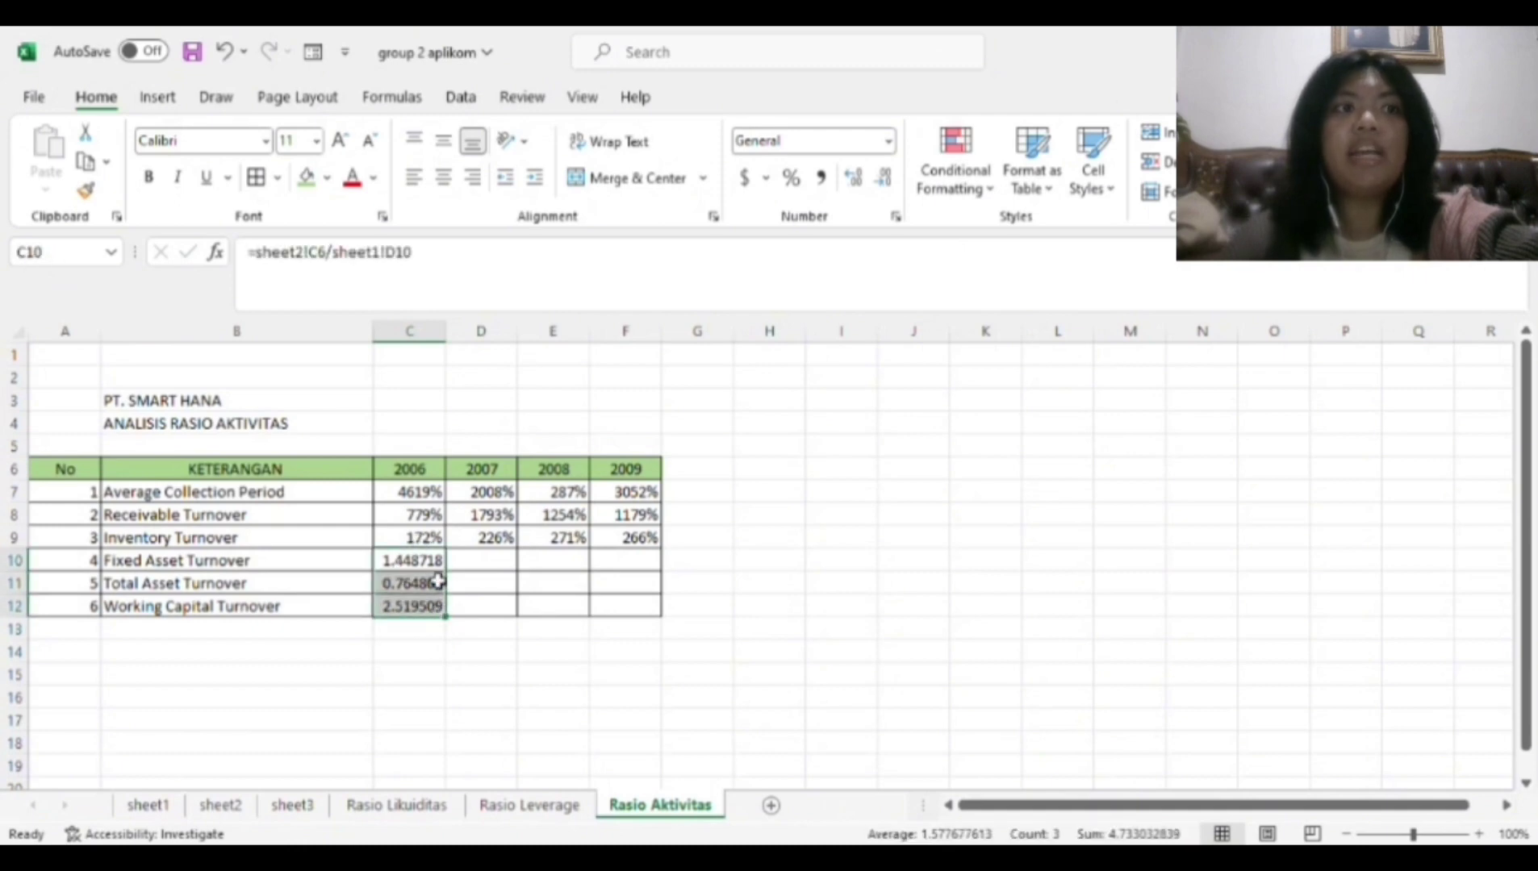
pyautogui.hotkey('ctrl', 'c')
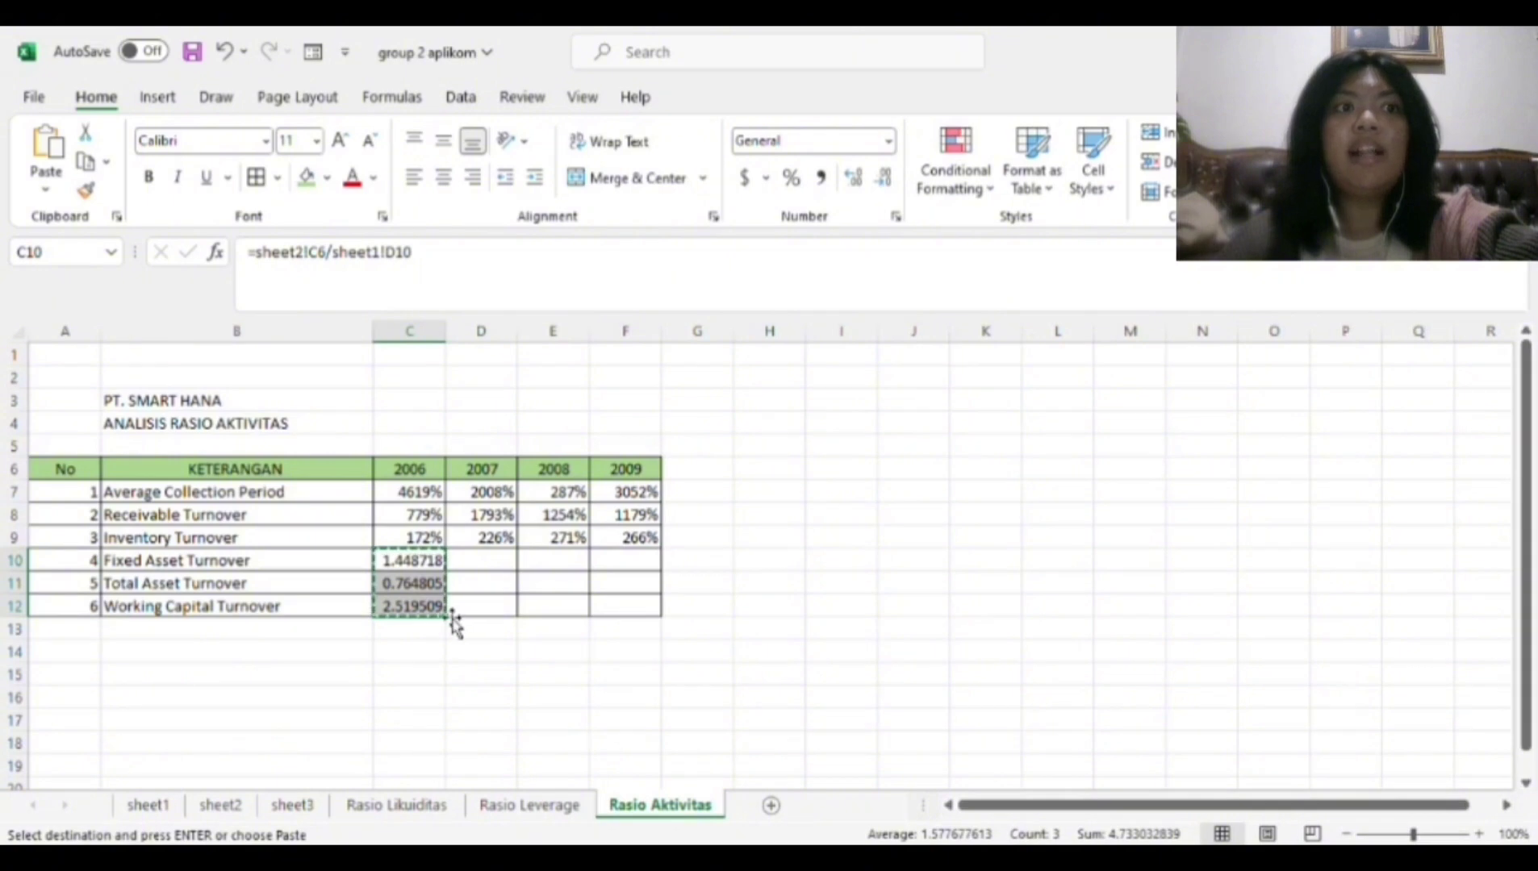
pyautogui.moveTo(454, 624); pyautogui.dragTo(663, 619)
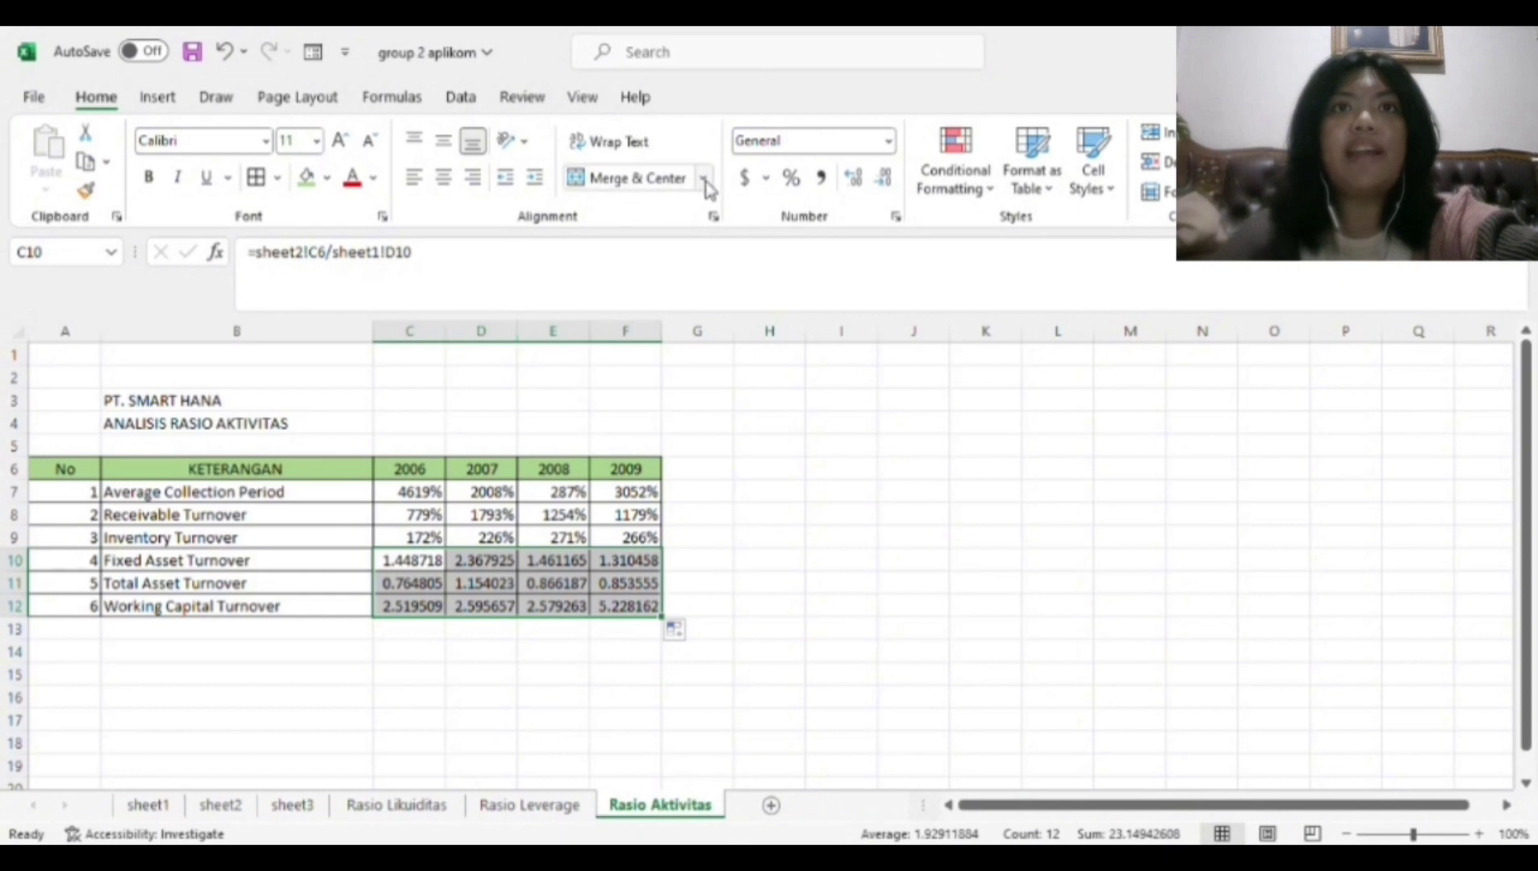
pyautogui.click(791, 179)
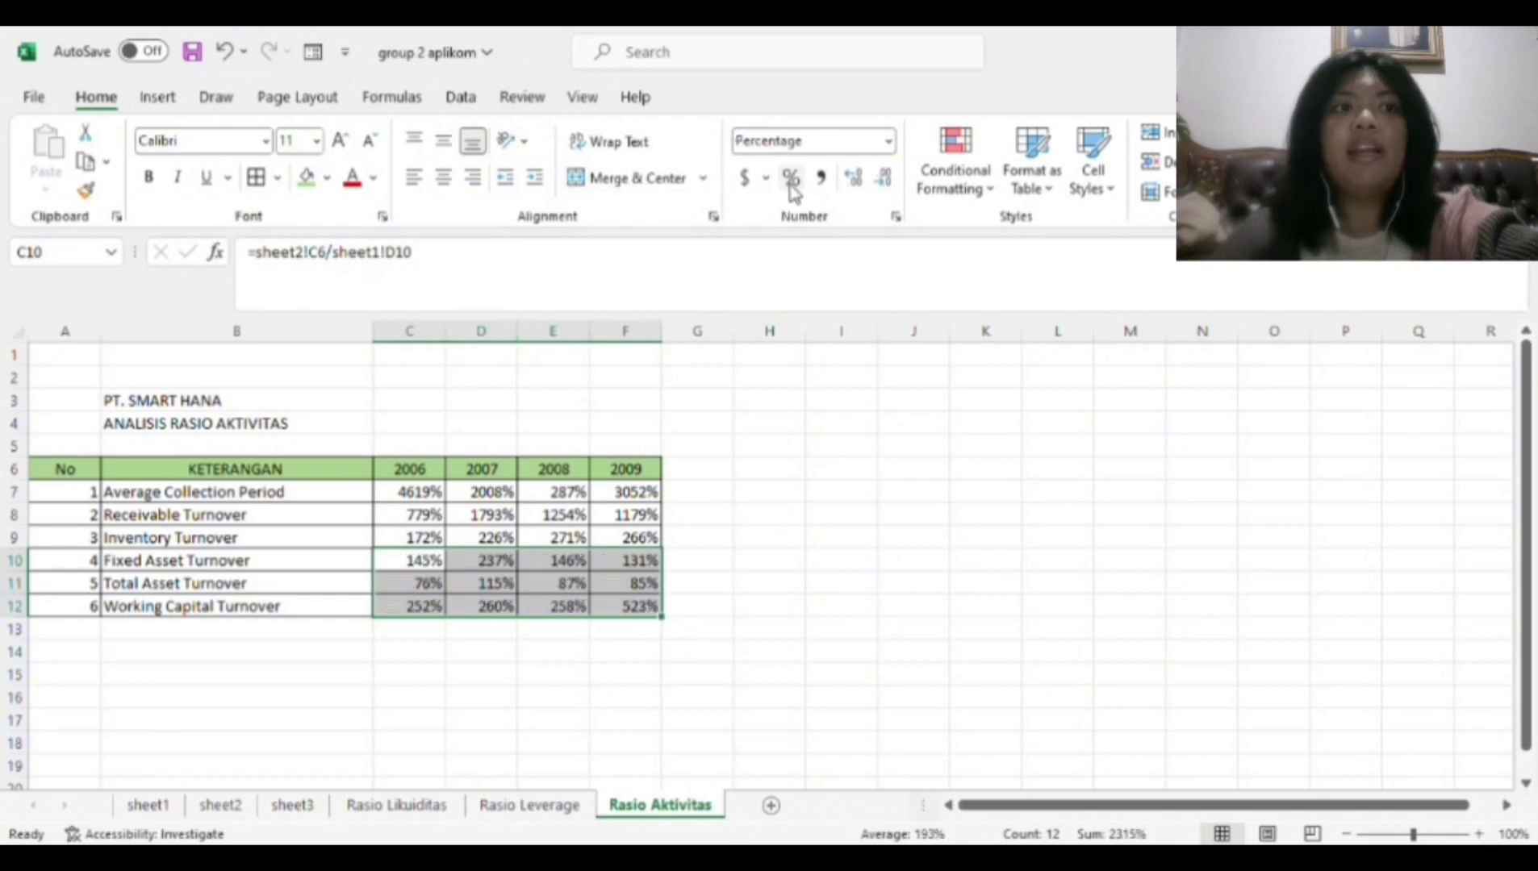
pyautogui.click(769, 621)
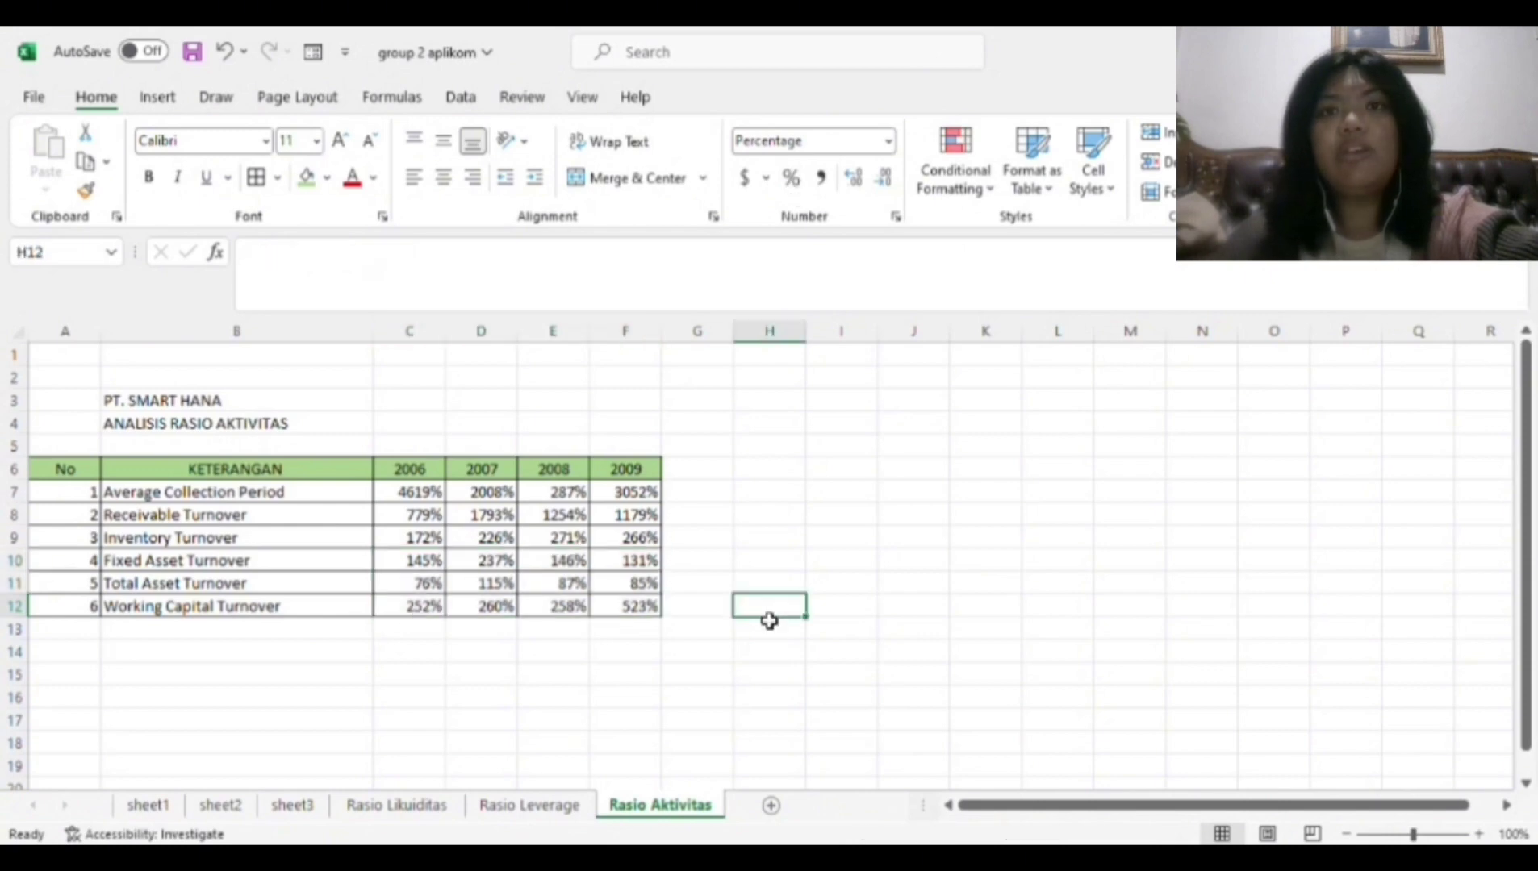
pyautogui.click(457, 721)
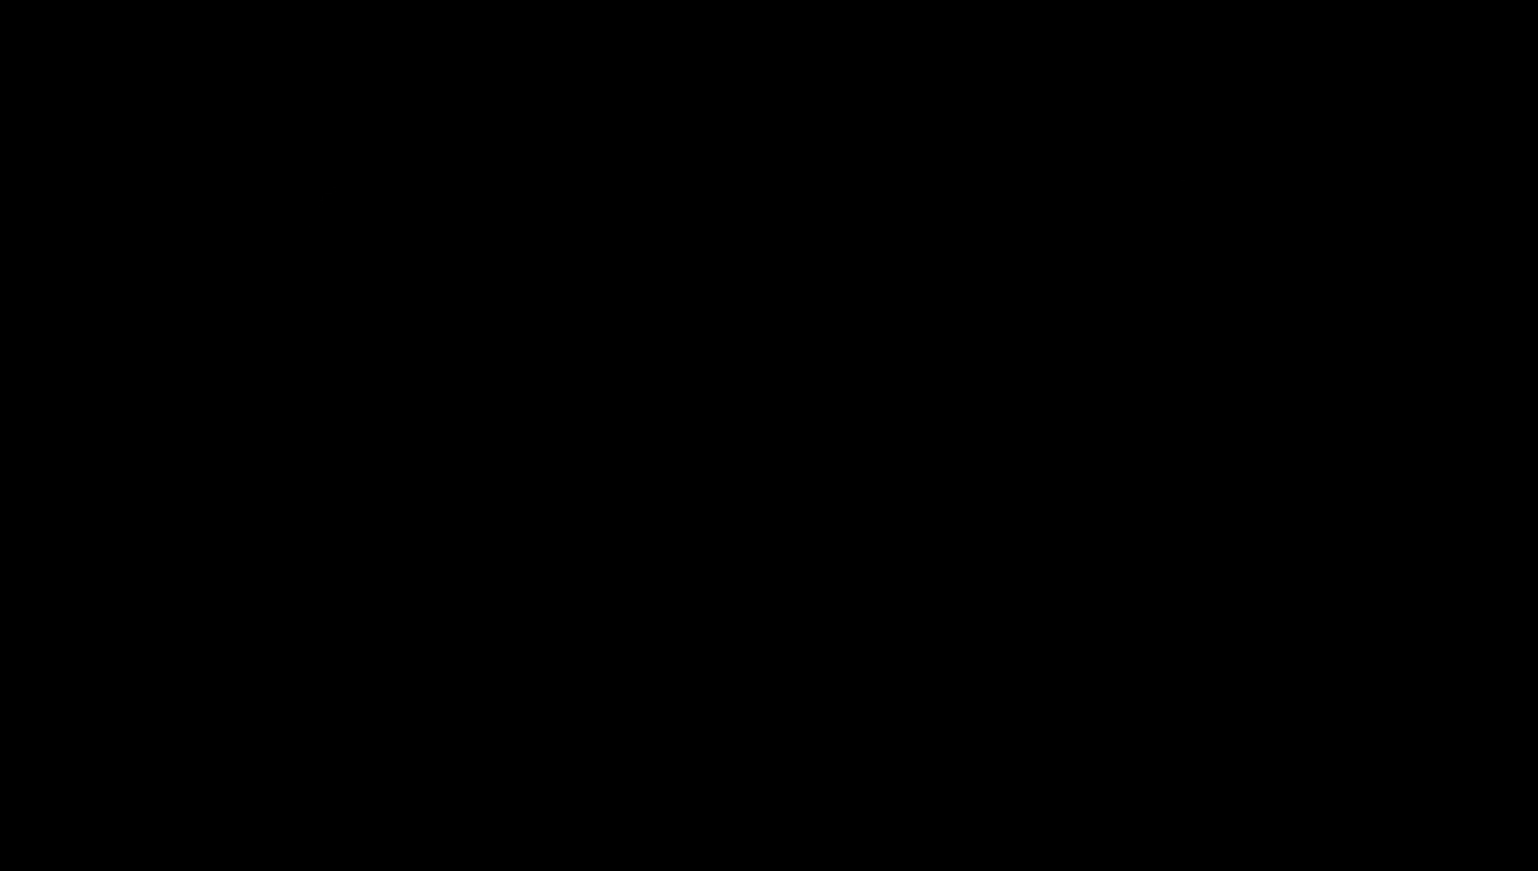